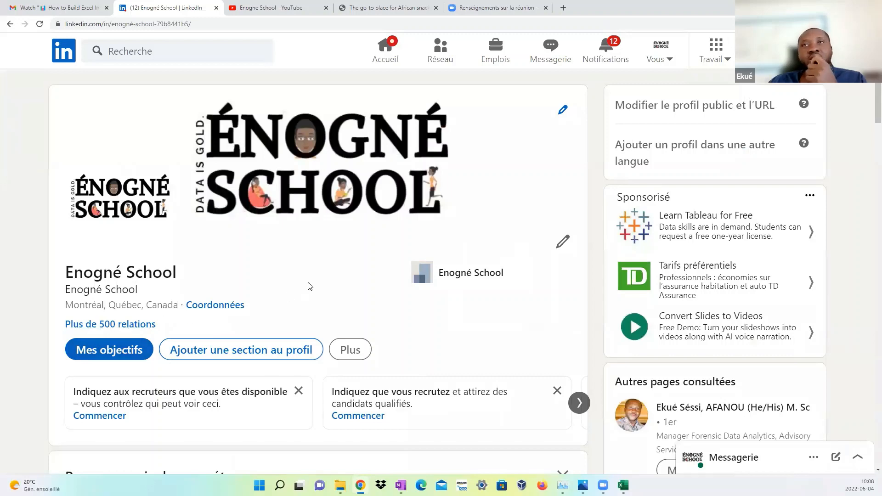
# Look through the Enogné School LinkedIn profile, including its Infos, Ma sélection, Activité and Expérience sections
pyautogui.scroll(-15, 308, 286)
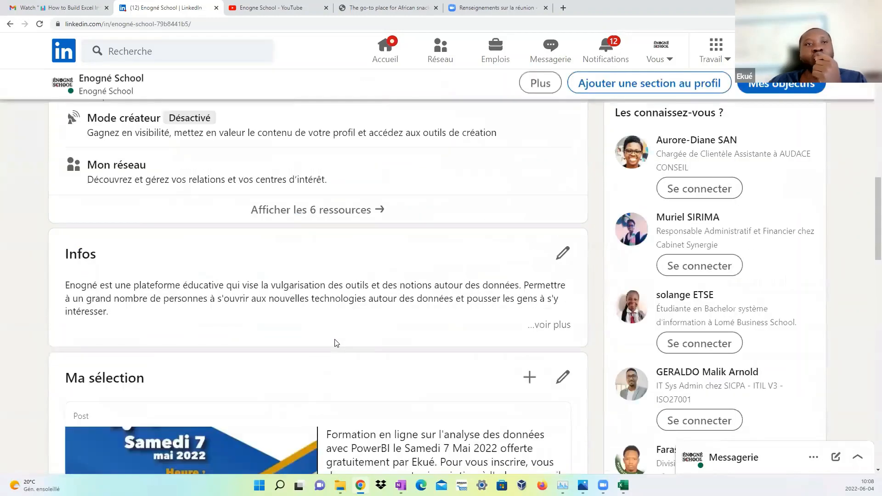
pyautogui.scroll(-7, 278, 323)
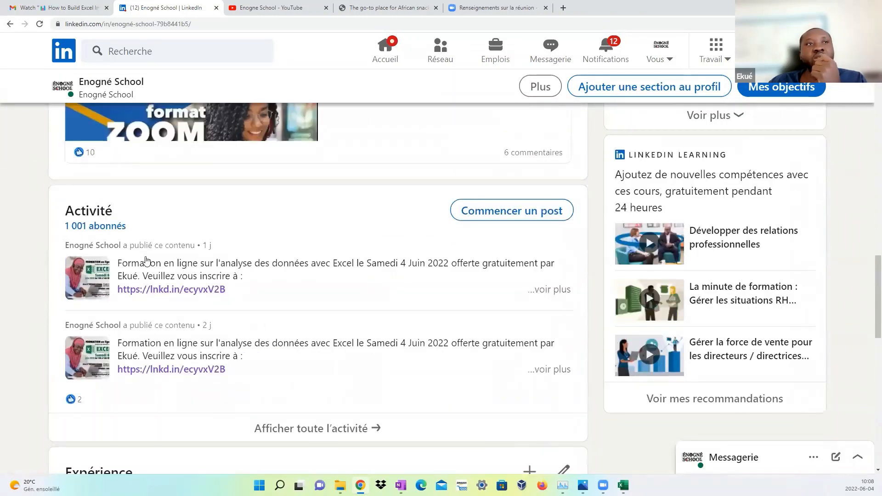
pyautogui.scroll(5, 324, 342)
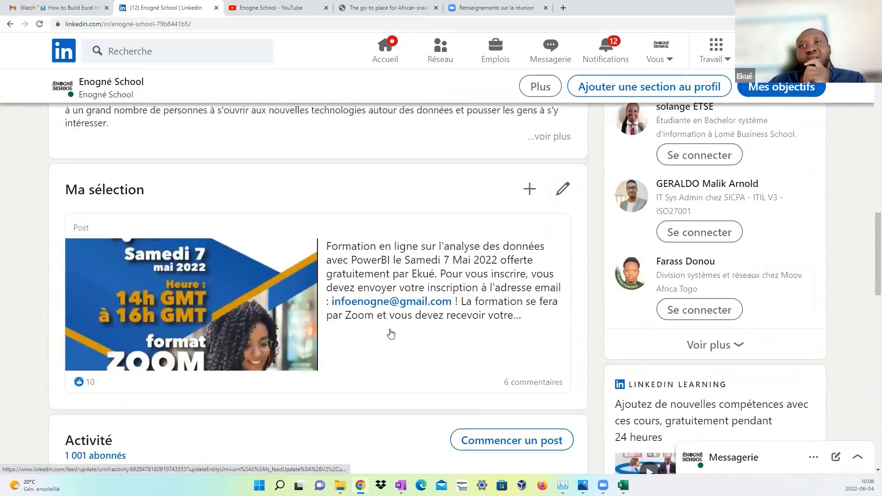
pyautogui.scroll(-12, 388, 333)
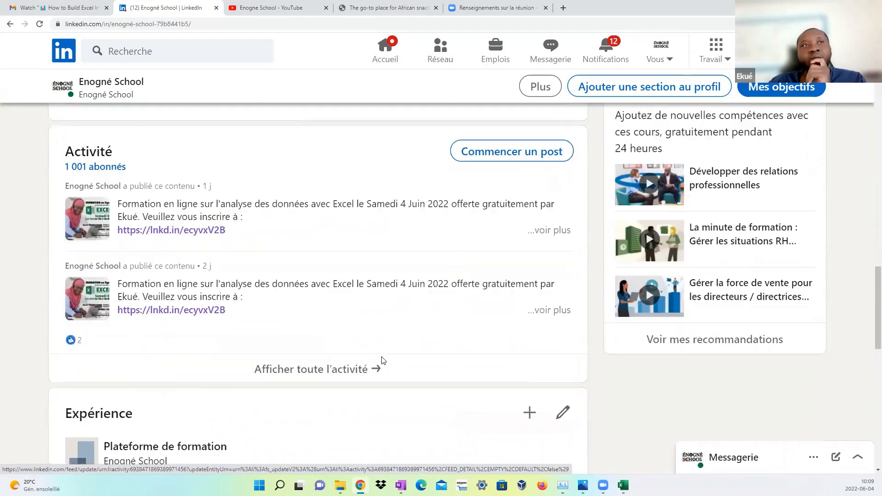
pyautogui.scroll(-4, 333, 380)
pyautogui.scroll(10, 276, 356)
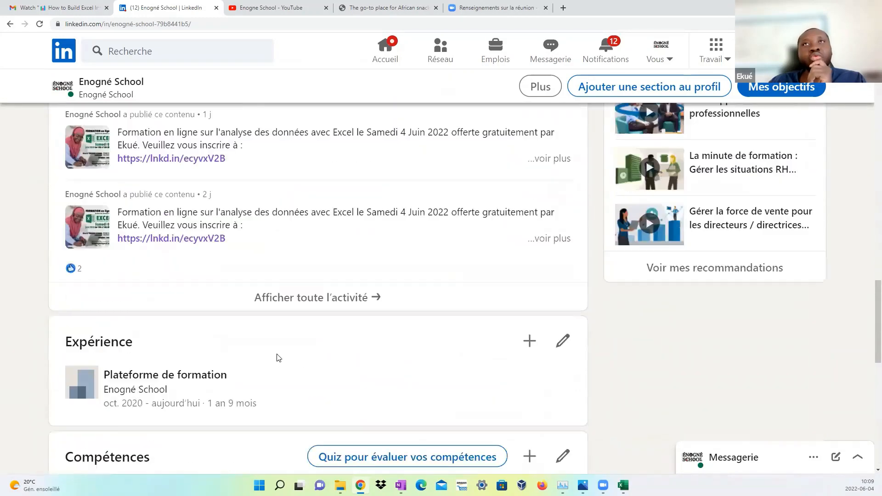
pyautogui.scroll(6, 278, 353)
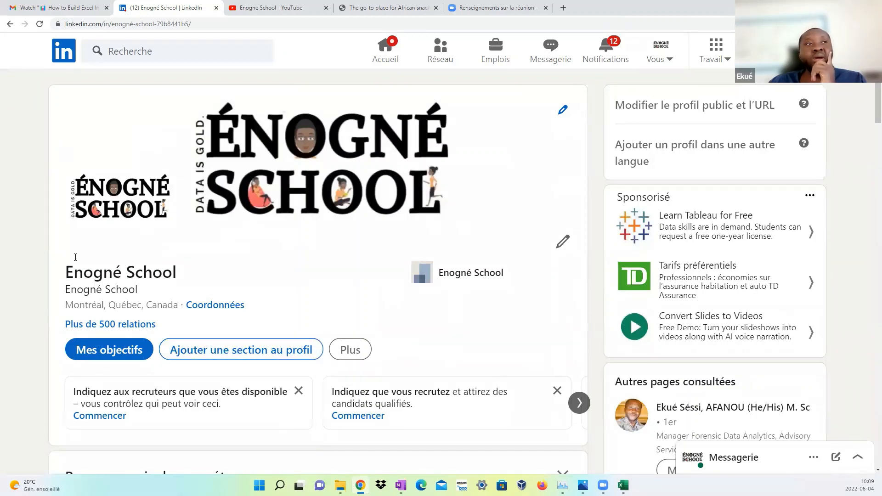
# Switch to the Enogne School YouTube channel and browse its uploaded videos
pyautogui.click(264, 8)
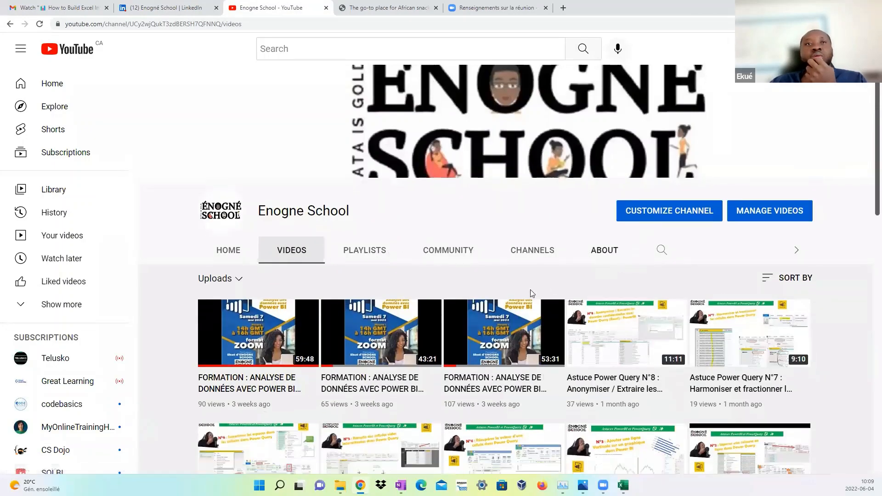
pyautogui.scroll(-3, 531, 289)
pyautogui.scroll(-7, 450, 331)
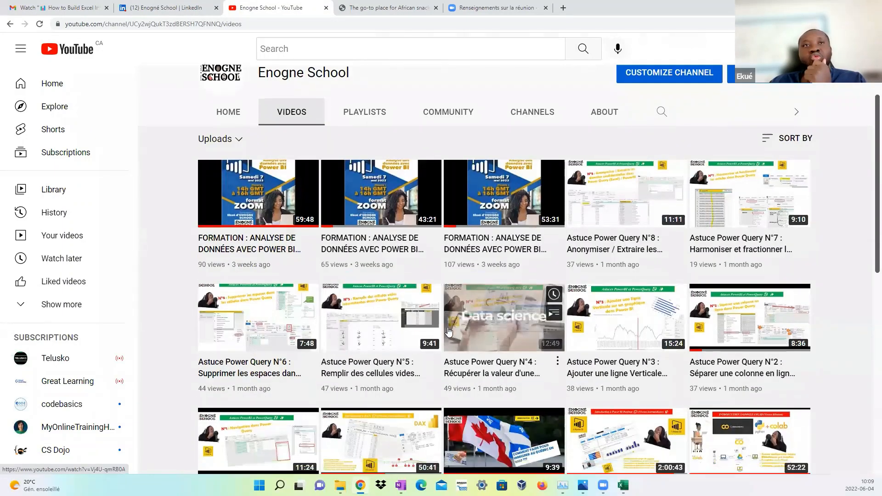
pyautogui.scroll(-10, 465, 352)
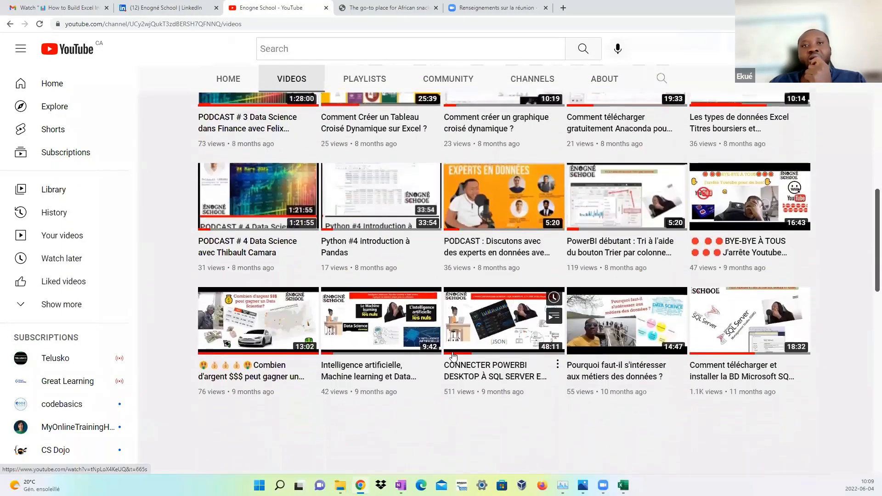
pyautogui.scroll(20, 479, 349)
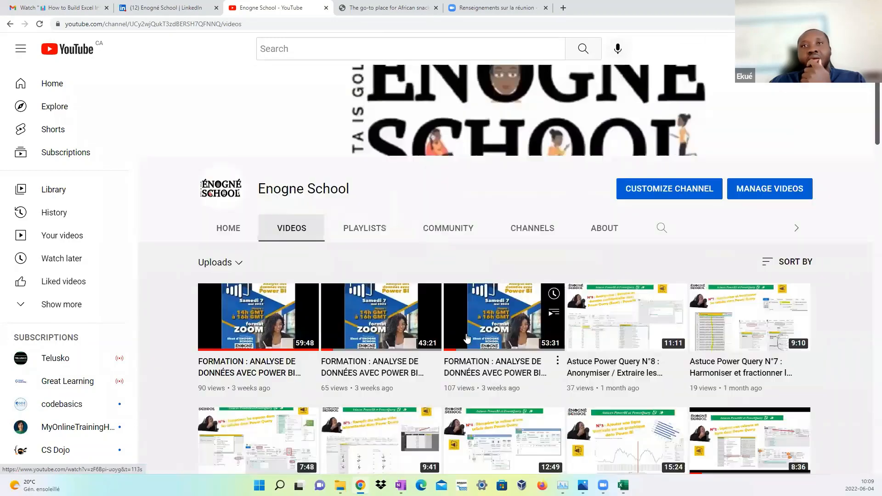
pyautogui.scroll(-1, 300, 295)
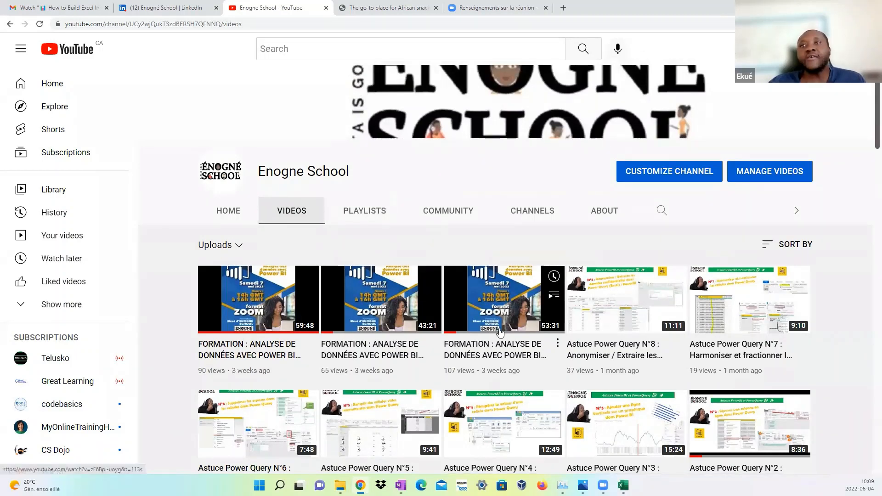
pyautogui.scroll(-2, 501, 332)
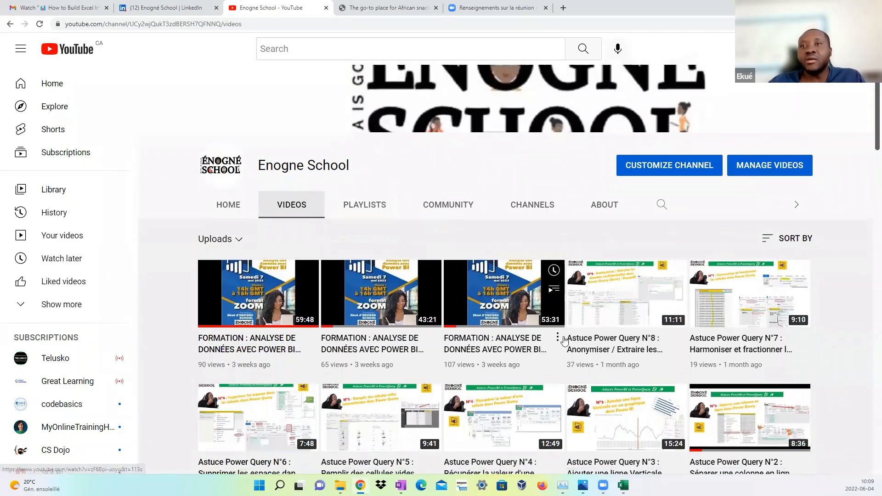
pyautogui.scroll(-7, 502, 332)
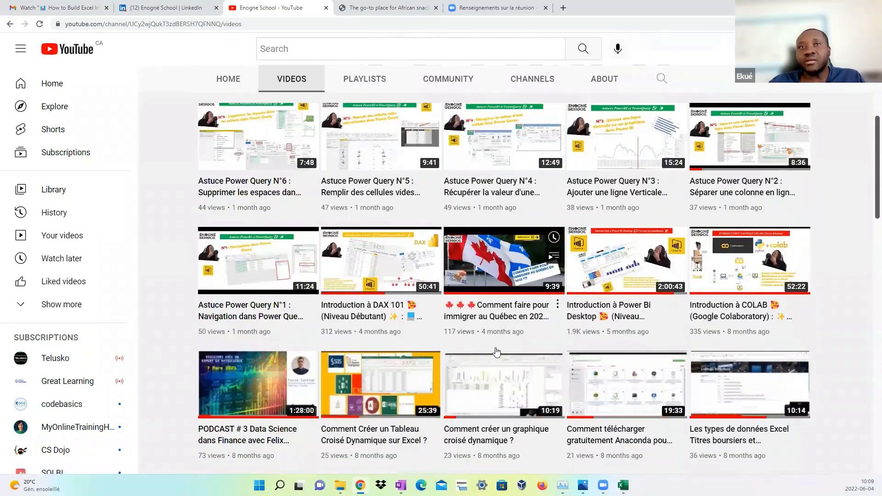
pyautogui.scroll(-6, 543, 345)
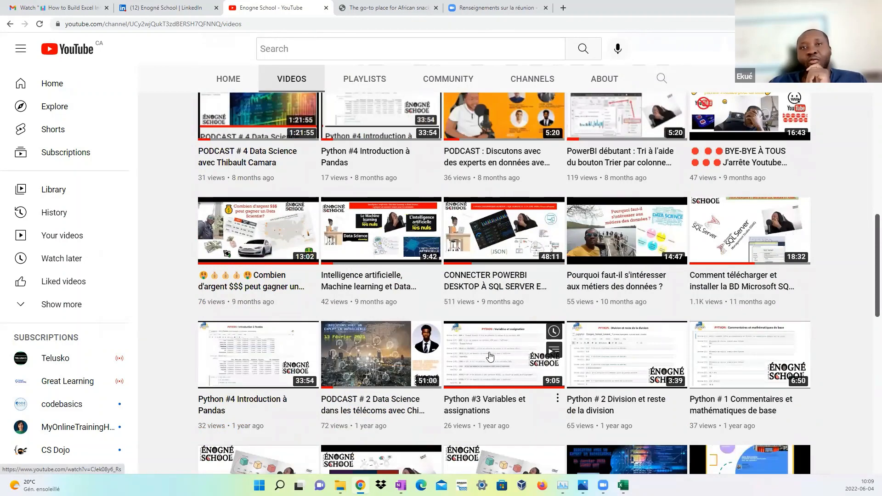
pyautogui.scroll(-6, 491, 355)
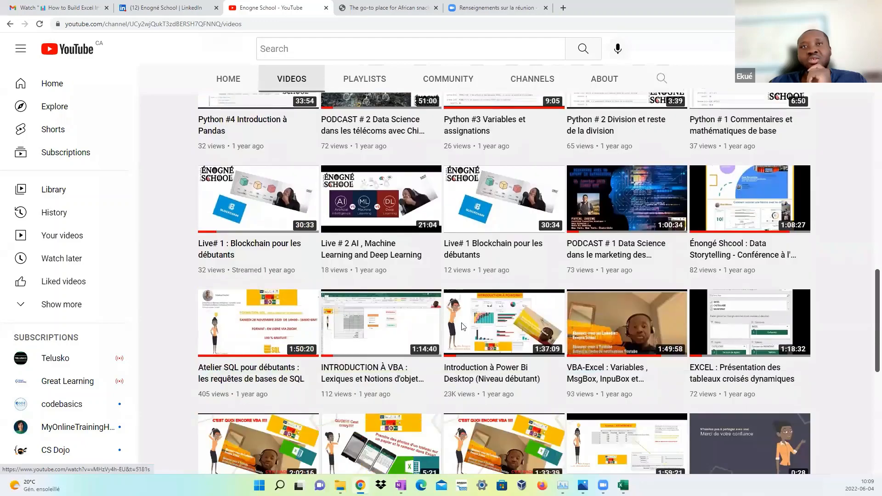
pyautogui.scroll(-2, 462, 326)
pyautogui.scroll(5, 462, 326)
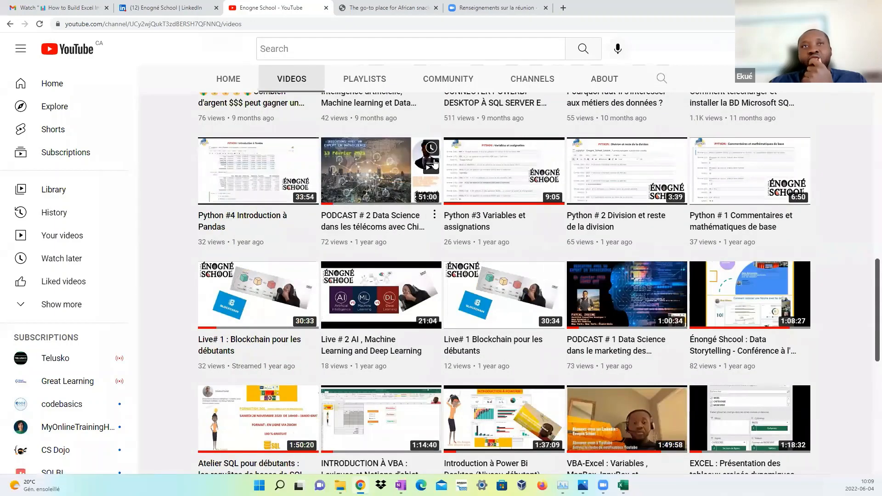
pyautogui.scroll(2, 402, 209)
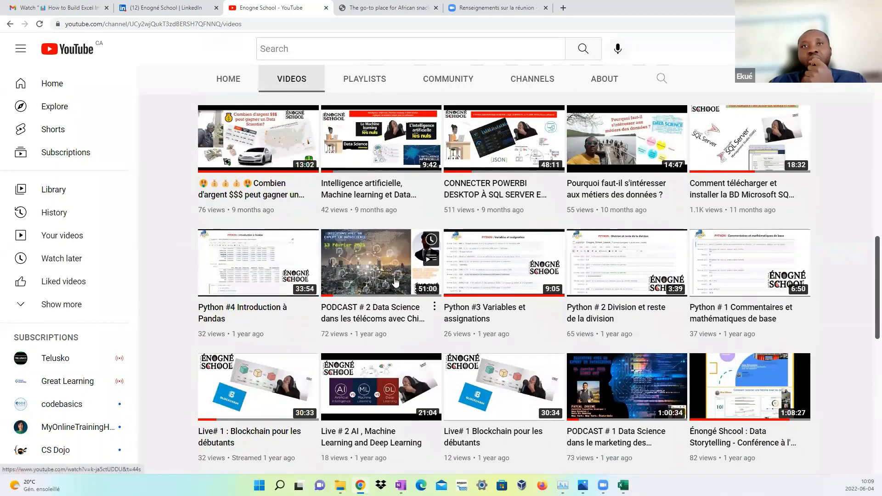
pyautogui.scroll(-1, 396, 282)
pyautogui.scroll(-6, 395, 281)
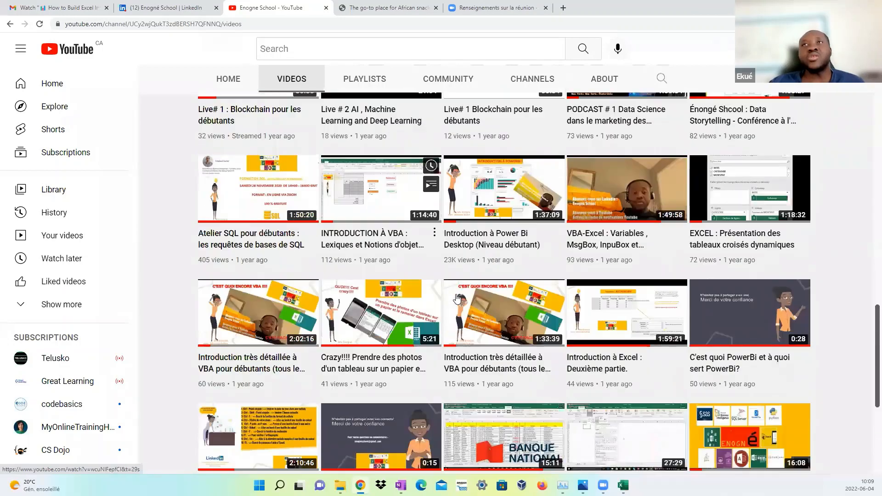
pyautogui.scroll(20, 457, 299)
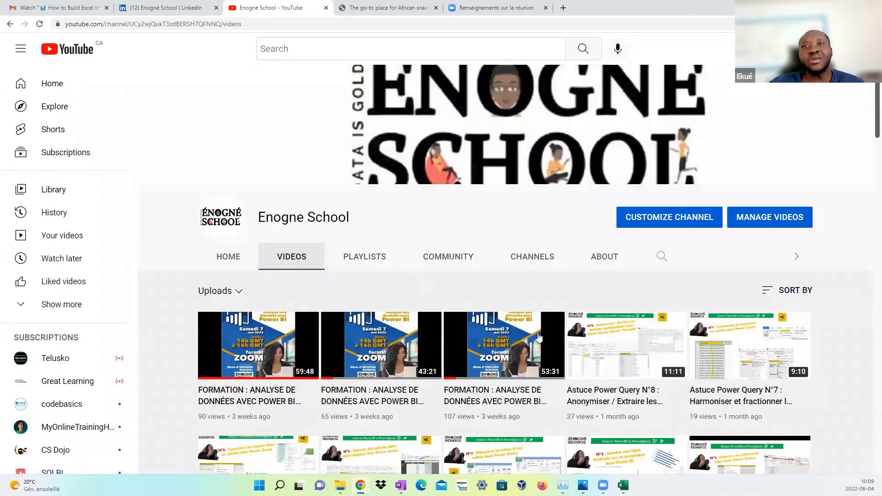
# View the channel's Community posts and Home page, and bring up the apambas.com site
pyautogui.click(459, 258)
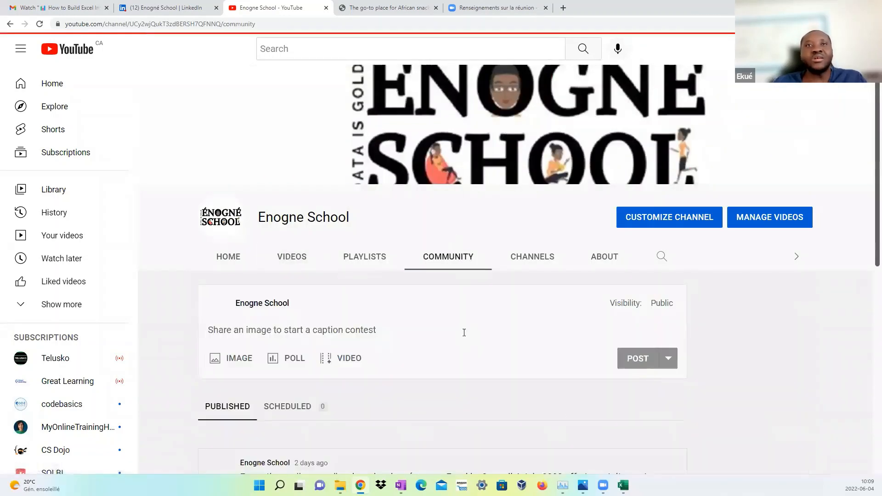
pyautogui.scroll(-7, 465, 335)
pyautogui.scroll(8, 469, 364)
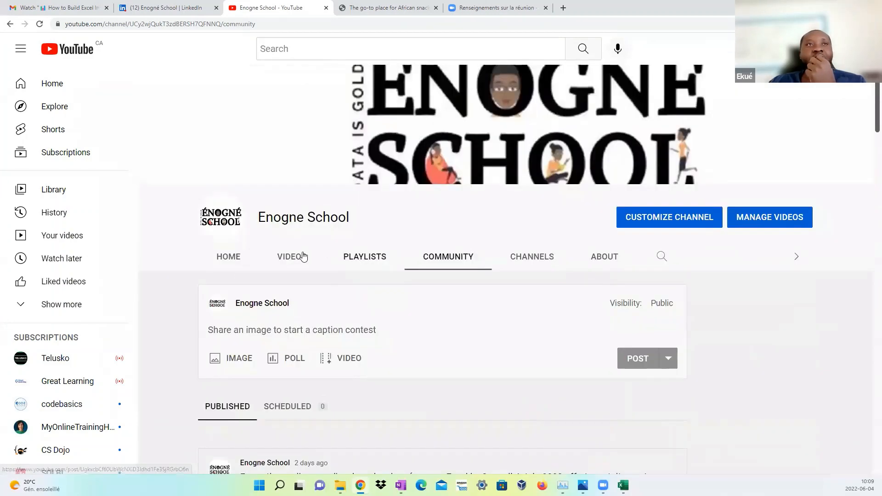
pyautogui.click(230, 257)
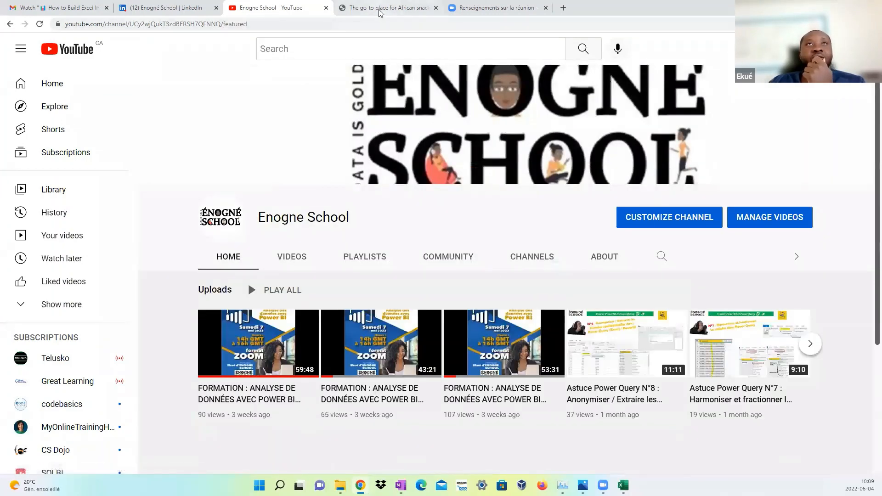
pyautogui.click(380, 10)
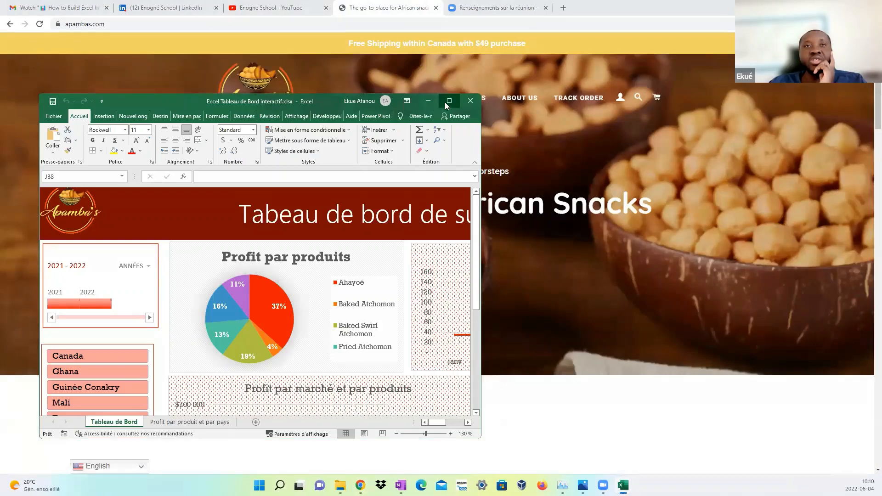
# Maximize the Excel Tableau de Bord interactif.xlsx window and collapse the ribbon to show the whole sales dashboard
pyautogui.click(446, 103)
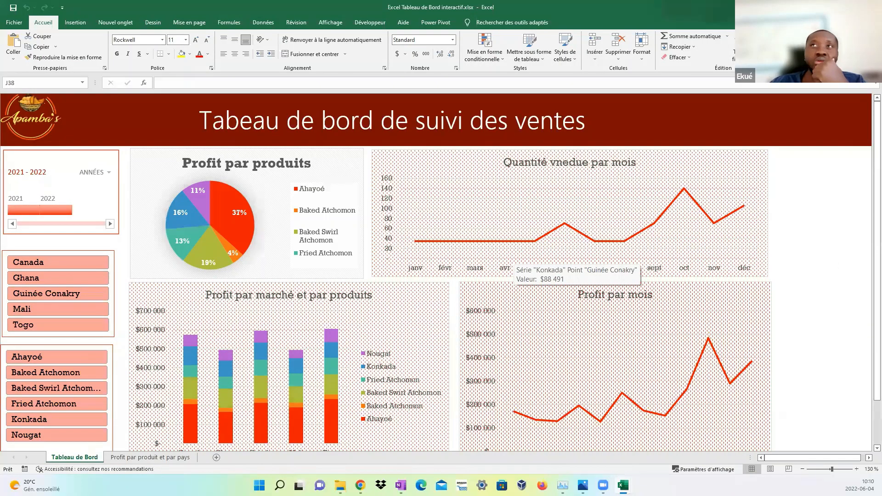
pyautogui.hotkey('ctrl', 'F1')
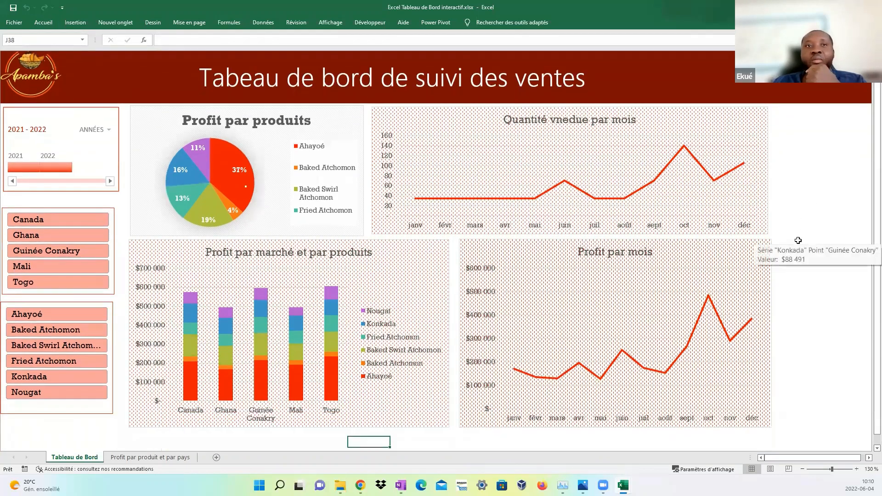
pyautogui.click(819, 328)
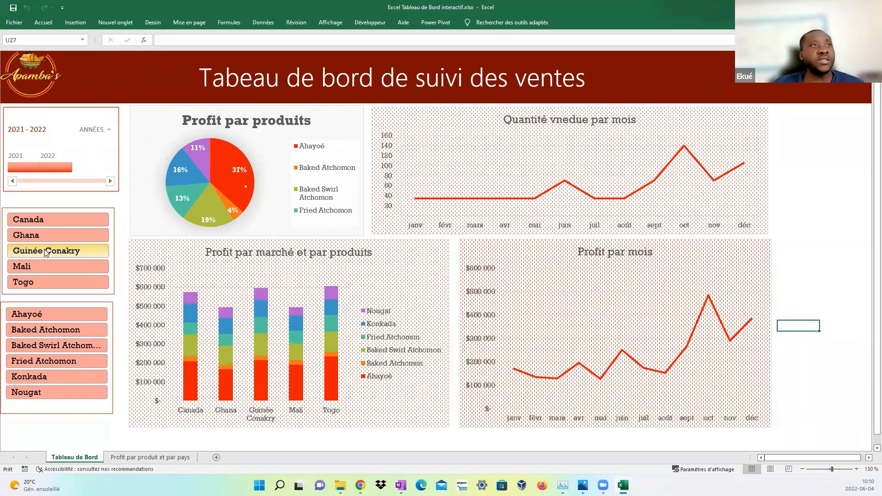
# Filter the dashboard by country, first excluding Canada, and finish with only Ghana and Guinée Conakry selected
pyautogui.keyDown('ctrl'); pyautogui.click(56, 220); pyautogui.keyUp('ctrl')
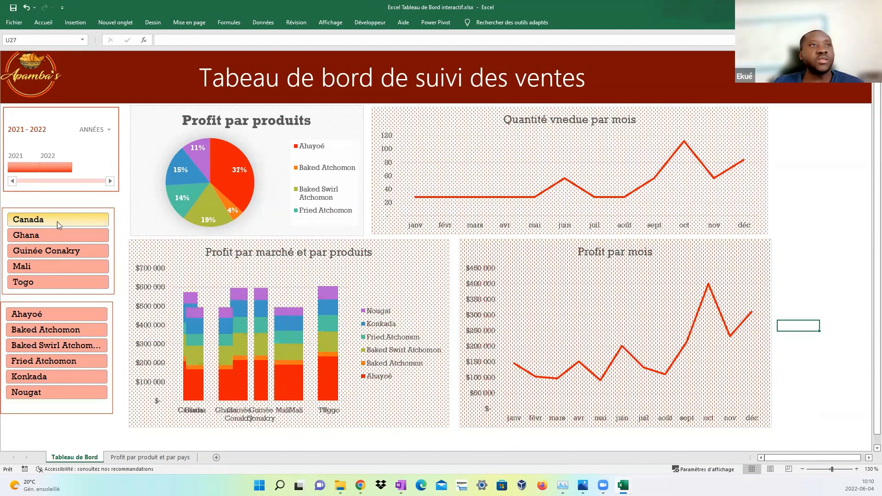
pyautogui.click(59, 235)
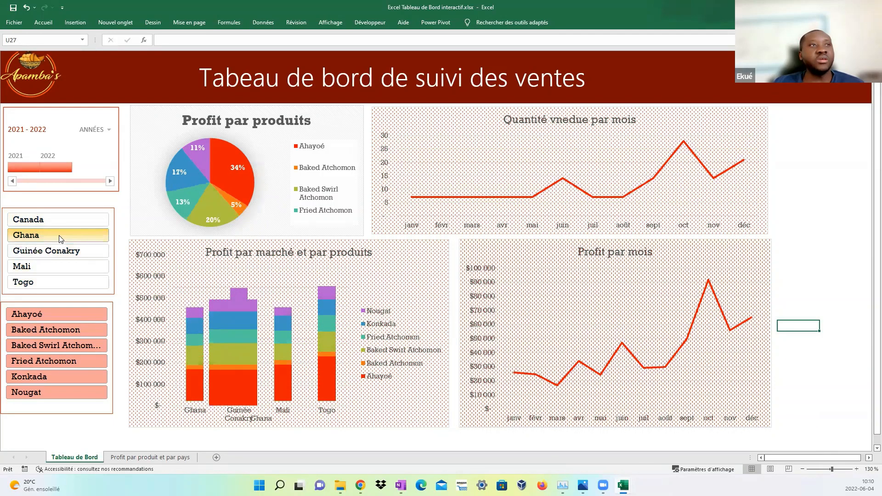
pyautogui.keyDown('ctrl'); pyautogui.click(58, 251); pyautogui.keyUp('ctrl')
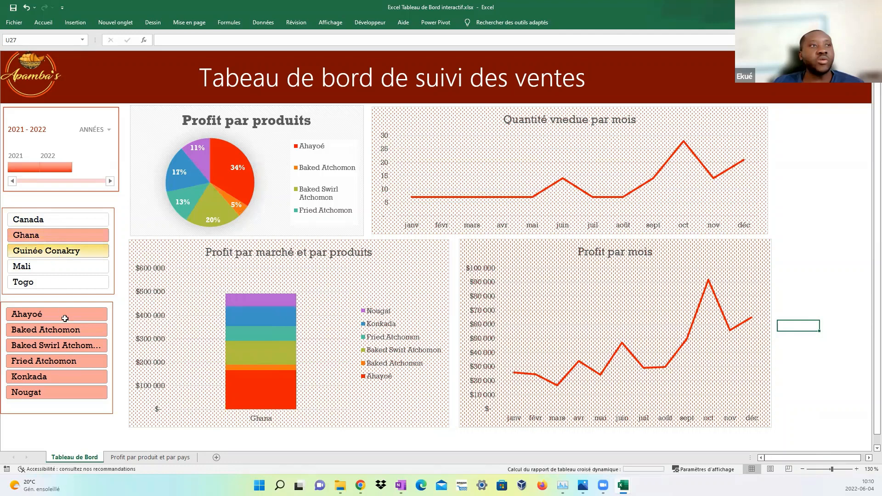
# Filter the dashboard by single products, going through Ahayoé, Baked Atchomon, Baked Swirl Atchomon and Fried Atchomon, and finish on Baked Atchomon
pyautogui.click(62, 316)
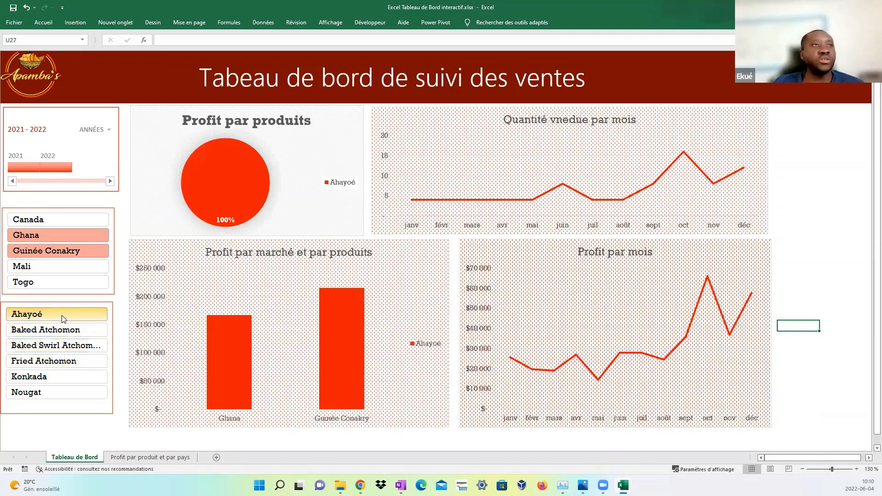
pyautogui.click(64, 329)
pyautogui.click(70, 350)
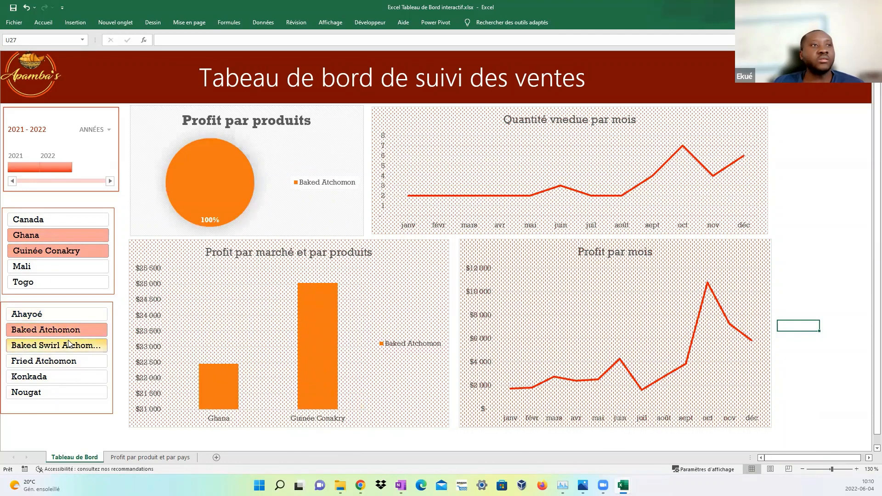
pyautogui.click(69, 361)
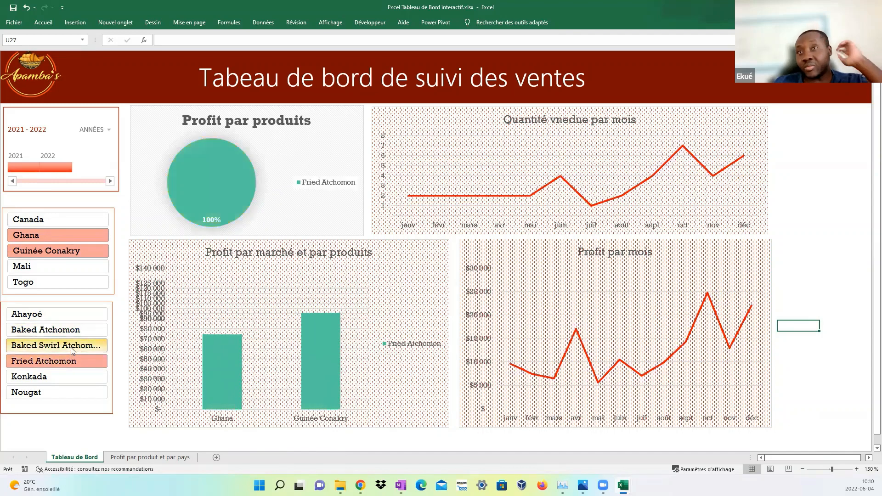
pyautogui.click(76, 318)
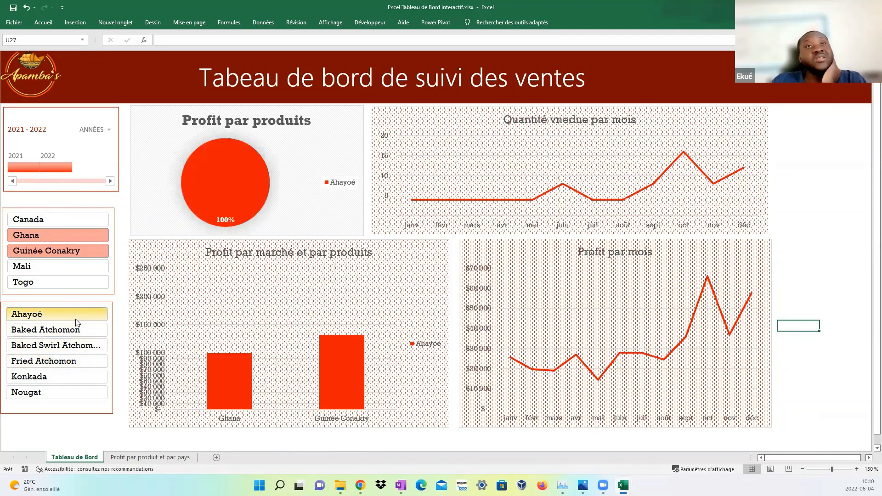
pyautogui.click(77, 330)
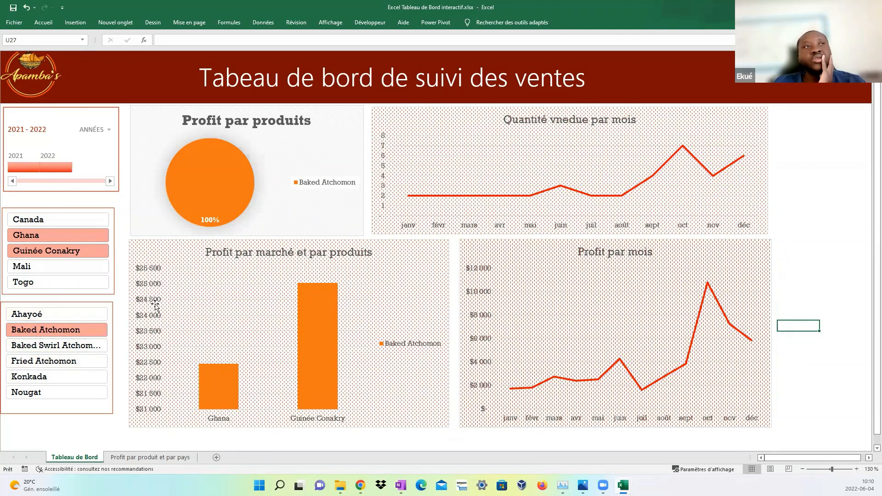
pyautogui.click(70, 333)
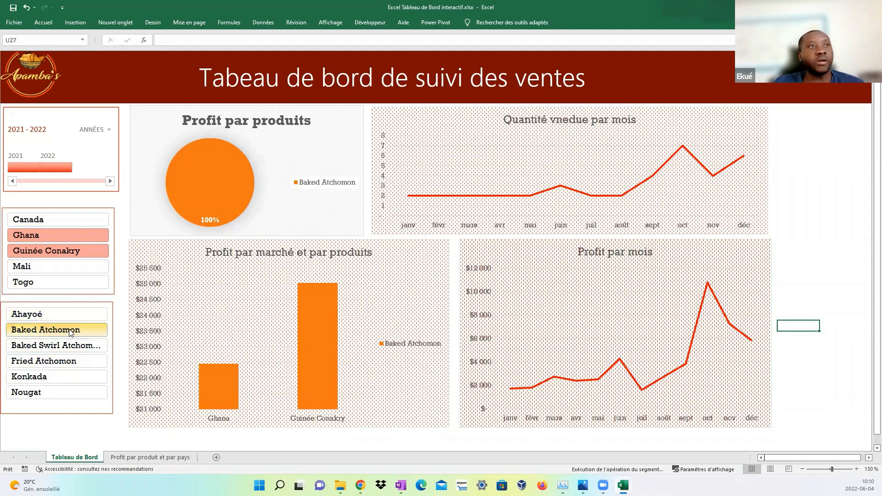
# Clear the product filter, compare Ghana, Guinée Conakry and Mali through the country filter, and finish with all countries and products selected
pyautogui.click(69, 266)
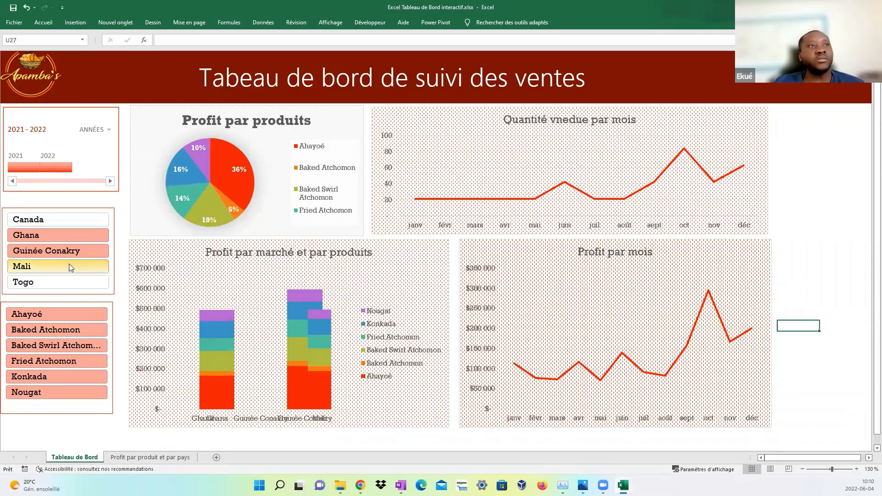
pyautogui.click(69, 254)
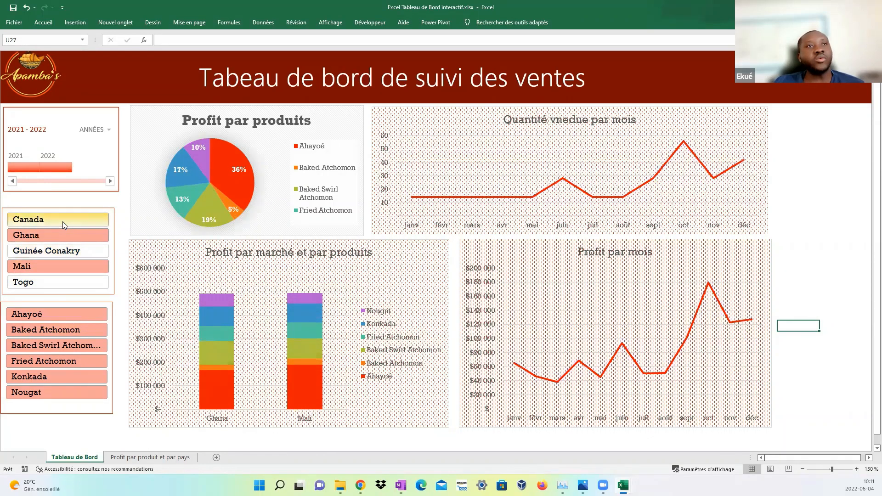
pyautogui.click(64, 256)
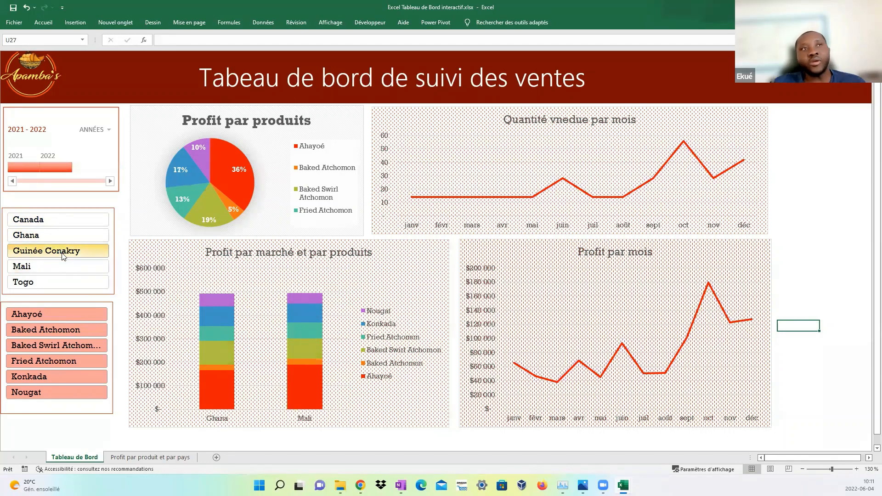
pyautogui.click(816, 272)
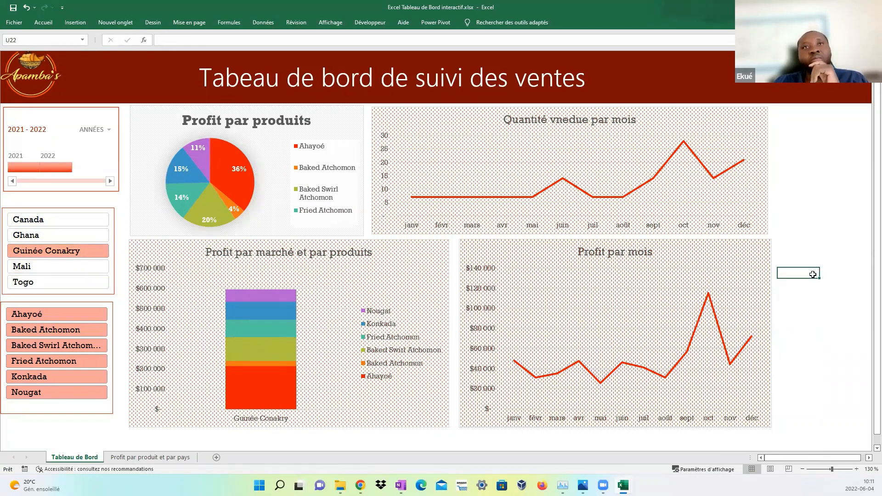
pyautogui.click(83, 266)
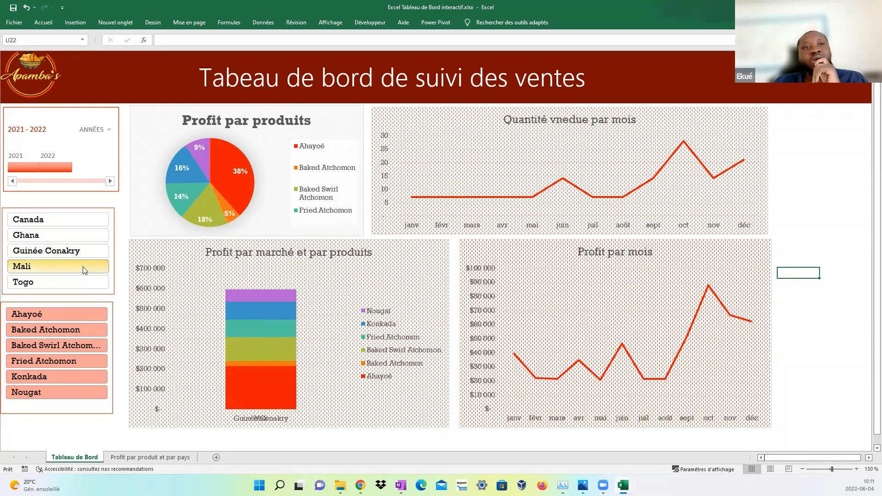
pyautogui.click(78, 270)
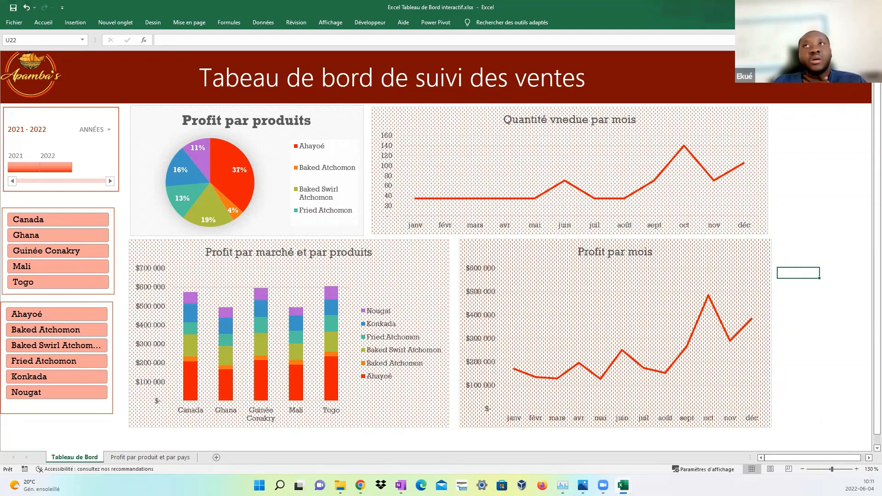
# Switch to the apambas.com site in the browser, look through its home page and Products collection, and return to the home page
pyautogui.hotkey('alt', 'Tab')
pyautogui.scroll(-3, 306, 298)
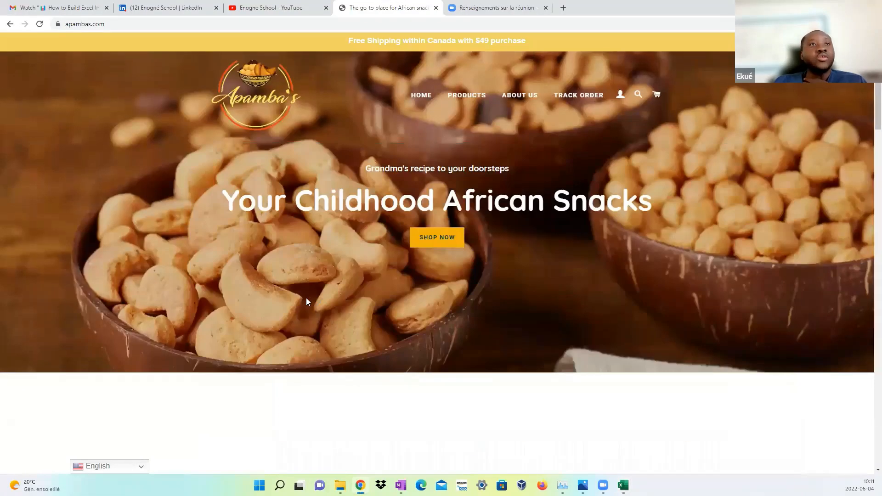
pyautogui.scroll(1, 312, 323)
pyautogui.scroll(3, 312, 327)
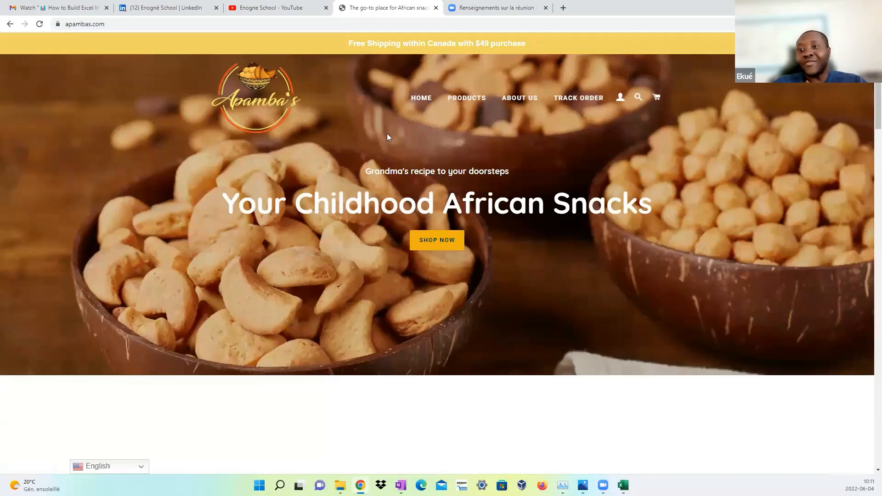
pyautogui.click(466, 102)
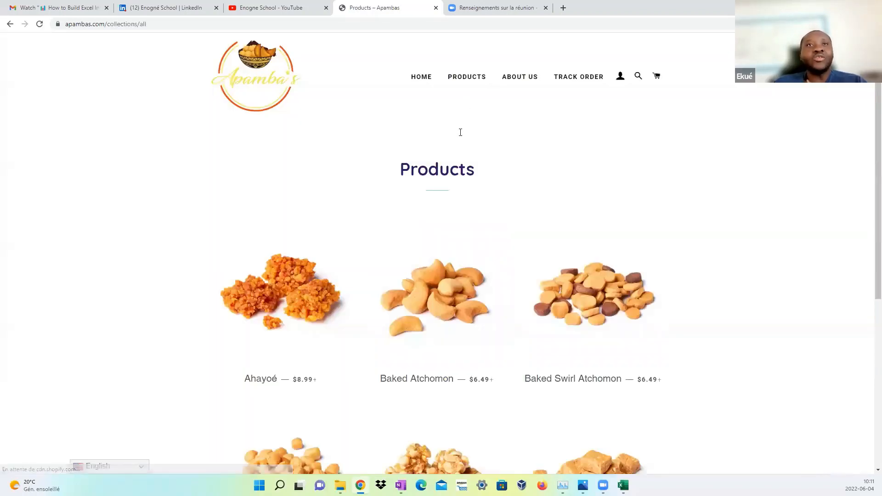
pyautogui.scroll(-4, 303, 245)
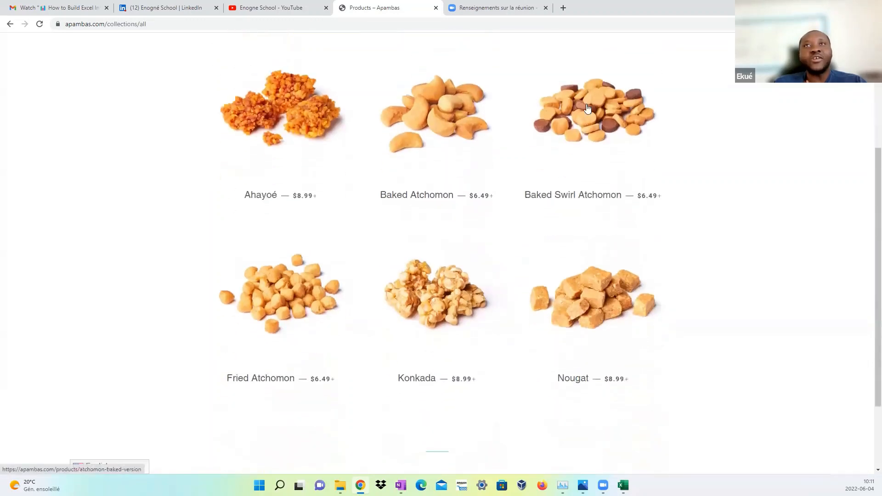
pyautogui.scroll(-2, 302, 204)
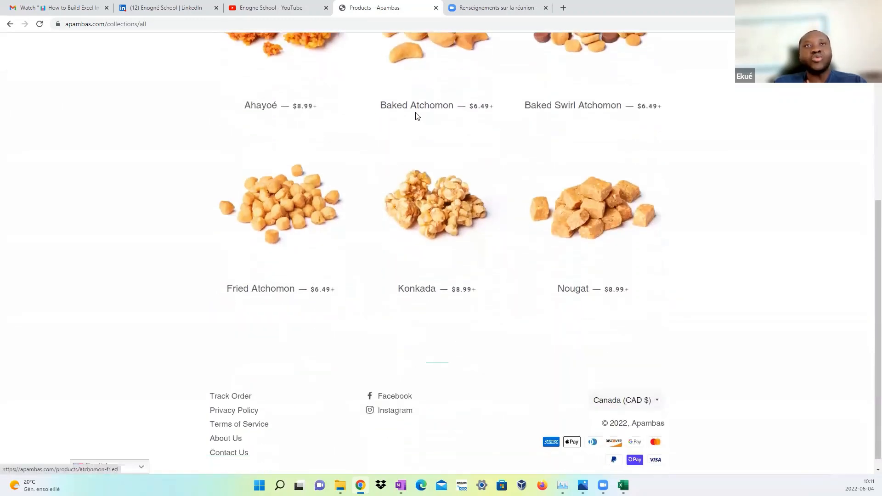
pyautogui.scroll(6, 253, 211)
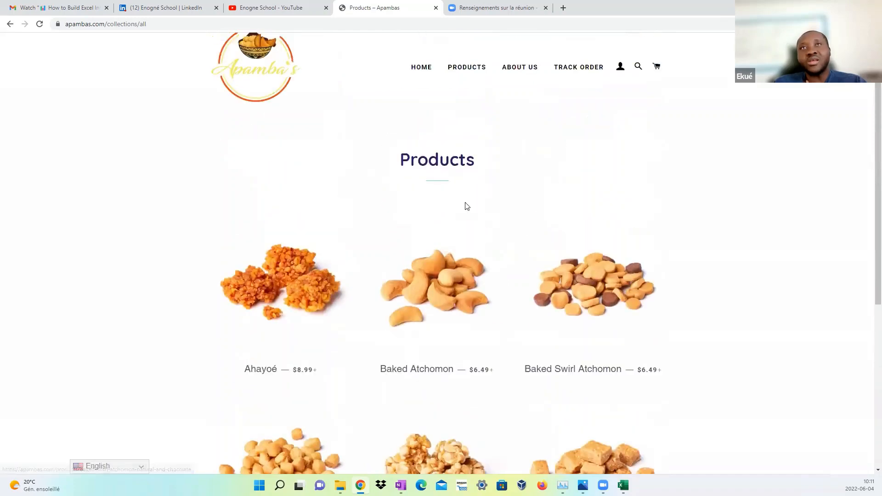
pyautogui.click(424, 83)
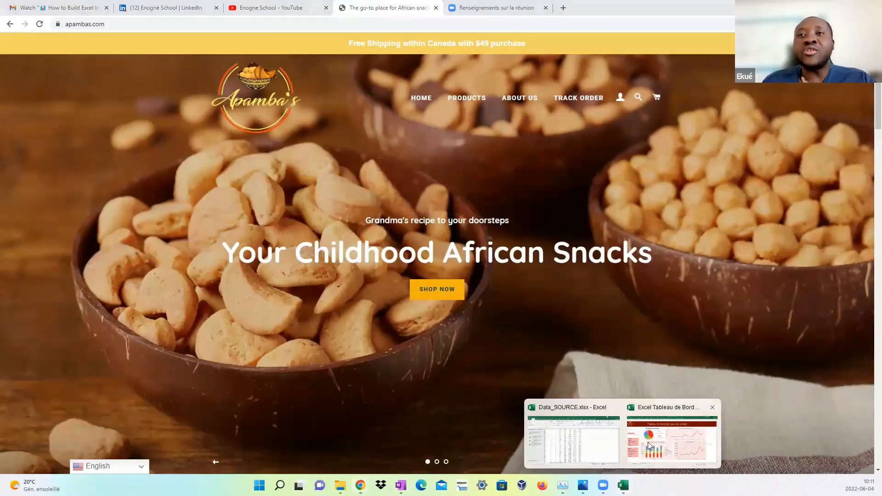
# Return to the sales dashboard in Excel, show the Power Pivot commands, and minimize the workbook
pyautogui.hotkey('alt', 'Tab')
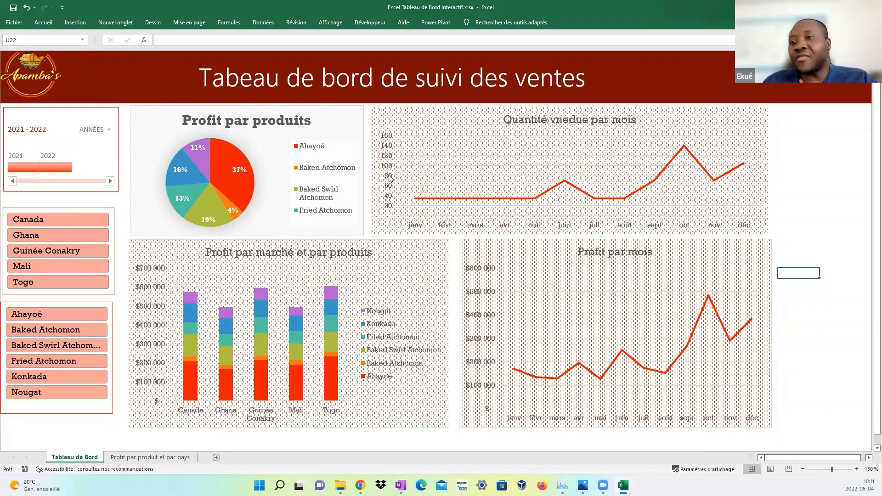
pyautogui.click(798, 165)
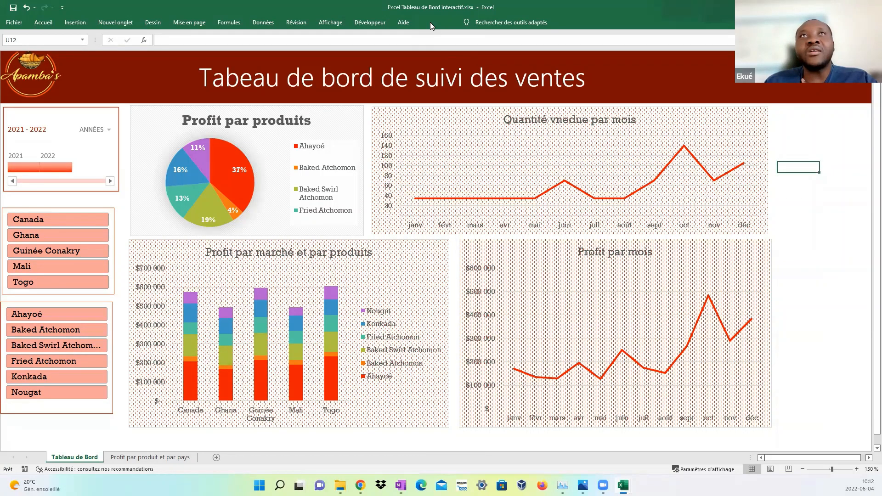
pyautogui.click(432, 23)
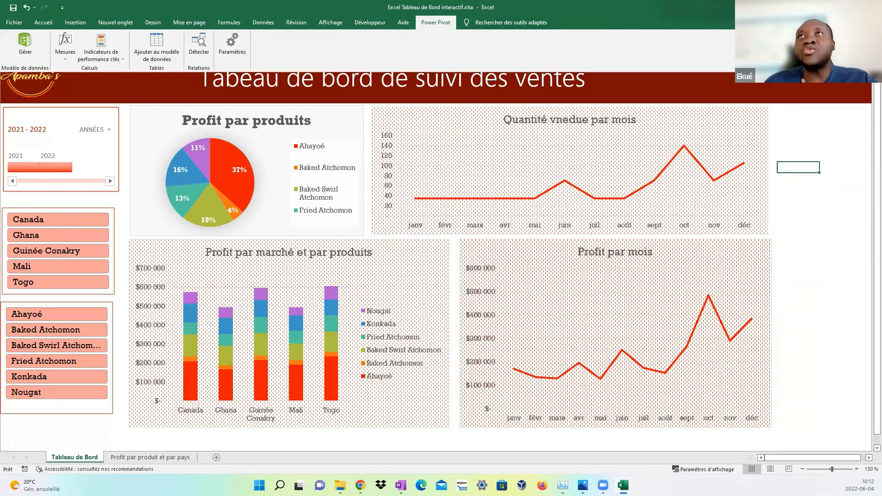
pyautogui.click(829, 7)
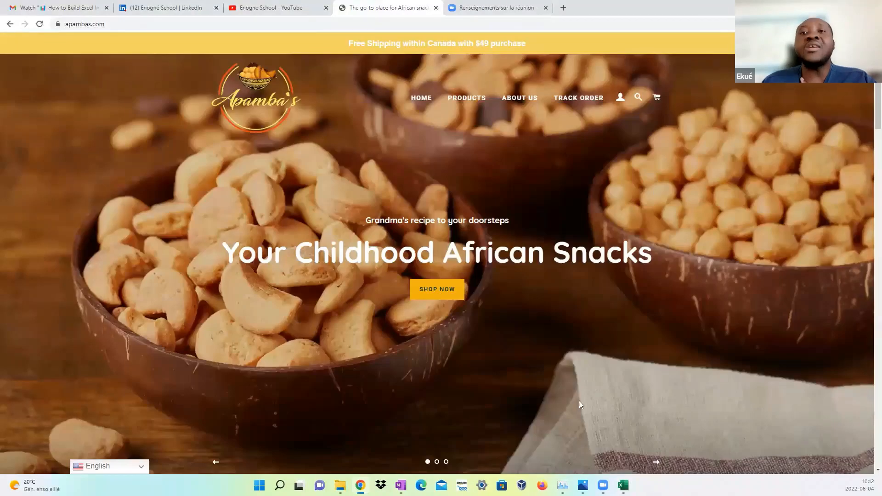
# Bring up the Data_SOURCE.xlsx workbook in Excel, maximize its window and dismiss the document recovery list
pyautogui.moveTo(623, 486)
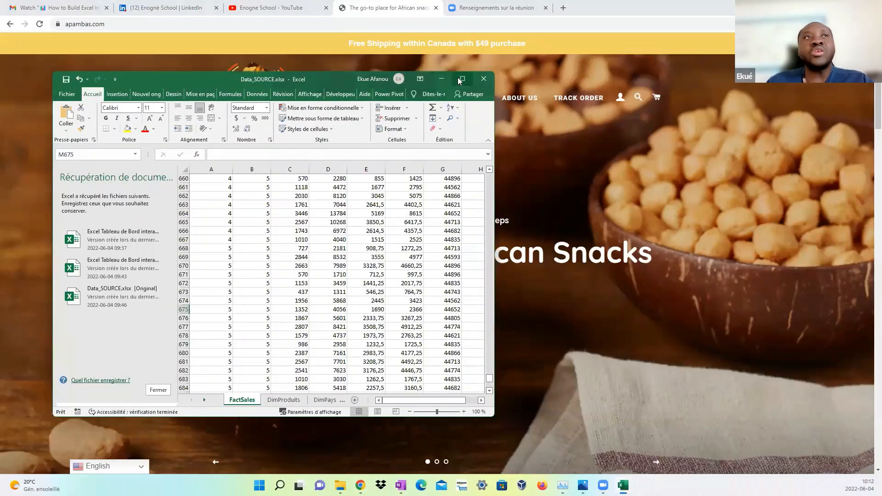
pyautogui.click(462, 79)
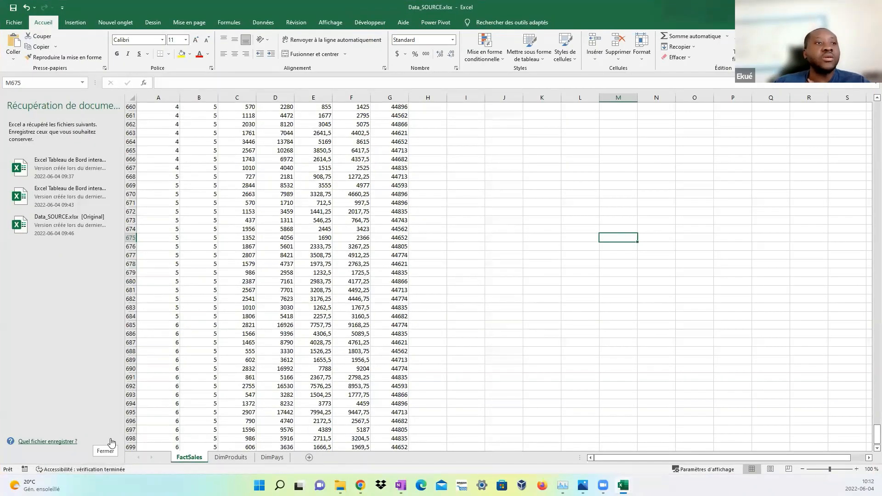
pyautogui.click(112, 443)
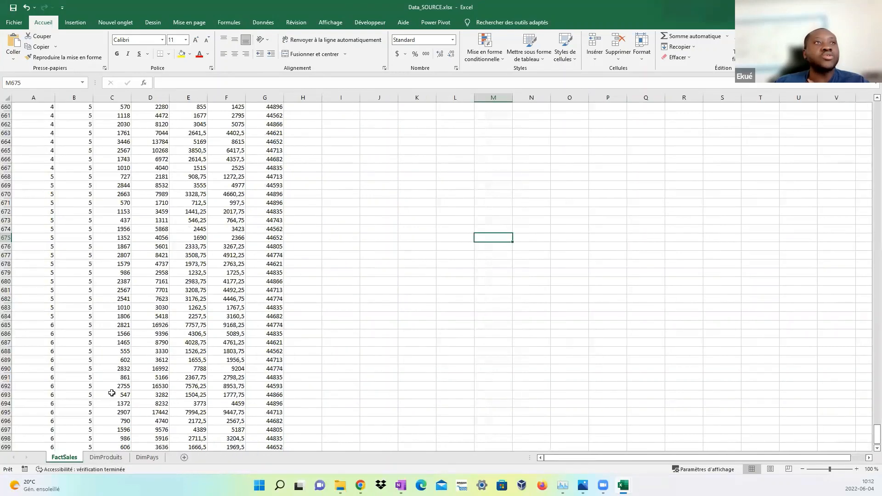
# Glance at the DimProduits and DimPays sheets, and examine the FactSales records up to the column headers
pyautogui.click(107, 457)
pyautogui.click(147, 457)
pyautogui.click(64, 457)
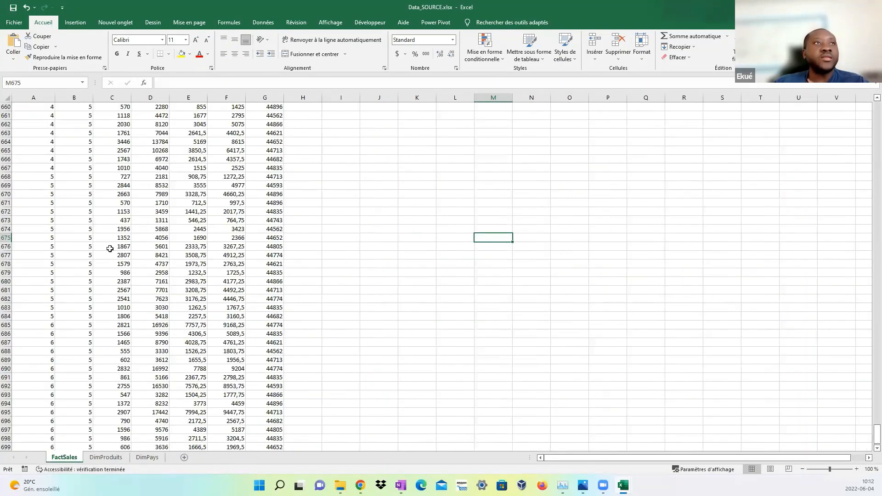
pyautogui.click(119, 194)
pyautogui.scroll(20, 117, 201)
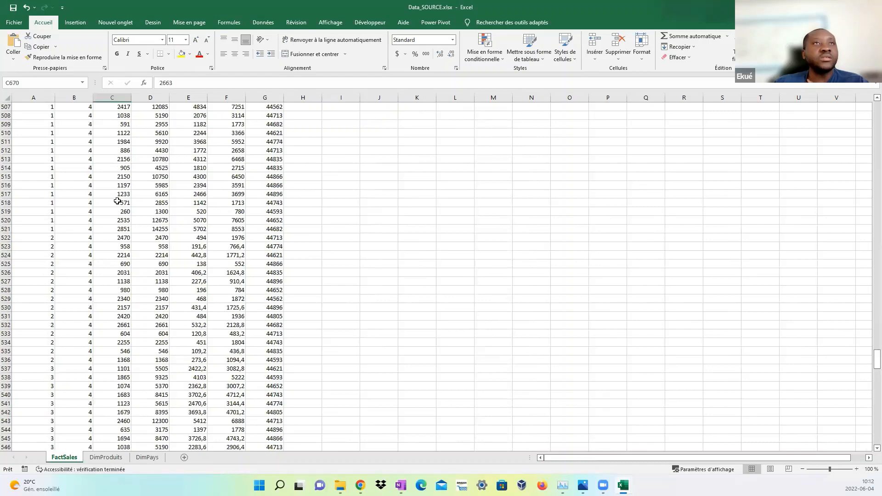
pyautogui.scroll(20, 117, 201)
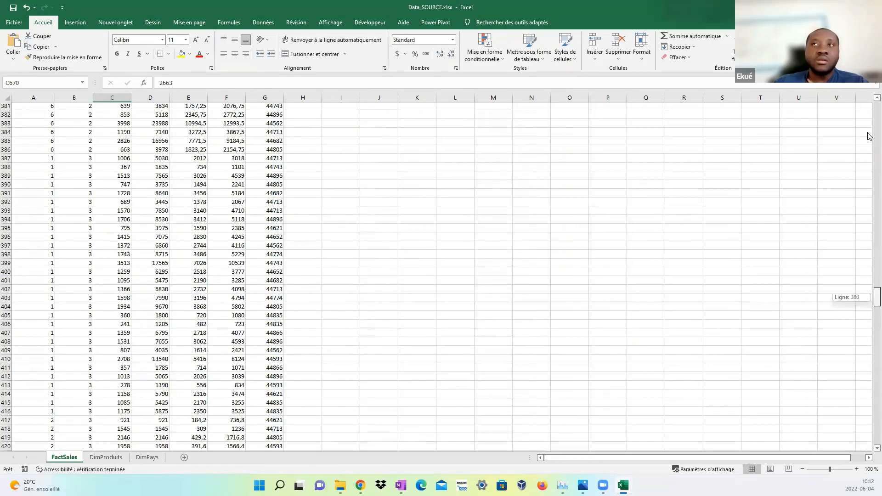
pyautogui.moveTo(870, 136); pyautogui.dragTo(870, 123)
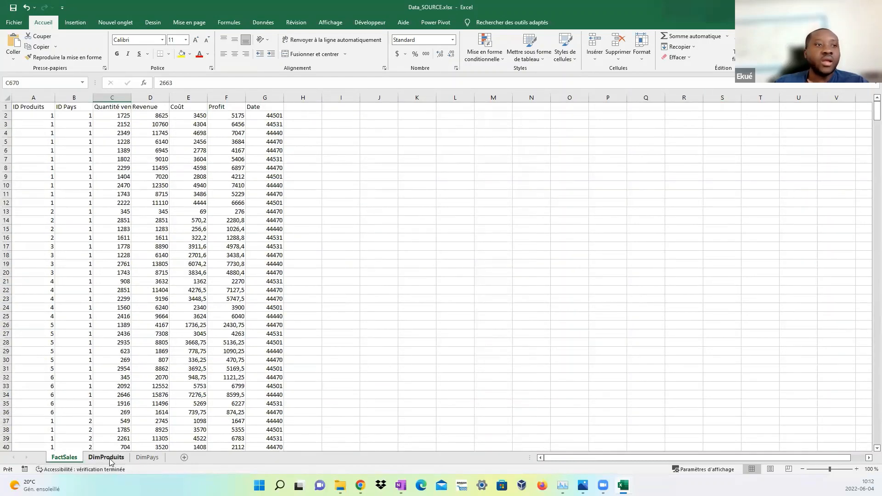
# Examine the product table on the DimProduits sheet and the country table on the DimPays sheet
pyautogui.click(106, 457)
pyautogui.moveTo(114, 159); pyautogui.dragTo(25, 98)
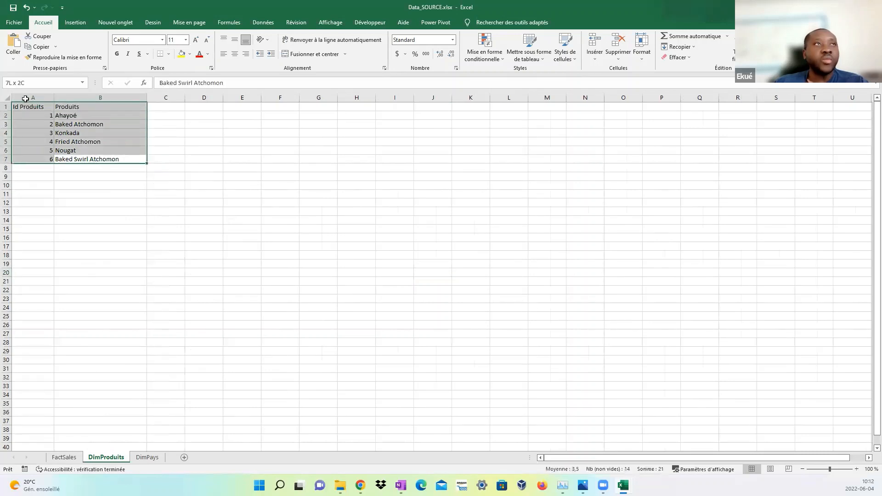
pyautogui.click(148, 457)
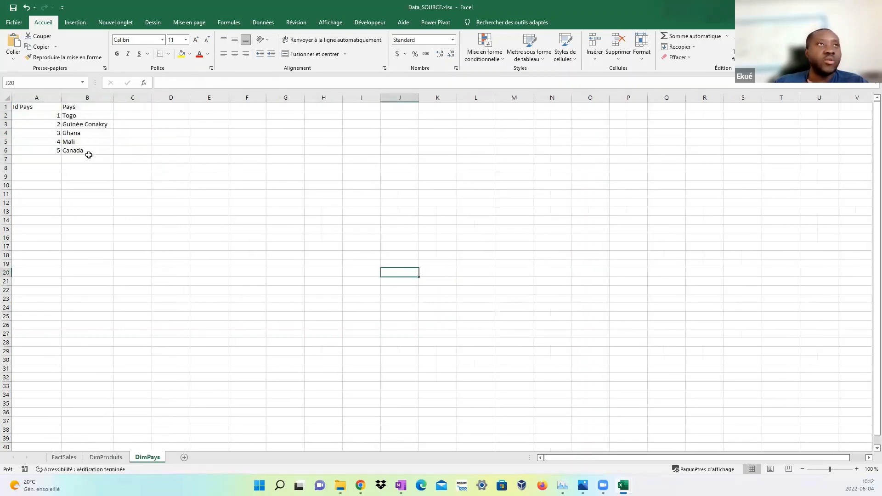
pyautogui.moveTo(89, 157); pyautogui.dragTo(26, 106)
pyautogui.click(100, 201)
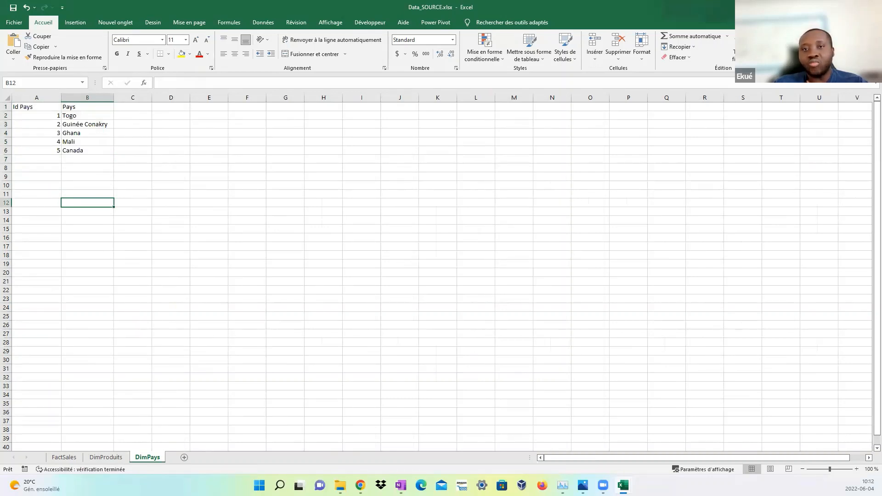
# Minimize the source workbook and the browser to show the empty desktop
pyautogui.hotkey('alt', 'Tab')
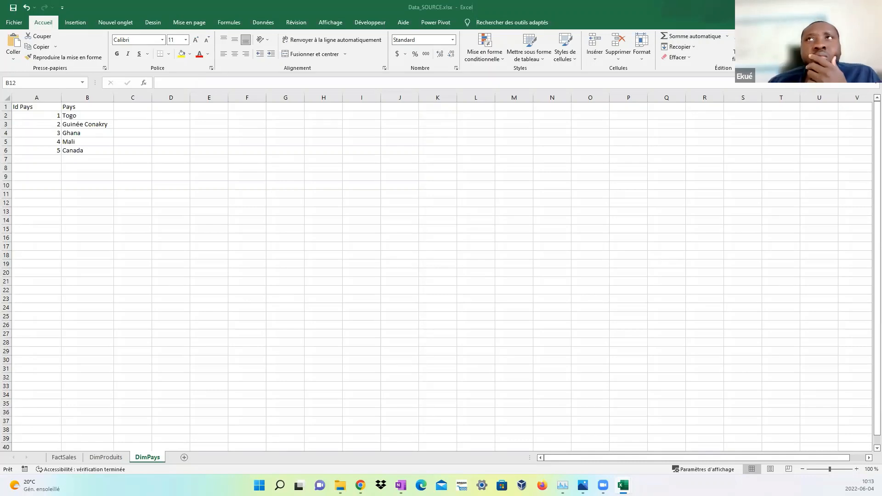
pyautogui.click(830, 7)
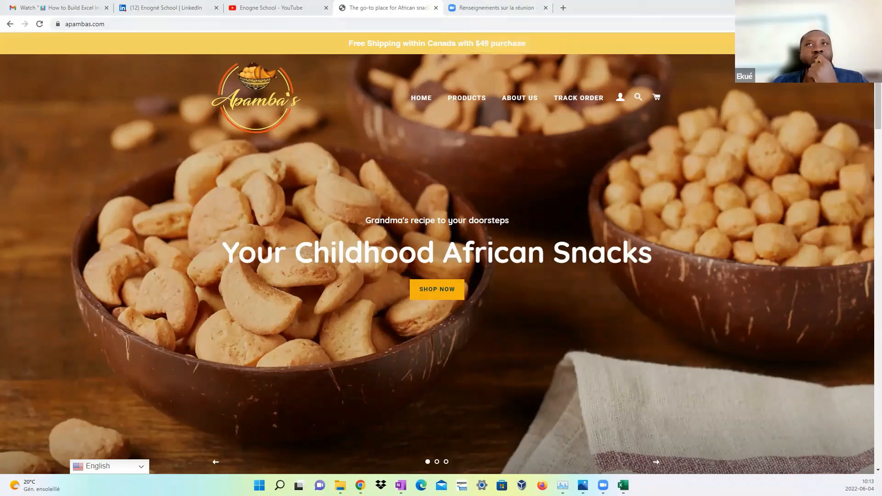
pyautogui.click(271, 8)
pyautogui.click(396, 8)
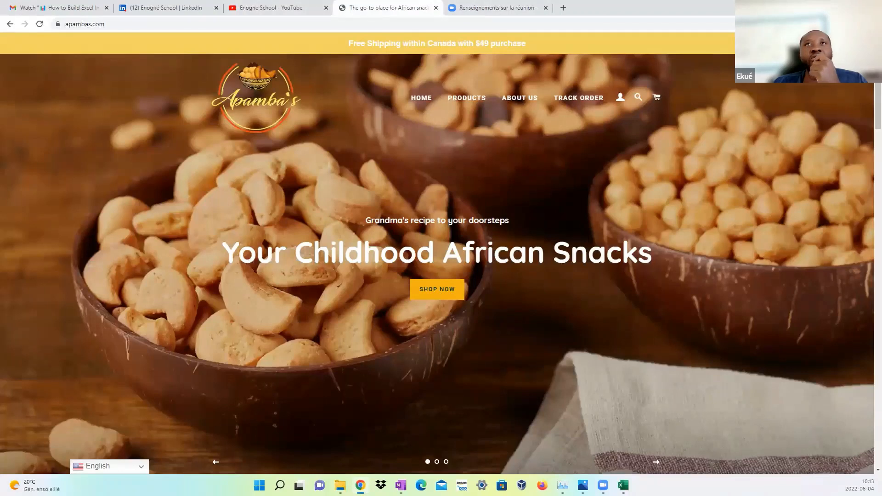
pyautogui.click(827, 7)
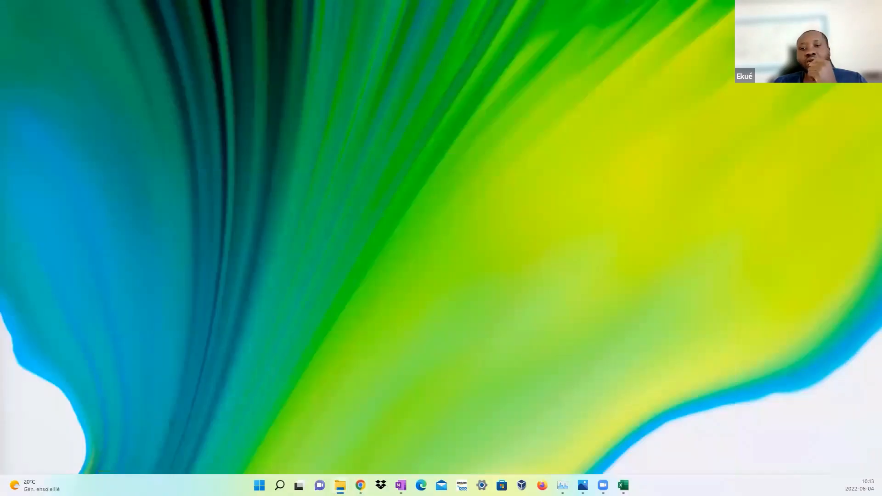
# Bring the dashboard workbook back up in Excel and open the recent file Data_SOURCE.xlsx
pyautogui.click(623, 486)
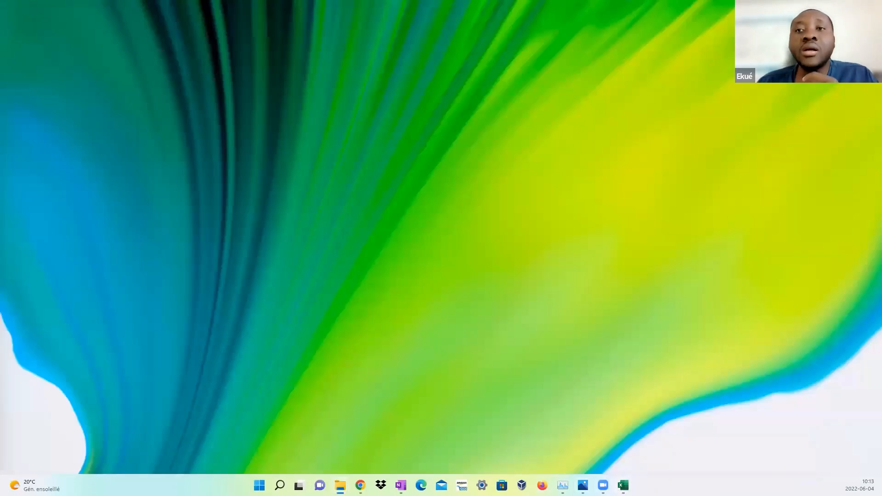
pyautogui.click(623, 485)
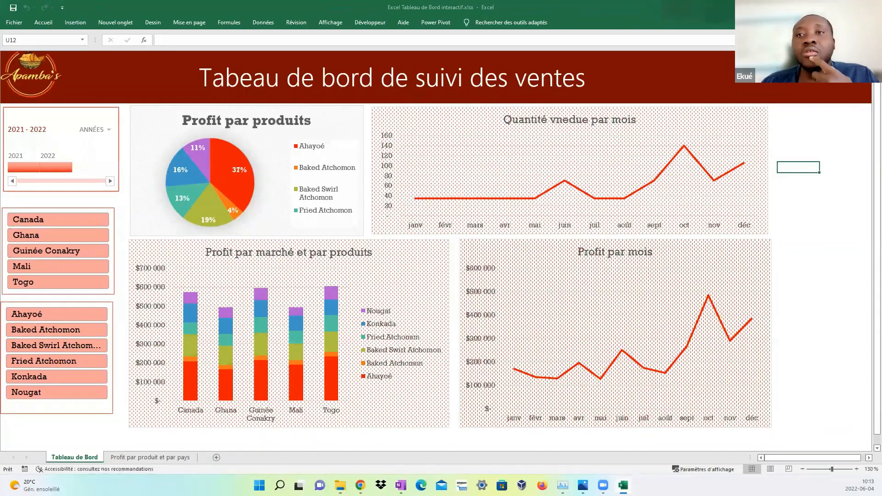
pyautogui.rightClick(623, 485)
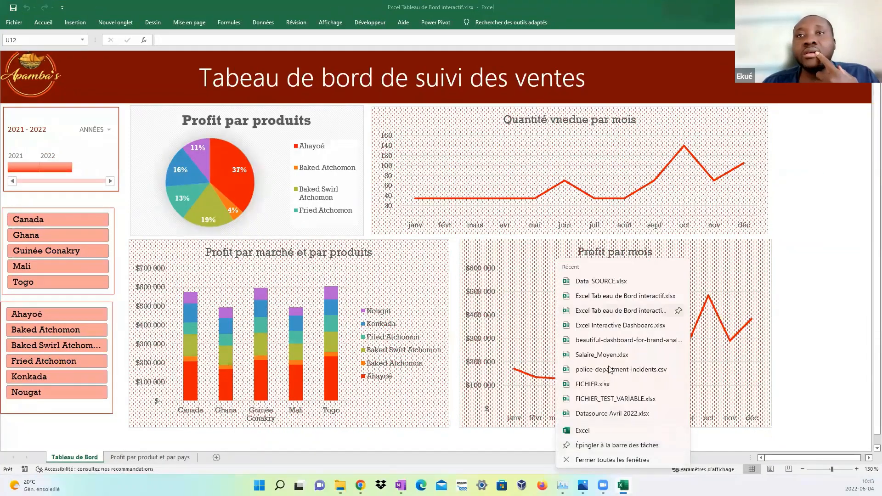
pyautogui.click(611, 283)
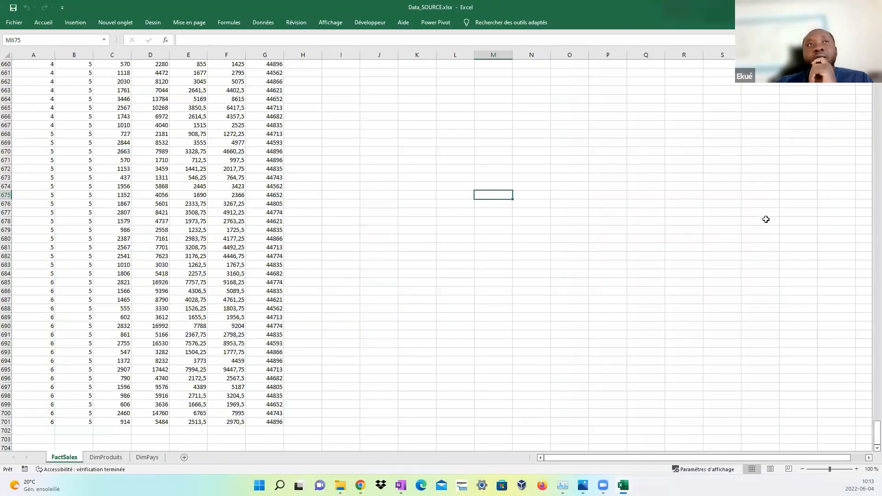
# Show the FactSales column headers and first sales records at 190% zoom
pyautogui.click(532, 248)
pyautogui.scroll(20, 482, 262)
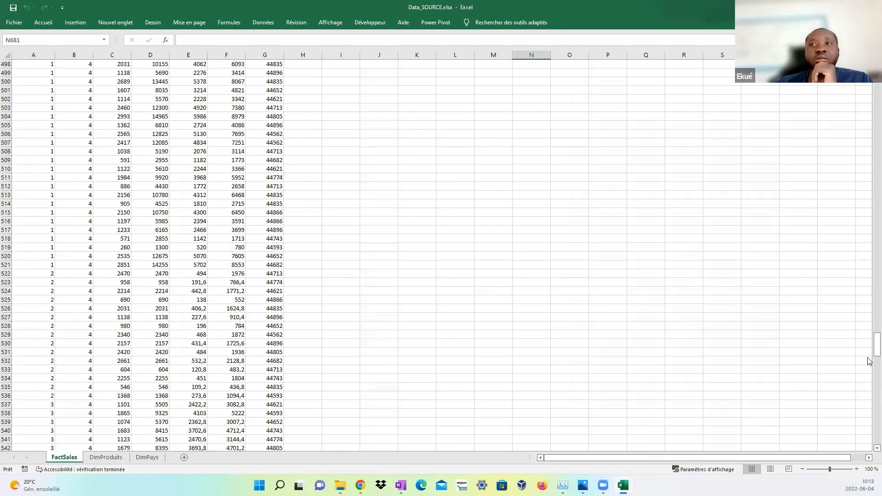
pyautogui.moveTo(870, 362); pyautogui.dragTo(868, 69)
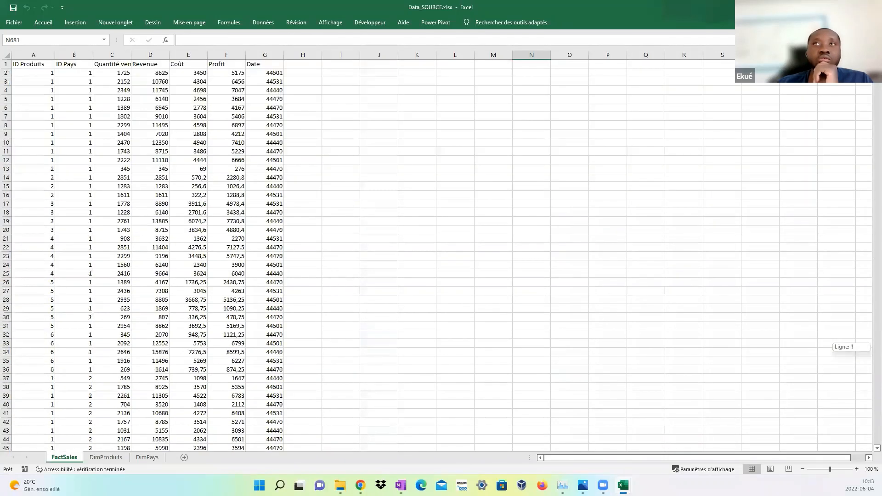
pyautogui.click(433, 232)
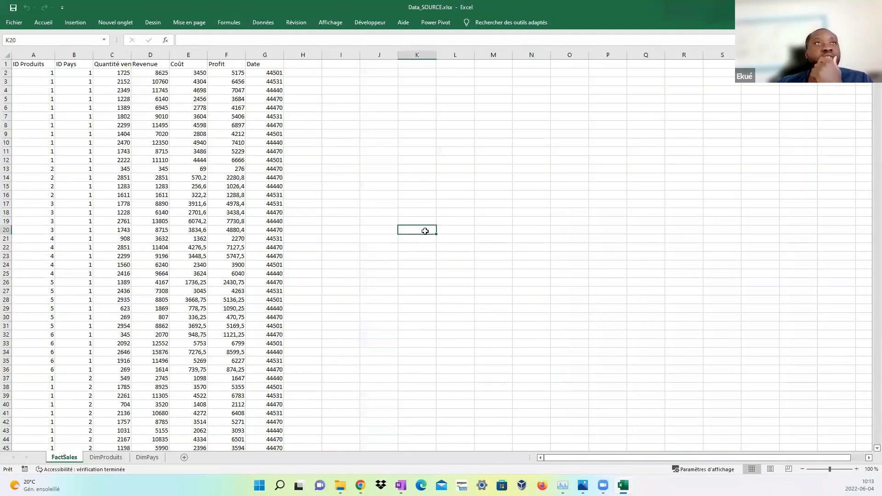
pyautogui.click(859, 469)
pyautogui.click(859, 469)
pyautogui.click(859, 469)
pyautogui.doubleClick(859, 470)
pyautogui.click(859, 470)
pyautogui.click(859, 469)
pyautogui.click(859, 469)
pyautogui.scroll(4, 659, 349)
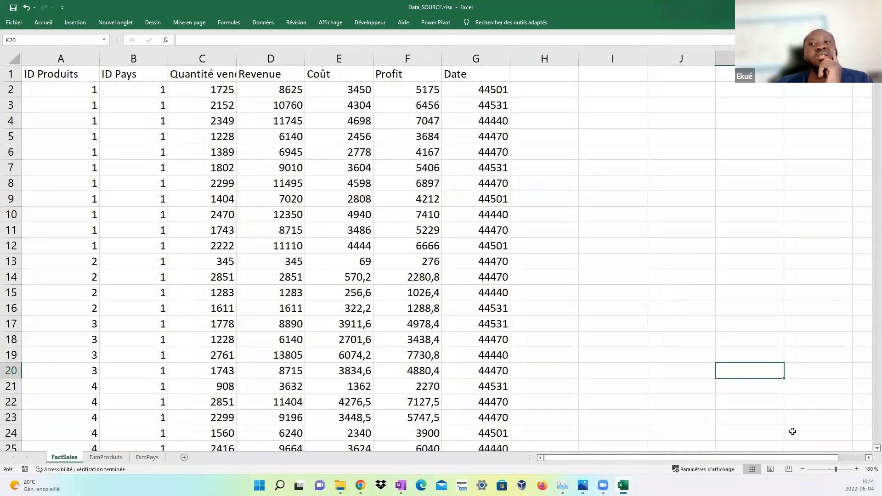
pyautogui.click(858, 468)
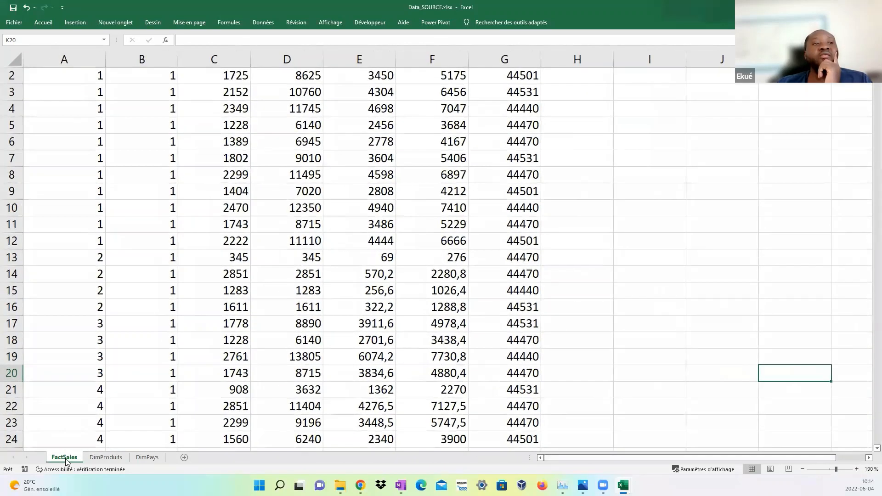
pyautogui.scroll(1, 110, 377)
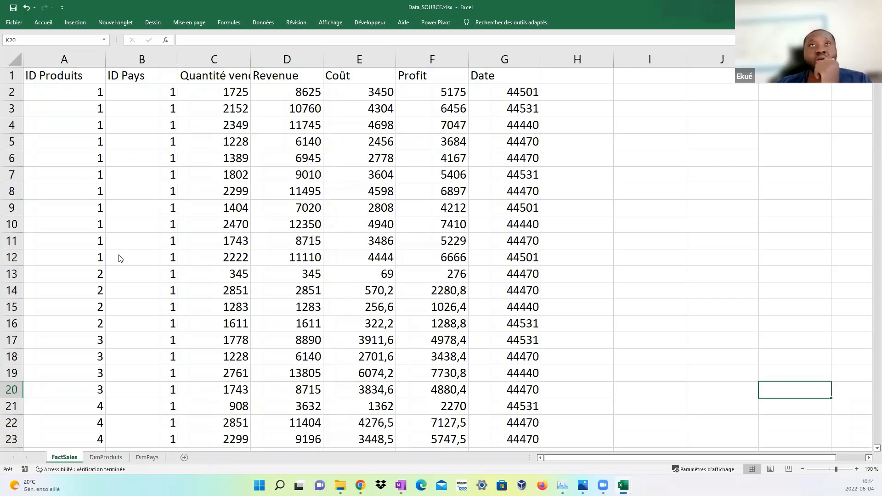
# Examine the Date column and the ID Produits column of the FactSales table
pyautogui.click(492, 54)
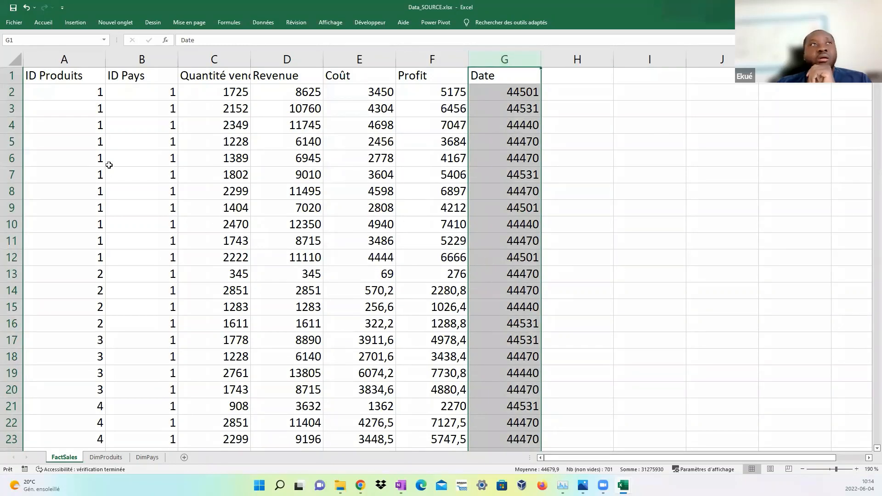
pyautogui.click(488, 94)
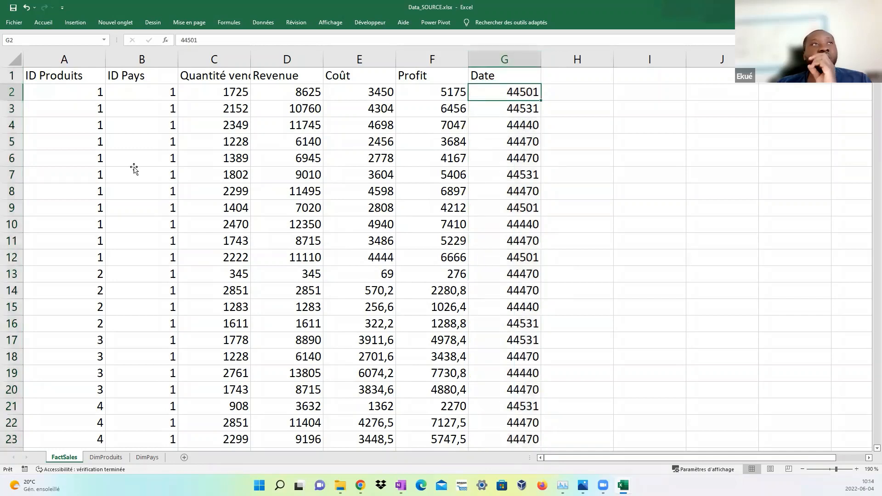
pyautogui.click(80, 59)
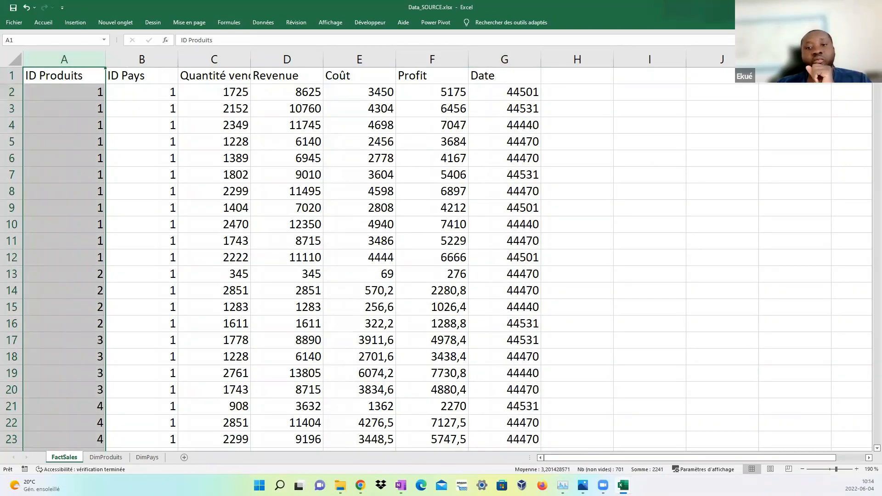
pyautogui.hotkey('alt', 'Tab')
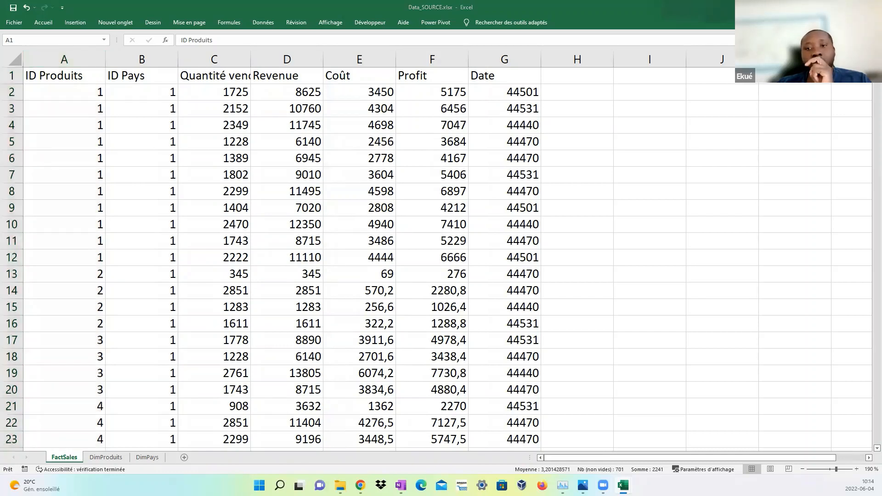
pyautogui.hotkey('alt', 'Tab')
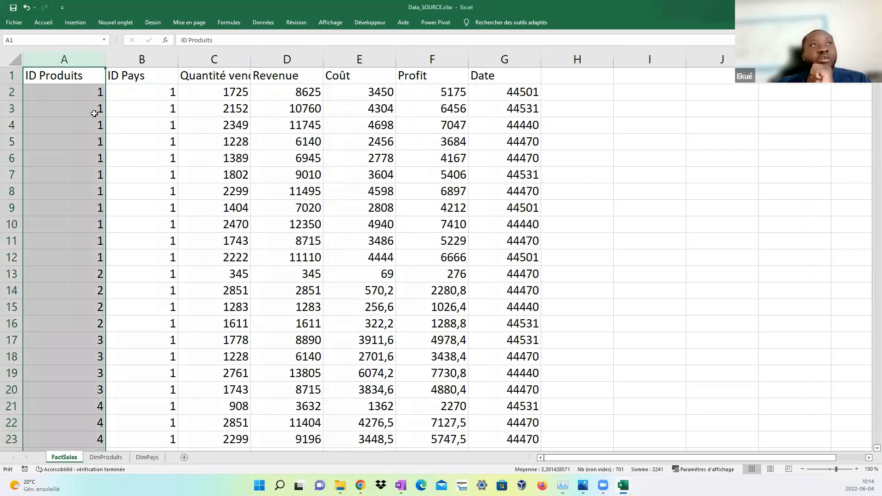
pyautogui.click(86, 107)
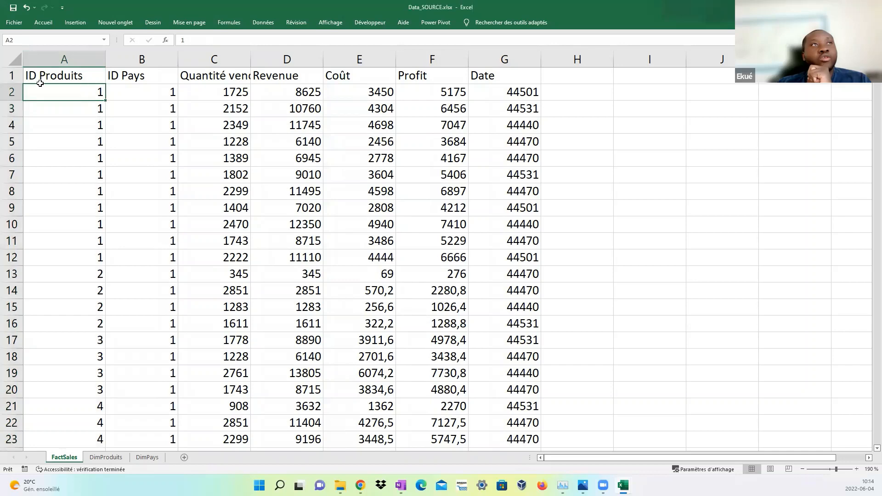
# Add filters to the header row of the FactSales table
pyautogui.click(12, 76)
pyautogui.click(264, 23)
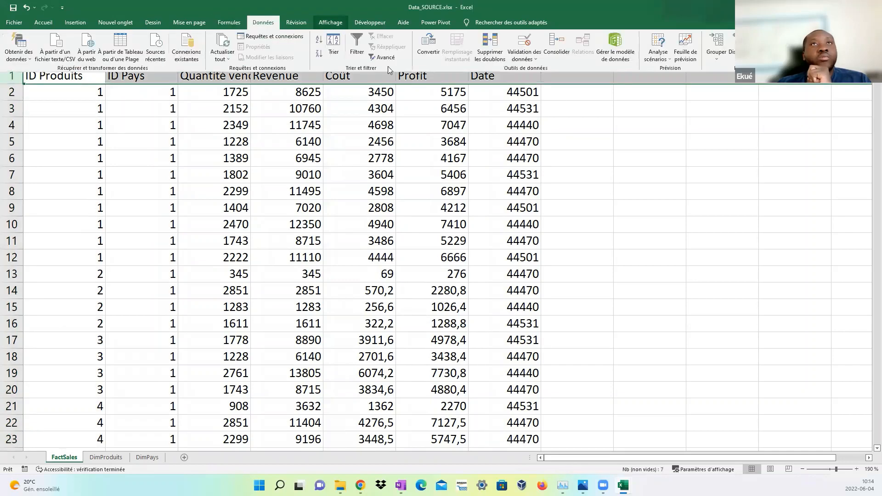
pyautogui.click(391, 62)
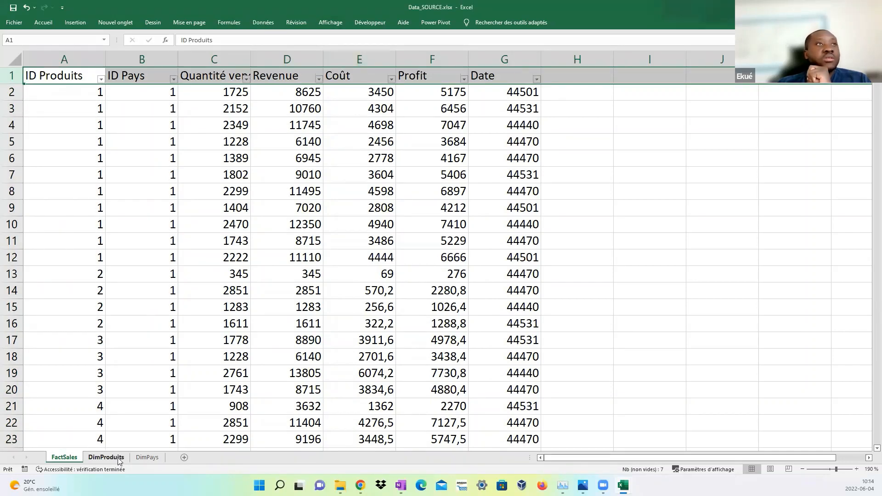
# Show the whole product table on the DimProduits sheet at 210% zoom
pyautogui.click(118, 458)
pyautogui.moveTo(84, 115); pyautogui.dragTo(22, 61)
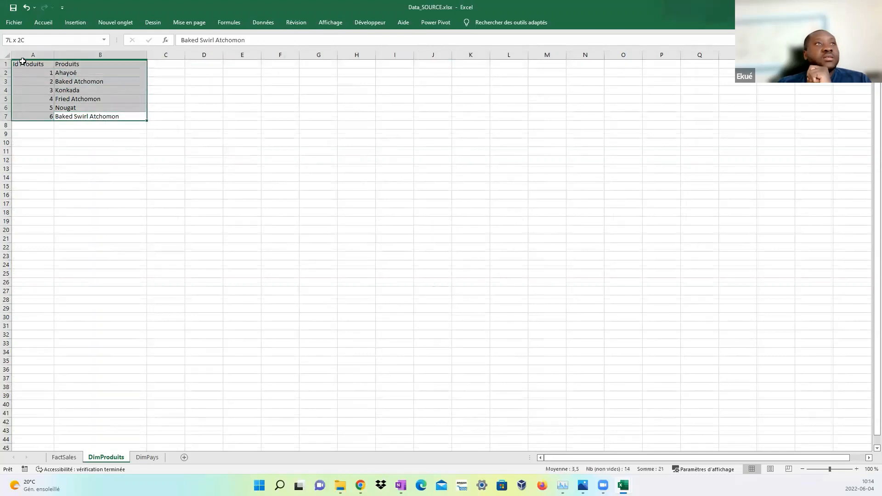
pyautogui.click(857, 469)
pyautogui.click(857, 469)
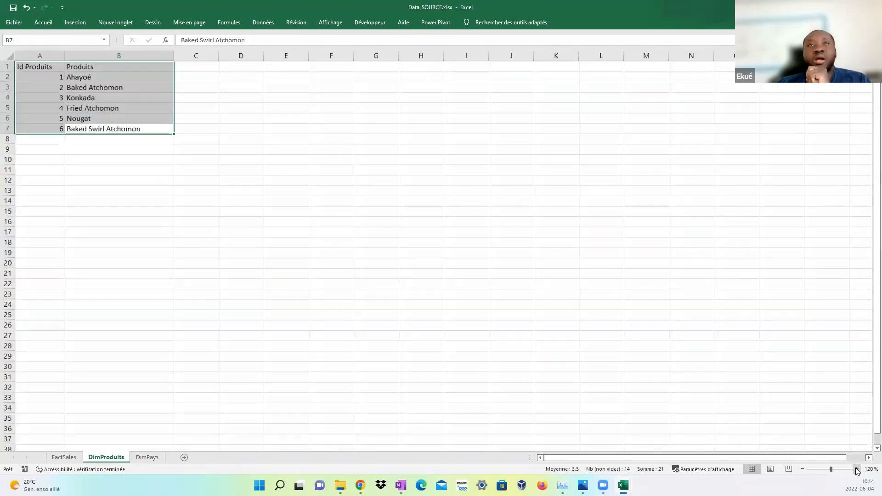
pyautogui.click(857, 470)
pyautogui.click(857, 470)
pyautogui.click(856, 469)
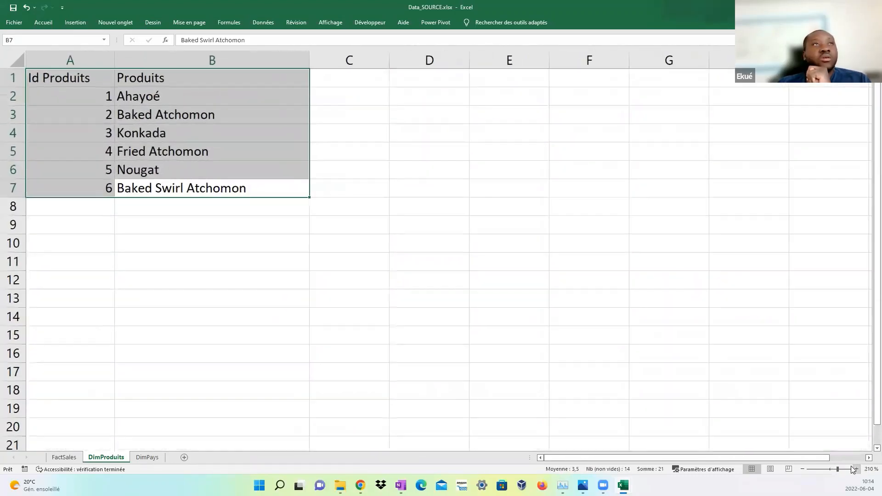
# Go through the product names on DimProduits one by one, from Ahayoé to Nougat
pyautogui.click(277, 312)
pyautogui.click(153, 99)
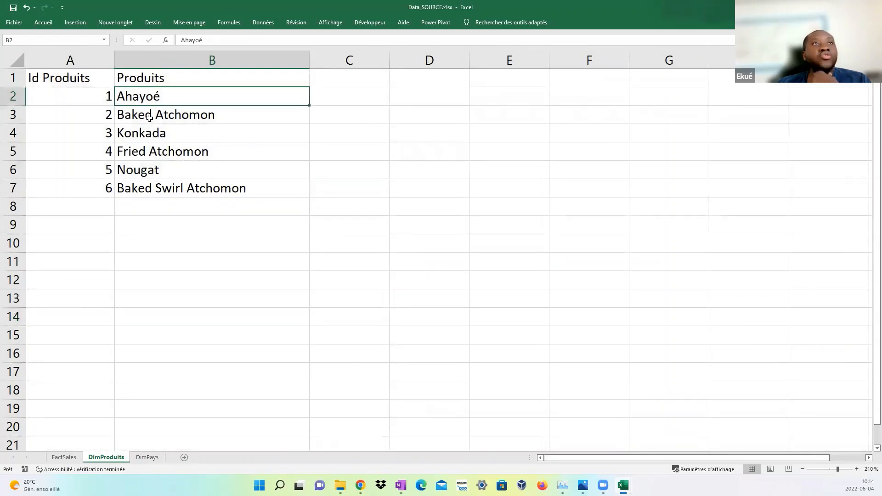
pyautogui.click(149, 118)
pyautogui.click(144, 136)
pyautogui.click(143, 154)
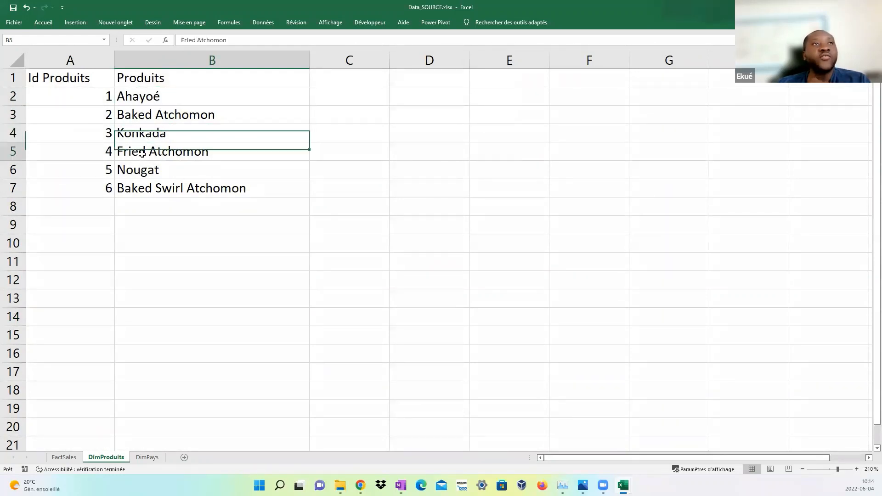
pyautogui.click(142, 170)
# Compare the product IDs in A2:A7 with the product names in B2:B7 on DimProduits
pyautogui.moveTo(92, 99); pyautogui.dragTo(84, 194)
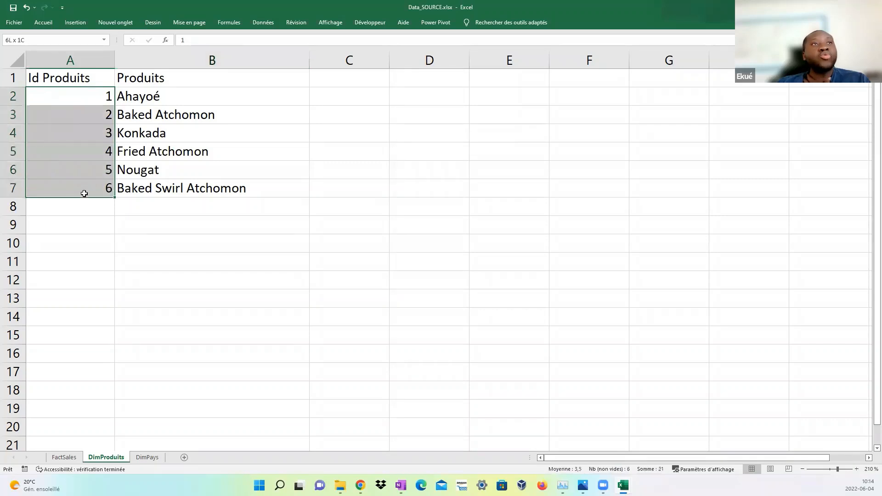
pyautogui.click(258, 225)
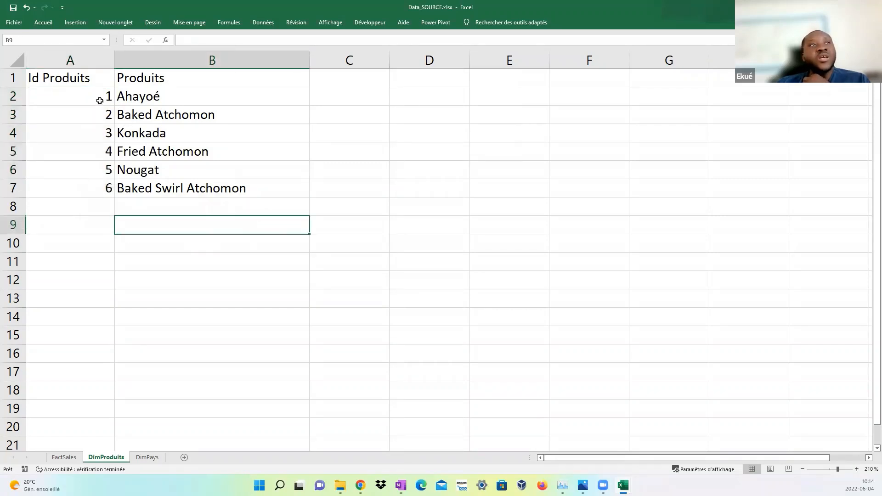
pyautogui.moveTo(100, 101); pyautogui.dragTo(97, 195)
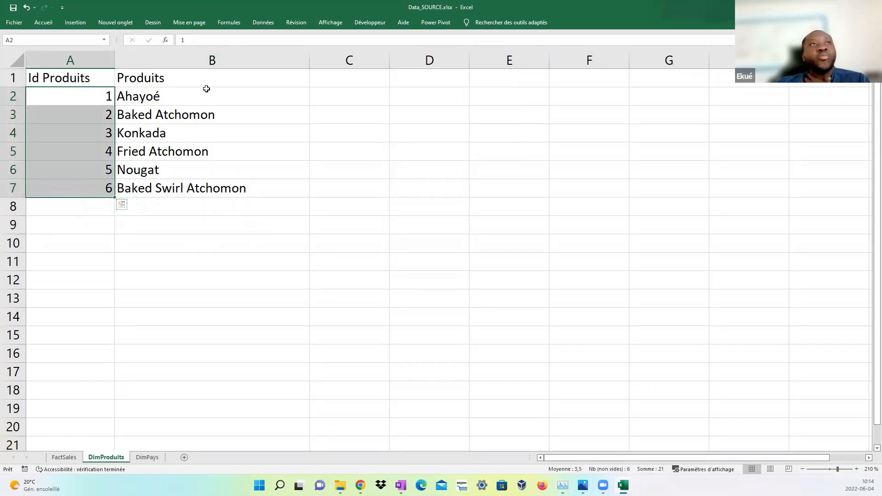
pyautogui.moveTo(206, 89); pyautogui.dragTo(201, 187)
pyautogui.click(195, 249)
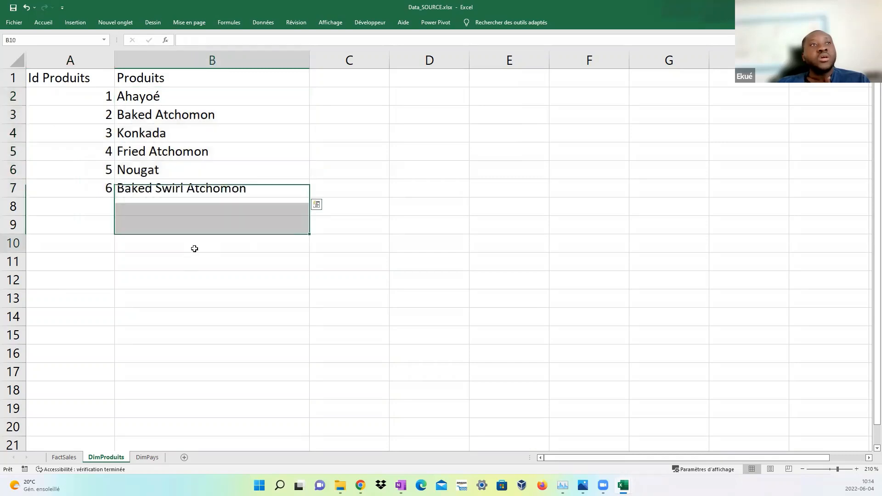
pyautogui.moveTo(183, 92); pyautogui.dragTo(180, 188)
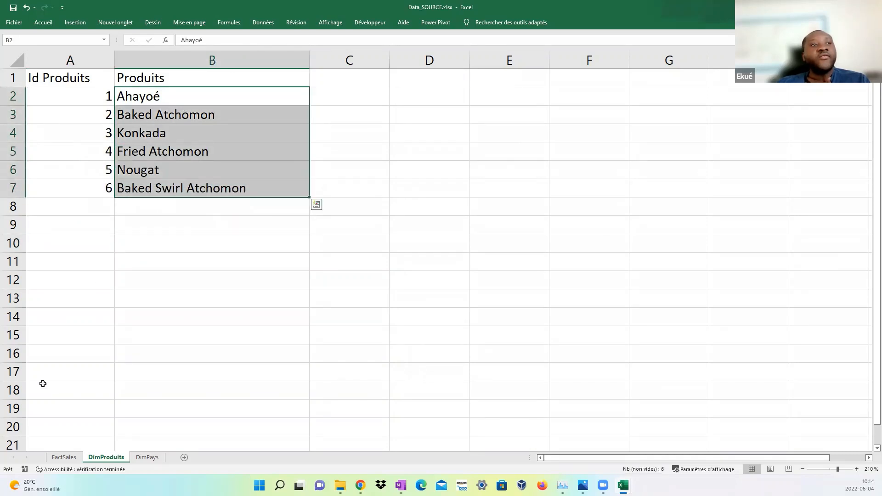
# Return to the FactSales sheet and examine the ID Produits and ID Pays columns
pyautogui.click(65, 457)
pyautogui.click(68, 76)
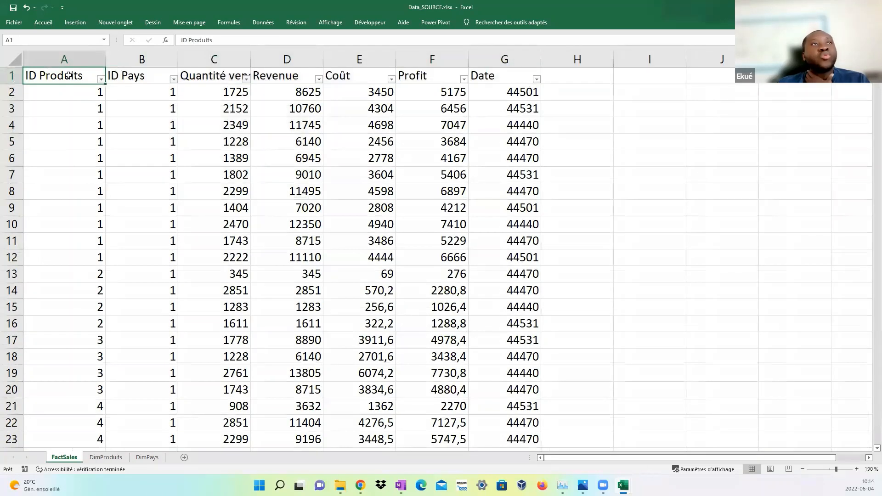
pyautogui.click(124, 76)
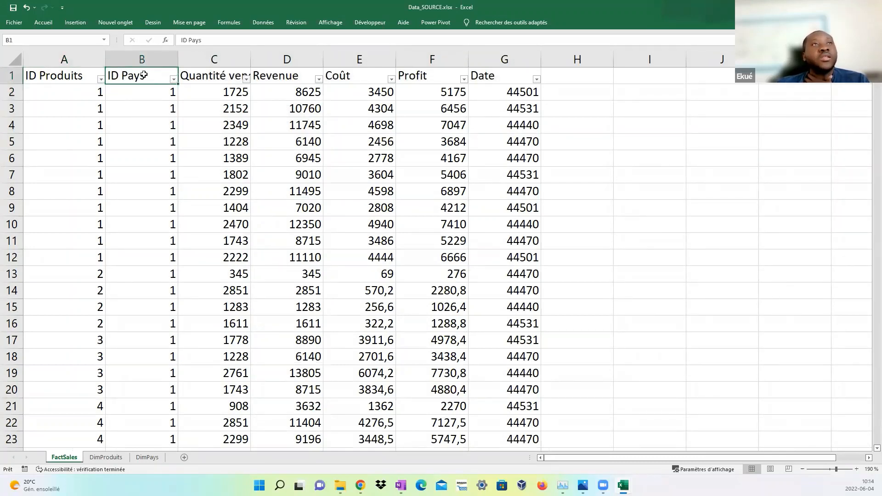
pyautogui.click(136, 96)
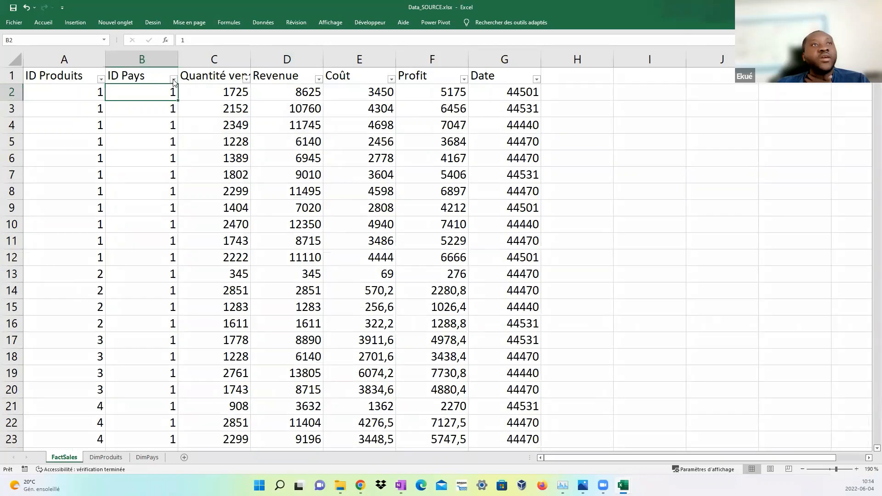
# Show the country table on the DimPays sheet at 200% zoom
pyautogui.click(144, 457)
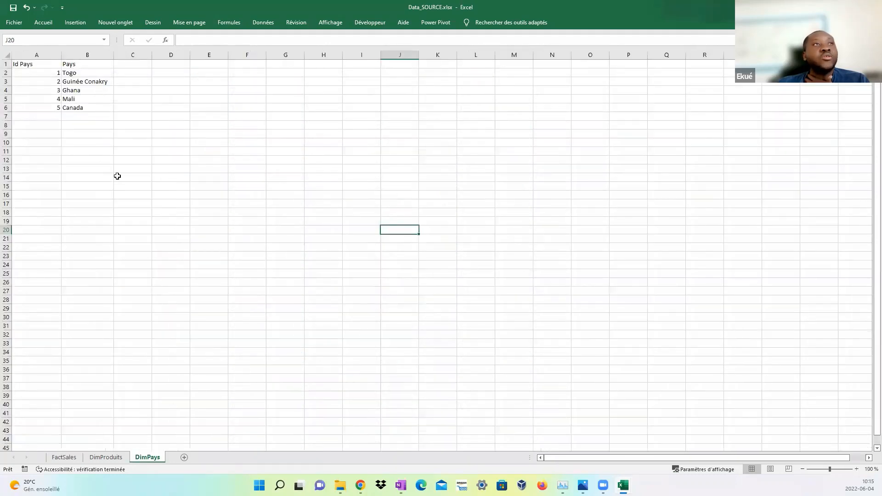
pyautogui.click(118, 169)
pyautogui.click(857, 470)
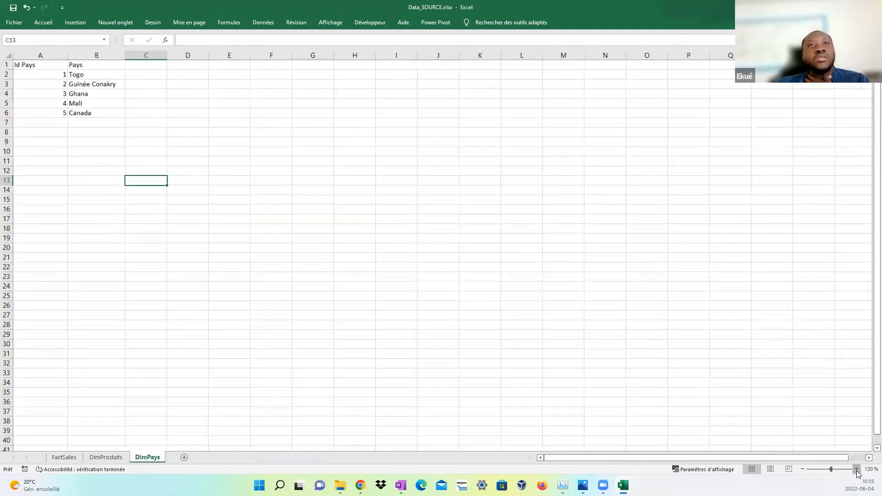
pyautogui.click(857, 469)
pyautogui.click(857, 470)
pyautogui.click(857, 469)
pyautogui.click(857, 469)
pyautogui.click(857, 469)
pyautogui.click(858, 469)
pyautogui.click(857, 469)
pyautogui.click(857, 469)
pyautogui.click(857, 470)
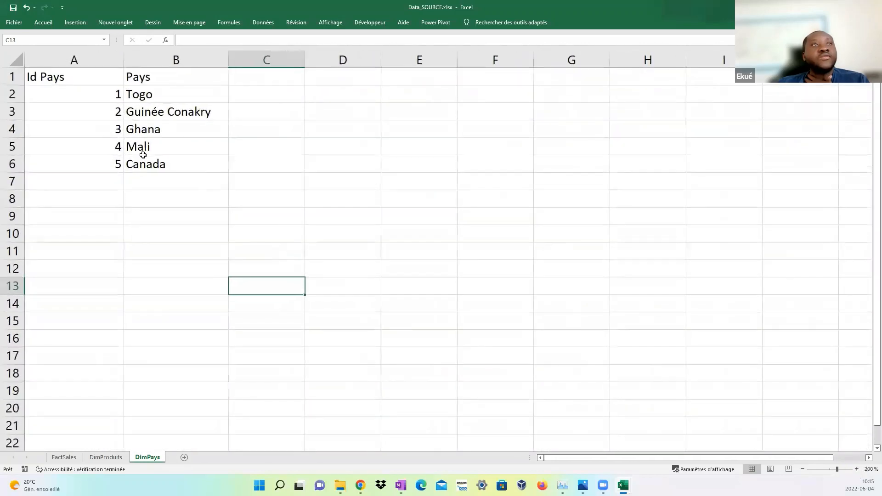
# Go through the DimPays countries one by one, from Togo with its ID down to Canada
pyautogui.click(152, 96)
pyautogui.click(98, 95)
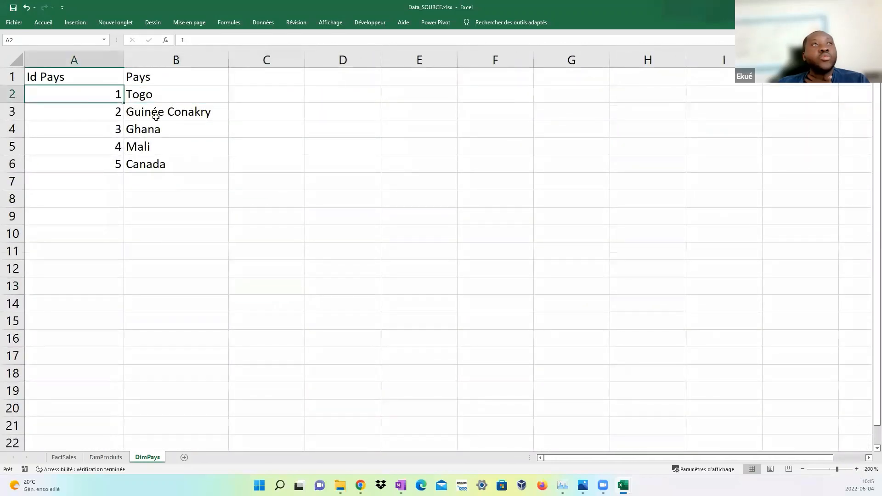
pyautogui.click(154, 115)
pyautogui.click(154, 130)
pyautogui.click(150, 146)
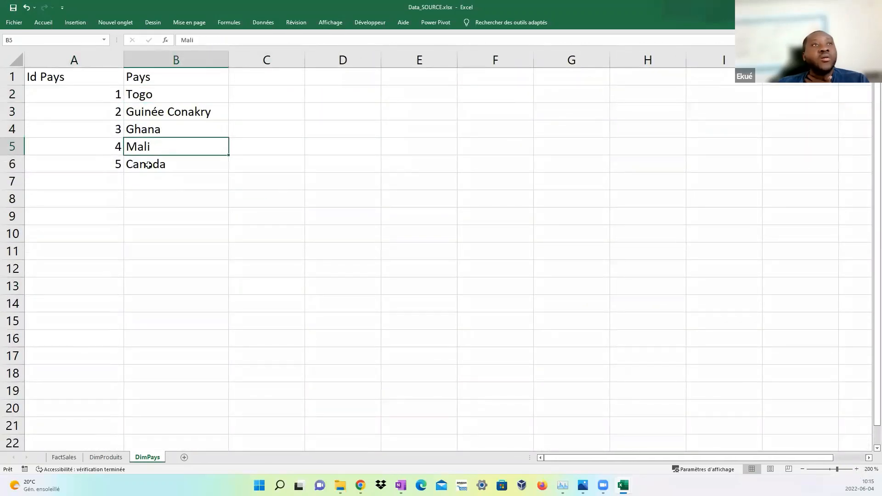
pyautogui.click(150, 165)
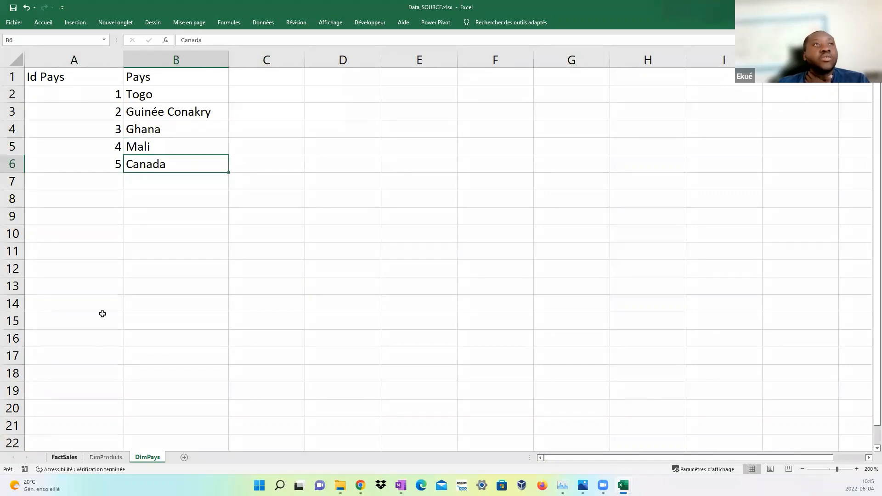
# Go back to the FactSales sheet and select the ID Pays header cell
pyautogui.click(64, 457)
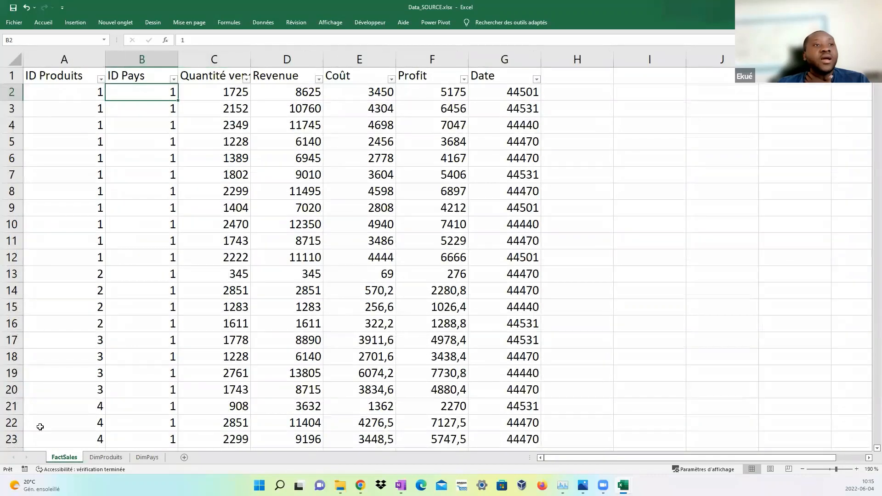
pyautogui.click(146, 77)
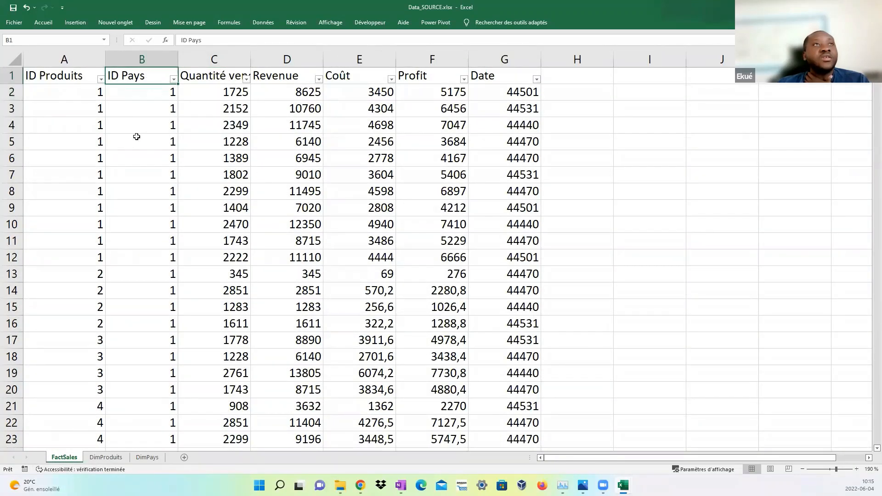
# Examine the ID Produits and ID Pays key columns of the FactSales table, header and first rows
pyautogui.click(141, 95)
pyautogui.click(80, 93)
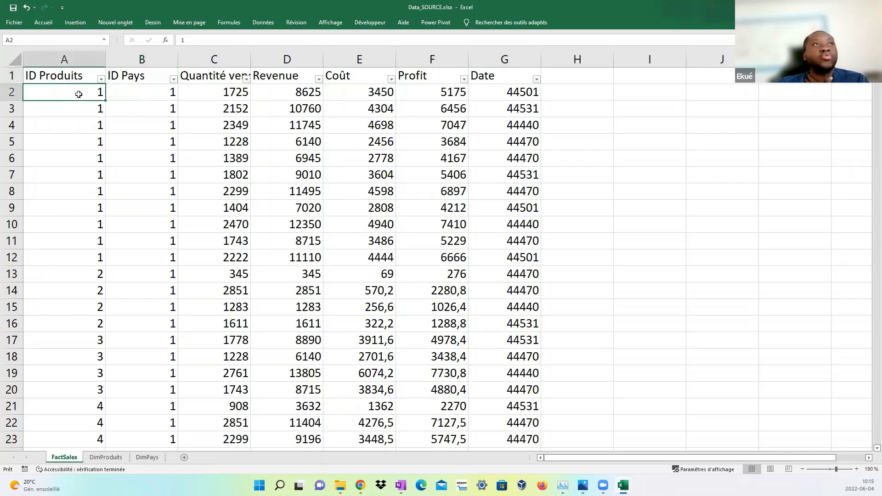
pyautogui.click(81, 74)
pyautogui.moveTo(78, 76); pyautogui.dragTo(67, 203)
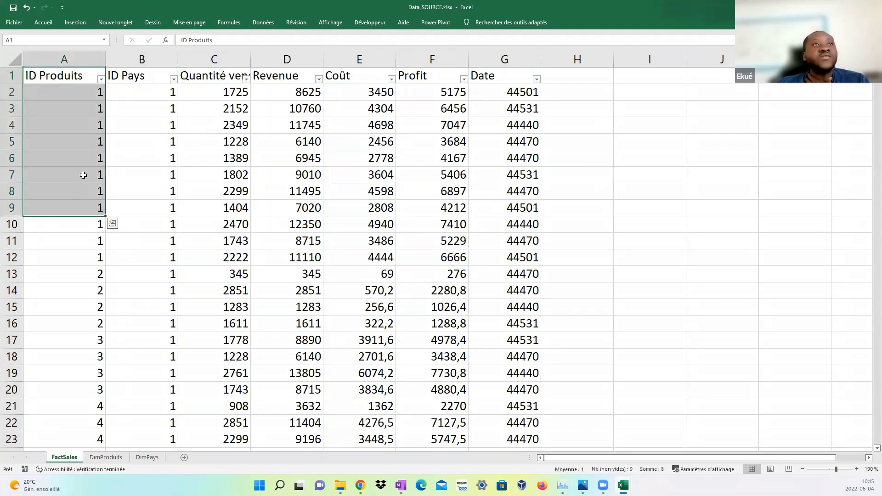
pyautogui.moveTo(140, 75); pyautogui.dragTo(126, 175)
# Look up the names behind these IDs, the products on DimProduits and the countries on DimPays
pyautogui.click(106, 457)
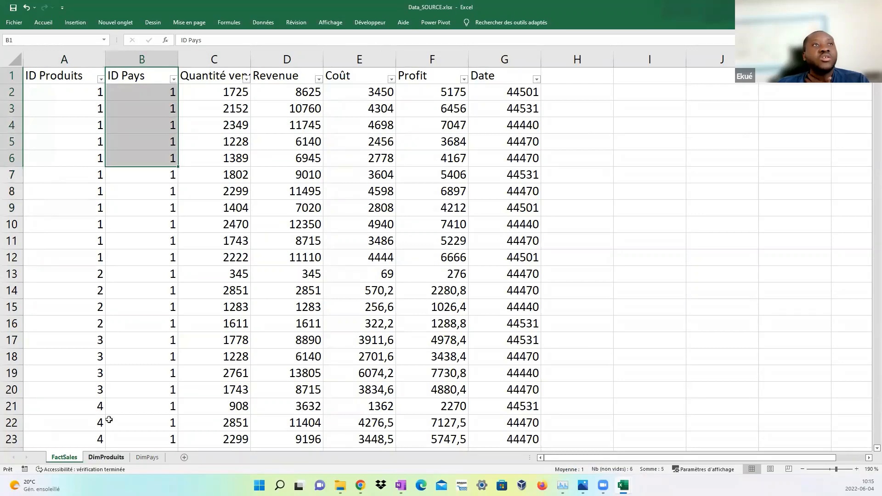
pyautogui.moveTo(161, 94); pyautogui.dragTo(155, 175)
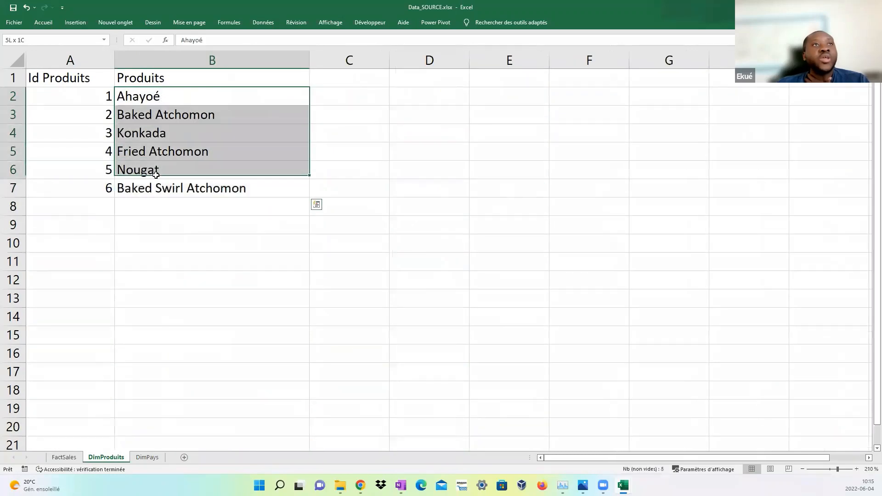
pyautogui.click(148, 457)
pyautogui.click(169, 98)
pyautogui.moveTo(161, 145); pyautogui.dragTo(159, 165)
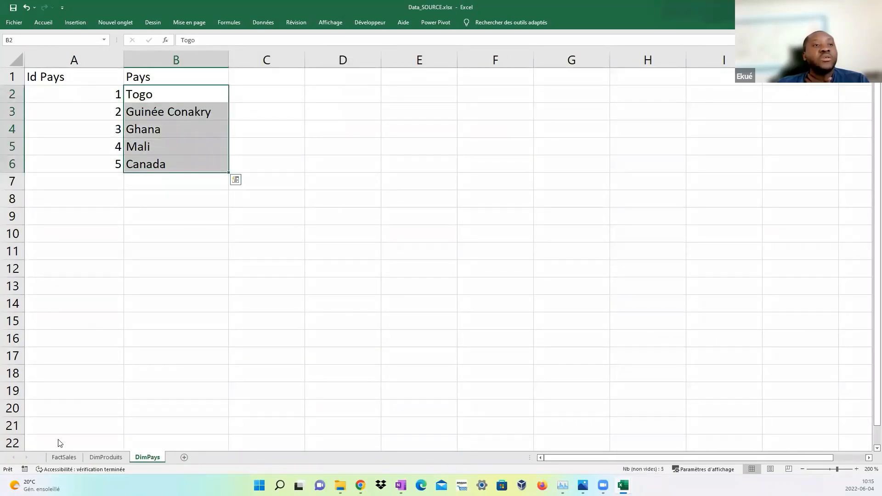
# Return to the FactSales sheet and autofit the Quantité vendue column so its full header fits
pyautogui.click(64, 457)
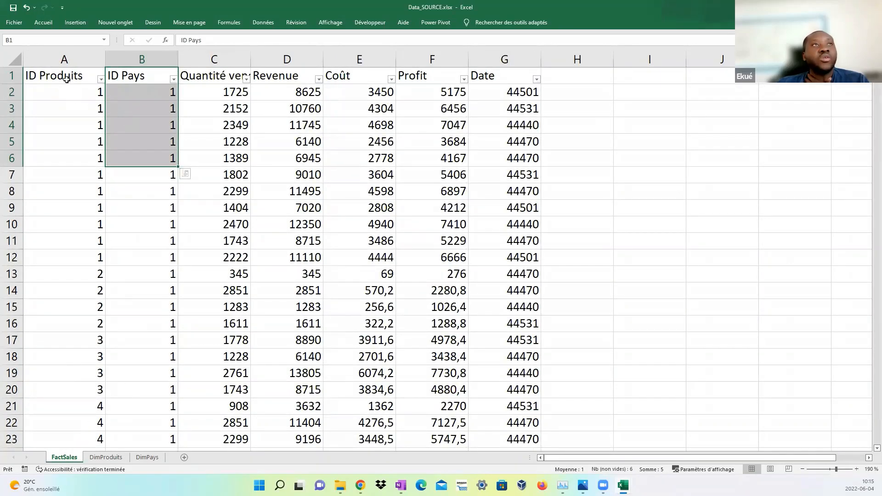
pyautogui.moveTo(74, 76); pyautogui.dragTo(143, 69)
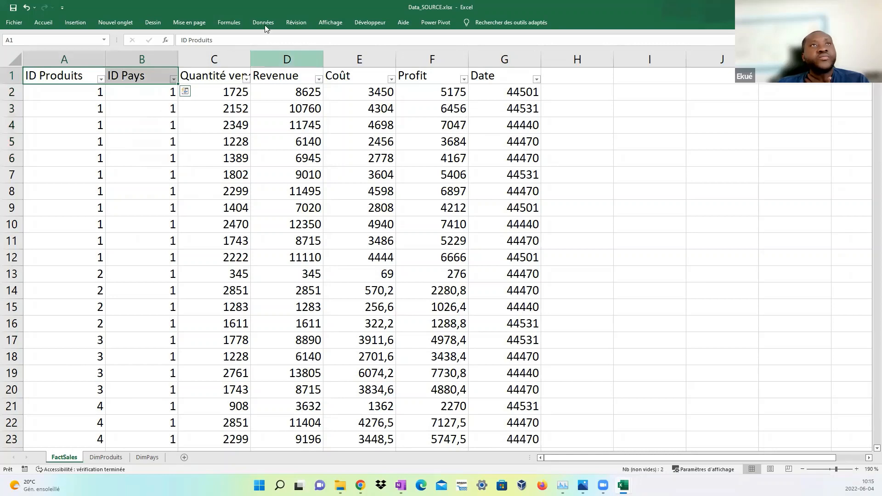
pyautogui.doubleClick(250, 62)
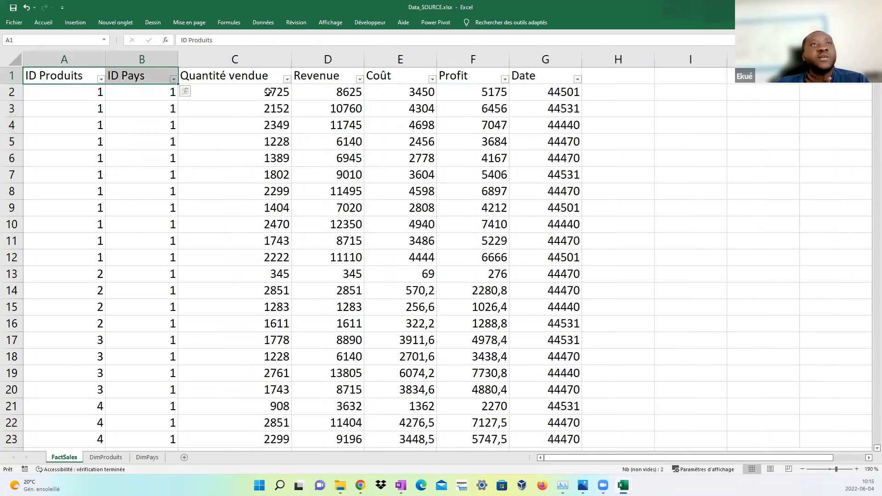
pyautogui.click(246, 79)
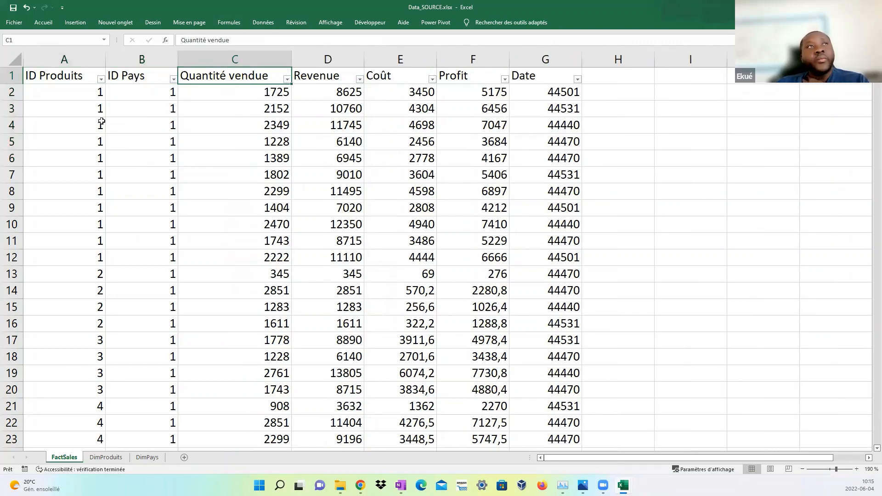
# Go through the first FactSales record's product ID, country ID, revenue, cost and profit, comparing revenue with cost
pyautogui.click(71, 93)
pyautogui.click(134, 88)
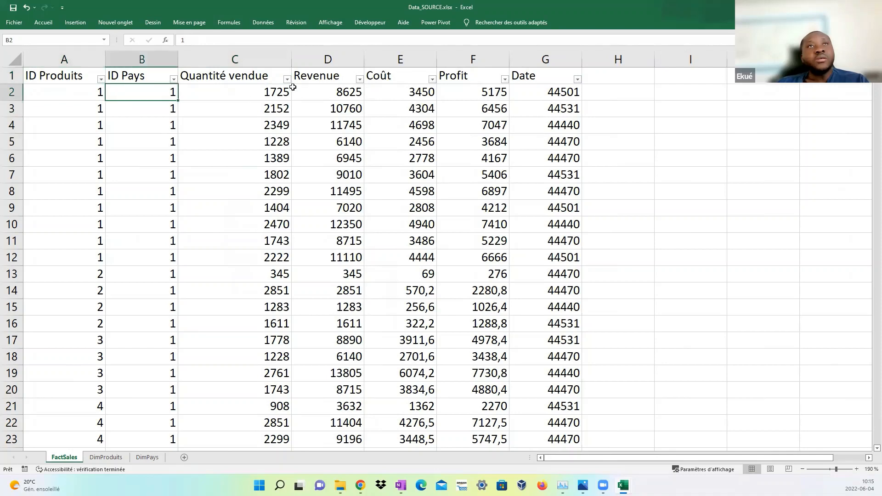
pyautogui.click(313, 93)
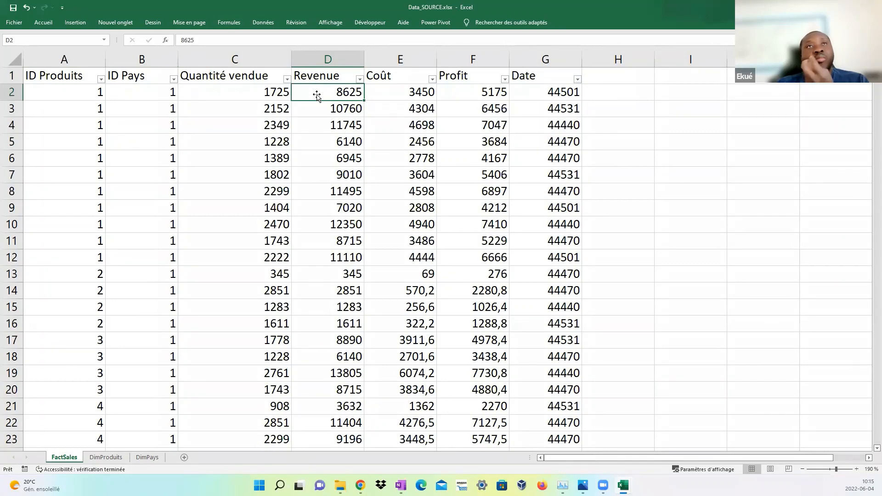
pyautogui.click(399, 96)
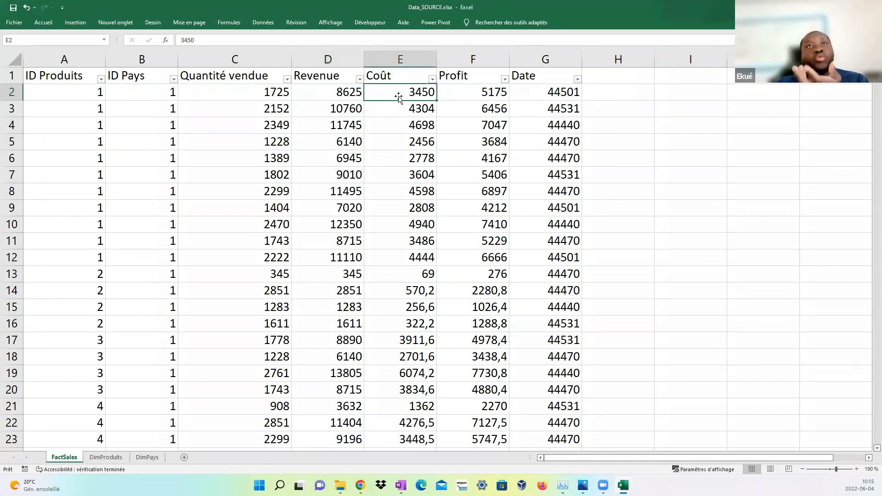
pyautogui.click(468, 94)
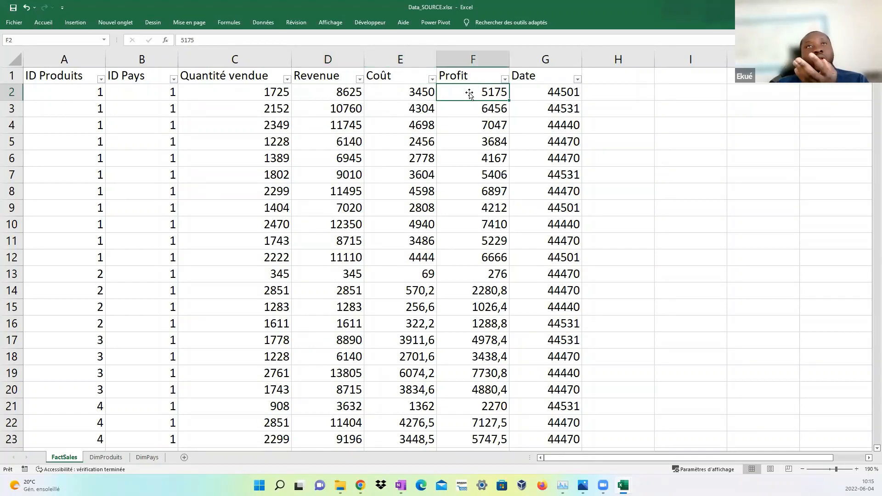
pyautogui.click(350, 97)
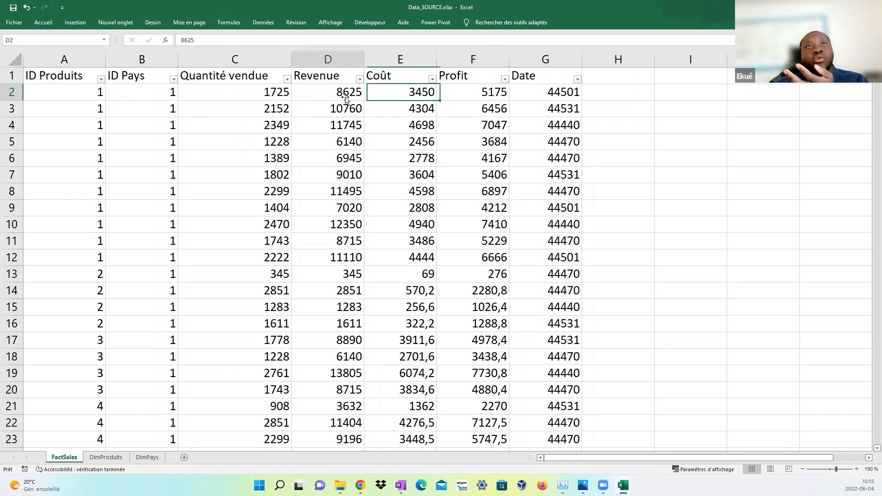
pyautogui.click(411, 98)
# Examine the Date column of FactSales and its date serial numbers
pyautogui.click(533, 93)
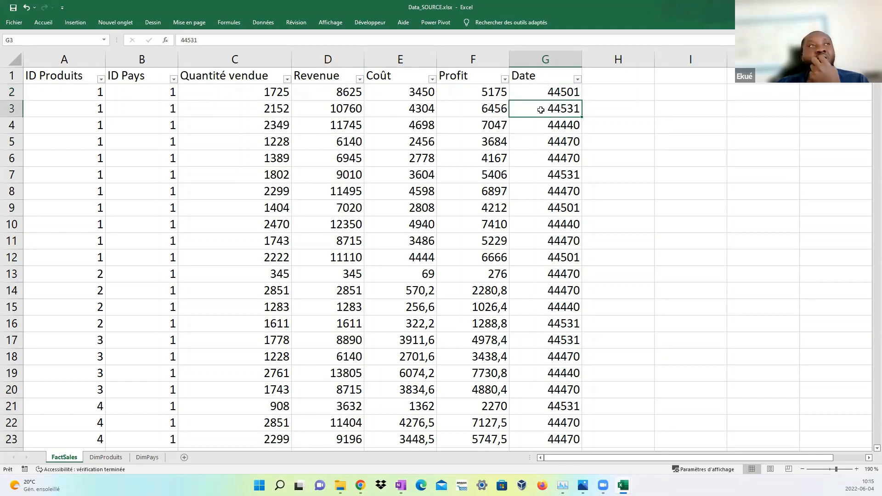
pyautogui.click(546, 59)
pyautogui.click(532, 191)
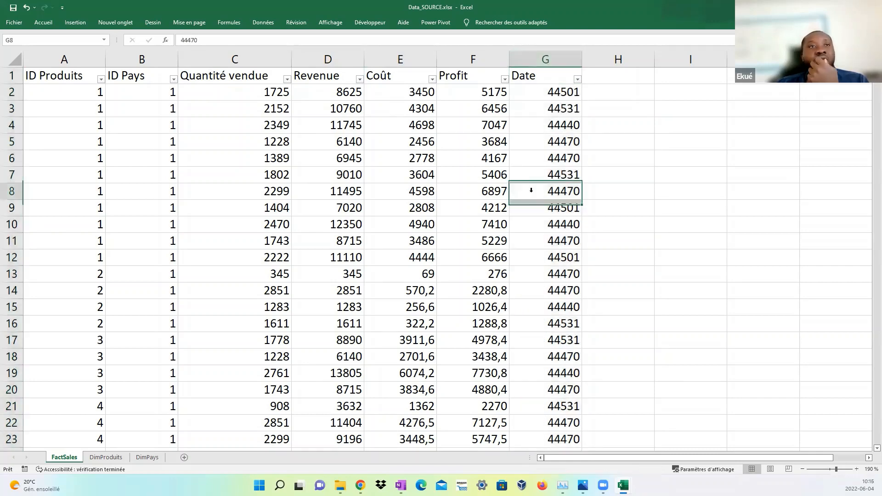
# Open the DimProduits sheet and highlight the whole product table from its headers to Baked Swirl Atchomon
pyautogui.click(105, 457)
pyautogui.click(181, 265)
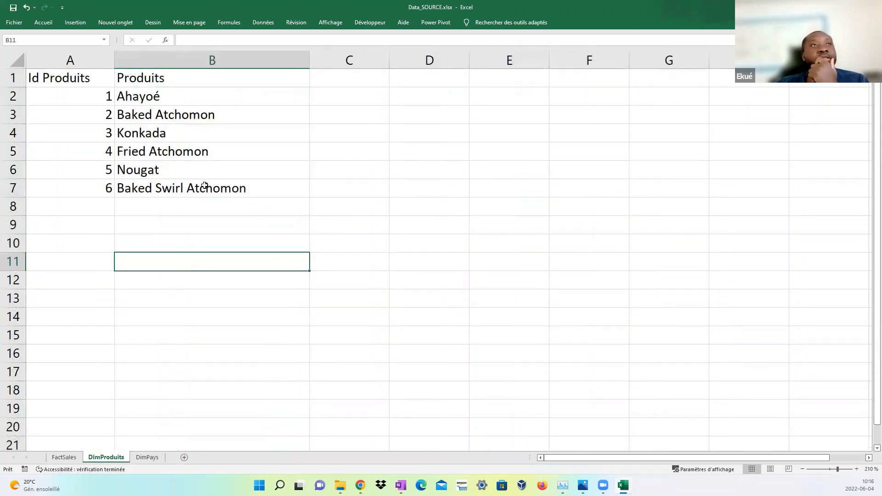
pyautogui.moveTo(207, 187); pyautogui.dragTo(79, 79)
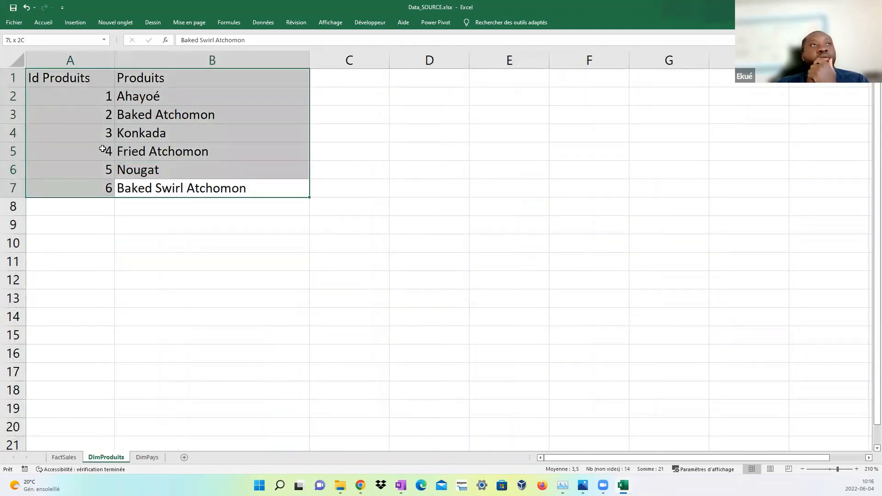
pyautogui.click(217, 267)
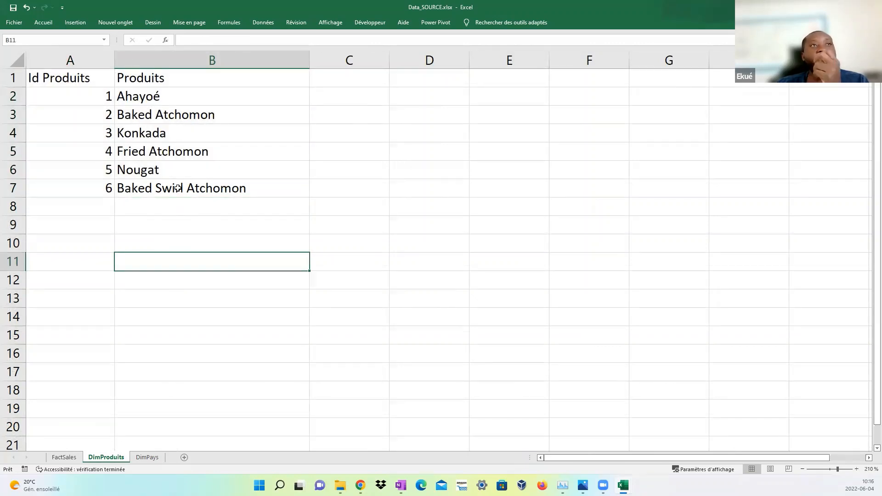
pyautogui.moveTo(178, 188); pyautogui.dragTo(70, 76)
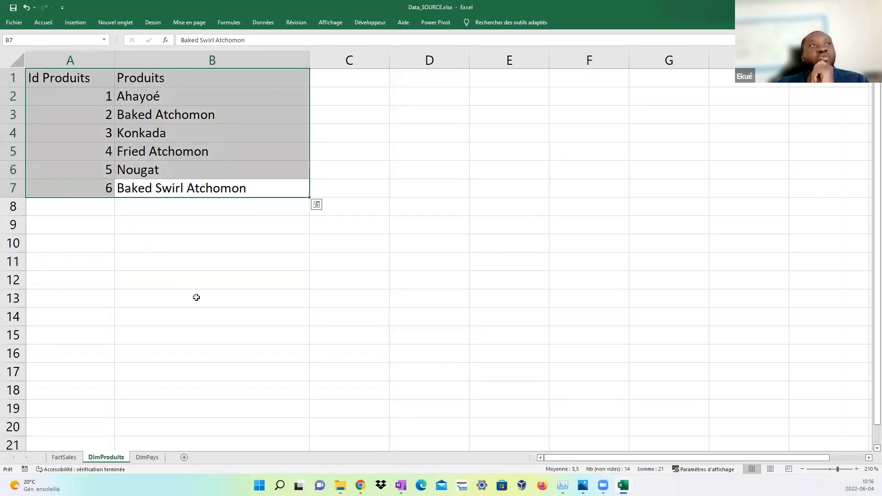
# Highlight the Id Produits column and the matching Produits names separately on DimProduits
pyautogui.moveTo(87, 75); pyautogui.dragTo(82, 134)
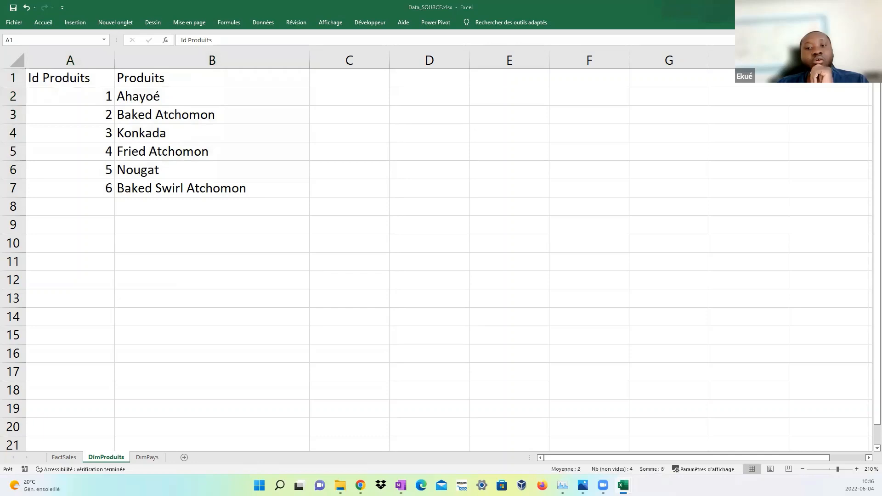
pyautogui.click(128, 127)
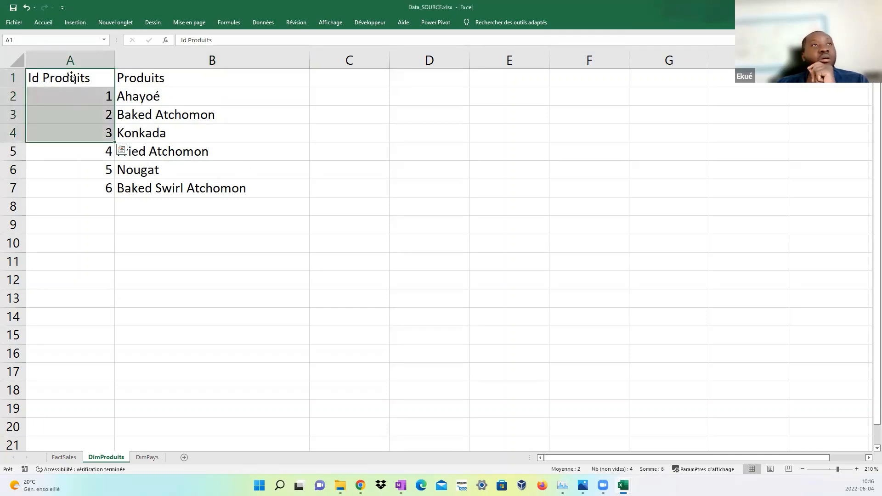
pyautogui.moveTo(71, 77); pyautogui.dragTo(69, 192)
pyautogui.moveTo(158, 187); pyautogui.dragTo(156, 80)
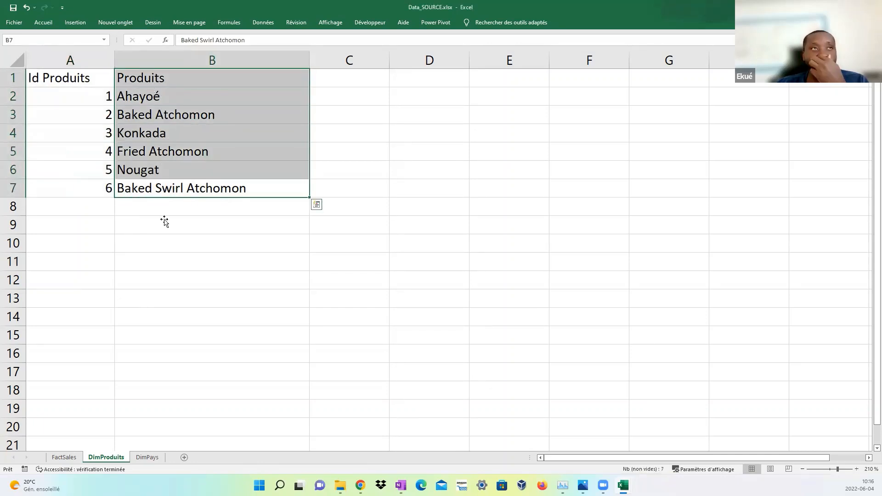
# Open the DimPays sheet and highlight its full table, followed by the Pays column alone
pyautogui.click(147, 457)
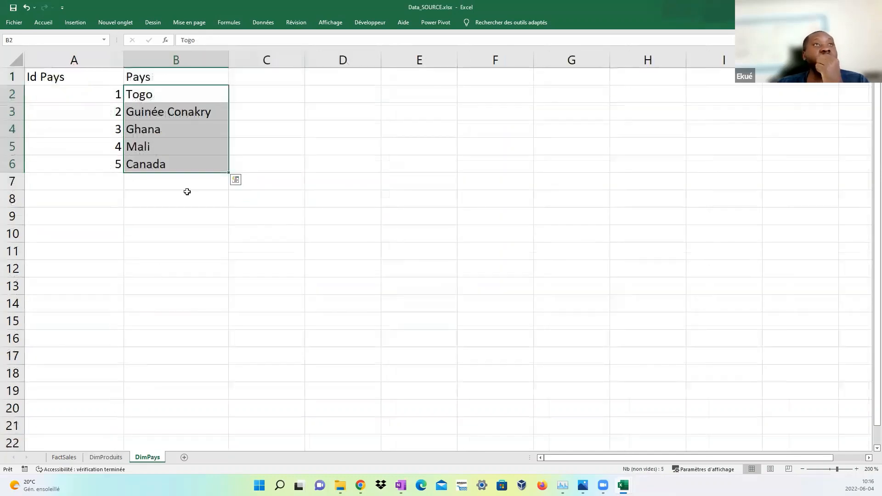
pyautogui.click(188, 214)
pyautogui.moveTo(89, 73); pyautogui.dragTo(163, 163)
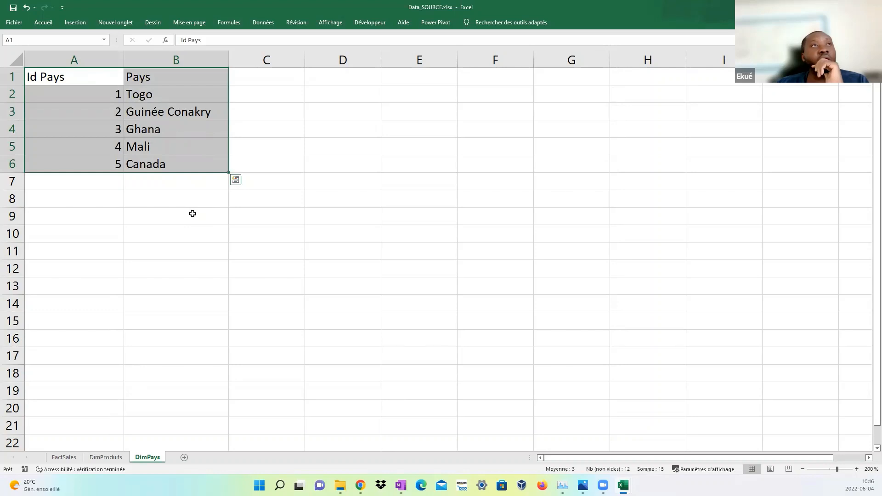
pyautogui.moveTo(162, 81); pyautogui.dragTo(161, 160)
pyautogui.click(177, 212)
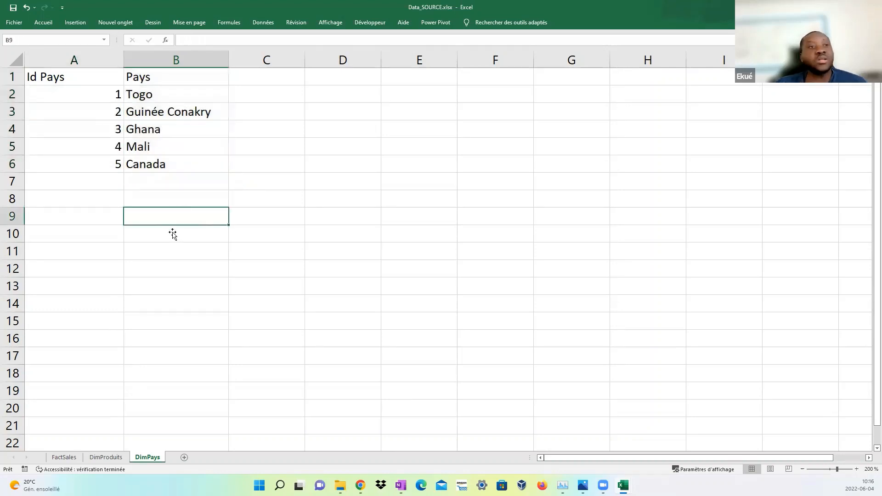
# Return to FactSales, view the sales dashboard in the Excel Tableau de Bord interactif.xlsx workbook, and come back to Data_SOURCE.xlsx
pyautogui.click(95, 457)
pyautogui.click(65, 457)
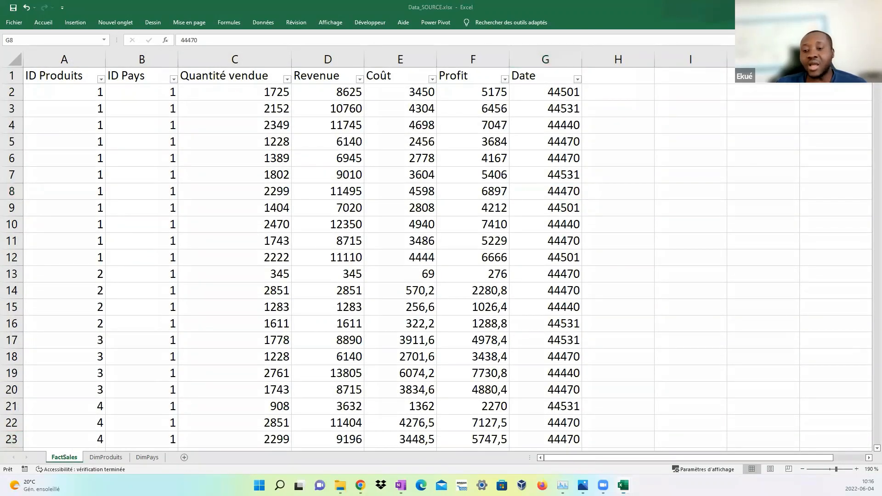
pyautogui.hotkey('alt', 'Tab')
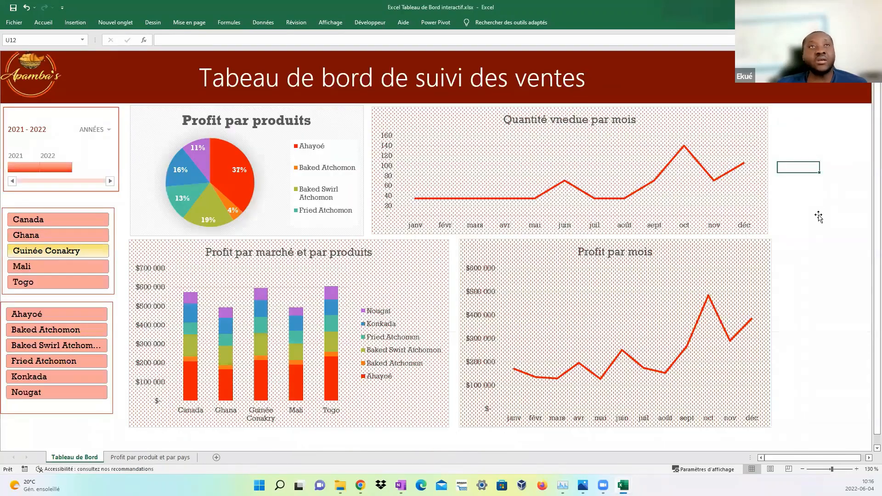
pyautogui.click(819, 217)
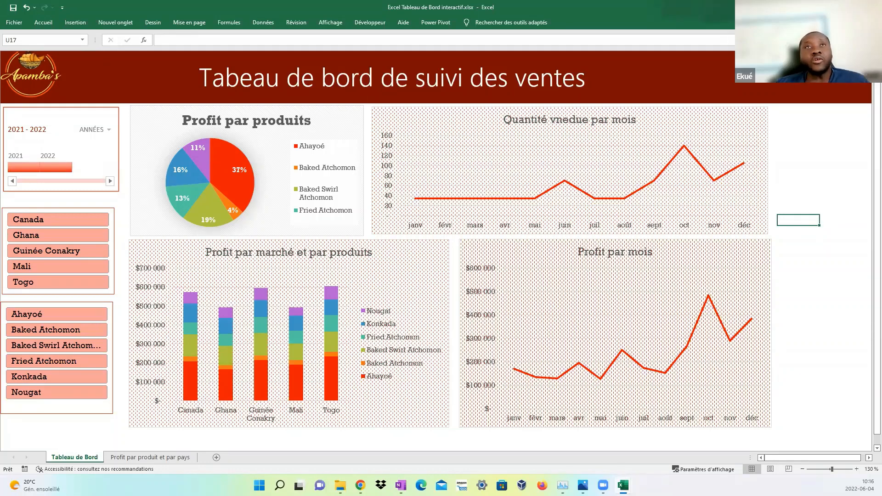
pyautogui.click(829, 7)
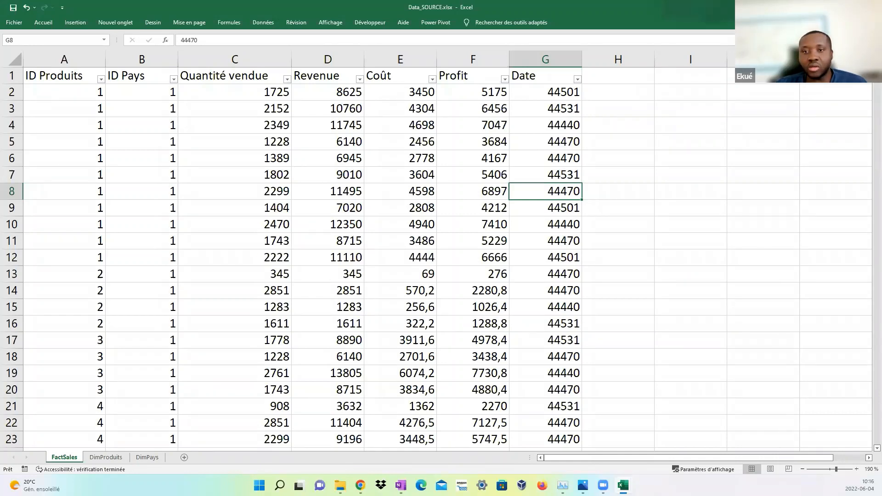
pyautogui.click(829, 8)
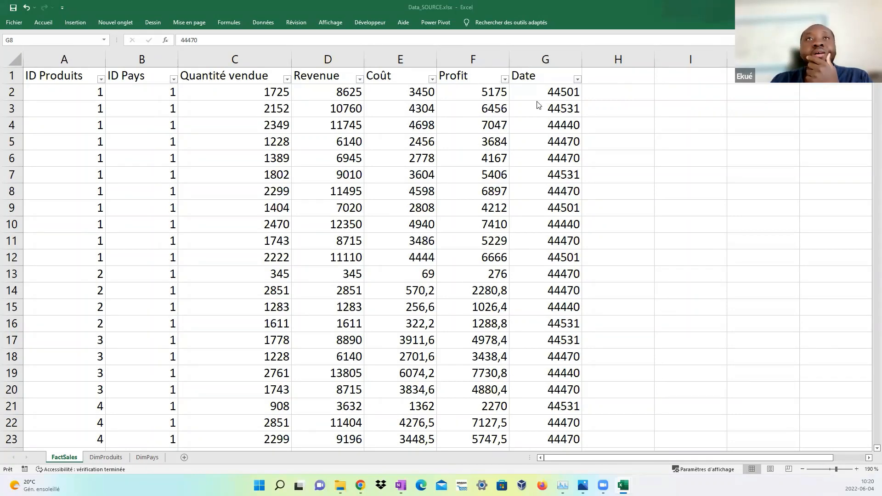
pyautogui.click(662, 254)
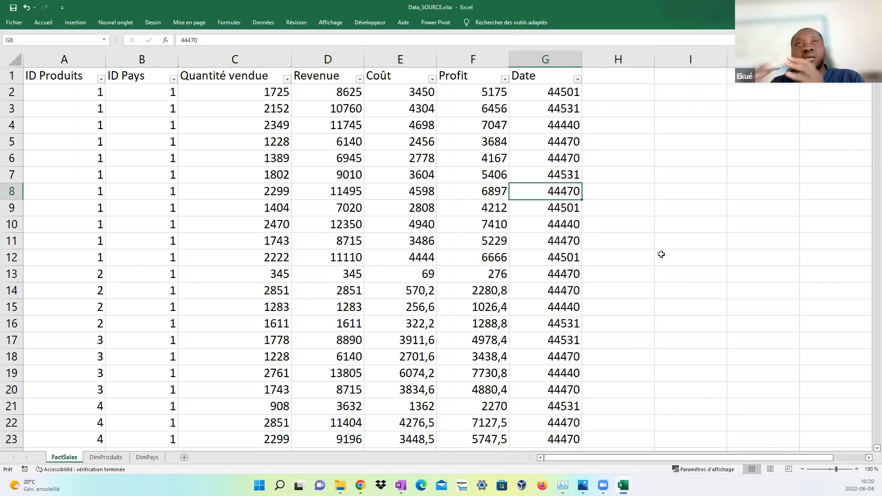
pyautogui.click(644, 260)
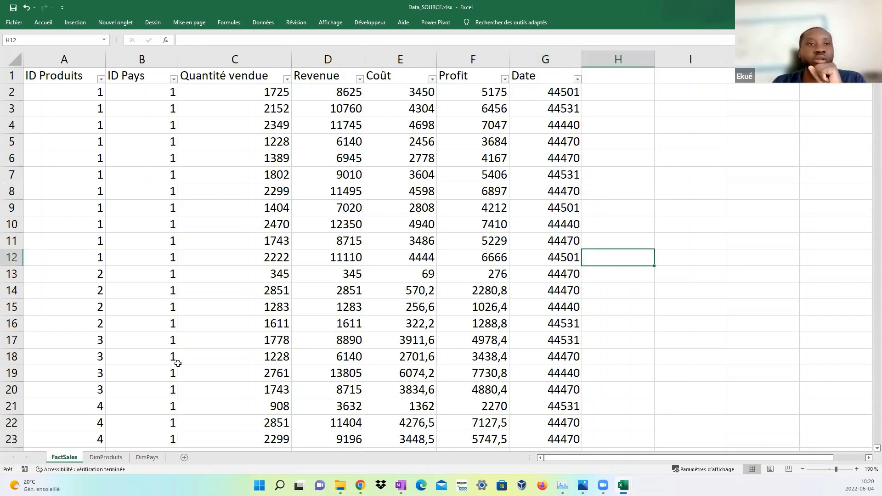
pyautogui.click(216, 318)
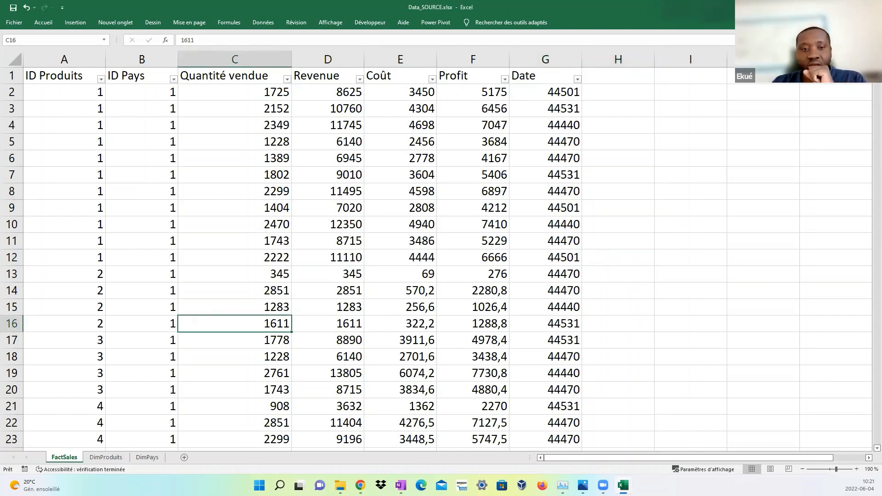
pyautogui.hotkey('alt', 'Tab')
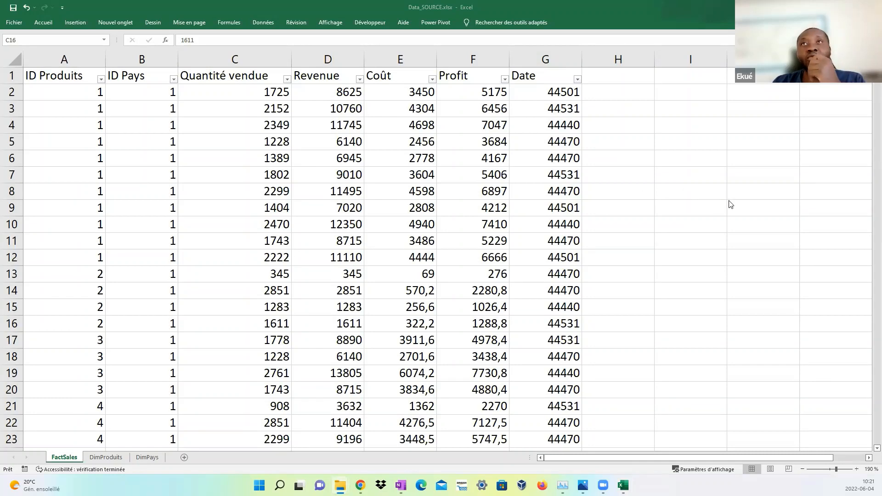
pyautogui.hotkey('alt', 'Tab')
pyautogui.click(13, 8)
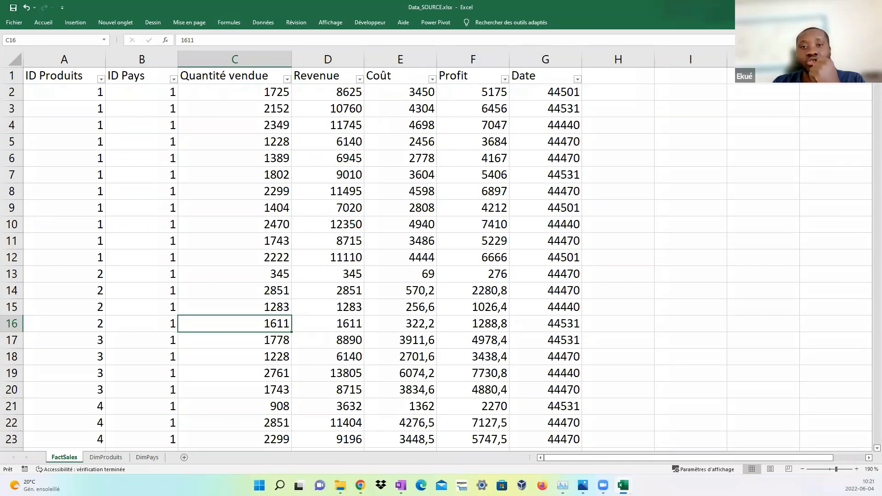
pyautogui.hotkey('alt', 'Tab')
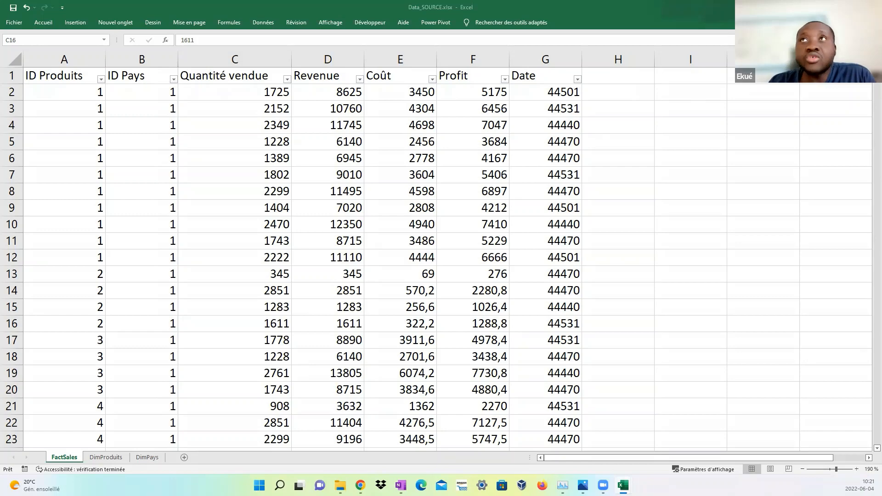
# Show the desktop and open a new blank Excel workbook in a maximized window
pyautogui.press('super+d')
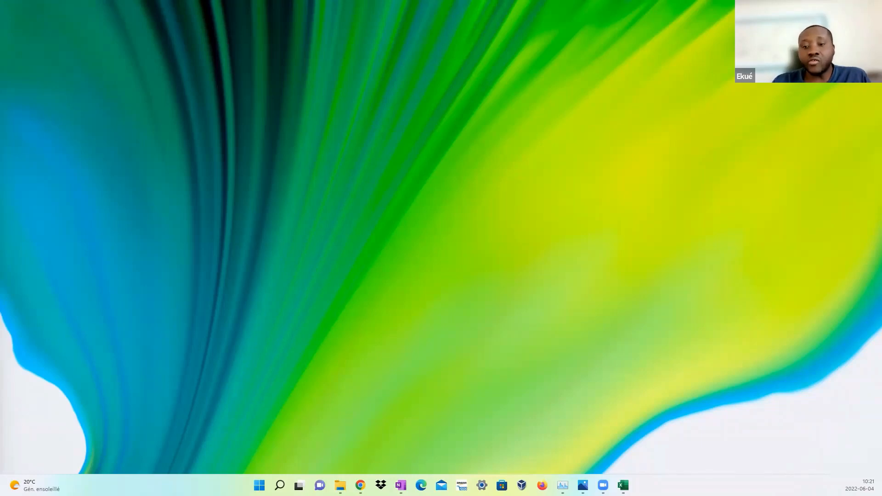
pyautogui.click(624, 485)
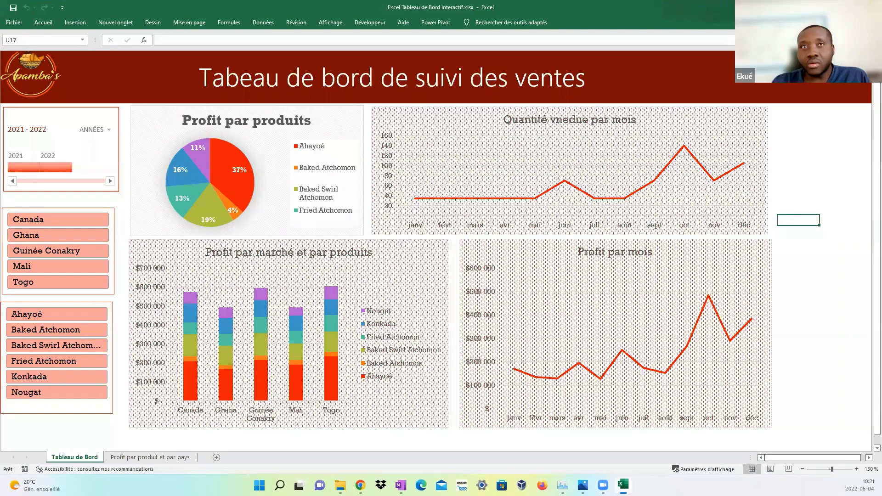
pyautogui.click(623, 486)
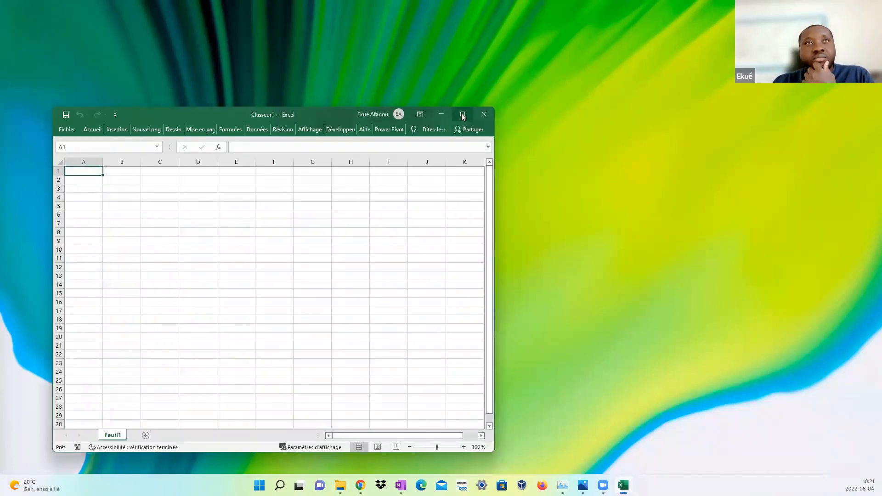
pyautogui.click(462, 116)
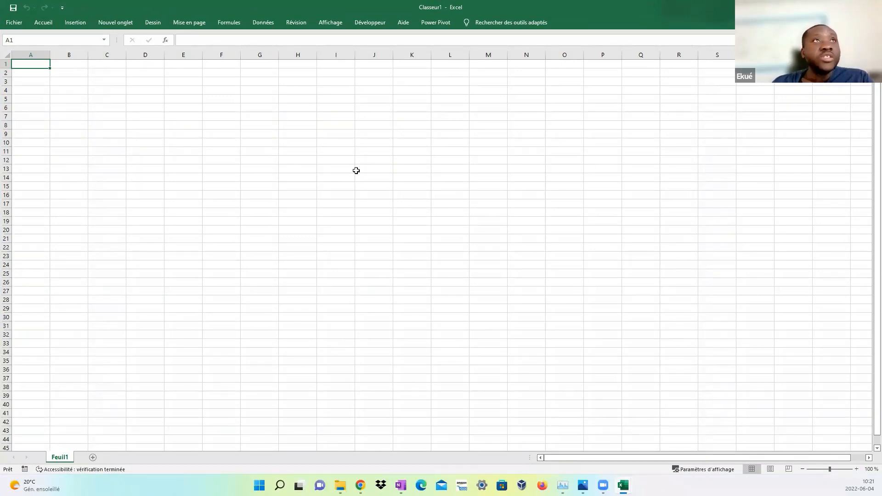
pyautogui.click(390, 202)
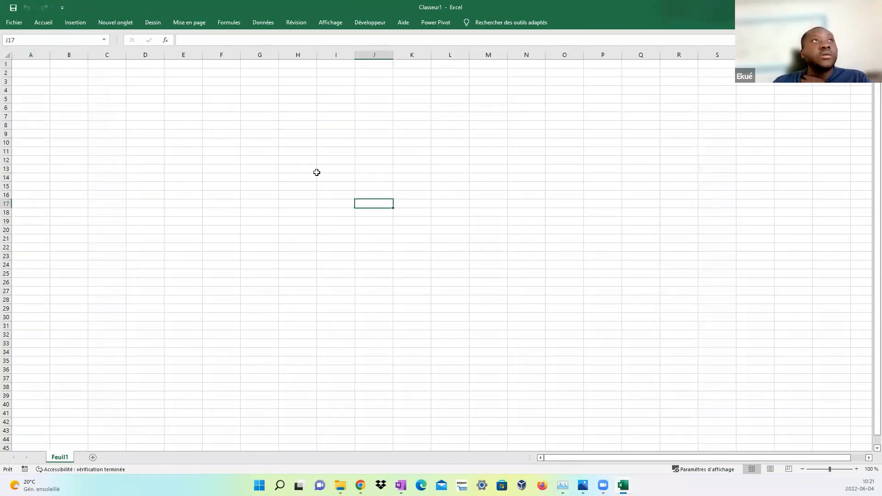
# Save the blank workbook in the JUIN 2022 folder as Tableau de bord Apambas.xlsx
pyautogui.click(13, 22)
pyautogui.click(28, 148)
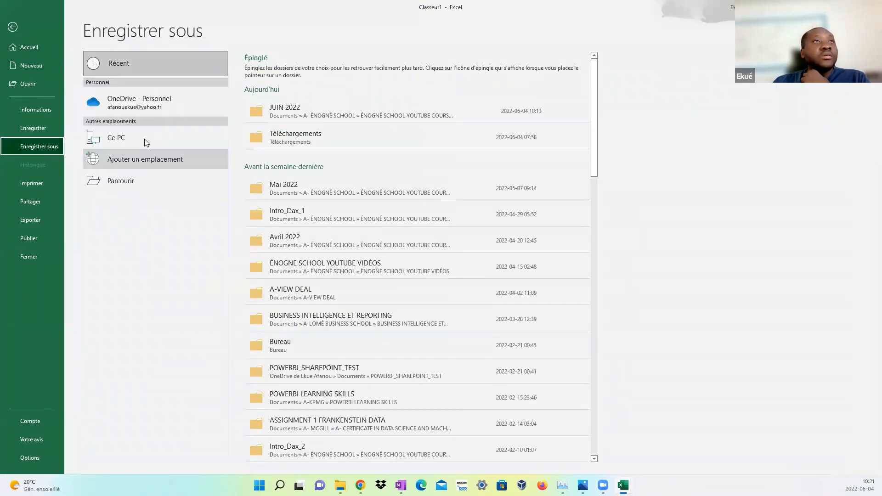
pyautogui.click(314, 115)
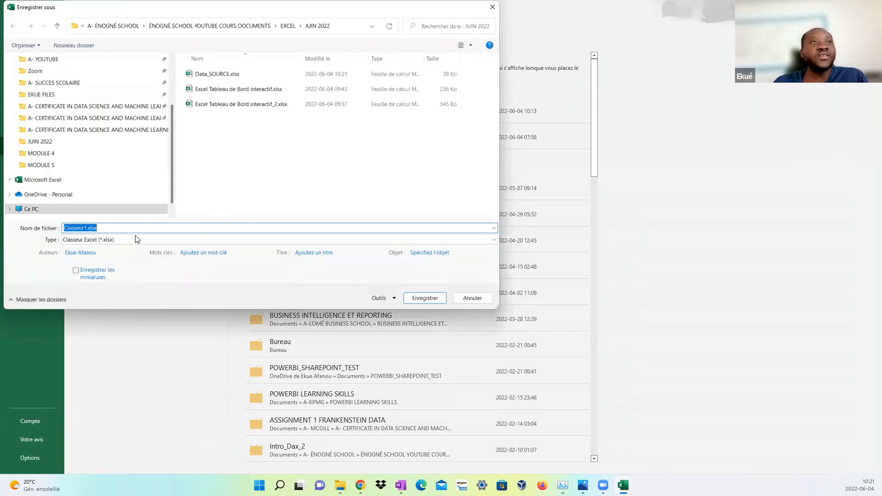
pyautogui.click(87, 228)
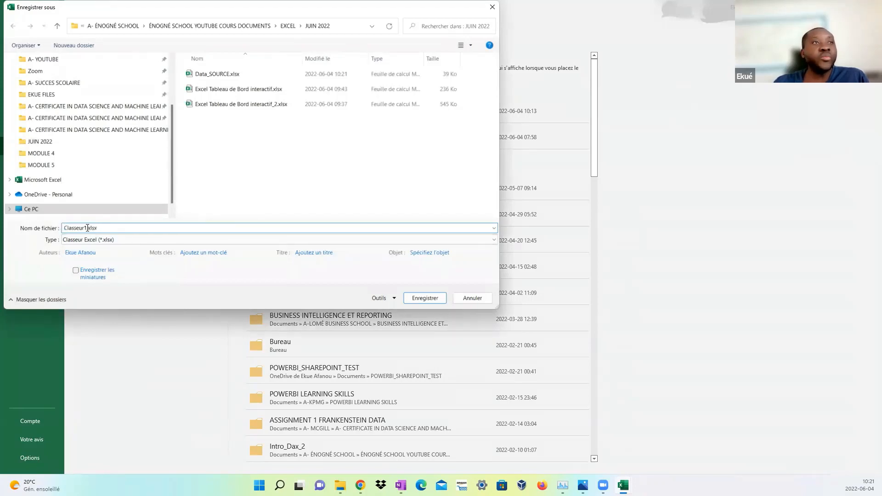
pyautogui.moveTo(88, 228); pyautogui.dragTo(62, 230)
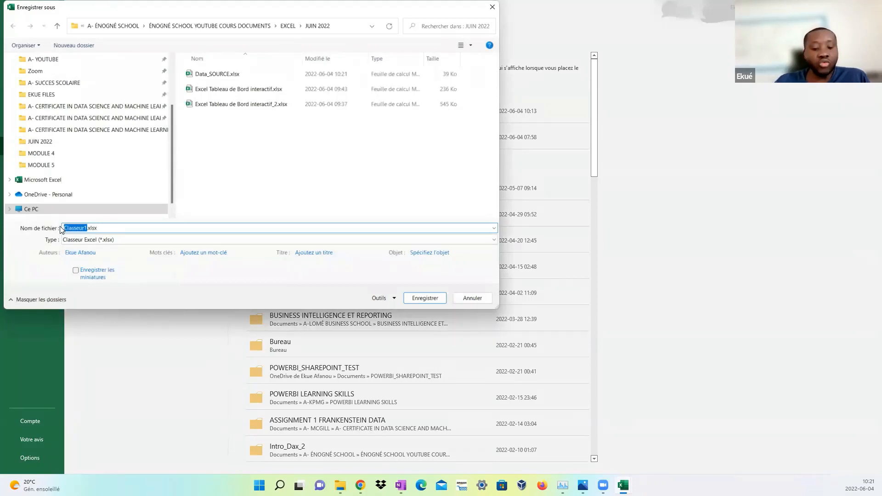
pyautogui.write('Tablea')
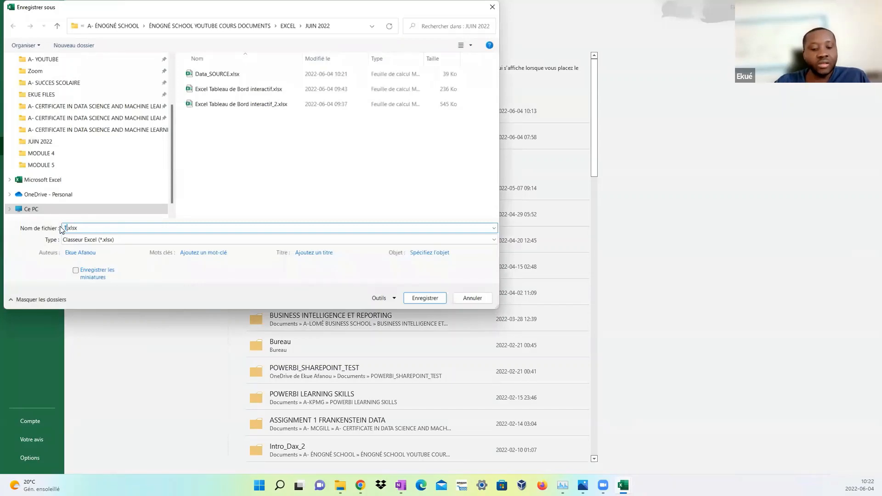
pyautogui.write('u')
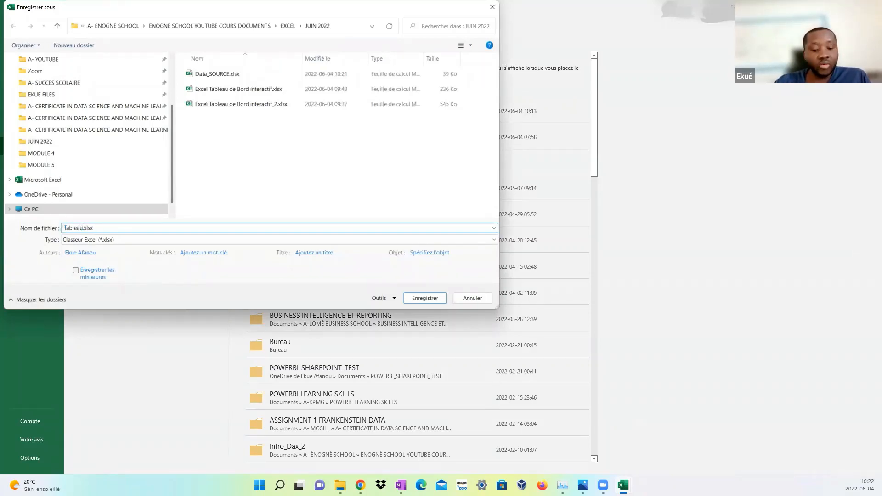
pyautogui.write(' de bord')
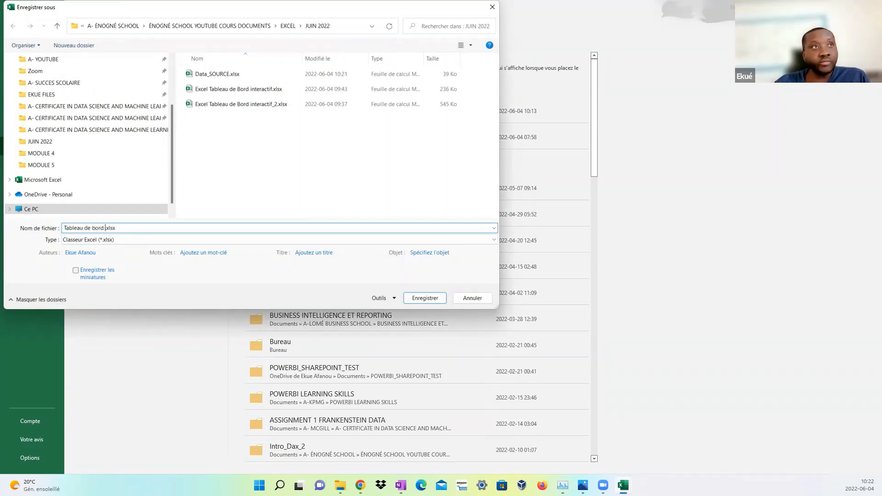
pyautogui.write(' Apambas')
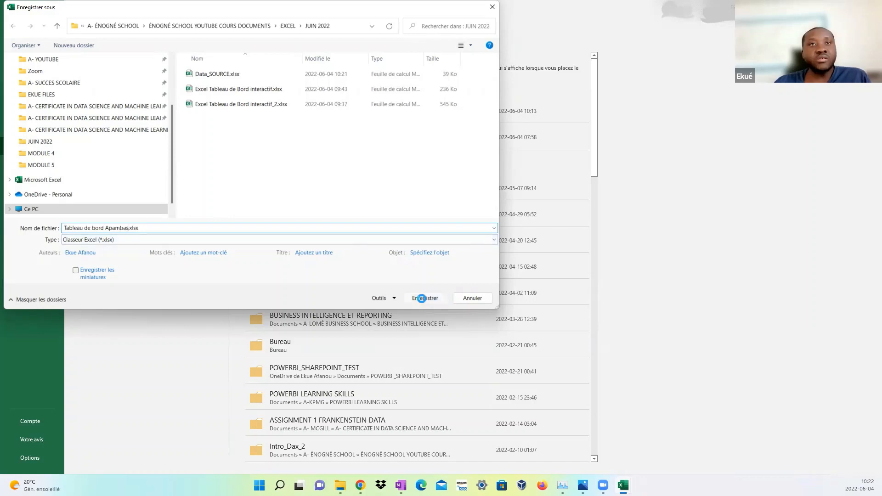
pyautogui.click(420, 298)
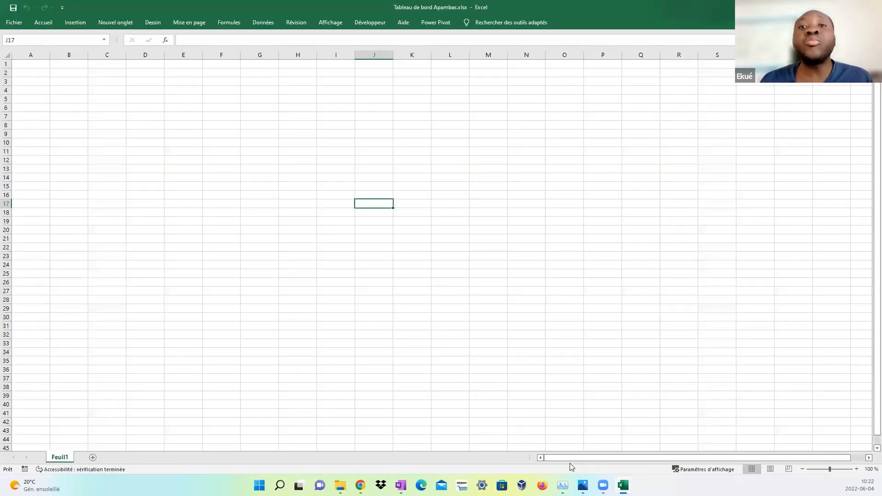
# Switch to Chrome, look through the full product range on the Apamba's website, and return to its home page
pyautogui.click(340, 485)
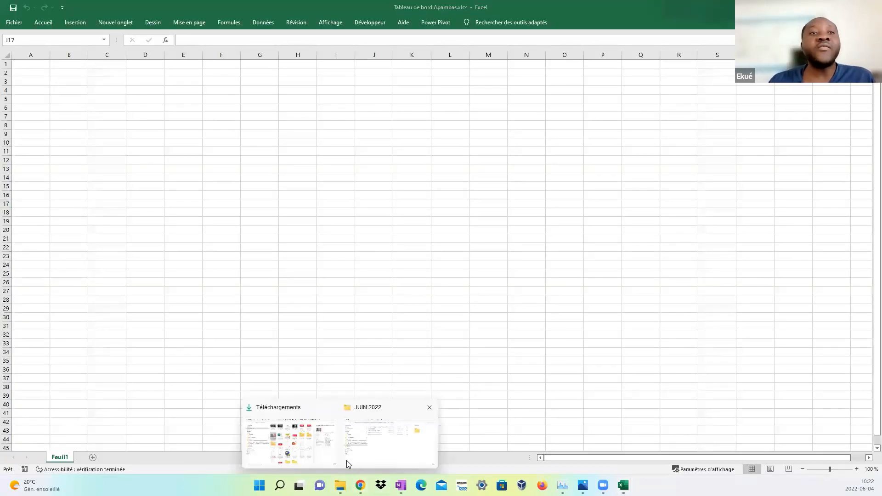
pyautogui.click(361, 485)
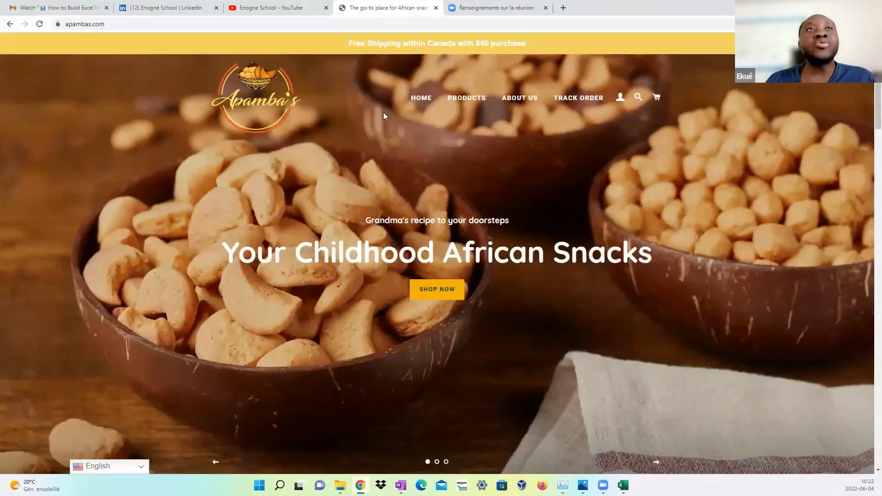
pyautogui.click(475, 100)
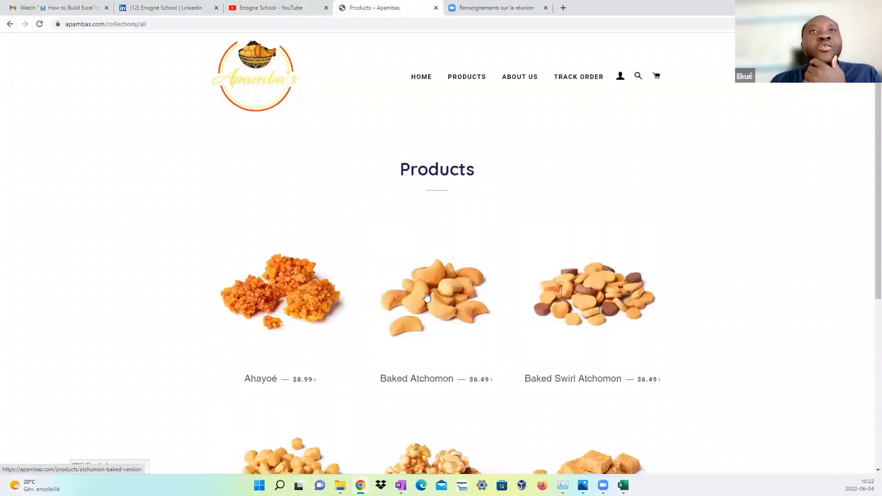
pyautogui.scroll(-3, 491, 236)
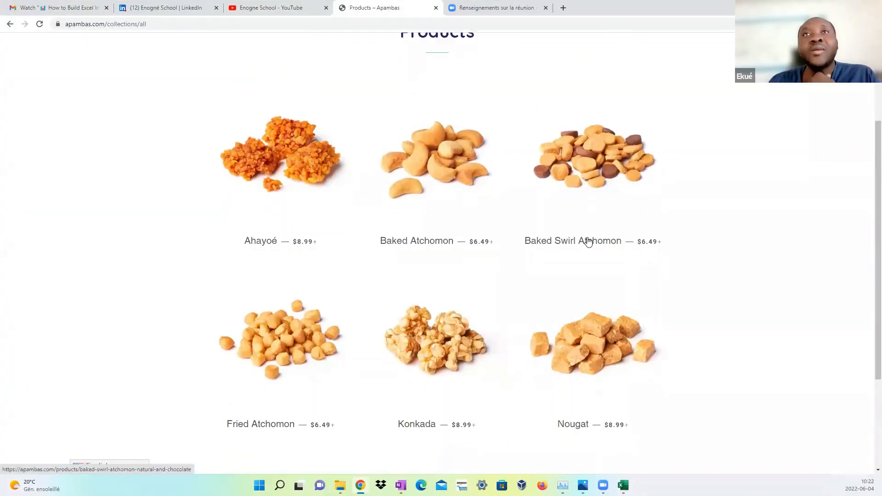
pyautogui.scroll(-3, 548, 236)
pyautogui.scroll(6, 427, 144)
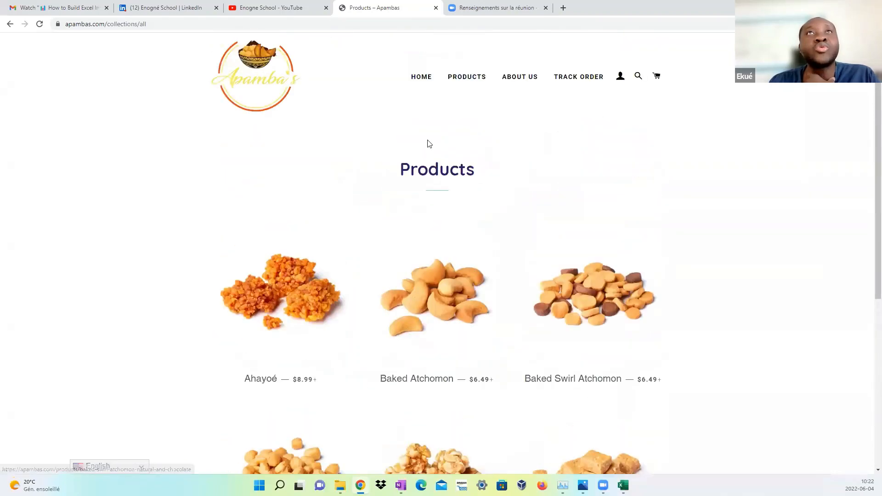
pyautogui.click(420, 78)
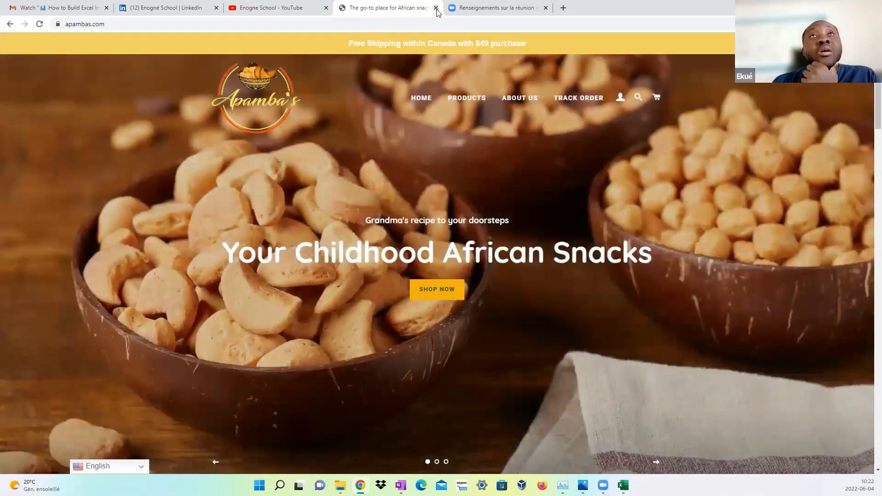
# Close the Apamba's website and return to the empty Tableau de bord Apambas.xlsx workbook
pyautogui.click(436, 8)
pyautogui.click(827, 8)
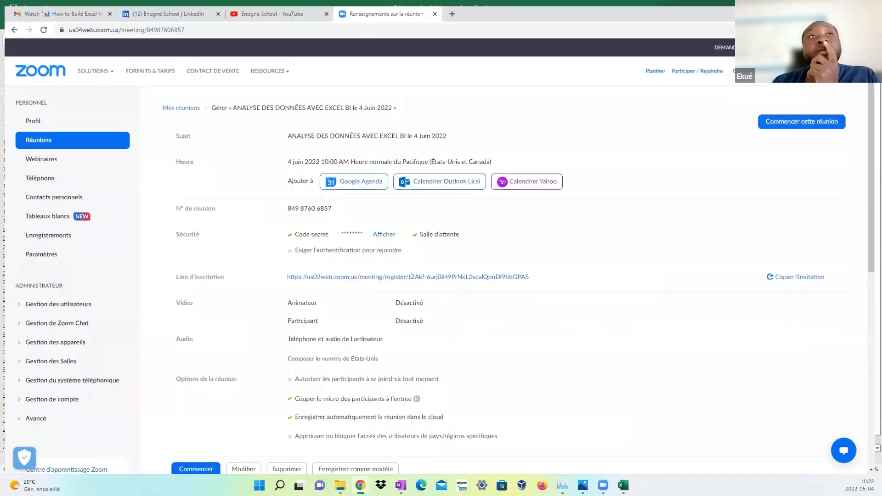
pyautogui.click(372, 288)
pyautogui.click(162, 159)
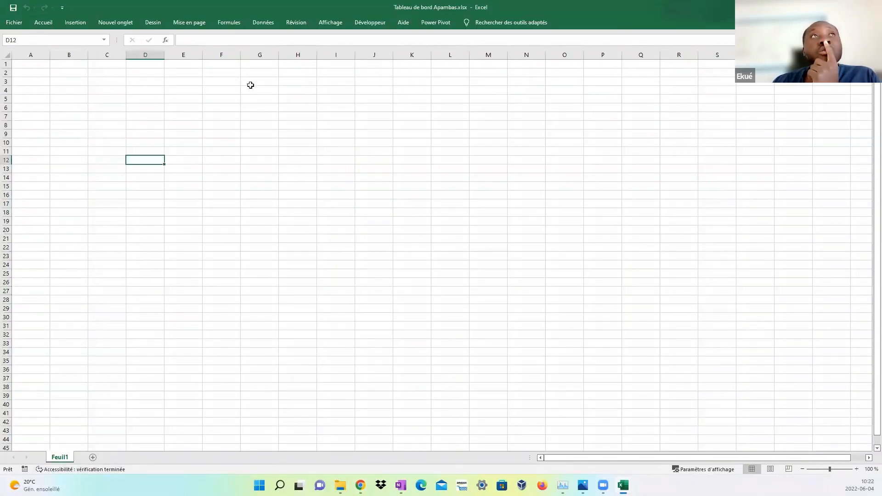
pyautogui.click(260, 22)
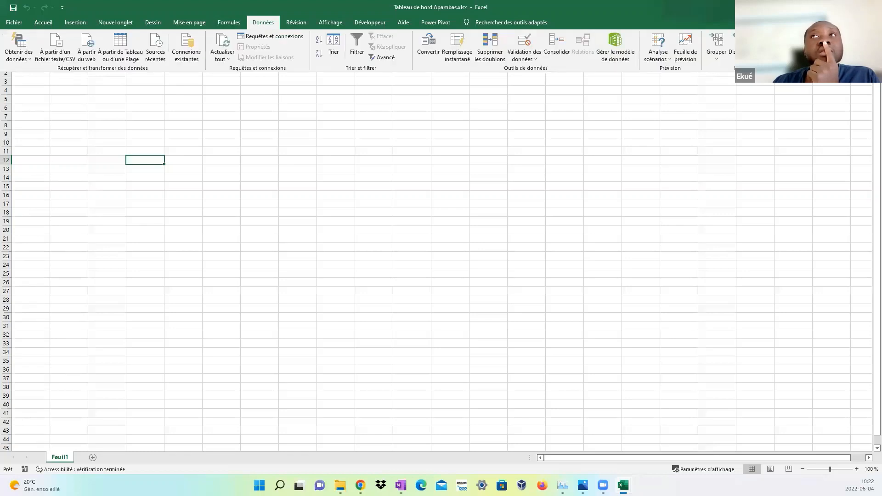
pyautogui.click(315, 220)
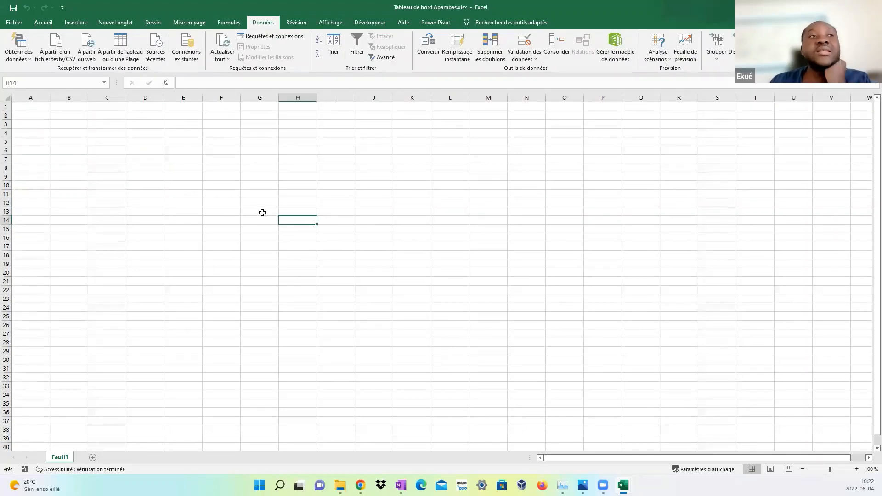
pyautogui.click(222, 187)
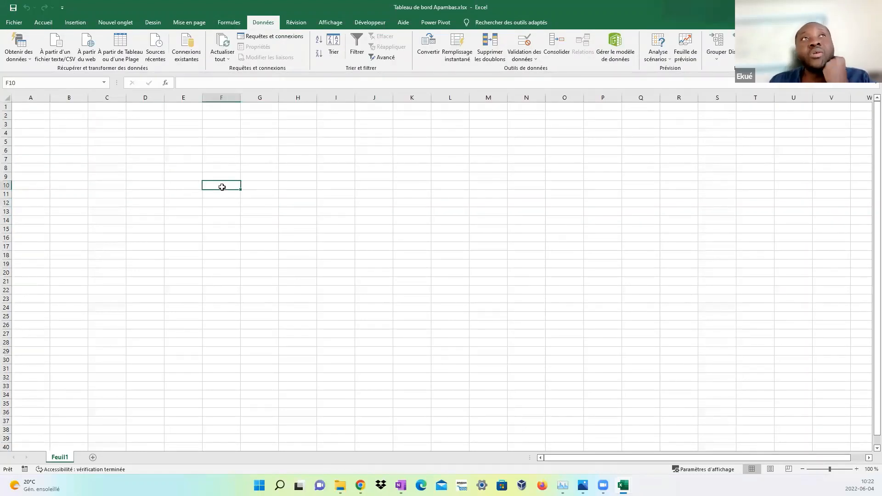
pyautogui.click(44, 22)
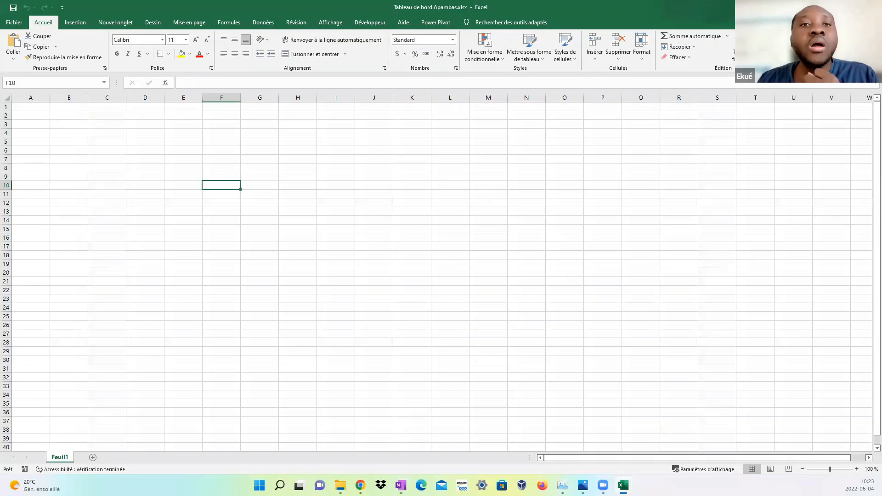
# Switch to OneNote and bring up a blank untitled page in the ENOGNE SCHOOL section
pyautogui.moveTo(401, 485)
pyautogui.click(395, 448)
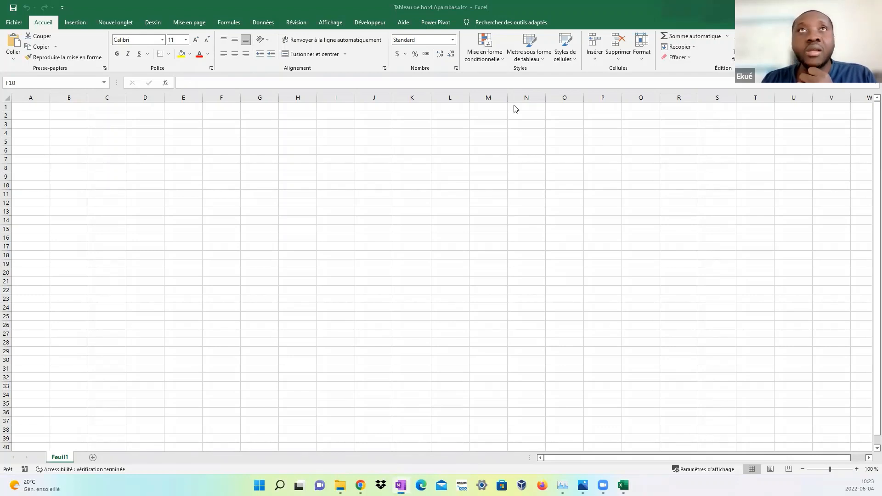
pyautogui.moveTo(513, 106); pyautogui.dragTo(613, 90)
pyautogui.click(627, 91)
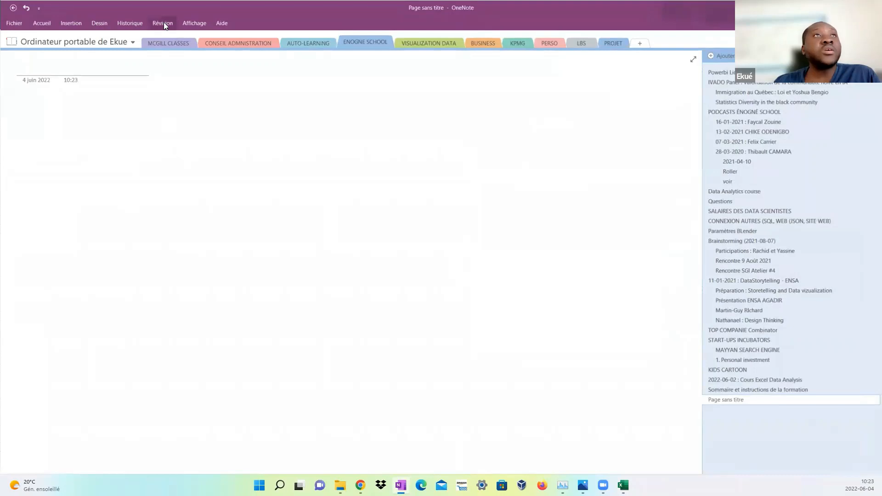
# Sketch an upright cylinder with a thin green pen in the upper middle of the blank page and retrace its outline
pyautogui.click(99, 23)
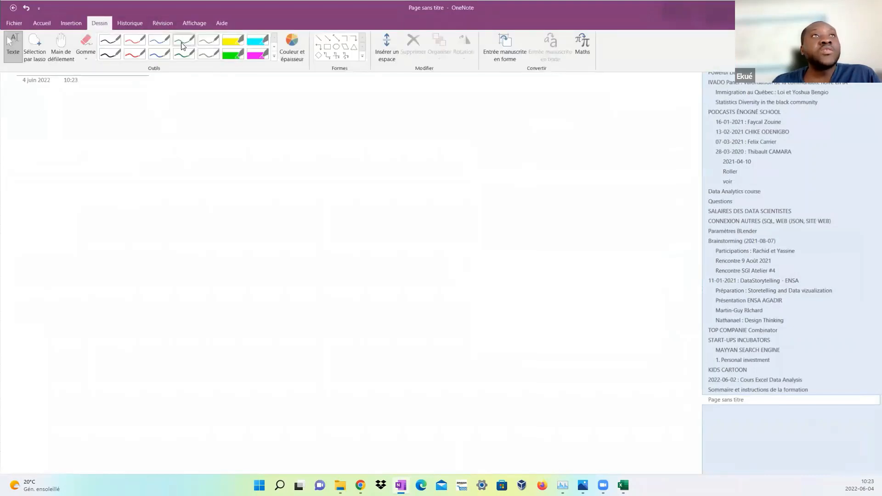
pyautogui.click(183, 46)
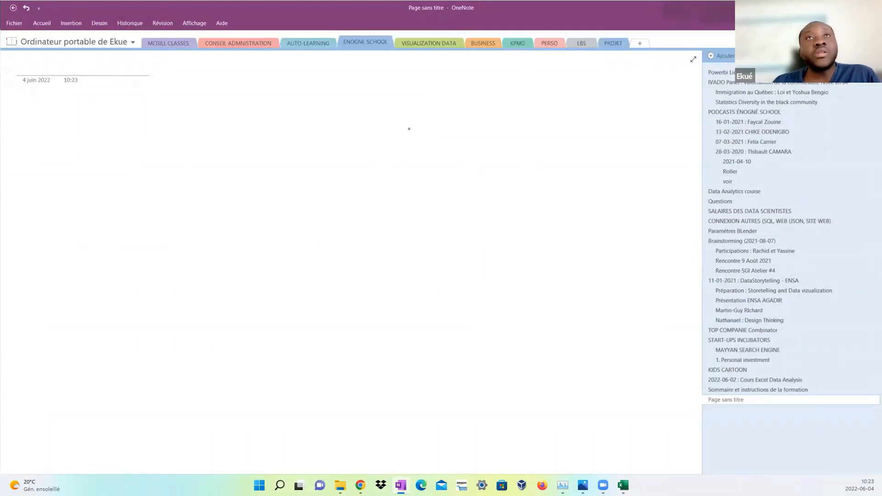
pyautogui.moveTo(409, 129)
pyautogui.mouseDown()
pyautogui.moveTo(397, 140)
pyautogui.moveTo(441, 119)
pyautogui.moveTo(391, 134)
pyautogui.moveTo(399, 231)
pyautogui.mouseUp()
pyautogui.moveTo(458, 133); pyautogui.dragTo(455, 218)
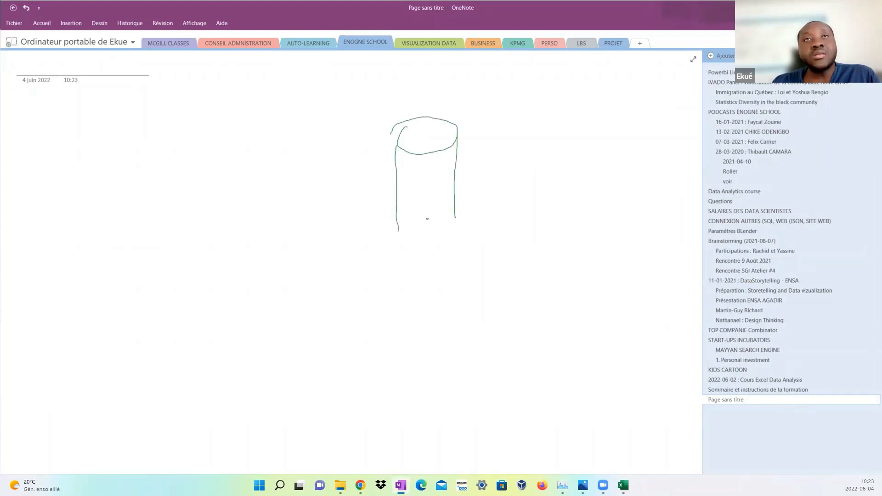
pyautogui.moveTo(399, 227)
pyautogui.mouseDown()
pyautogui.moveTo(455, 203)
pyautogui.moveTo(414, 236)
pyautogui.moveTo(398, 228)
pyautogui.mouseUp()
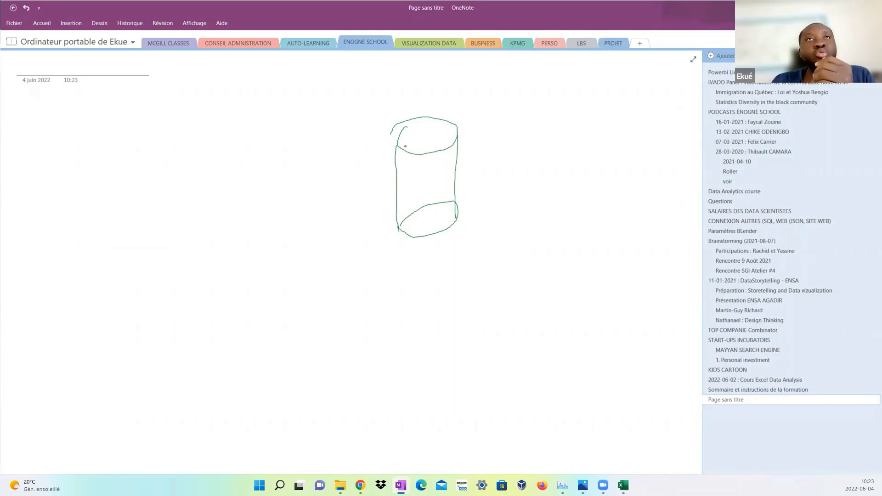
pyautogui.moveTo(406, 123)
pyautogui.mouseDown()
pyautogui.moveTo(391, 137)
pyautogui.moveTo(430, 148)
pyautogui.moveTo(394, 251)
pyautogui.moveTo(458, 223)
pyautogui.moveTo(451, 215)
pyautogui.mouseUp()
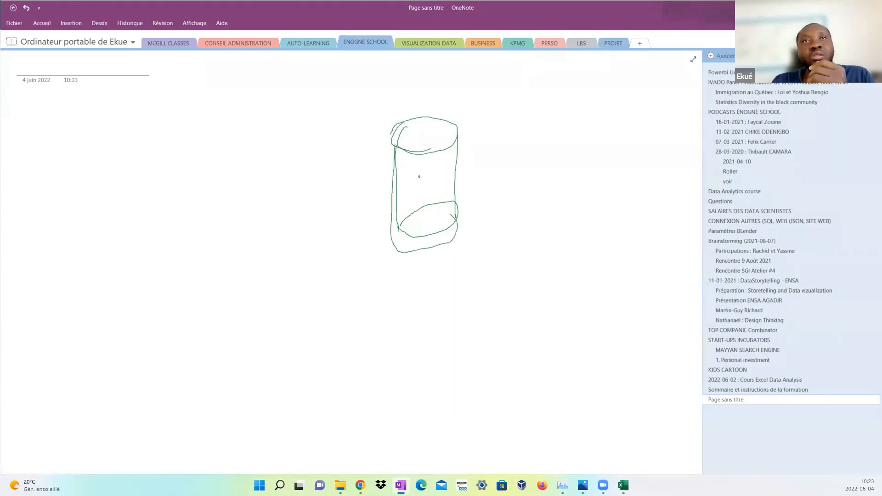
# Sketch a small table grid inside the cylinder with a pointer line to it, and retrace the cylinder's side and base with a wide loop
pyautogui.moveTo(416, 171)
pyautogui.mouseDown()
pyautogui.moveTo(417, 185)
pyautogui.moveTo(444, 185)
pyautogui.moveTo(416, 193)
pyautogui.moveTo(434, 168)
pyautogui.moveTo(426, 190)
pyautogui.moveTo(436, 185)
pyautogui.mouseUp()
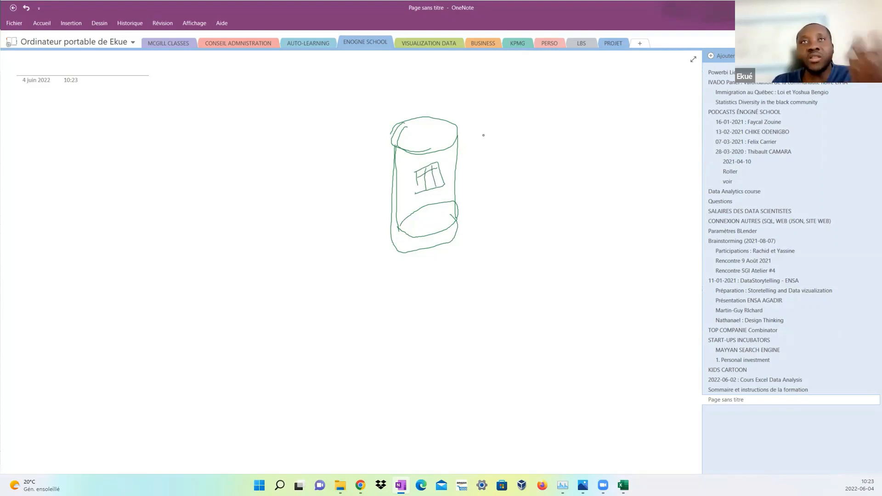
pyautogui.moveTo(481, 137); pyautogui.dragTo(442, 161)
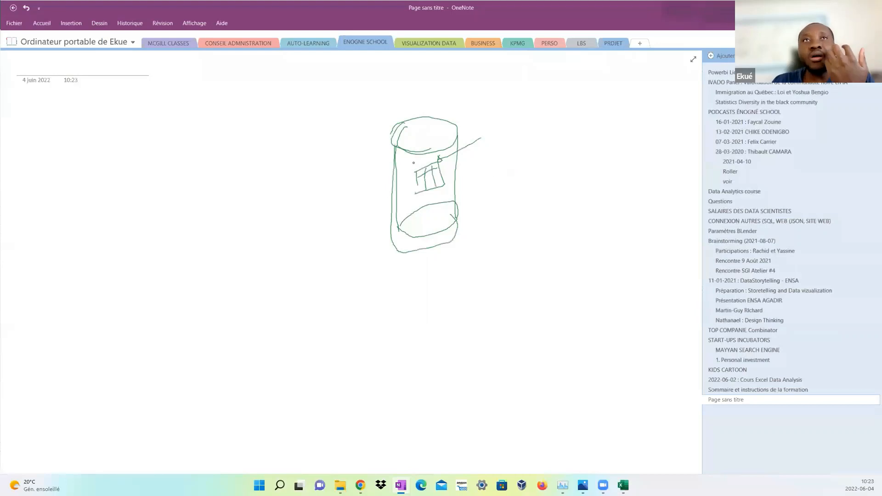
pyautogui.moveTo(392, 141)
pyautogui.mouseDown()
pyautogui.moveTo(386, 246)
pyautogui.moveTo(456, 222)
pyautogui.moveTo(397, 223)
pyautogui.mouseUp()
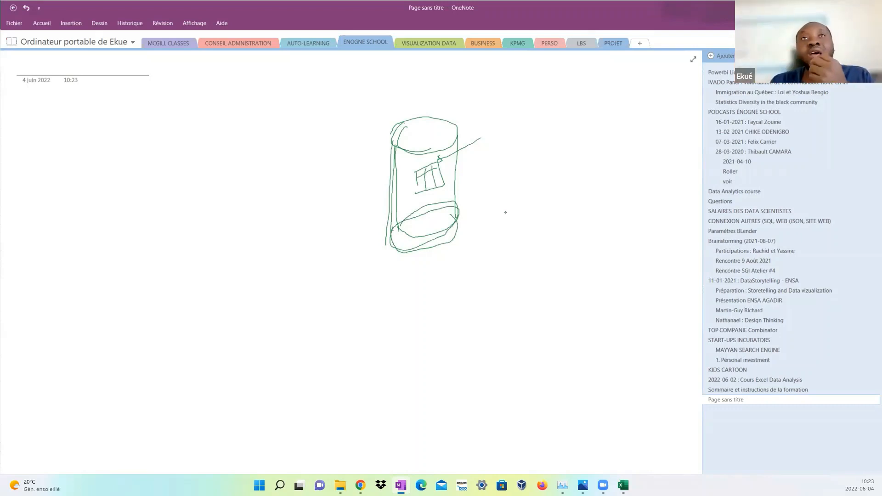
pyautogui.moveTo(379, 244)
pyautogui.mouseDown()
pyautogui.moveTo(476, 227)
pyautogui.moveTo(413, 231)
pyautogui.mouseUp()
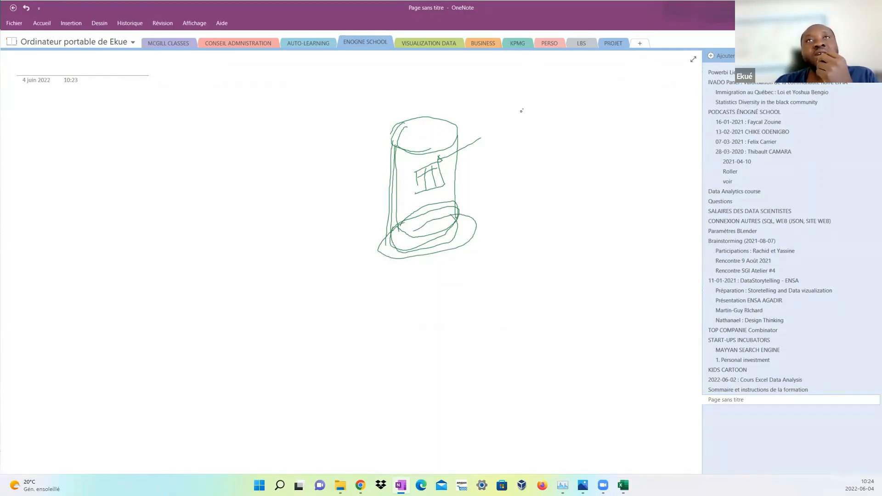
# Sketch a browser window to the right of the cylinder, with a small circle at its corner and "www" handwritten along its upper edge
pyautogui.moveTo(522, 111)
pyautogui.mouseDown()
pyautogui.moveTo(530, 107)
pyautogui.moveTo(530, 187)
pyautogui.mouseUp()
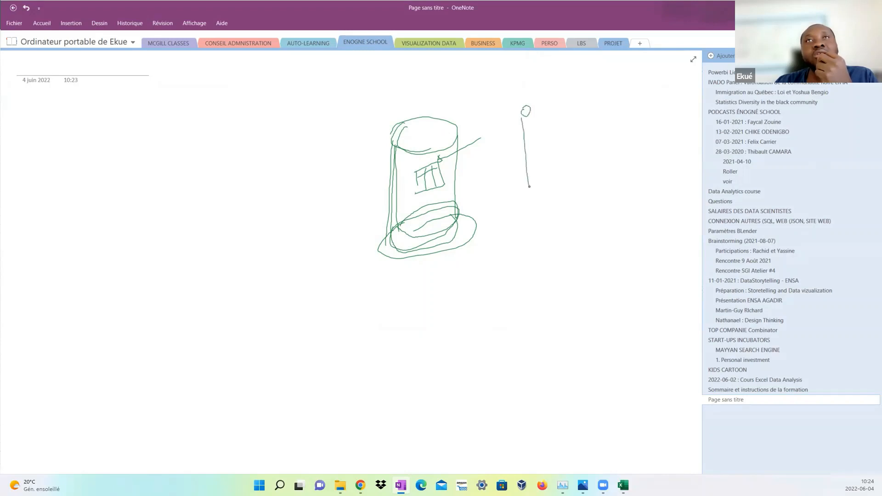
pyautogui.moveTo(536, 109)
pyautogui.mouseDown()
pyautogui.moveTo(628, 95)
pyautogui.moveTo(636, 176)
pyautogui.moveTo(546, 195)
pyautogui.mouseUp()
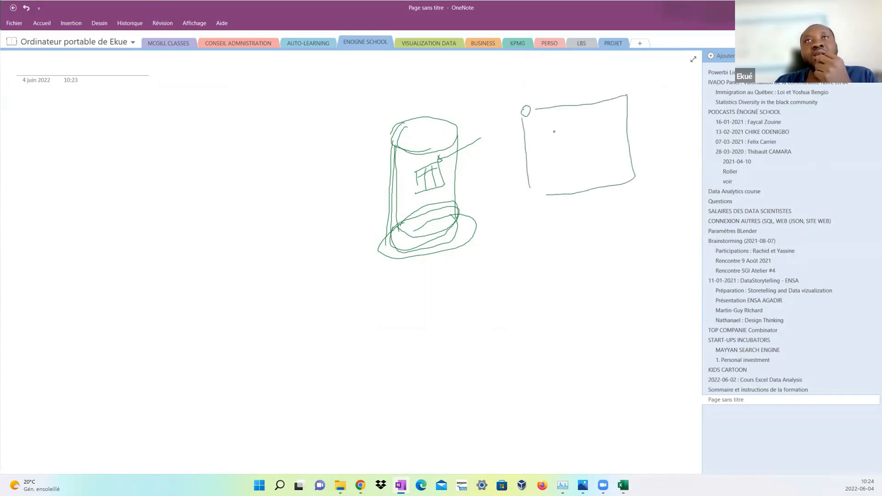
pyautogui.moveTo(539, 112)
pyautogui.mouseDown()
pyautogui.moveTo(546, 120)
pyautogui.moveTo(550, 110)
pyautogui.moveTo(569, 109)
pyautogui.mouseUp()
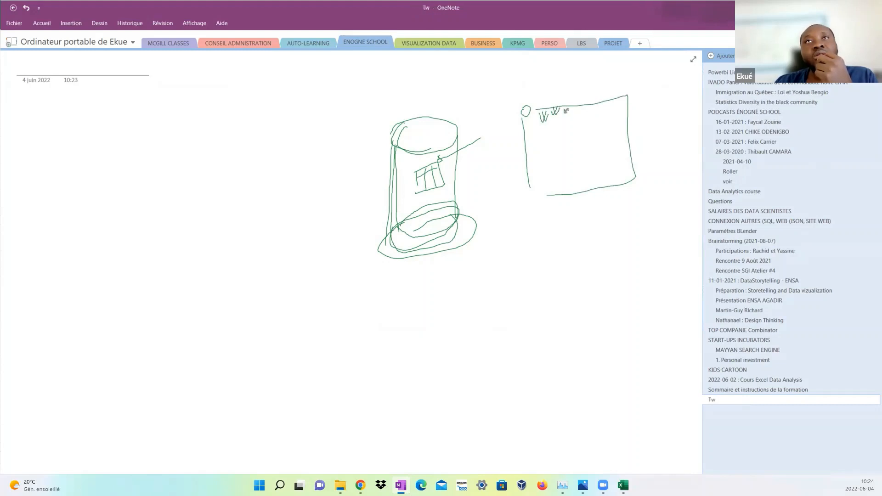
pyautogui.click(578, 117)
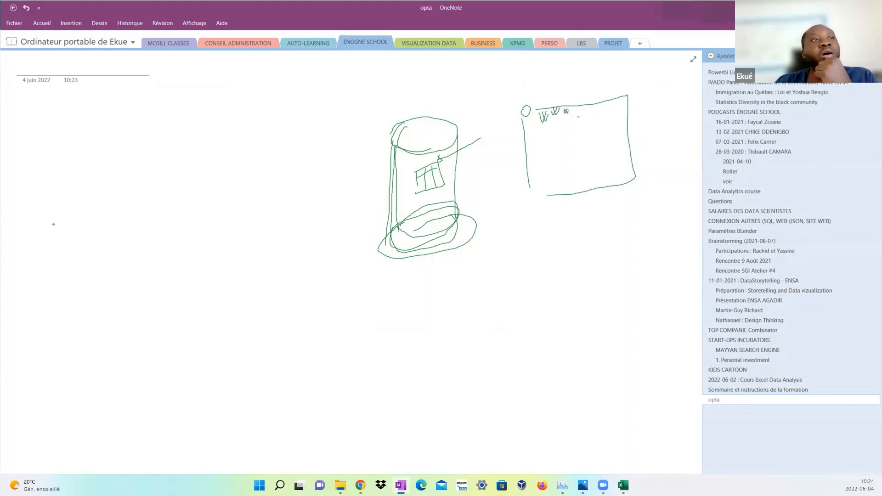
# Sketch a large table left of the cylinder, with a header band, three column lines and a first row line
pyautogui.moveTo(53, 225)
pyautogui.mouseDown()
pyautogui.moveTo(56, 354)
pyautogui.moveTo(259, 197)
pyautogui.moveTo(268, 375)
pyautogui.moveTo(158, 389)
pyautogui.moveTo(38, 386)
pyautogui.moveTo(60, 284)
pyautogui.mouseUp()
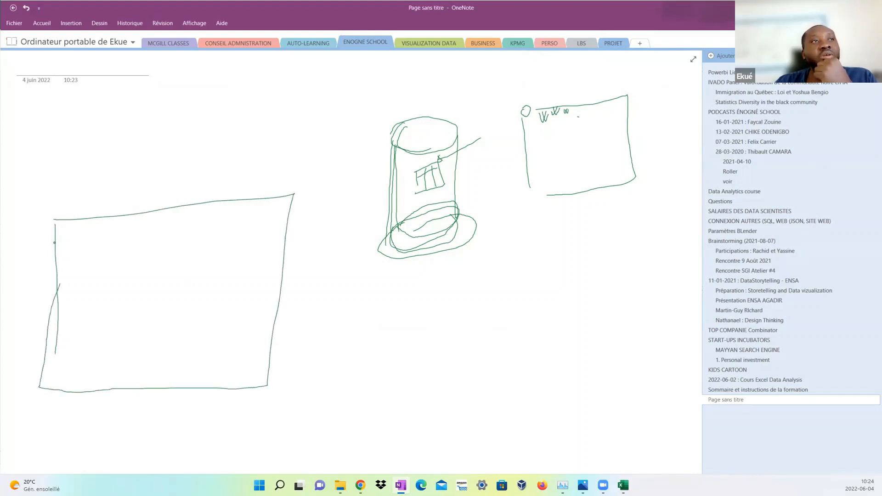
pyautogui.moveTo(54, 243); pyautogui.dragTo(298, 236)
pyautogui.moveTo(79, 247); pyautogui.dragTo(81, 372)
pyautogui.moveTo(174, 249); pyautogui.dragTo(180, 344)
pyautogui.moveTo(232, 248); pyautogui.dragTo(226, 381)
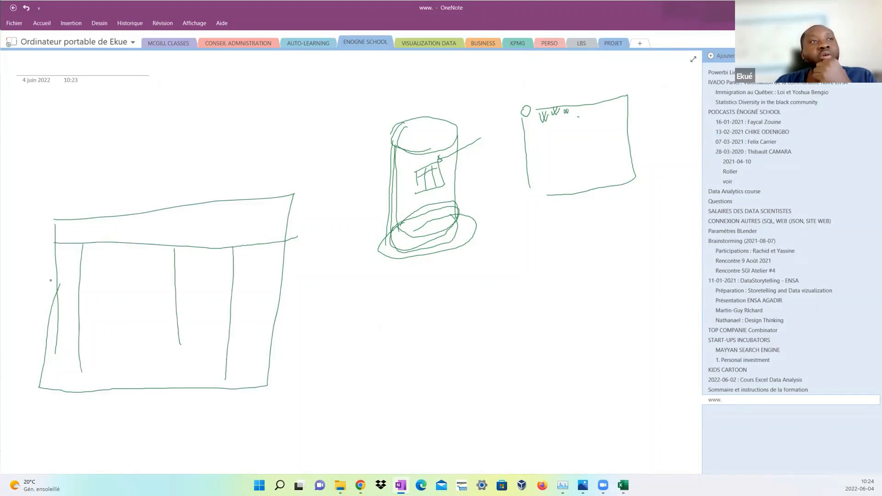
pyautogui.moveTo(50, 281); pyautogui.dragTo(337, 247)
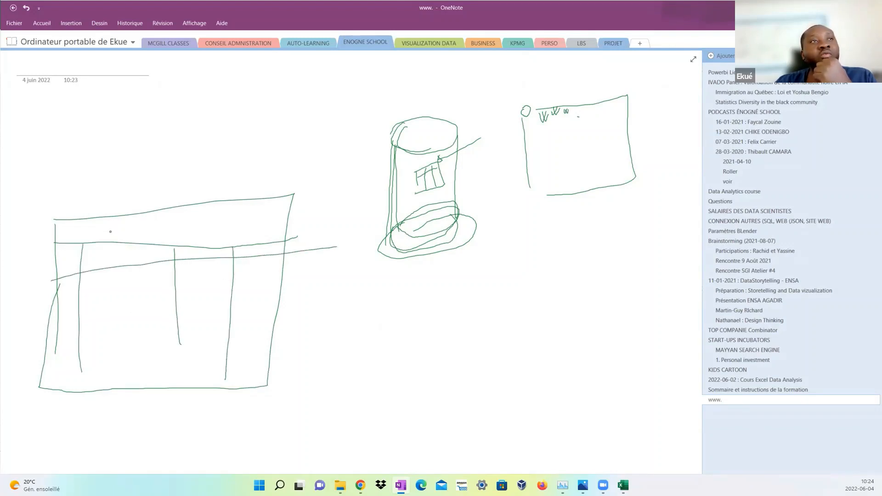
# Link the table's header to the cylinder with a curved, marked arrow, and add two more row lines to the table
pyautogui.moveTo(111, 233)
pyautogui.mouseDown()
pyautogui.moveTo(127, 181)
pyautogui.moveTo(294, 106)
pyautogui.moveTo(381, 138)
pyautogui.moveTo(394, 156)
pyautogui.moveTo(398, 151)
pyautogui.moveTo(386, 158)
pyautogui.mouseUp()
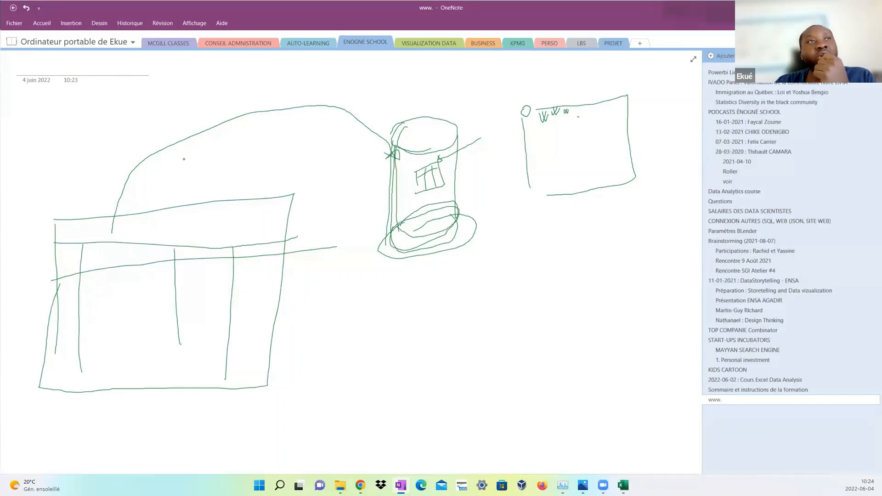
pyautogui.moveTo(306, 78)
pyautogui.mouseDown()
pyautogui.moveTo(236, 131)
pyautogui.moveTo(278, 136)
pyautogui.mouseUp()
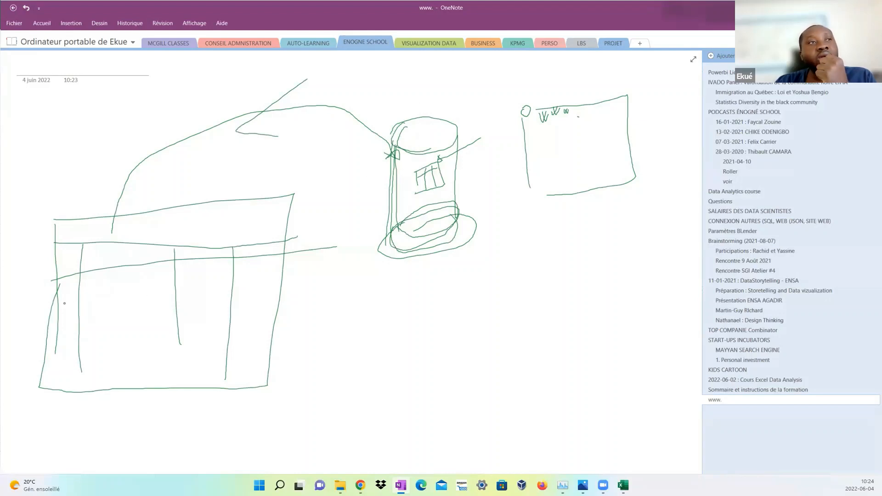
pyautogui.moveTo(55, 304); pyautogui.dragTo(283, 290)
pyautogui.moveTo(40, 350); pyautogui.dragTo(266, 347)
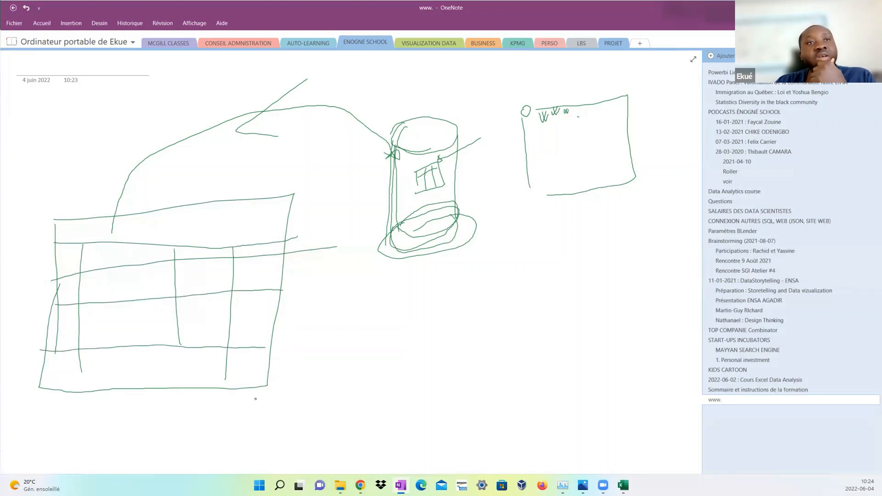
# Connect the table to the browser window with a curved arrow, and link a rectangle inside the window to a small box in the table
pyautogui.moveTo(262, 372)
pyautogui.mouseDown()
pyautogui.moveTo(294, 390)
pyautogui.moveTo(526, 287)
pyautogui.moveTo(569, 182)
pyautogui.moveTo(540, 205)
pyautogui.moveTo(581, 188)
pyautogui.moveTo(536, 209)
pyautogui.mouseUp()
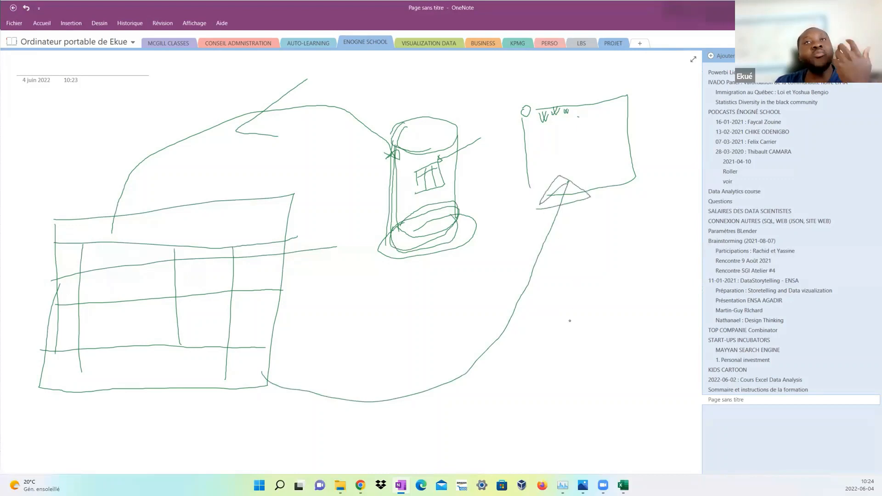
pyautogui.moveTo(551, 138)
pyautogui.mouseDown()
pyautogui.moveTo(557, 166)
pyautogui.moveTo(601, 124)
pyautogui.moveTo(549, 172)
pyautogui.moveTo(478, 333)
pyautogui.moveTo(232, 381)
pyautogui.moveTo(224, 376)
pyautogui.moveTo(235, 359)
pyautogui.moveTo(191, 395)
pyautogui.mouseUp()
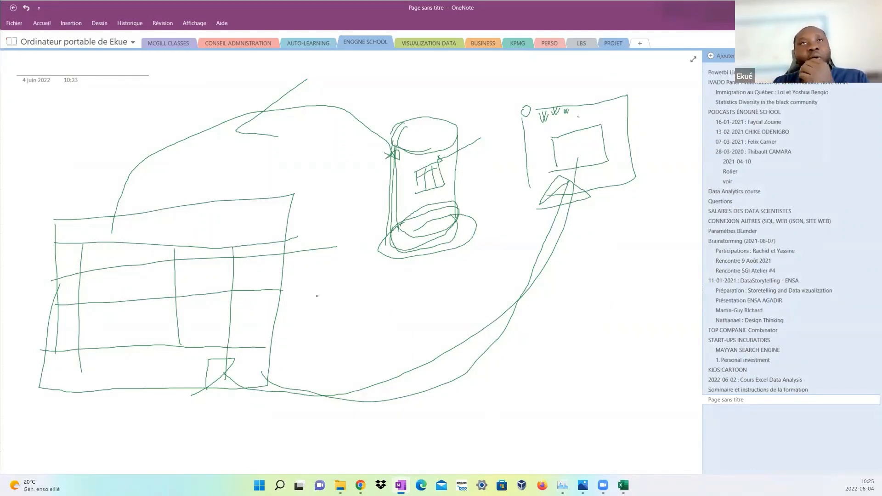
# Switch to the Tableau de bord Apambas.xlsx workbook in Excel and examine the data import categories and the file-based sources
pyautogui.hotkey('alt', 'Tab')
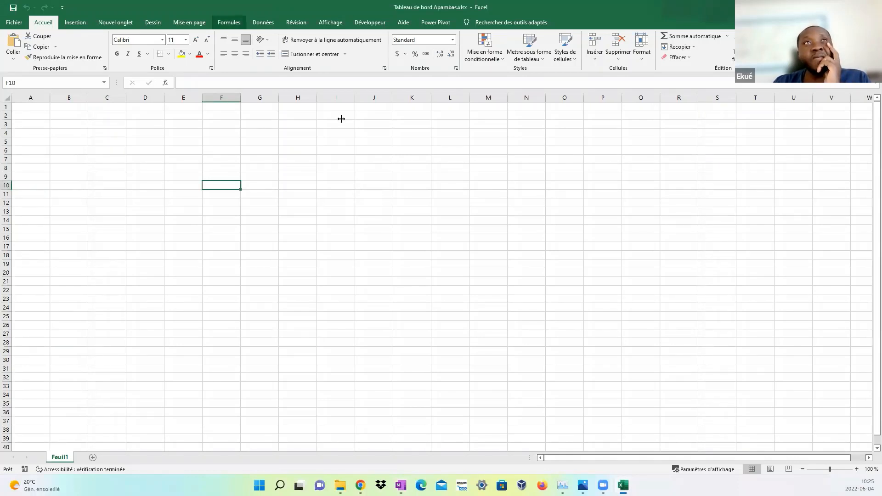
pyautogui.click(263, 24)
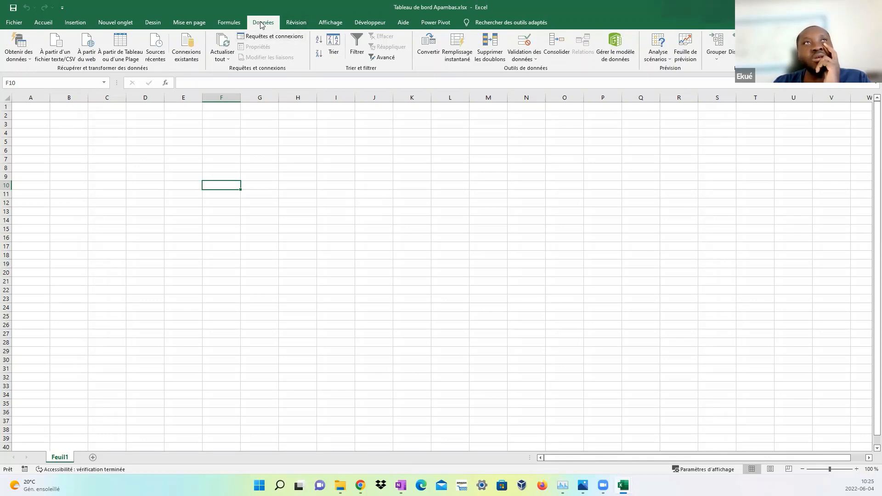
pyautogui.click(32, 62)
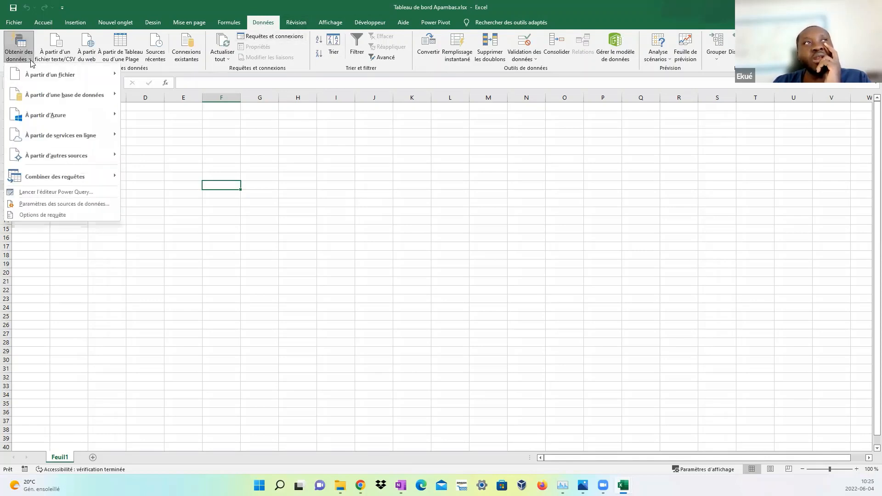
pyautogui.click(31, 63)
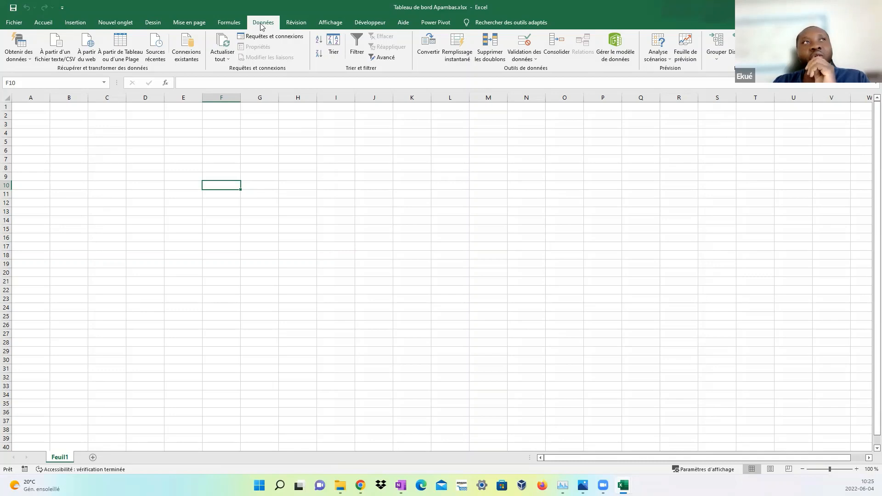
pyautogui.click(27, 52)
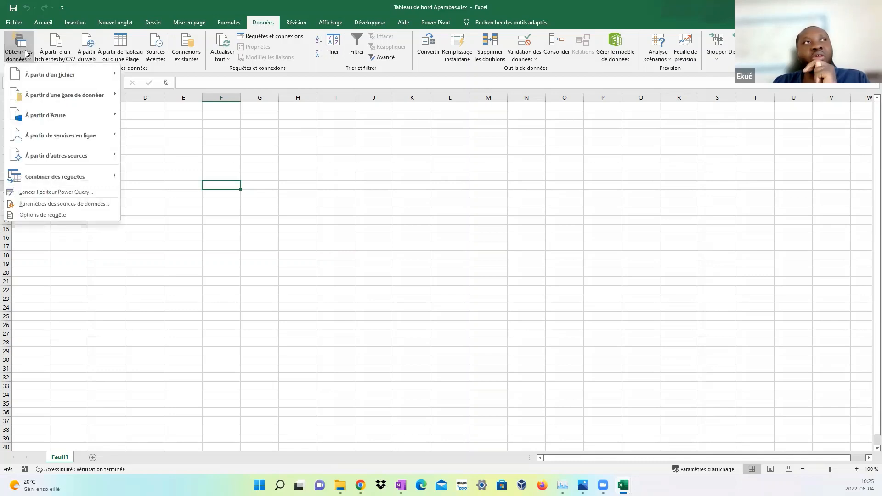
pyautogui.click(218, 128)
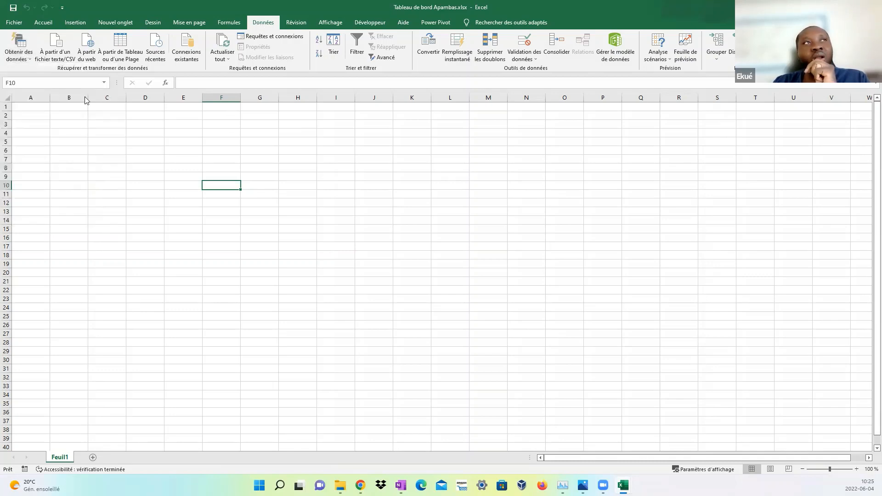
pyautogui.click(26, 66)
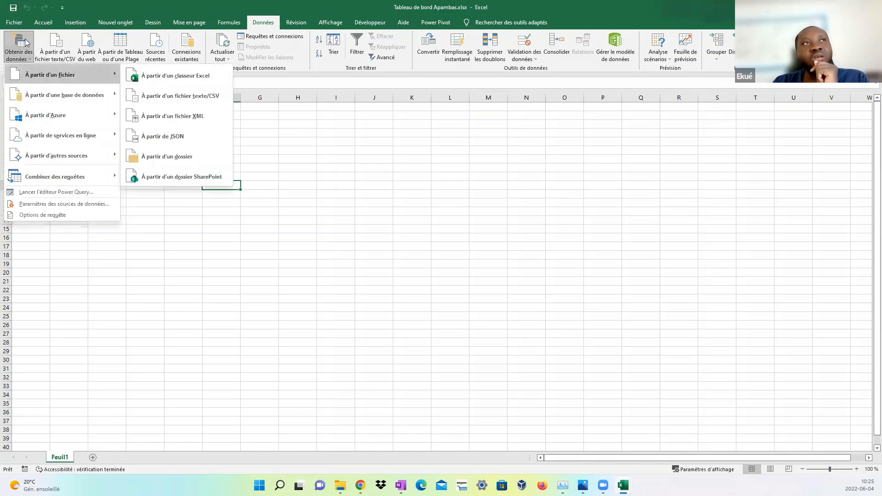
pyautogui.click(369, 161)
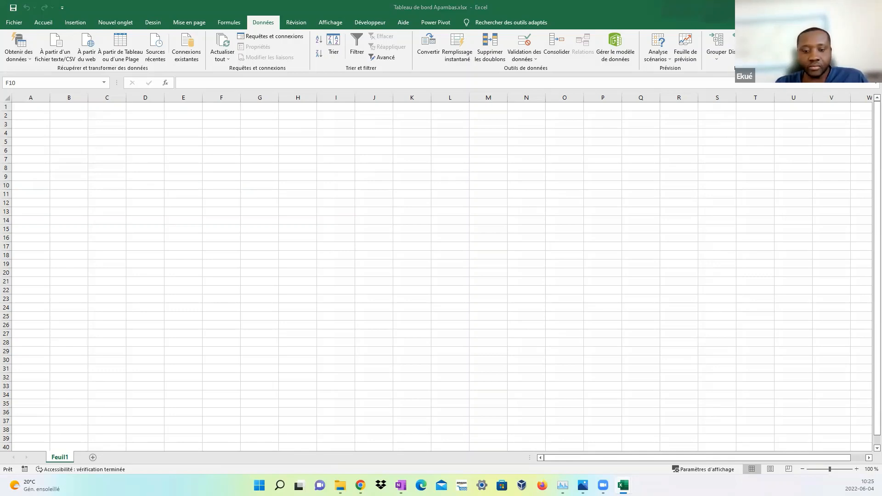
# Switch to Chrome to view the Zoom meeting details page and return to the empty Excel workbook
pyautogui.hotkey('alt', 'Tab')
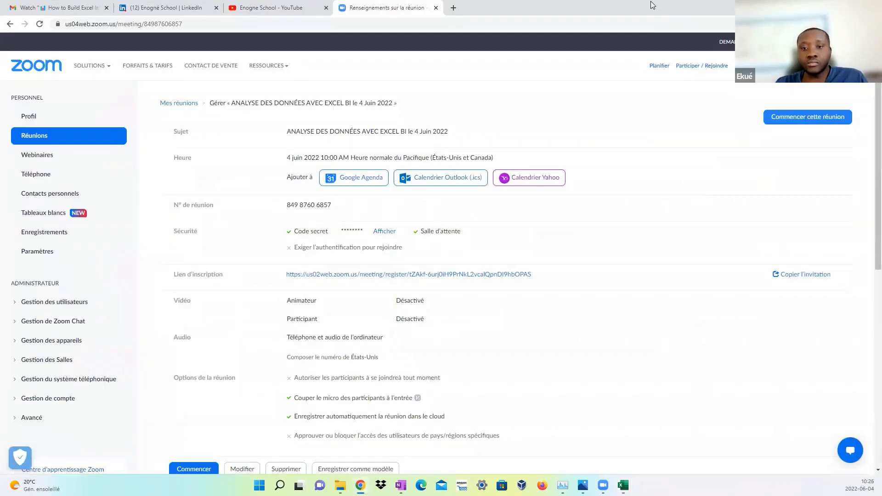
pyautogui.hotkey('alt', 'Tab')
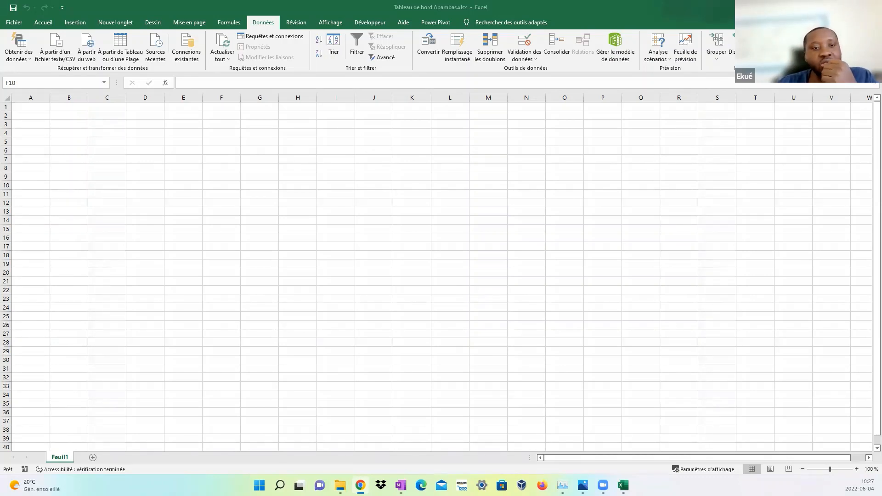
# Examine the available data import sources, including files, databases, Azure and other sources, and the options for combining queries
pyautogui.click(23, 68)
pyautogui.click(26, 56)
pyautogui.moveTo(51, 74)
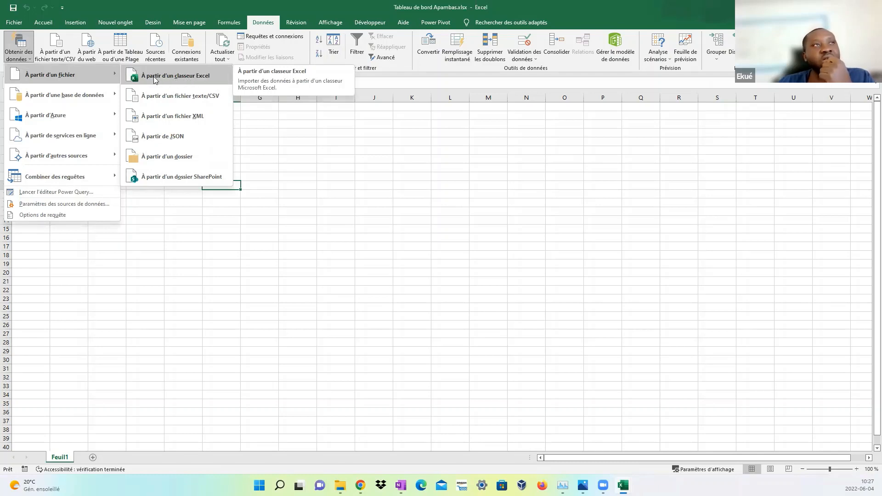
pyautogui.moveTo(93, 97)
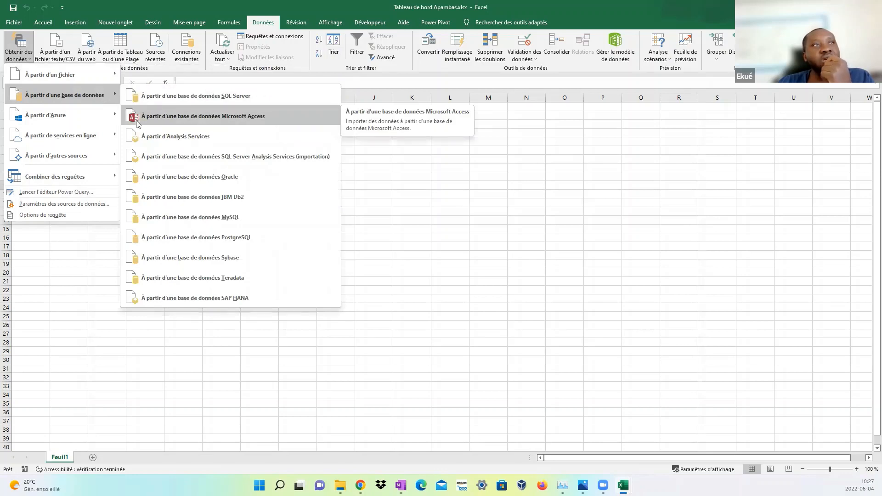
pyautogui.moveTo(91, 121)
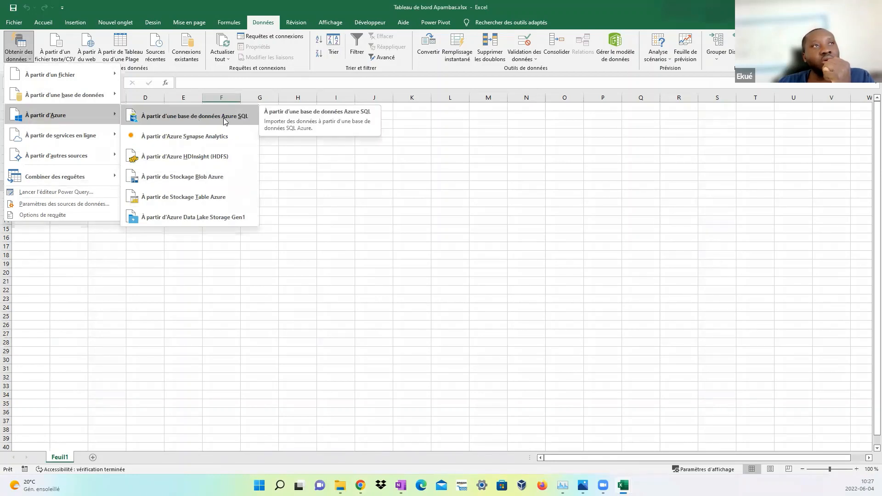
pyautogui.moveTo(106, 140)
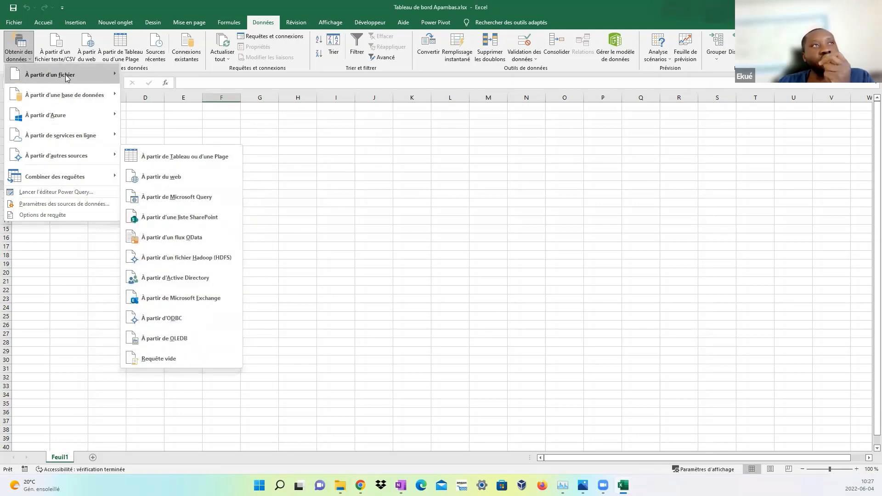
pyautogui.moveTo(75, 171)
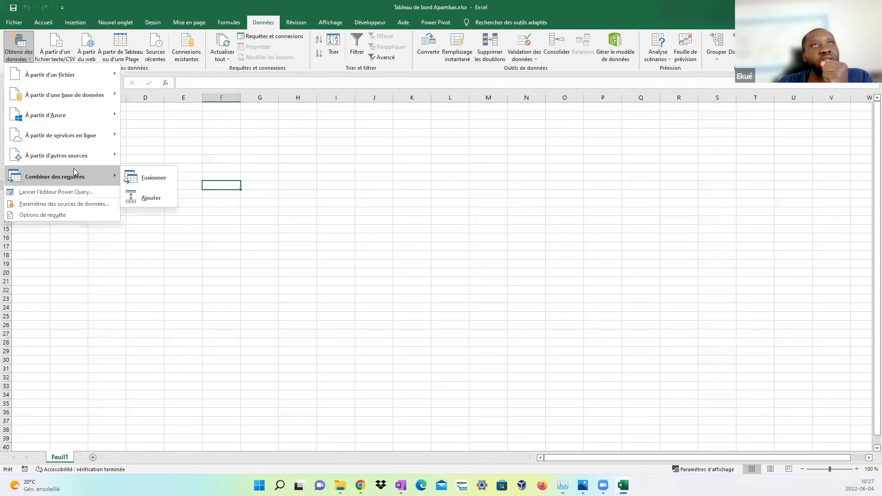
pyautogui.click(197, 129)
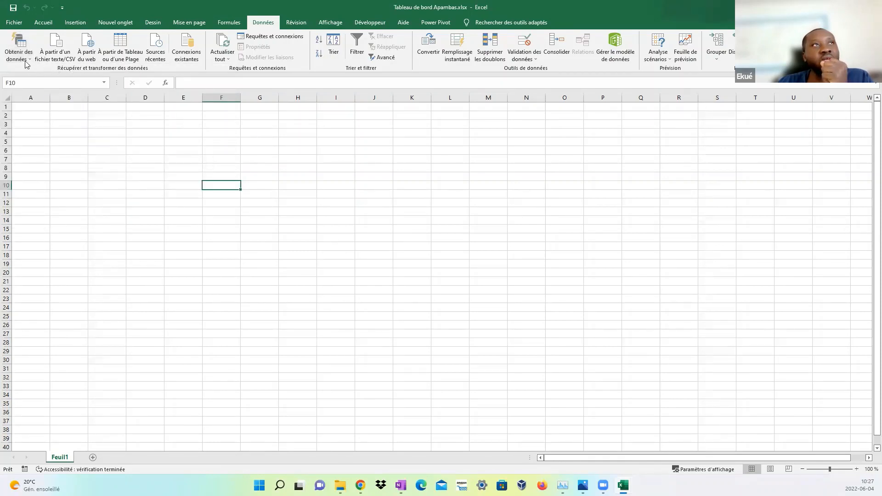
pyautogui.click(421, 176)
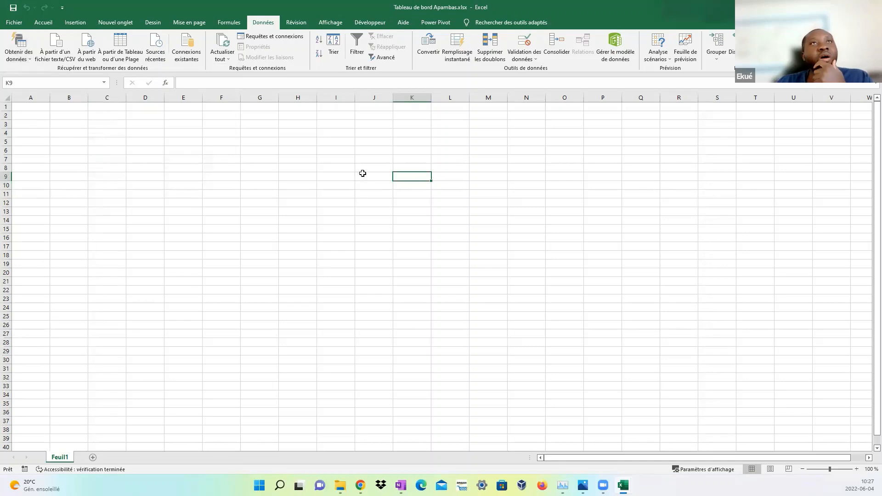
# Show the Power Pivot commands and inspect the details of the Microsoft Power Pivot for Excel add-in in the Excel options
pyautogui.click(436, 26)
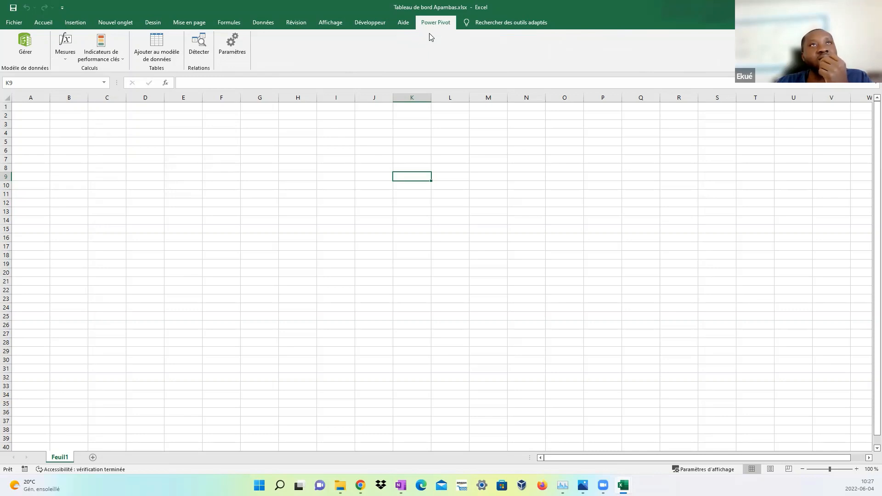
pyautogui.click(14, 24)
pyautogui.click(35, 459)
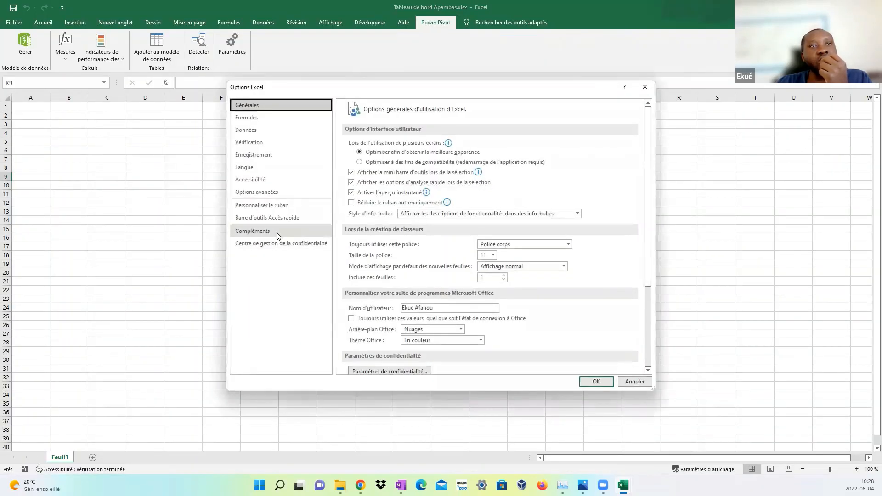
pyautogui.click(277, 234)
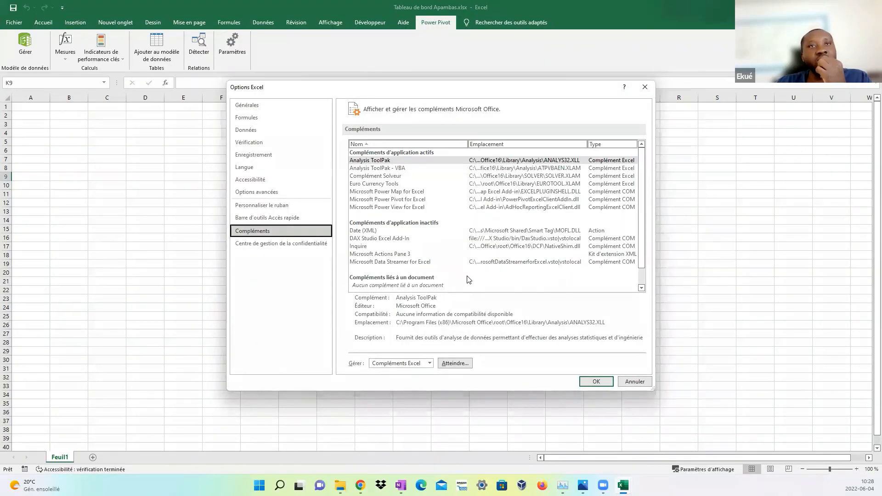
pyautogui.click(412, 200)
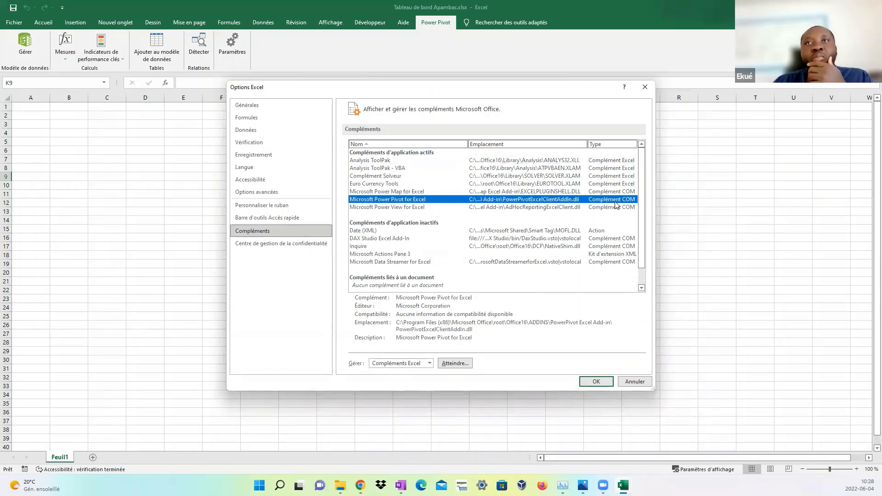
# Review the COM add-ins list and accept it with Microsoft Power Map, Power Pivot and Power View enabled
pyautogui.click(430, 363)
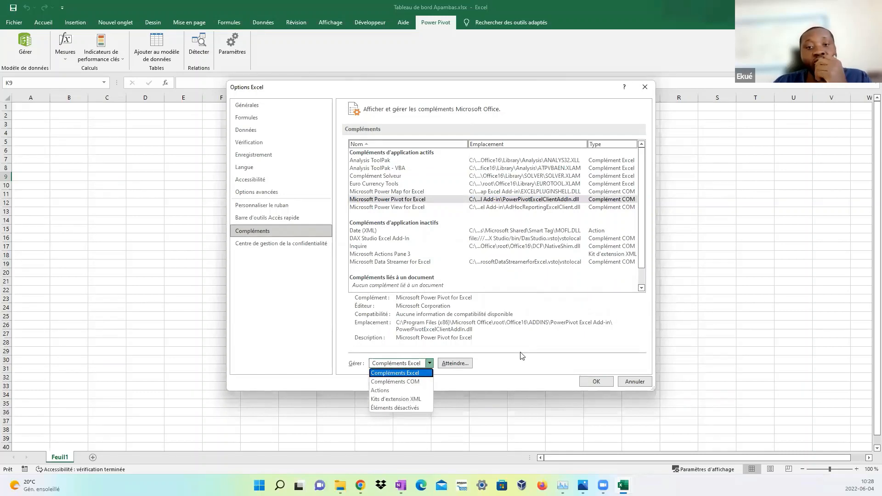
pyautogui.click(509, 367)
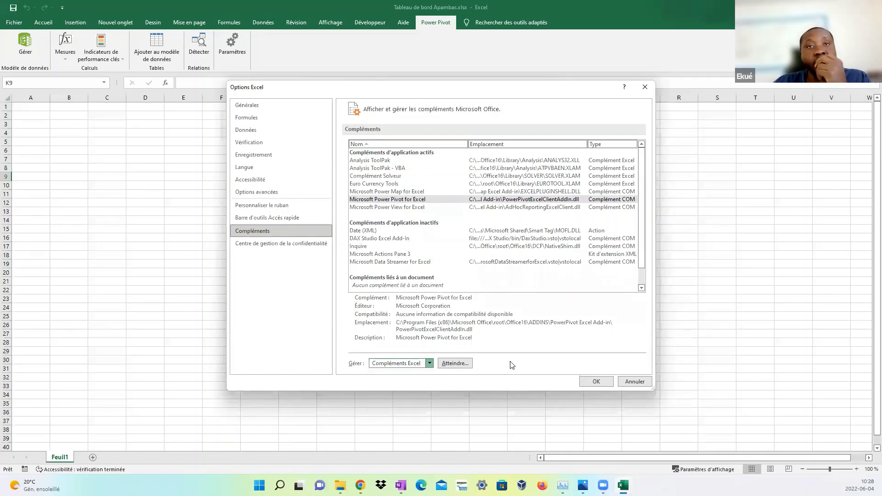
pyautogui.click(430, 364)
pyautogui.click(416, 381)
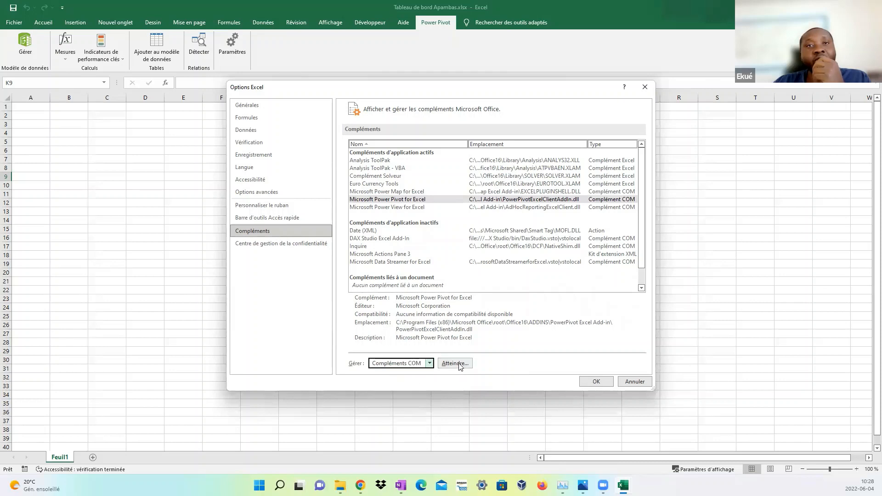
pyautogui.click(457, 364)
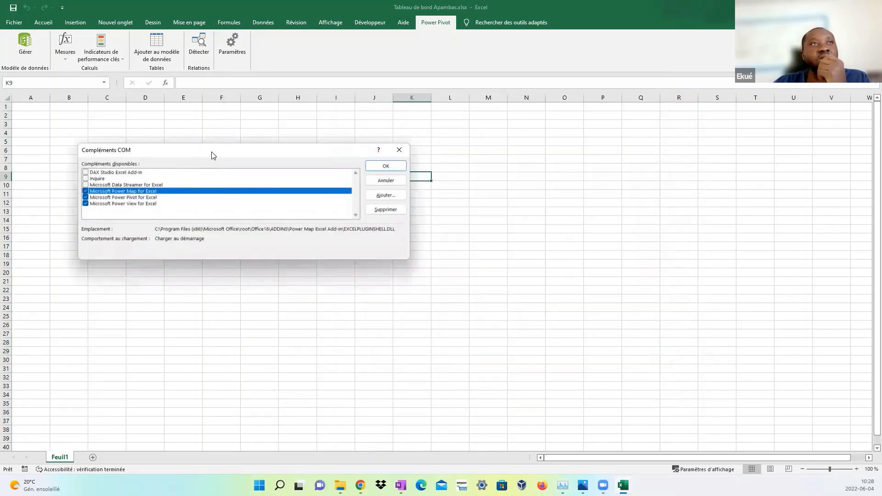
pyautogui.moveTo(212, 151); pyautogui.dragTo(312, 161)
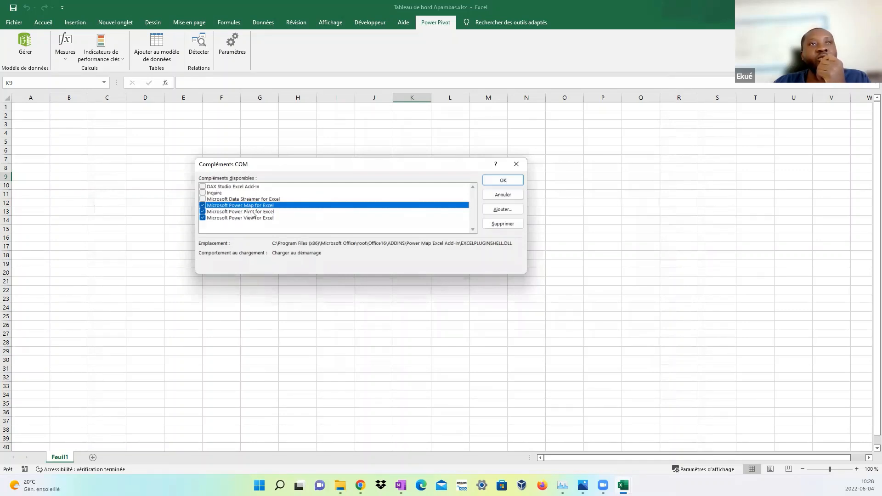
pyautogui.click(506, 180)
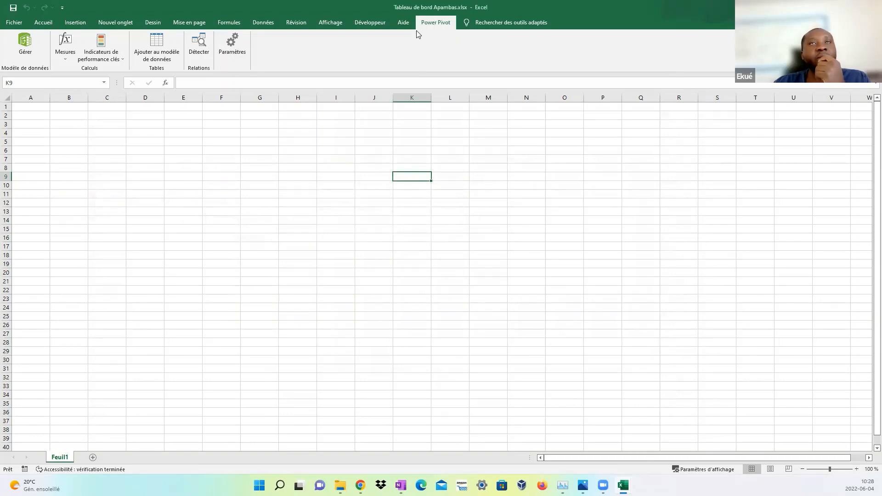
# Look over the file-based data import sources and close the list without importing anything
pyautogui.click(272, 24)
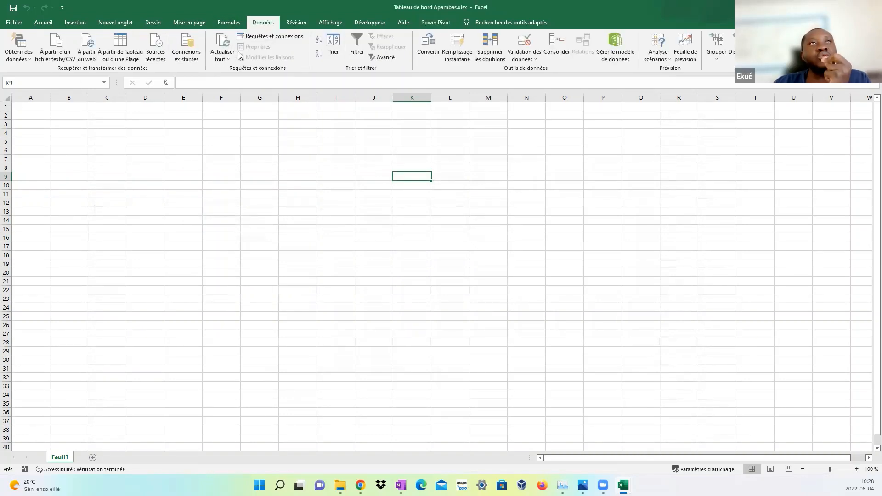
pyautogui.click(21, 60)
pyautogui.moveTo(49, 78)
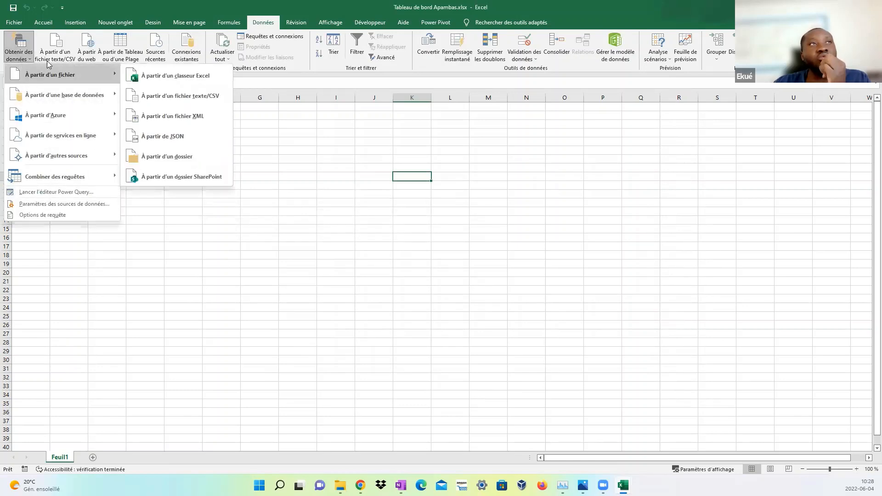
pyautogui.click(287, 152)
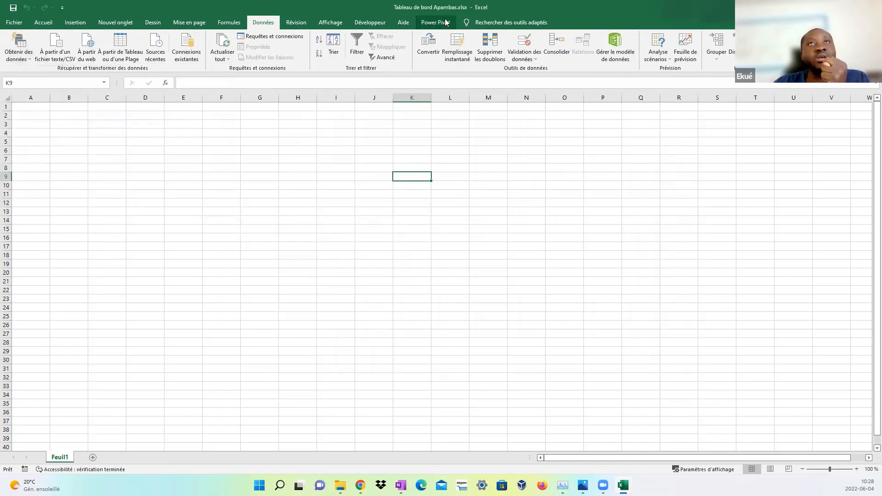
# Return to the Power Pivot commands, check the enabled COM add-ins again in the Excel options, and go back to the sheet
pyautogui.click(444, 23)
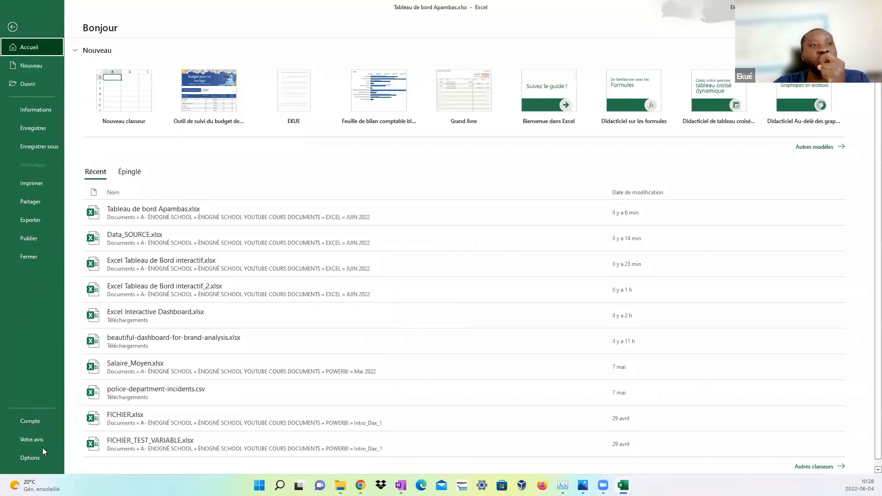
pyautogui.click(30, 458)
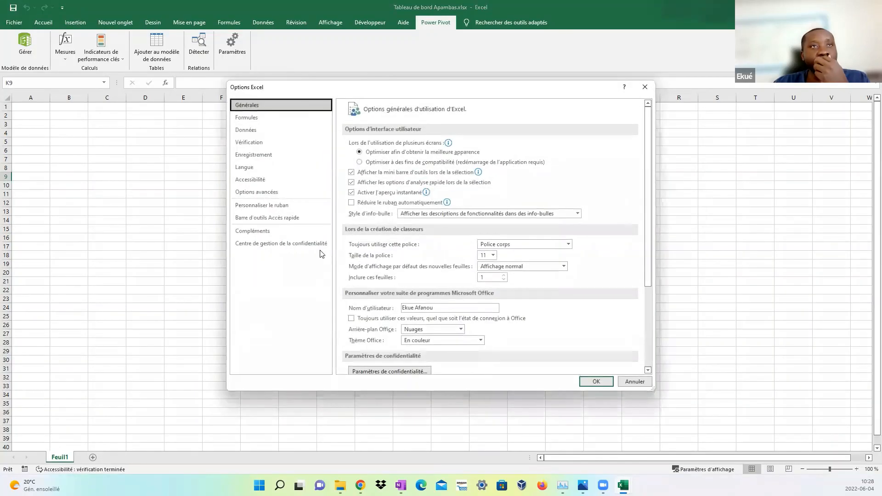
pyautogui.click(276, 231)
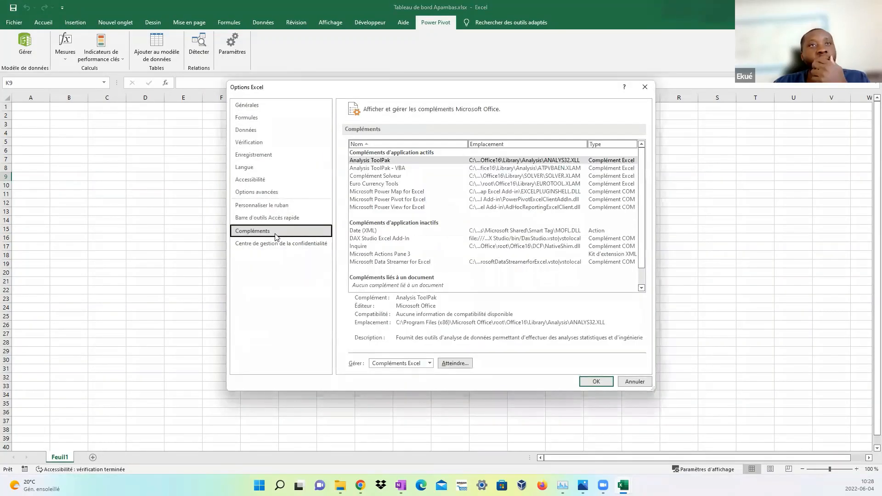
pyautogui.click(430, 363)
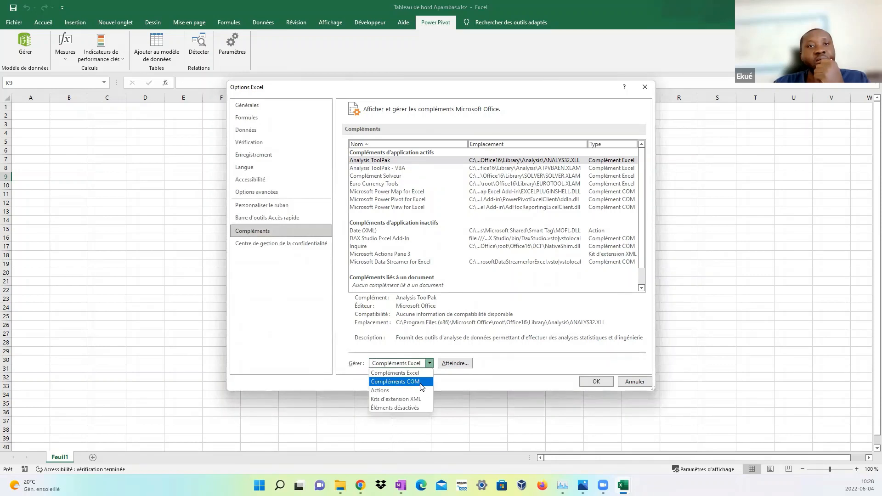
pyautogui.click(421, 386)
pyautogui.click(455, 364)
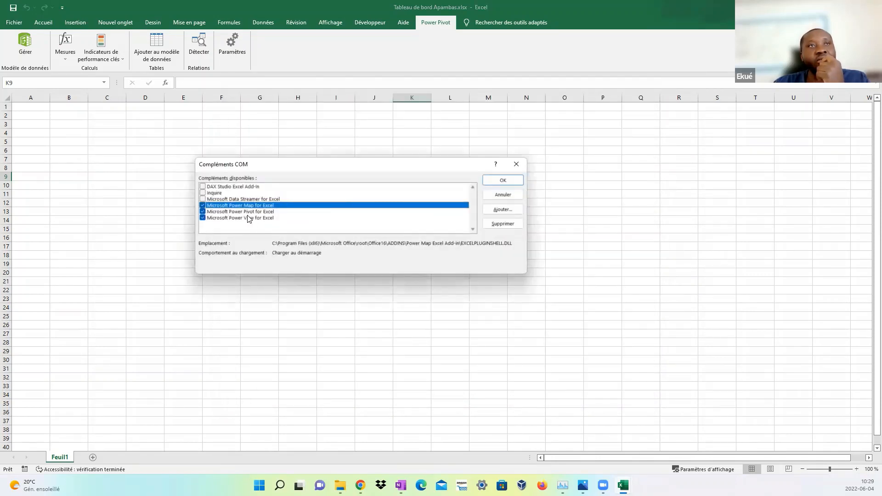
pyautogui.click(505, 180)
pyautogui.click(460, 205)
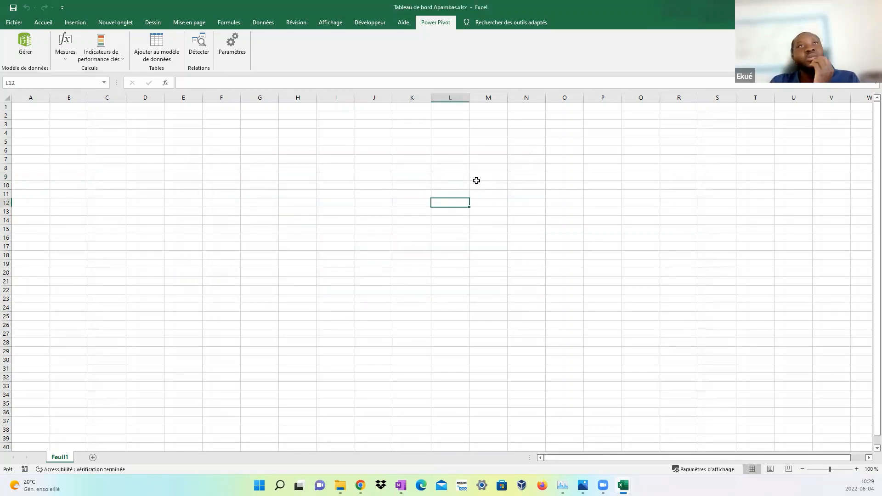
# Look at the recently used workbooks and examine the data import sources for files and databases
pyautogui.click(268, 22)
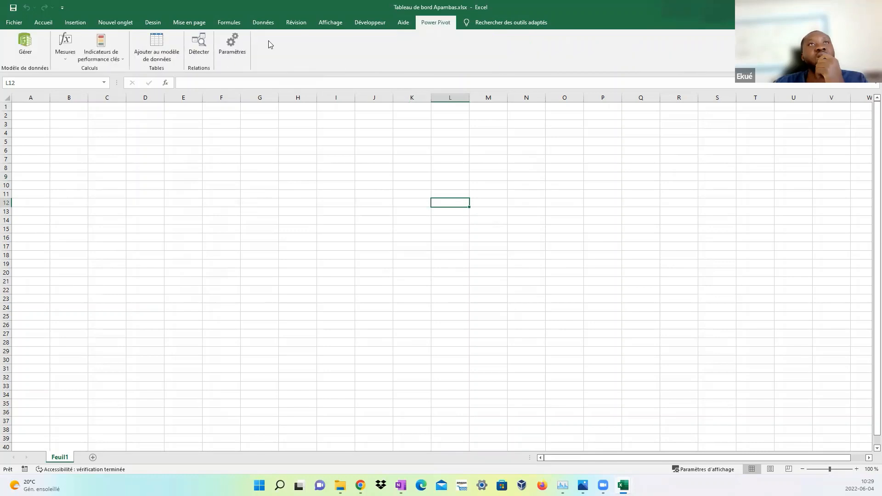
pyautogui.click(269, 24)
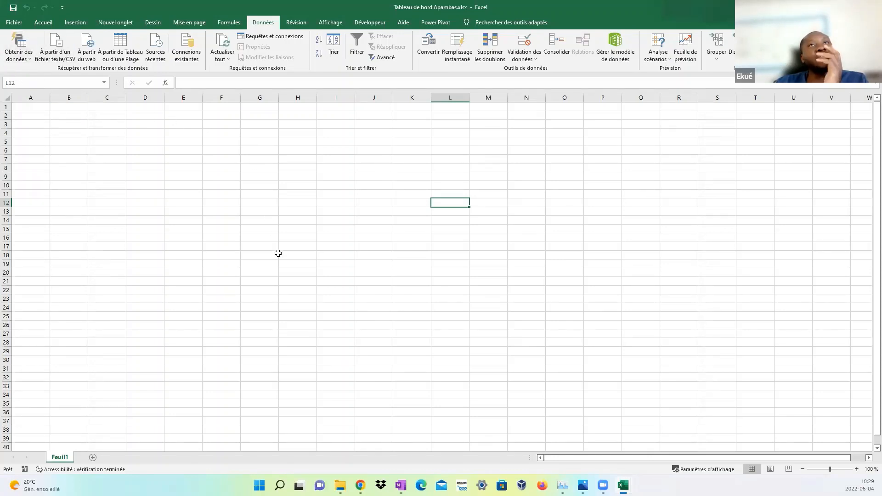
pyautogui.rightClick(623, 485)
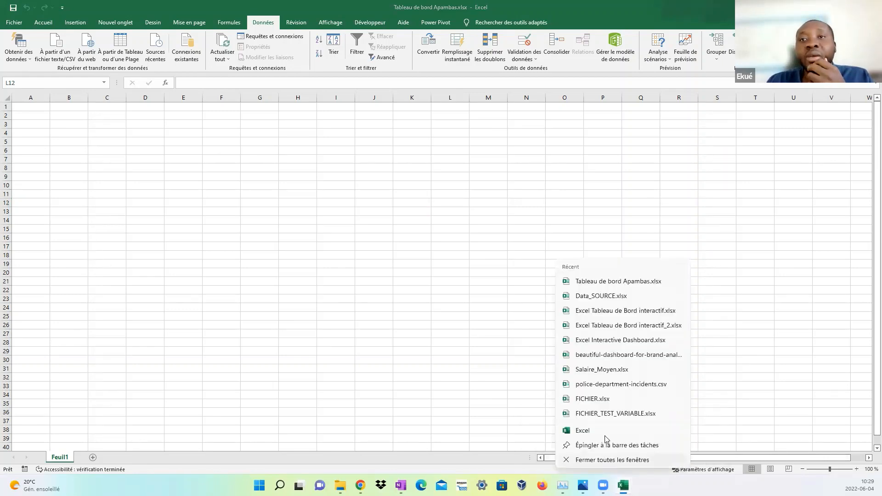
pyautogui.click(409, 253)
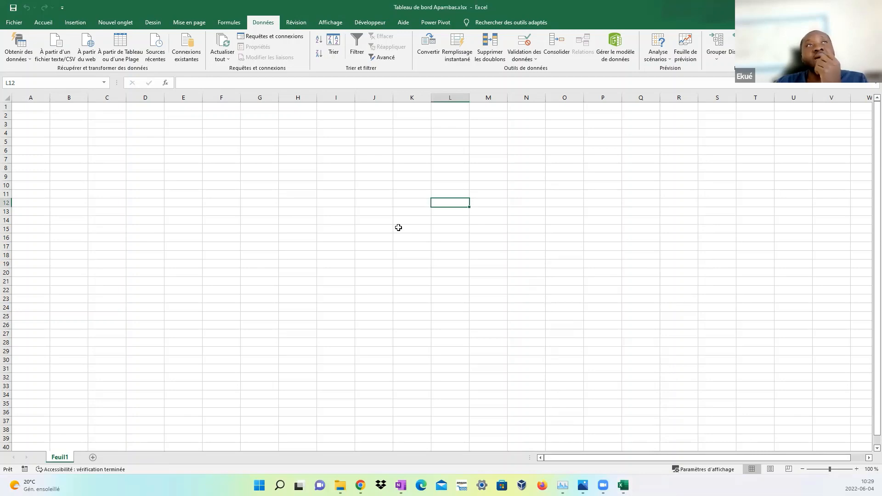
pyautogui.click(28, 63)
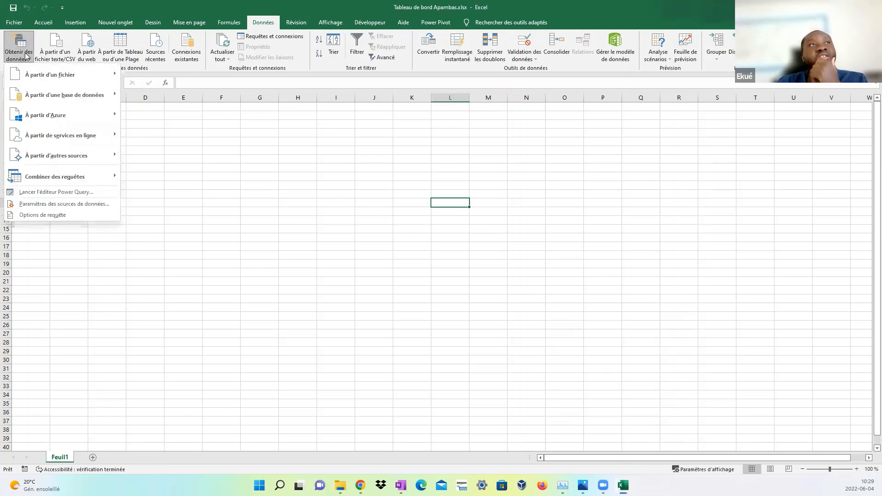
pyautogui.moveTo(50, 73)
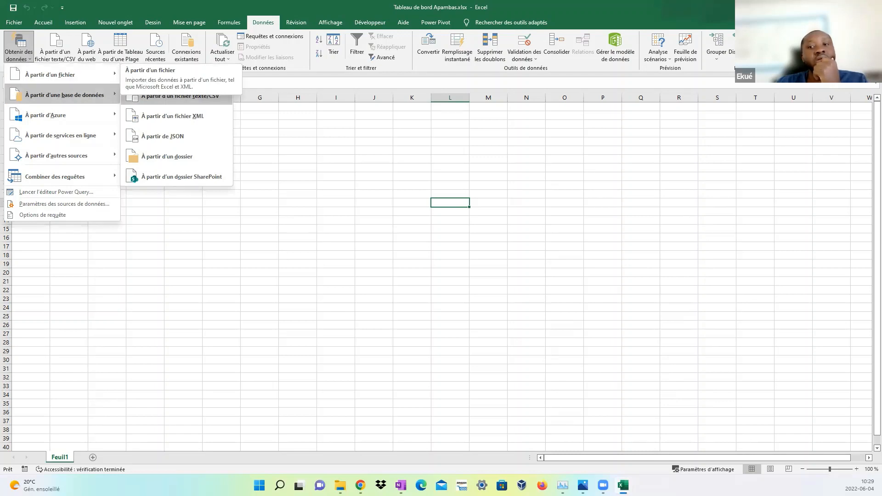
pyautogui.moveTo(55, 95)
pyautogui.click(179, 116)
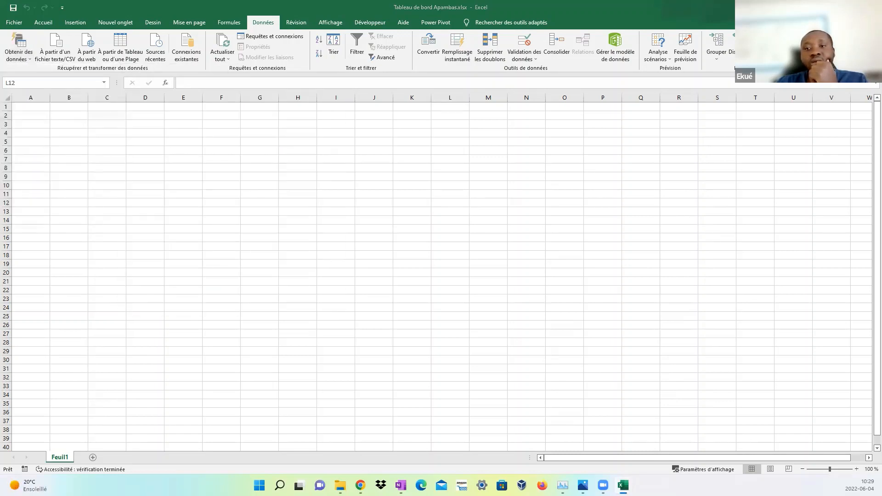
# Open the Data_SOURCE.xlsx workbook as an import source, preview its FactSales table and cancel the import
pyautogui.click(30, 59)
pyautogui.moveTo(49, 76)
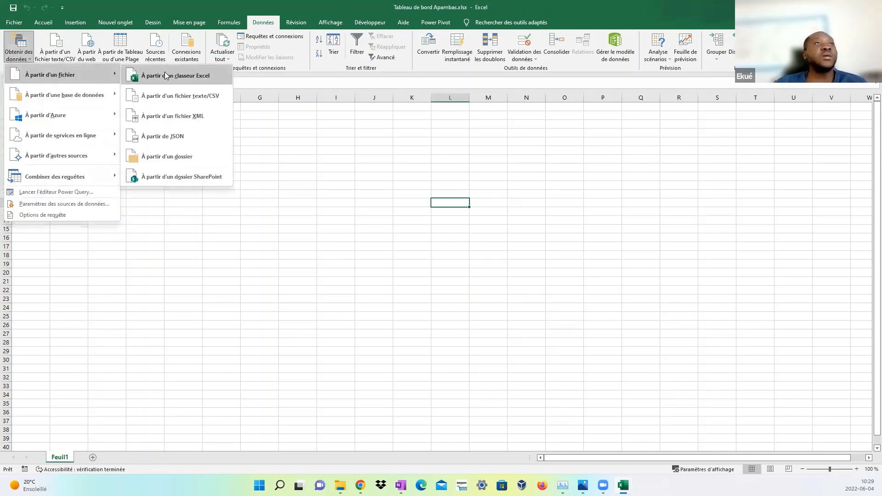
pyautogui.click(164, 76)
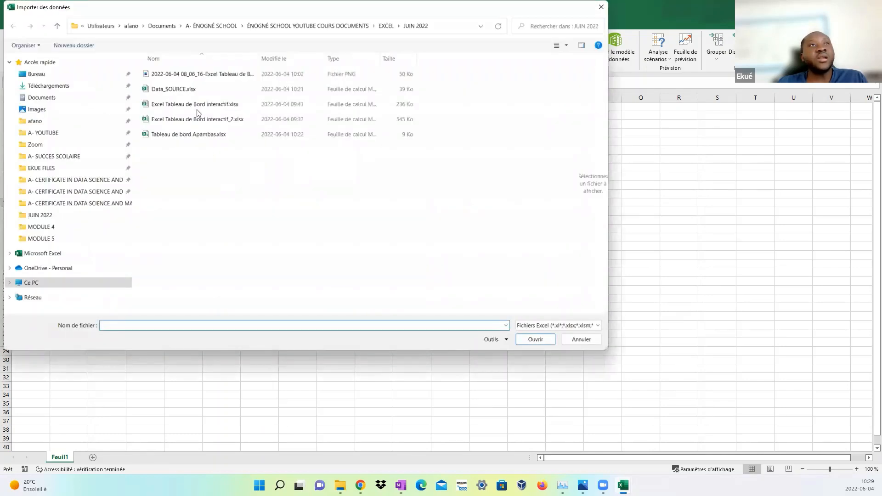
pyautogui.click(177, 90)
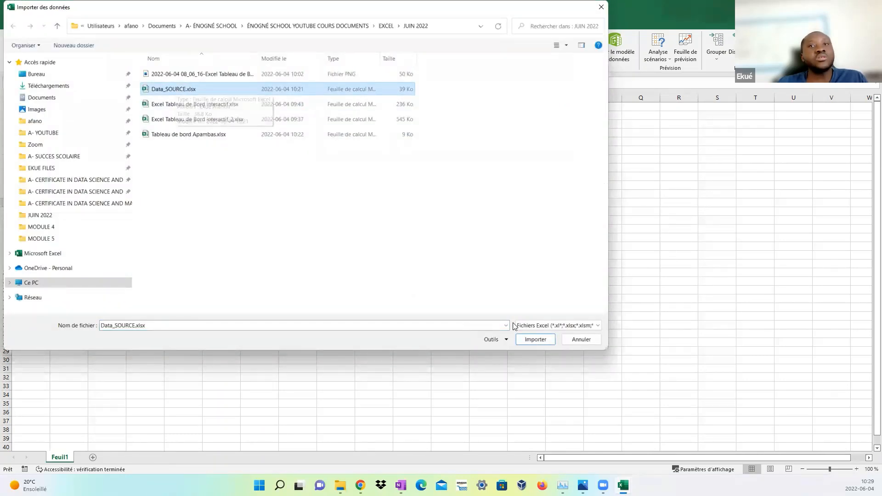
pyautogui.click(536, 340)
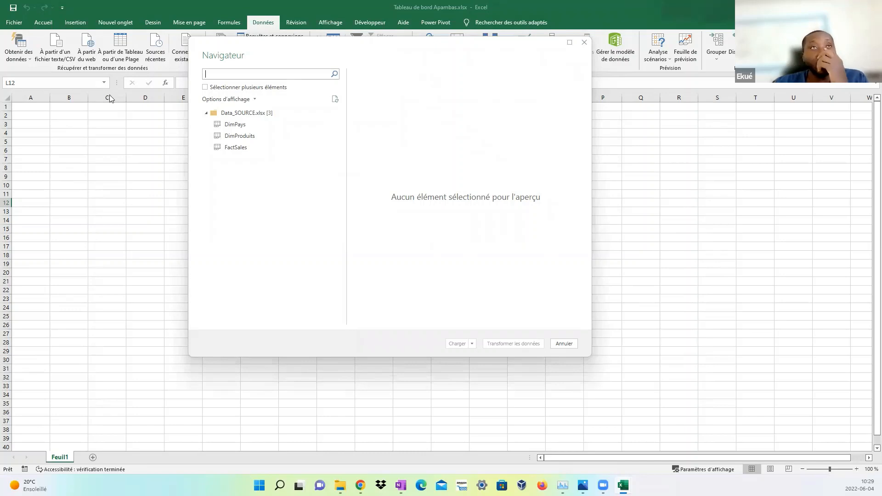
pyautogui.click(226, 150)
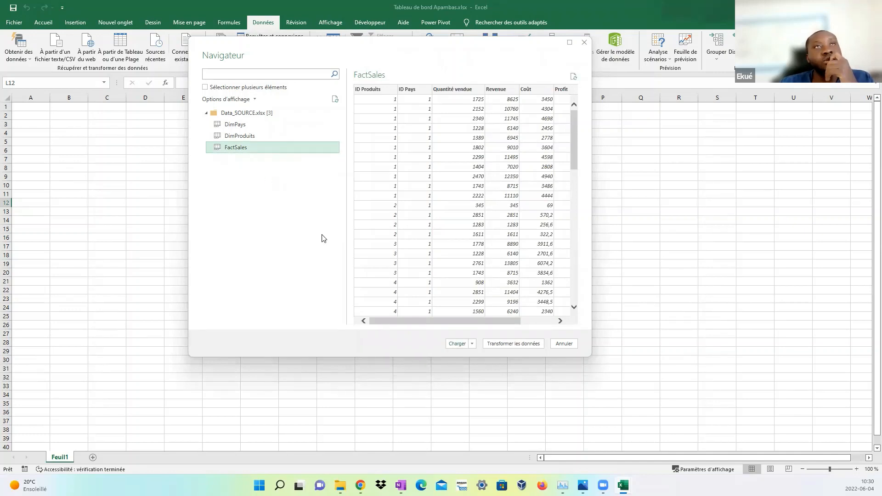
pyautogui.click(566, 345)
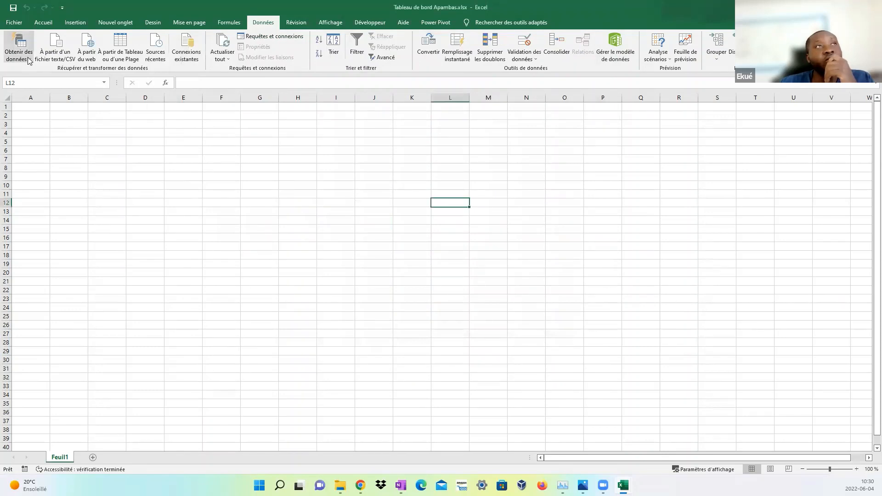
# Choose Data_SOURCE.xlsx again as the Excel workbook to import, preview its FactSales table and back out of the import
pyautogui.click(25, 65)
pyautogui.click(399, 4)
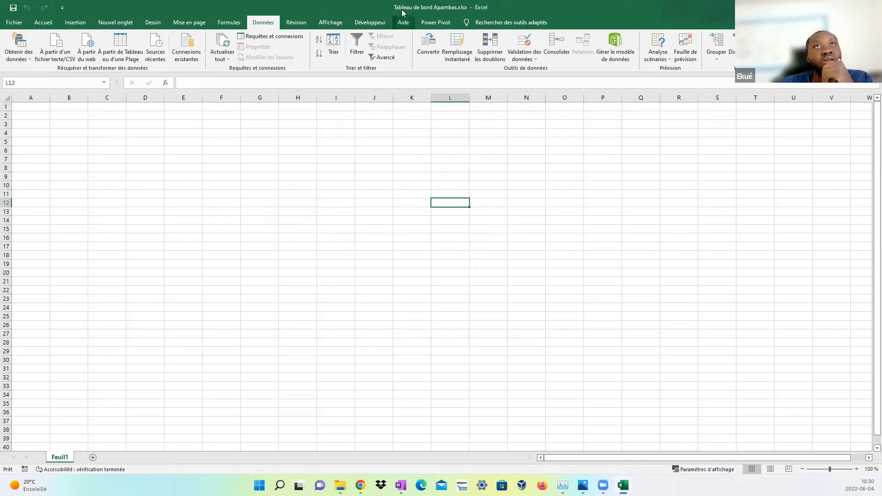
pyautogui.click(21, 60)
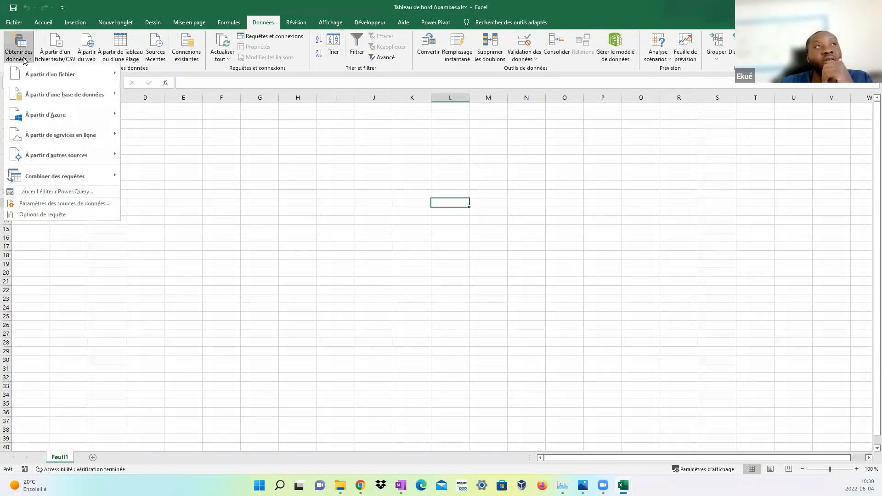
pyautogui.moveTo(33, 78)
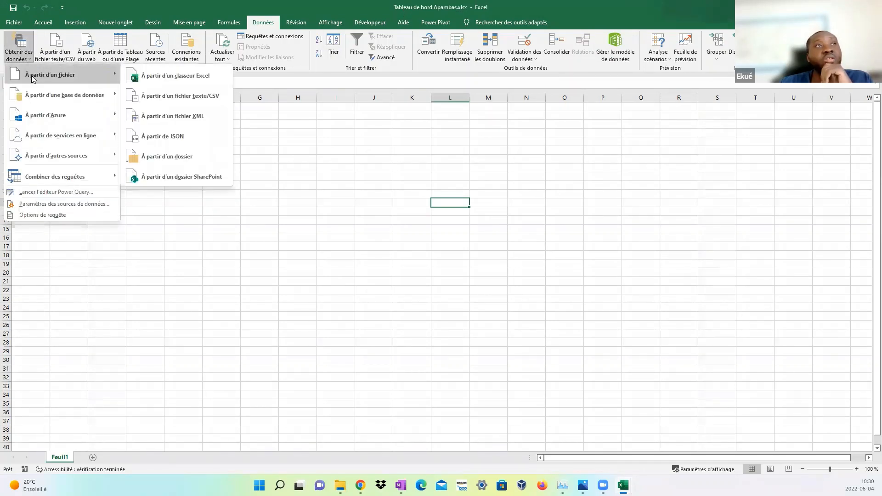
pyautogui.click(181, 78)
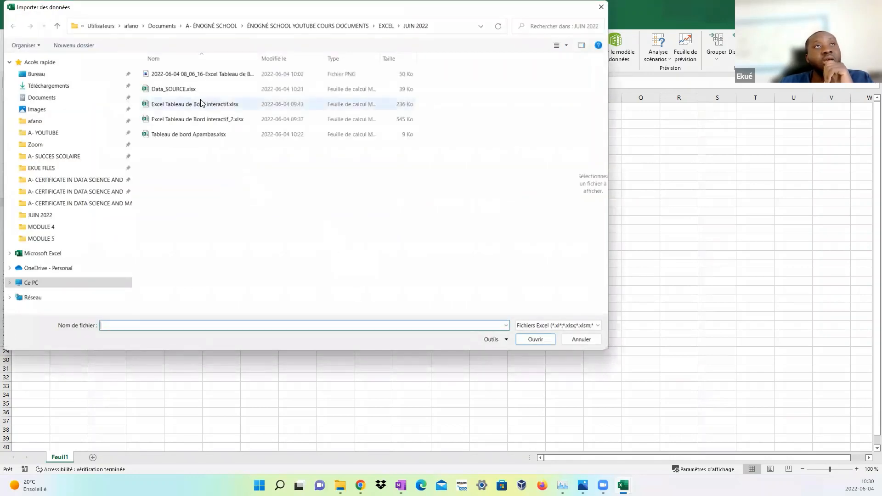
pyautogui.click(167, 88)
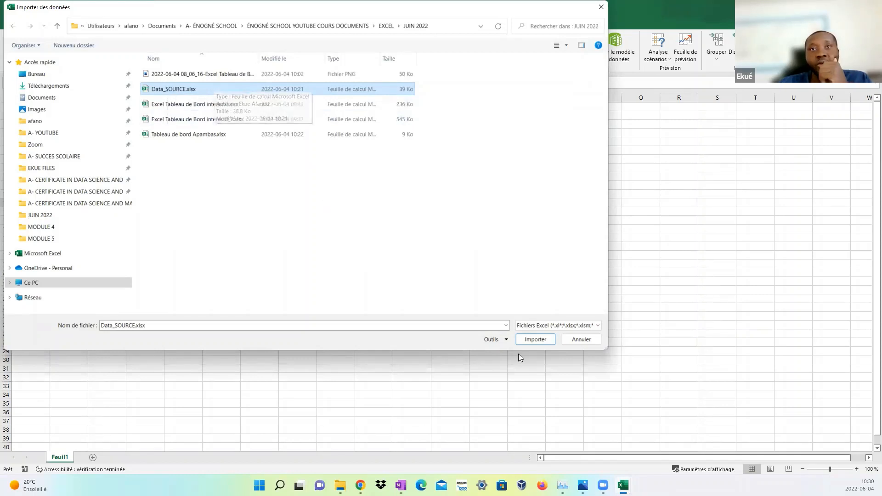
pyautogui.click(533, 339)
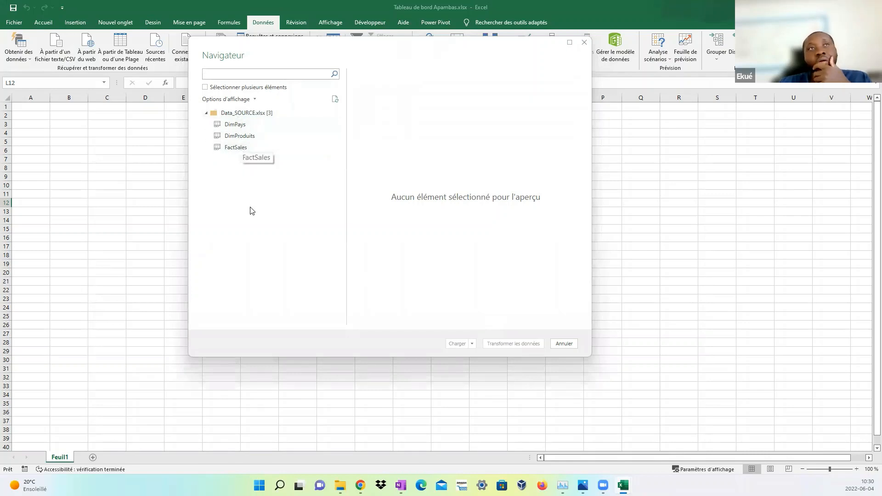
pyautogui.click(239, 151)
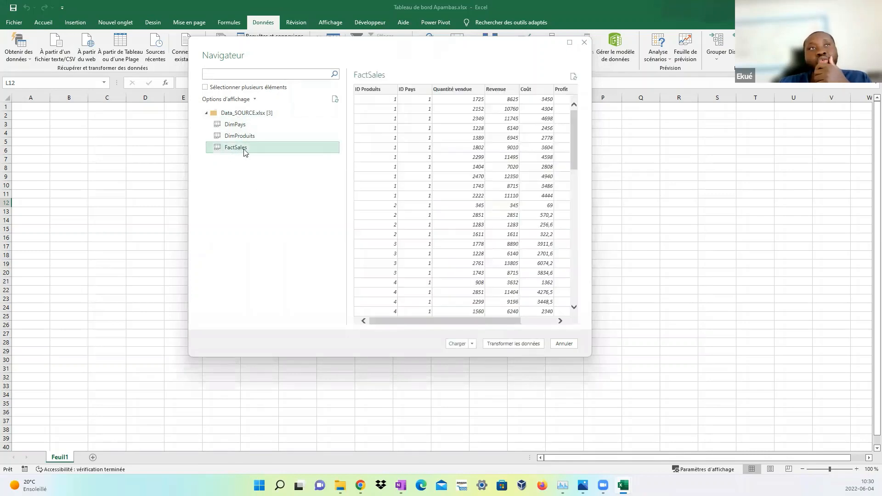
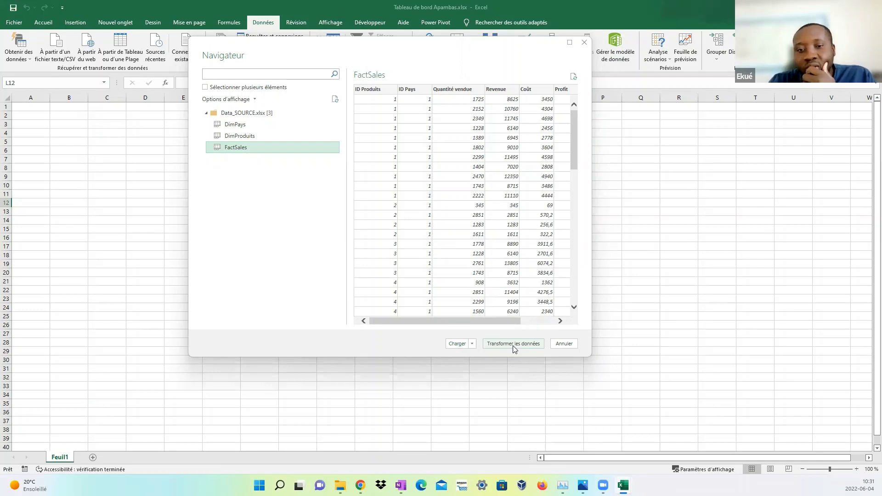
pyautogui.click(562, 348)
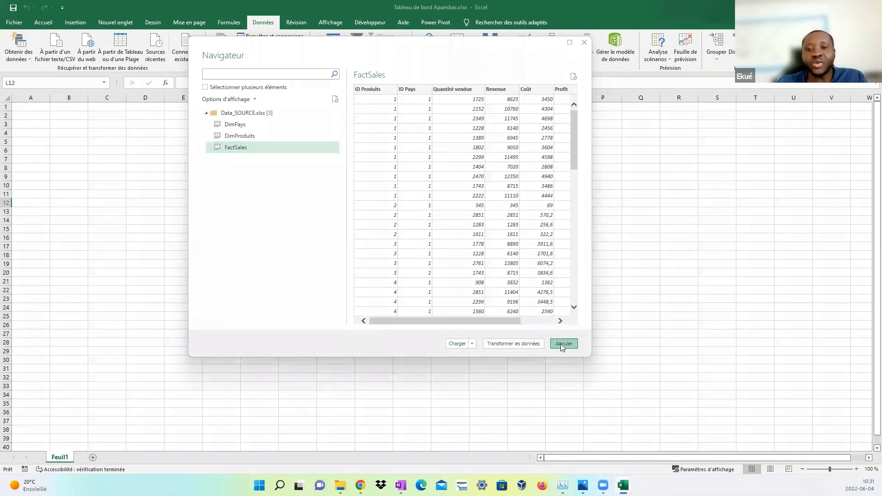
pyautogui.click(222, 245)
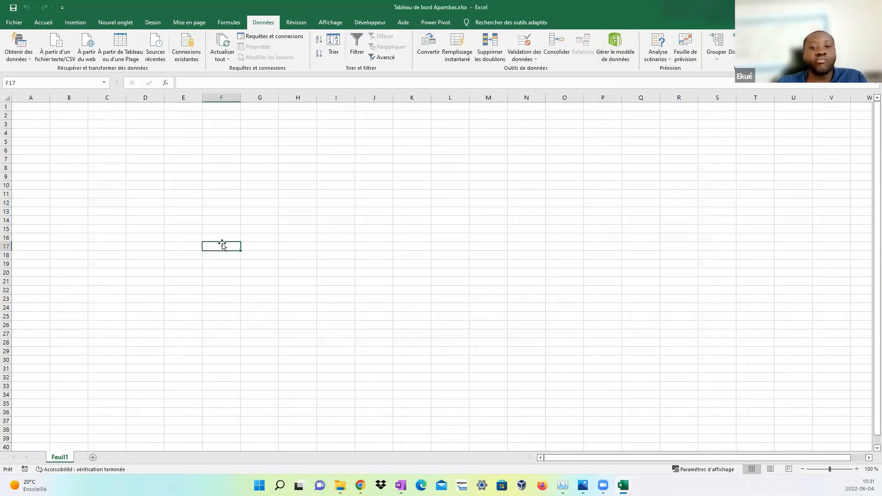
pyautogui.click(337, 236)
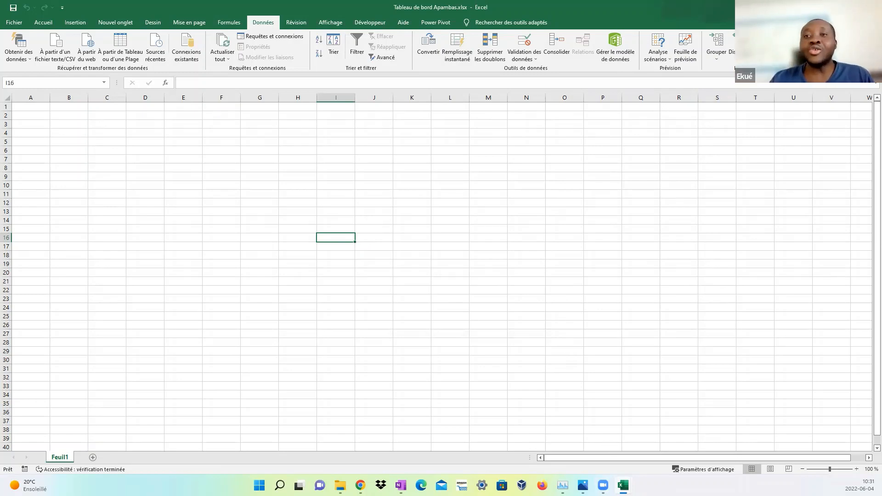
pyautogui.click(420, 316)
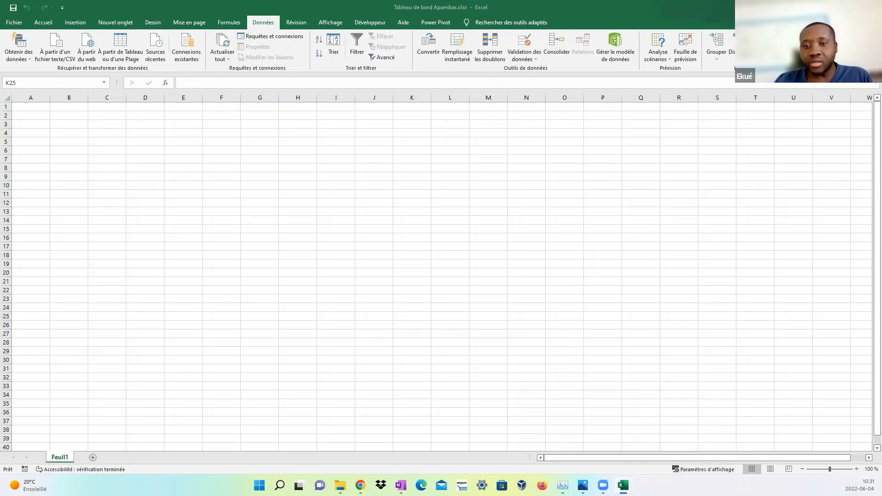
pyautogui.click(577, 295)
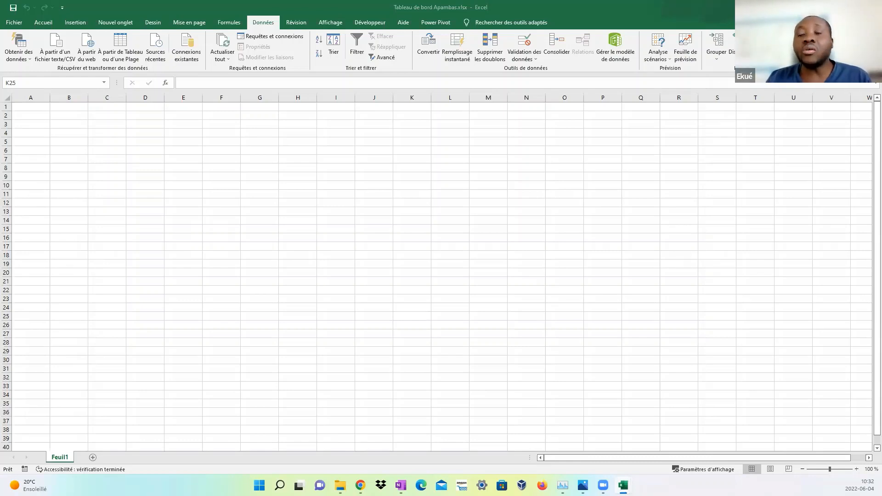
# Switch to Data_SOURCE.xlsx, review the product list in DimProduits and the country list in DimPays, and return to the dashboard workbook
pyautogui.rightClick(623, 485)
pyautogui.click(603, 298)
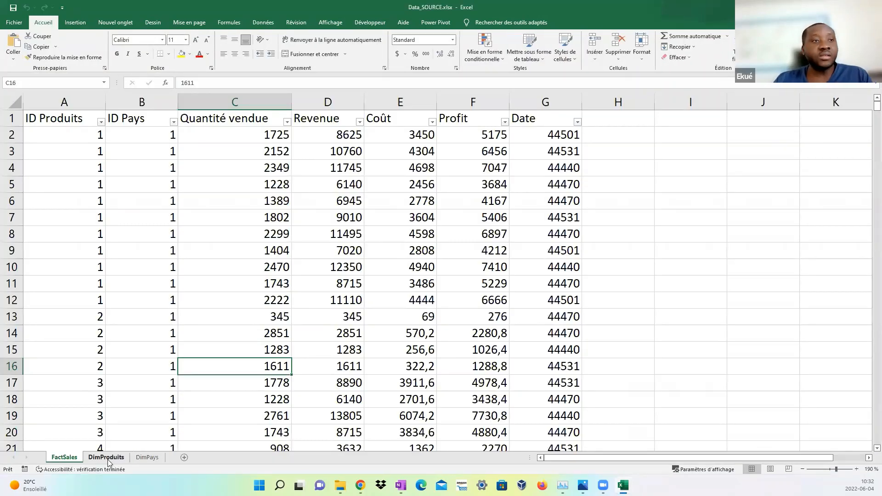
pyautogui.click(108, 459)
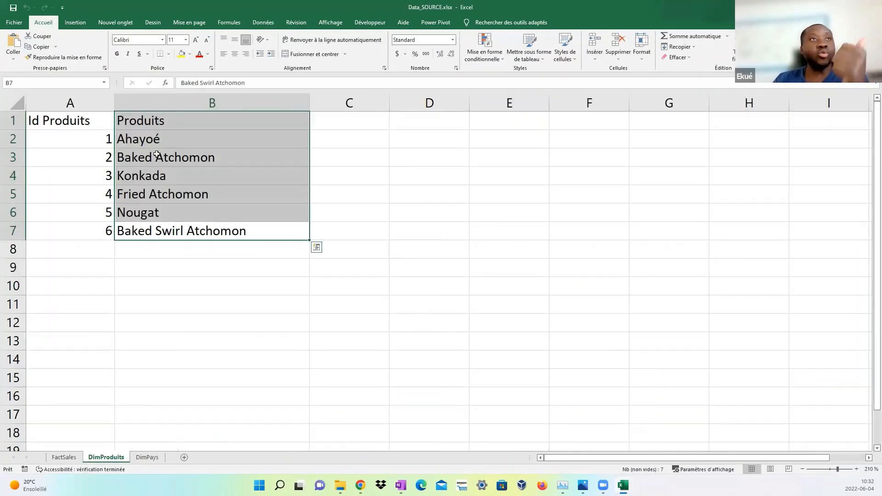
pyautogui.click(147, 458)
pyautogui.moveTo(161, 203); pyautogui.dragTo(49, 112)
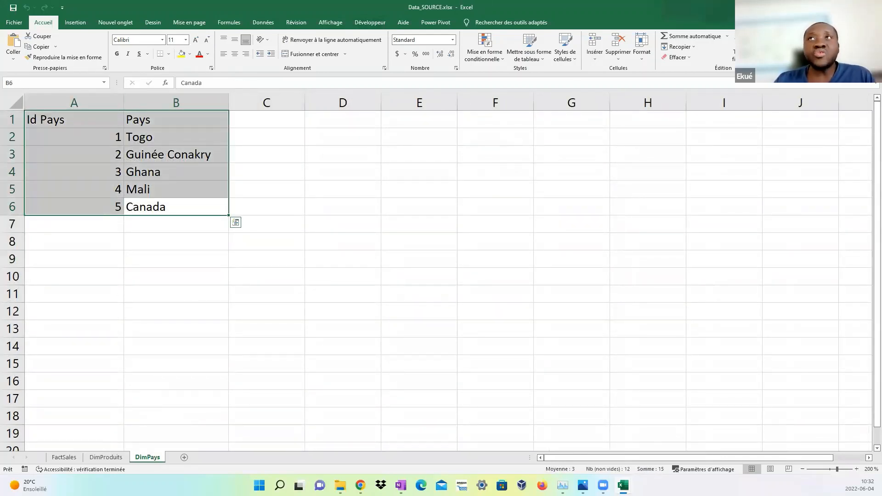
pyautogui.hotkey('alt', 'Tab')
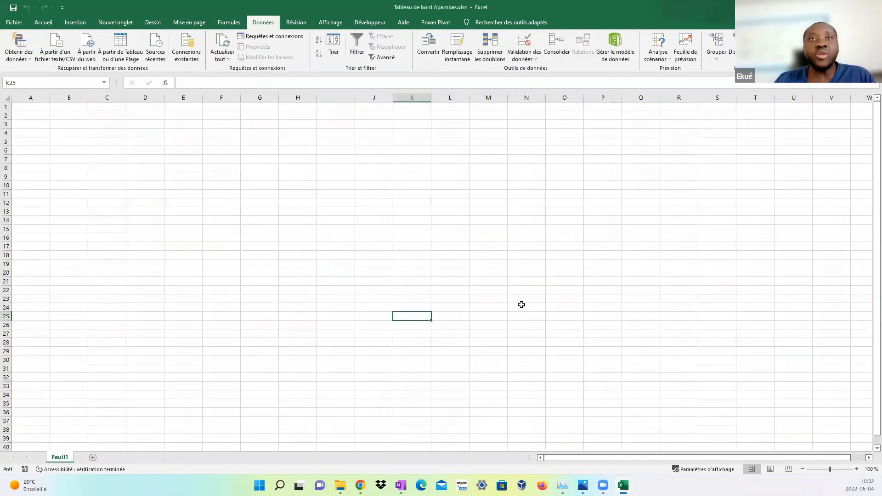
pyautogui.click(522, 307)
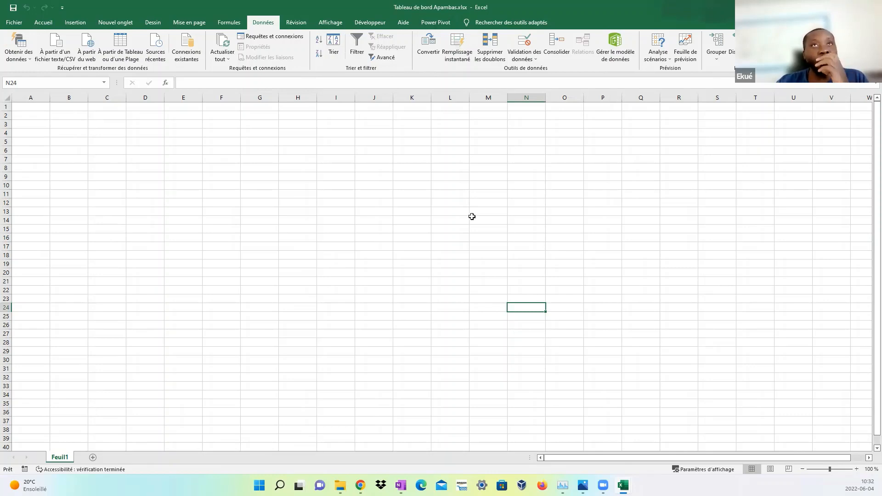
pyautogui.click(425, 212)
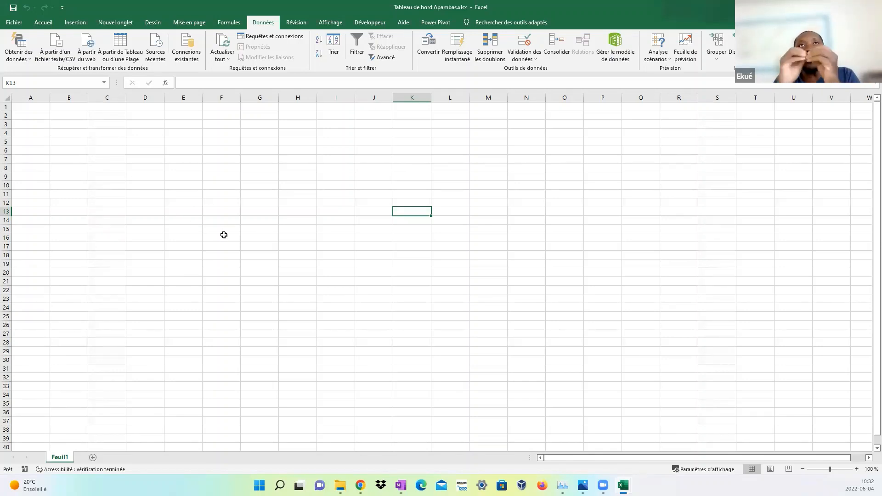
# Switch to the OneNote sketch, label the large table TAB and draw a curved arrow from its base towards the database cylinder
pyautogui.click(401, 485)
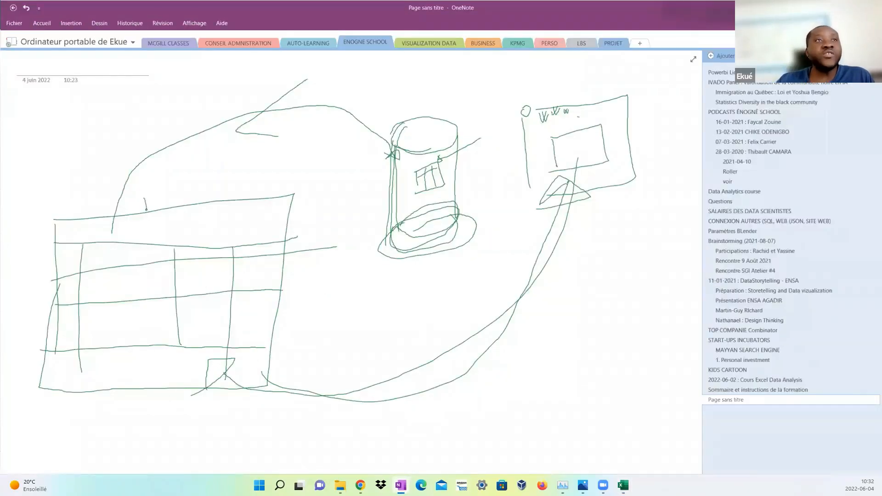
pyautogui.moveTo(140, 201); pyautogui.dragTo(152, 204)
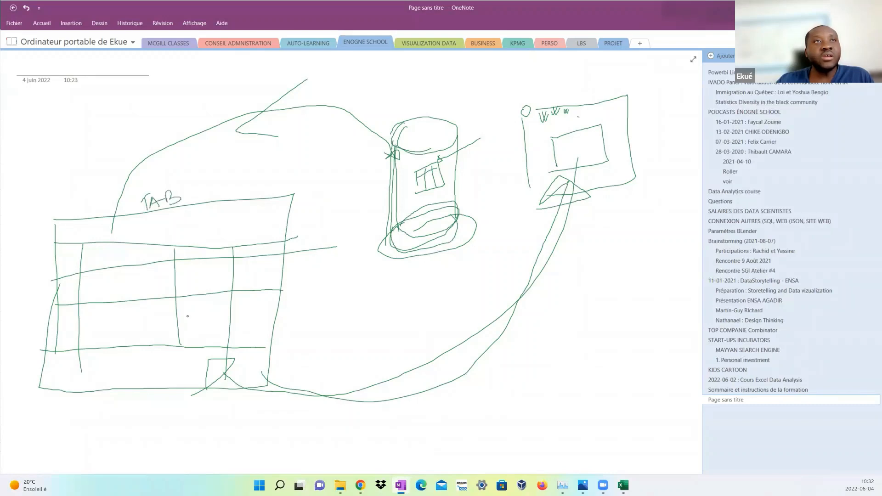
pyautogui.moveTo(221, 386)
pyautogui.mouseDown()
pyautogui.moveTo(230, 413)
pyautogui.moveTo(284, 430)
pyautogui.moveTo(376, 419)
pyautogui.moveTo(417, 347)
pyautogui.moveTo(412, 289)
pyautogui.moveTo(435, 299)
pyautogui.moveTo(411, 301)
pyautogui.mouseUp()
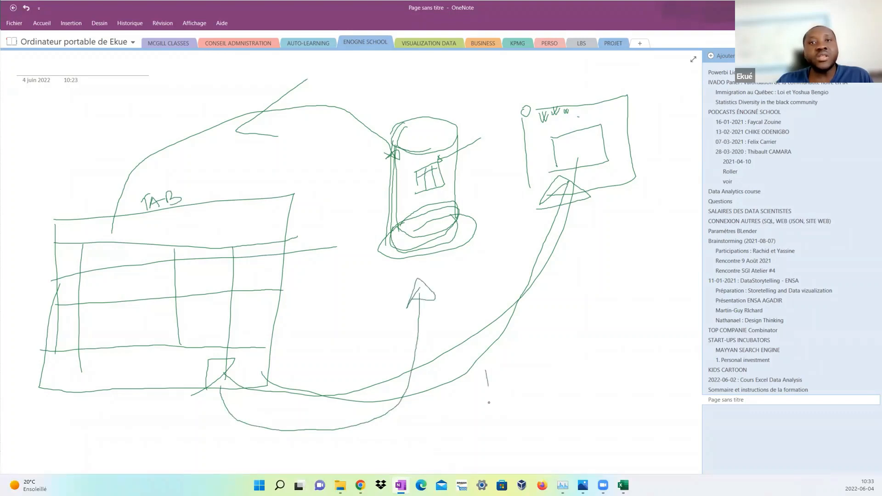
# Add a new blank page and sketch a table with a header row and three columns, labelled TAB
pyautogui.click(694, 404)
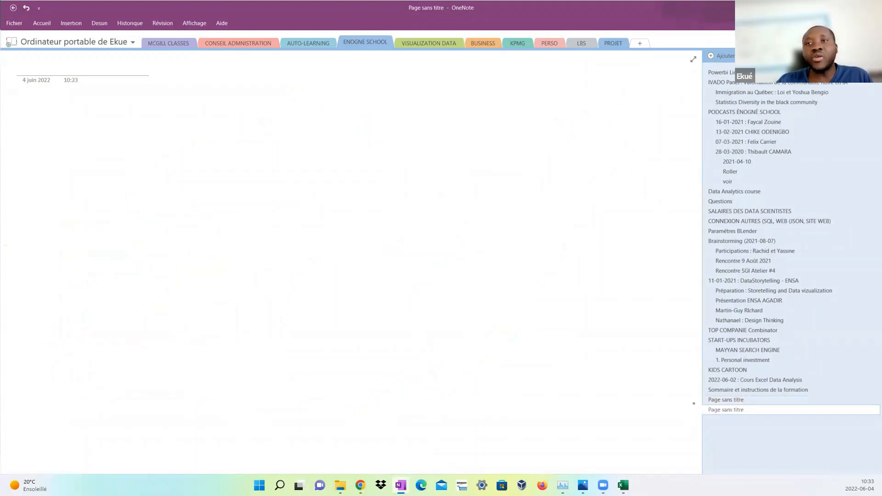
pyautogui.moveTo(90, 172)
pyautogui.mouseDown()
pyautogui.moveTo(242, 250)
pyautogui.moveTo(221, 141)
pyautogui.moveTo(91, 169)
pyautogui.moveTo(232, 165)
pyautogui.mouseUp()
pyautogui.moveTo(132, 160); pyautogui.dragTo(142, 246)
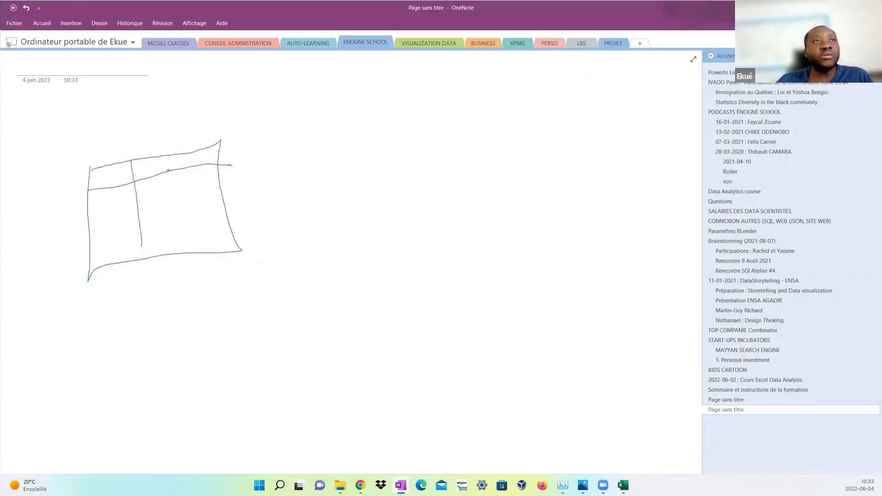
pyautogui.moveTo(173, 155); pyautogui.dragTo(180, 239)
pyautogui.moveTo(104, 137)
pyautogui.mouseDown()
pyautogui.moveTo(109, 163)
pyautogui.moveTo(124, 129)
pyautogui.moveTo(125, 158)
pyautogui.moveTo(141, 153)
pyautogui.moveTo(149, 129)
pyautogui.moveTo(152, 146)
pyautogui.moveTo(154, 136)
pyautogui.mouseUp()
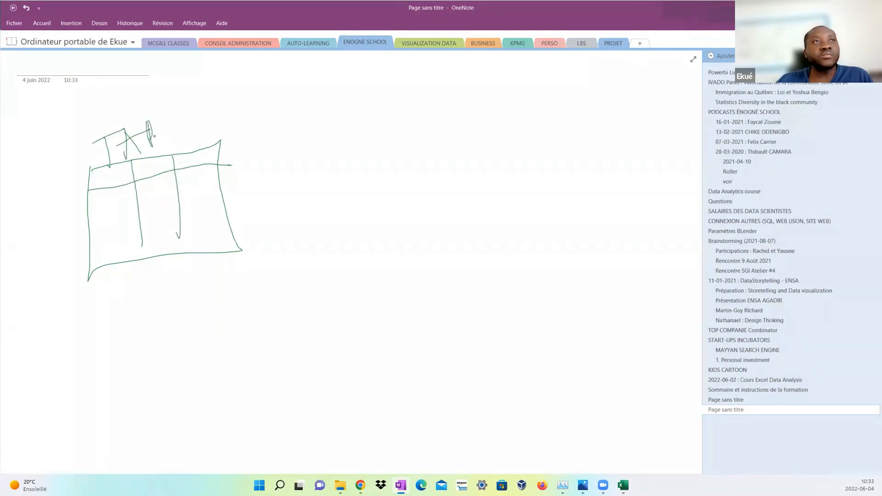
# Draw a curved double-line arrow running from the base of the TAB table and label it PQRY
pyautogui.moveTo(162, 261)
pyautogui.mouseDown()
pyautogui.moveTo(175, 310)
pyautogui.moveTo(391, 293)
pyautogui.moveTo(430, 261)
pyautogui.mouseUp()
pyautogui.moveTo(278, 355)
pyautogui.mouseDown()
pyautogui.moveTo(284, 385)
pyautogui.moveTo(295, 349)
pyautogui.moveTo(281, 363)
pyautogui.moveTo(308, 374)
pyautogui.moveTo(311, 363)
pyautogui.moveTo(351, 364)
pyautogui.moveTo(362, 345)
pyautogui.moveTo(363, 368)
pyautogui.mouseUp()
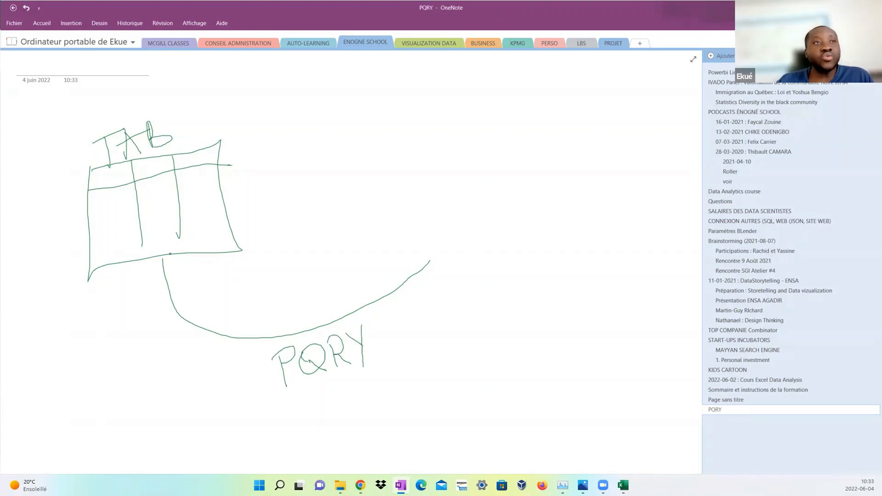
pyautogui.moveTo(169, 254)
pyautogui.mouseDown()
pyautogui.moveTo(191, 312)
pyautogui.moveTo(292, 316)
pyautogui.moveTo(416, 257)
pyautogui.mouseUp()
pyautogui.moveTo(411, 246)
pyautogui.mouseDown()
pyautogui.moveTo(432, 289)
pyautogui.moveTo(449, 277)
pyautogui.moveTo(439, 288)
pyautogui.mouseUp()
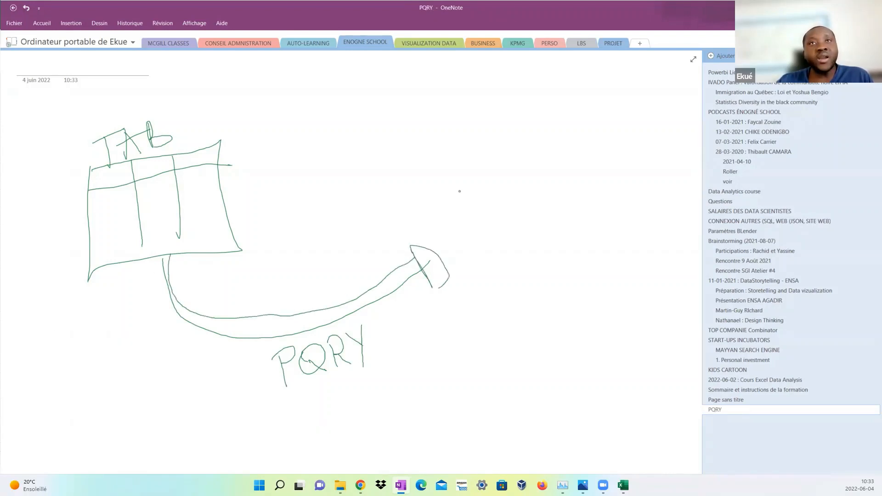
# Write Data source and sketch a workbook below it with three sheet tabs labelled V, PY and PDT
pyautogui.moveTo(473, 141)
pyautogui.mouseDown()
pyautogui.moveTo(479, 173)
pyautogui.moveTo(458, 175)
pyautogui.moveTo(508, 178)
pyautogui.mouseUp()
pyautogui.moveTo(519, 150)
pyautogui.mouseDown()
pyautogui.moveTo(527, 180)
pyautogui.moveTo(531, 166)
pyautogui.moveTo(543, 174)
pyautogui.moveTo(577, 160)
pyautogui.moveTo(614, 164)
pyautogui.mouseUp()
pyautogui.moveTo(478, 212)
pyautogui.mouseDown()
pyautogui.moveTo(485, 274)
pyautogui.moveTo(648, 157)
pyautogui.moveTo(647, 273)
pyautogui.moveTo(499, 324)
pyautogui.moveTo(490, 267)
pyautogui.mouseUp()
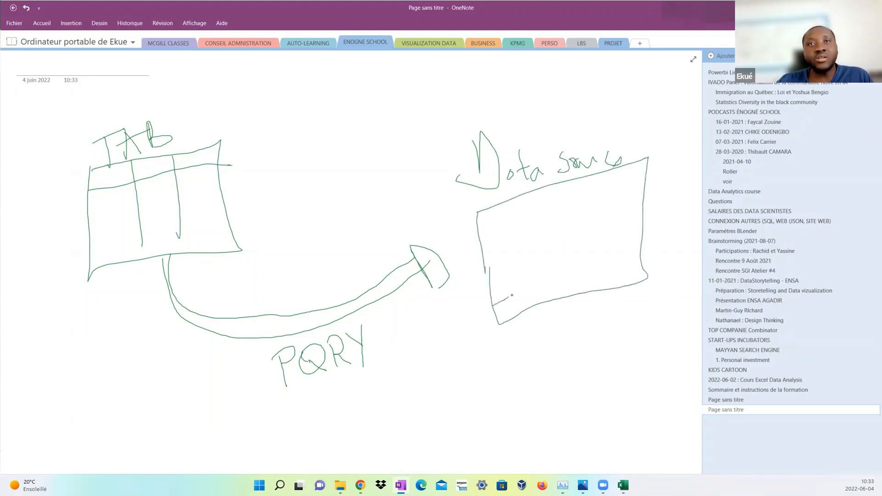
pyautogui.moveTo(542, 280); pyautogui.dragTo(551, 307)
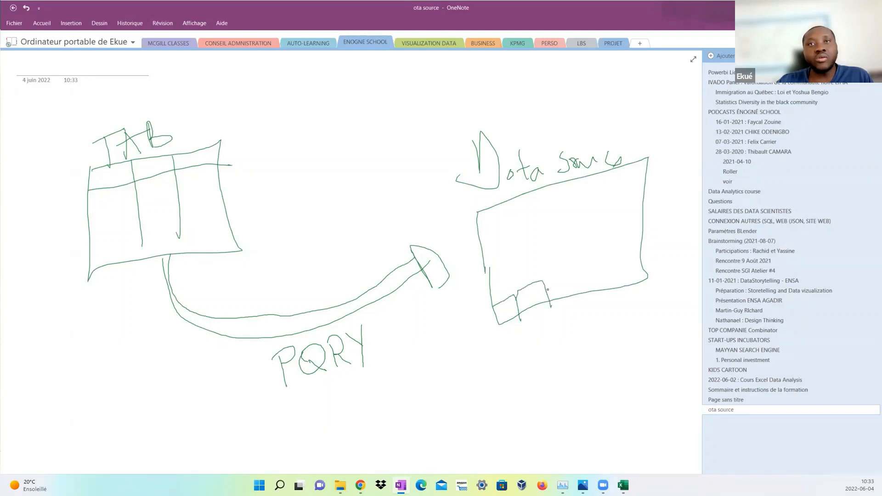
pyautogui.moveTo(548, 277); pyautogui.dragTo(581, 307)
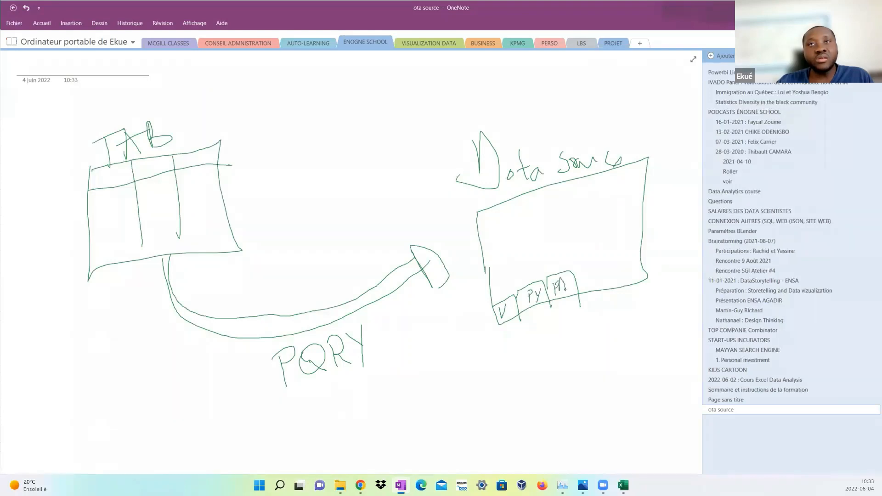
pyautogui.moveTo(560, 279)
pyautogui.mouseDown()
pyautogui.moveTo(566, 282)
pyautogui.moveTo(580, 264)
pyautogui.mouseUp()
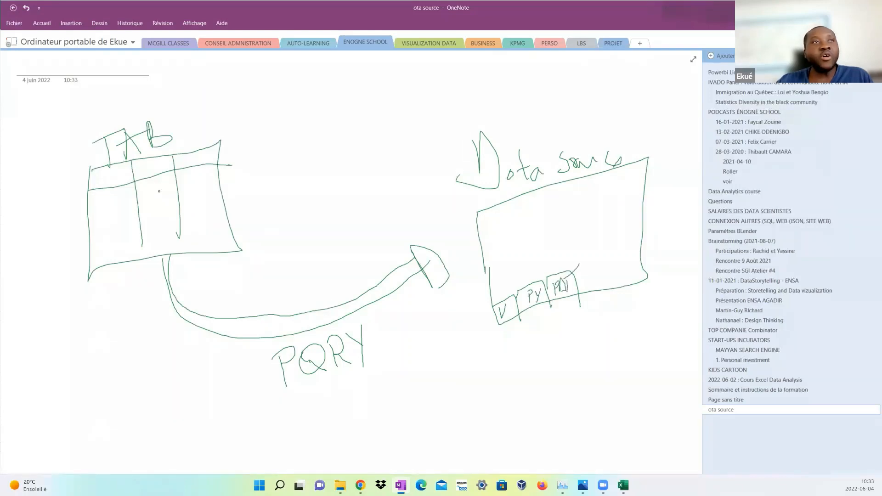
# Connect the PQRY arrow to the Data source workbook, draw a return arrow from its V tab to TAB, and switch back to Excel
pyautogui.moveTo(172, 266)
pyautogui.mouseDown()
pyautogui.moveTo(271, 327)
pyautogui.moveTo(470, 249)
pyautogui.mouseUp()
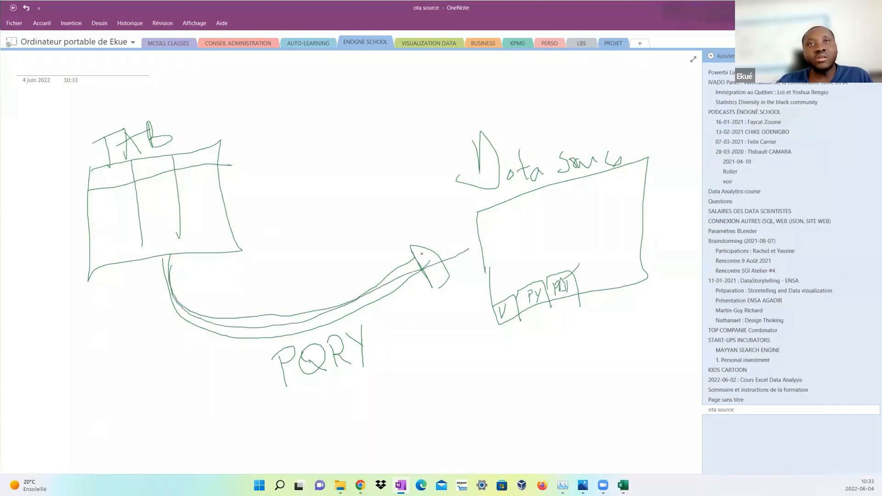
pyautogui.moveTo(414, 250)
pyautogui.mouseDown()
pyautogui.moveTo(486, 240)
pyautogui.moveTo(412, 296)
pyautogui.mouseUp()
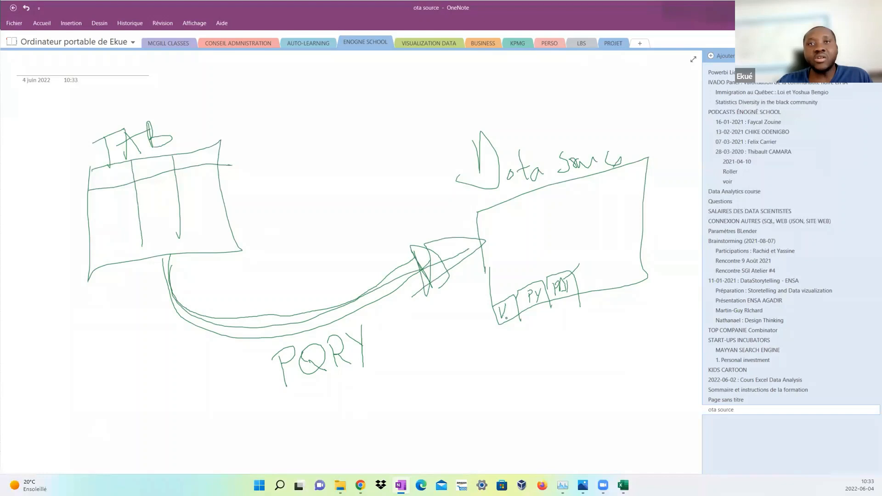
pyautogui.moveTo(504, 319)
pyautogui.mouseDown()
pyautogui.moveTo(449, 405)
pyautogui.moveTo(251, 427)
pyautogui.moveTo(138, 255)
pyautogui.moveTo(158, 263)
pyautogui.moveTo(127, 280)
pyautogui.mouseUp()
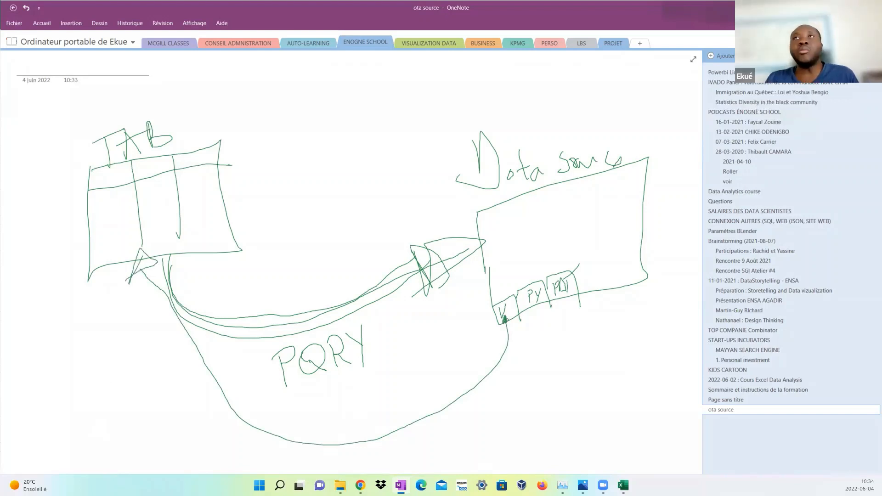
pyautogui.hotkey('alt', 'Tab')
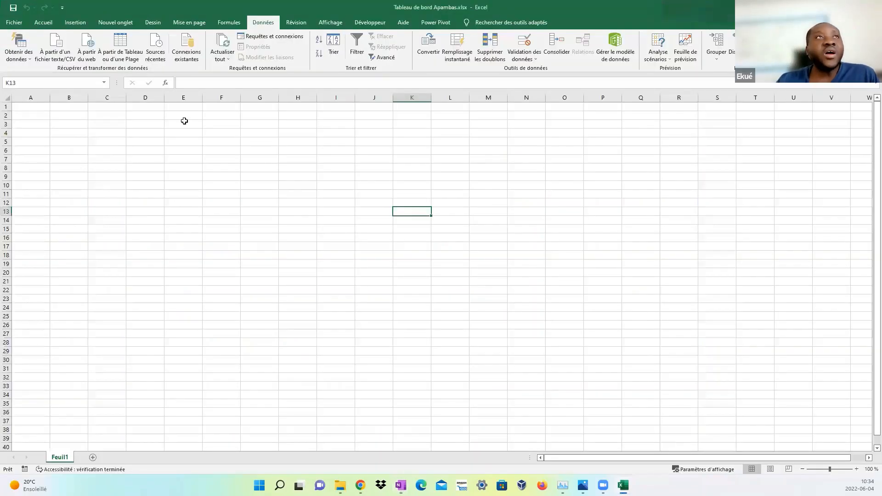
# Connect to the Data_SOURCE.xlsx workbook in the JUIN 2022 folder as the import source
pyautogui.click(28, 57)
pyautogui.moveTo(32, 77)
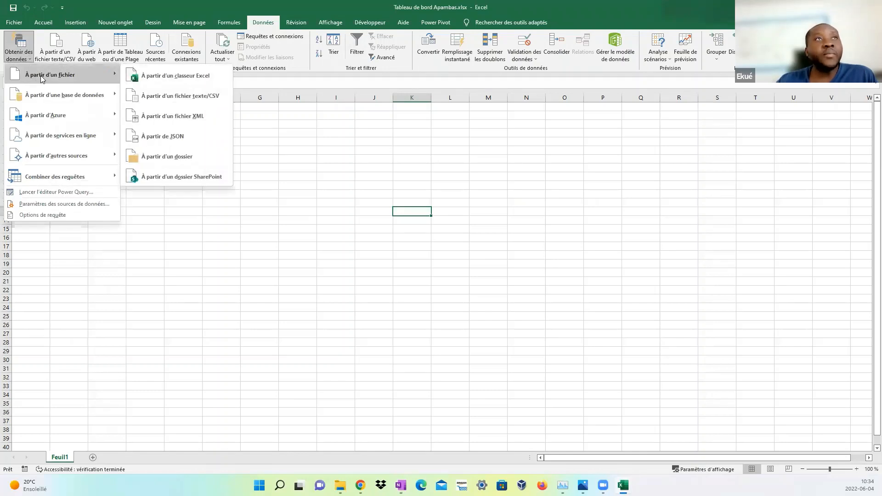
pyautogui.click(184, 80)
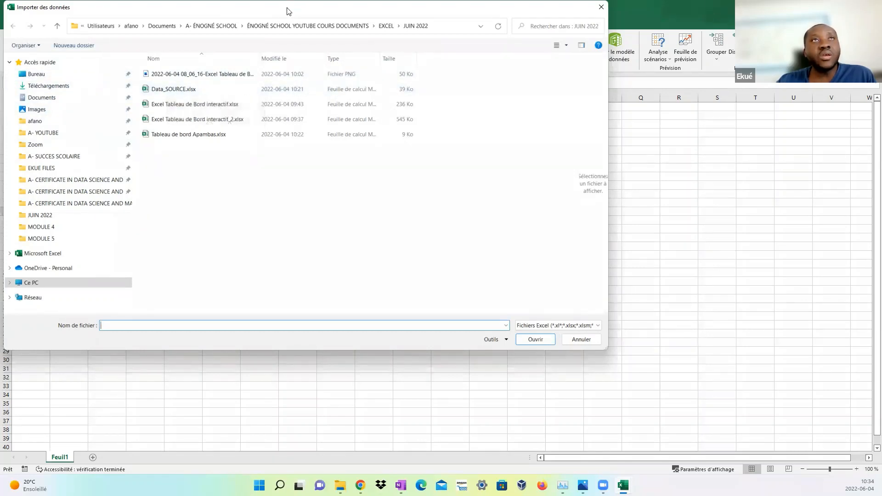
pyautogui.moveTo(286, 10); pyautogui.dragTo(326, 20)
pyautogui.click(231, 103)
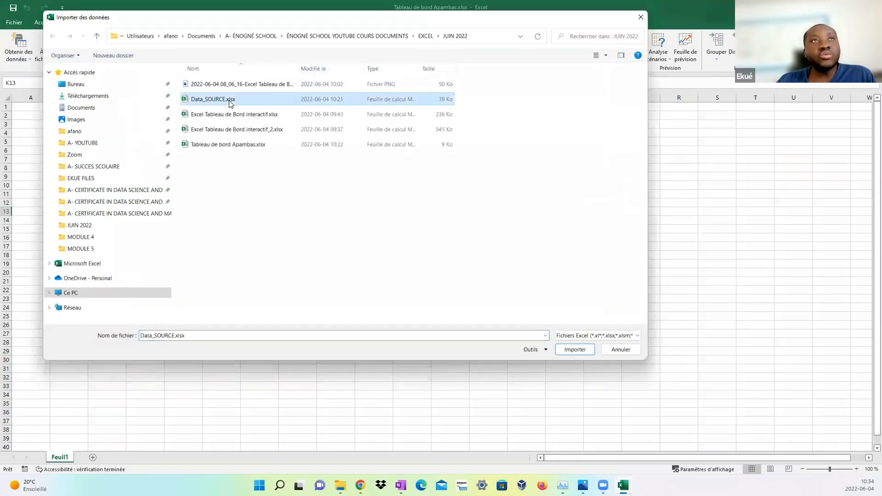
pyautogui.click(575, 350)
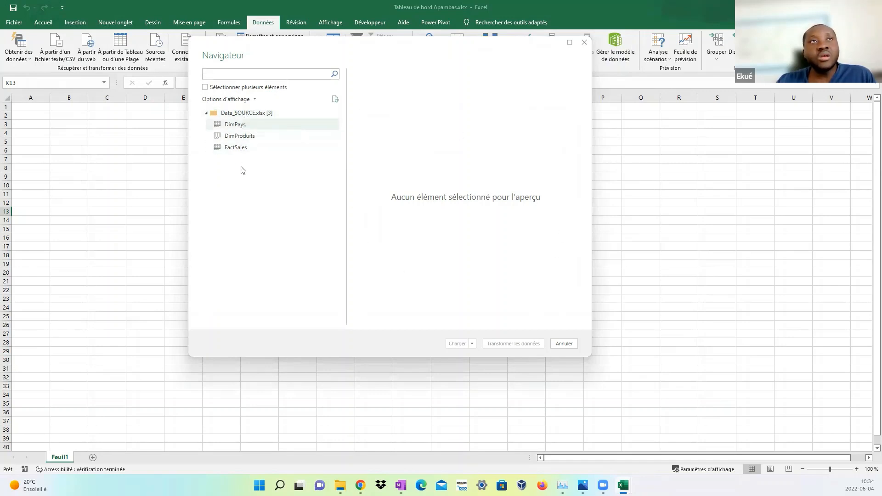
# Open the FactSales table from the source workbook in the Power Query editor, then close the editor and discard the query
pyautogui.click(231, 150)
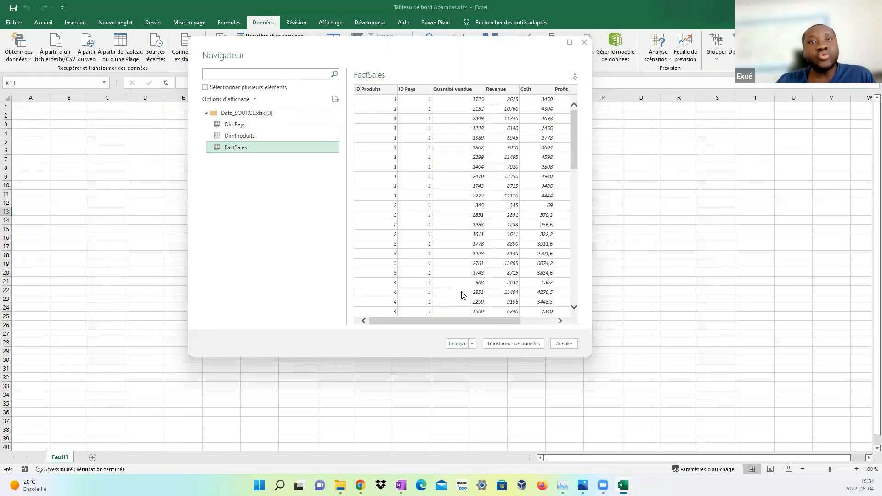
pyautogui.click(508, 347)
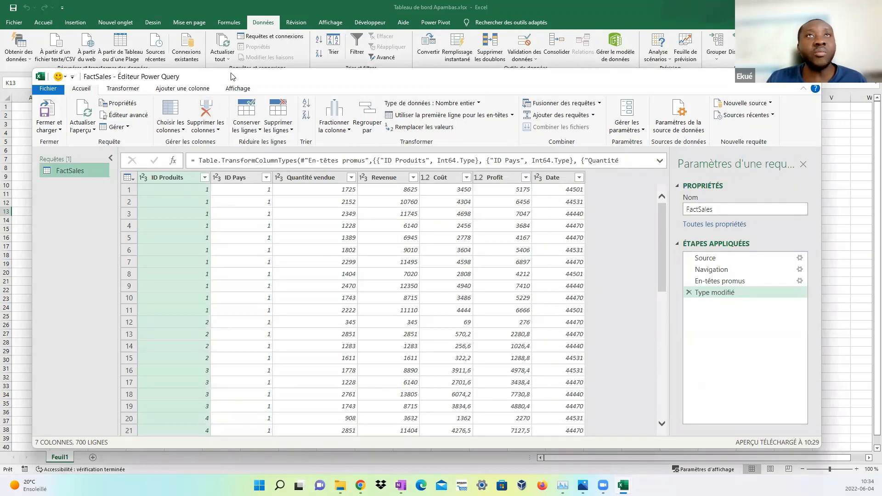
pyautogui.moveTo(230, 75); pyautogui.dragTo(231, 52)
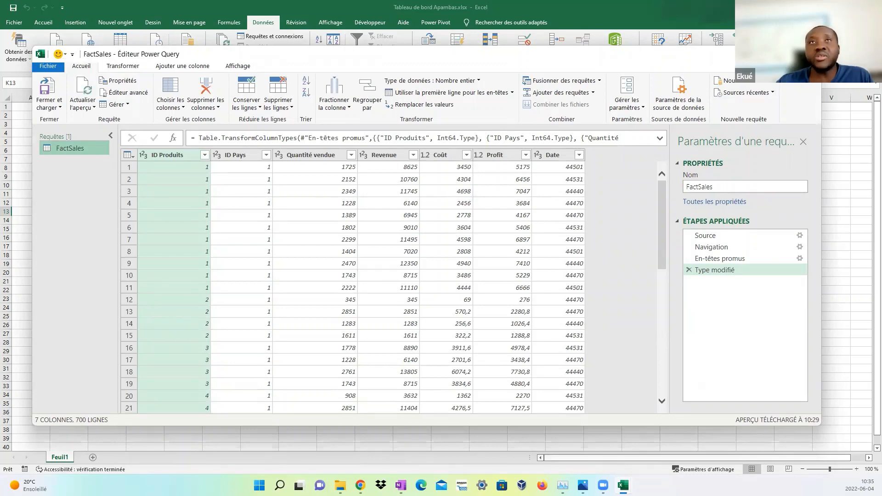
pyautogui.click(811, 53)
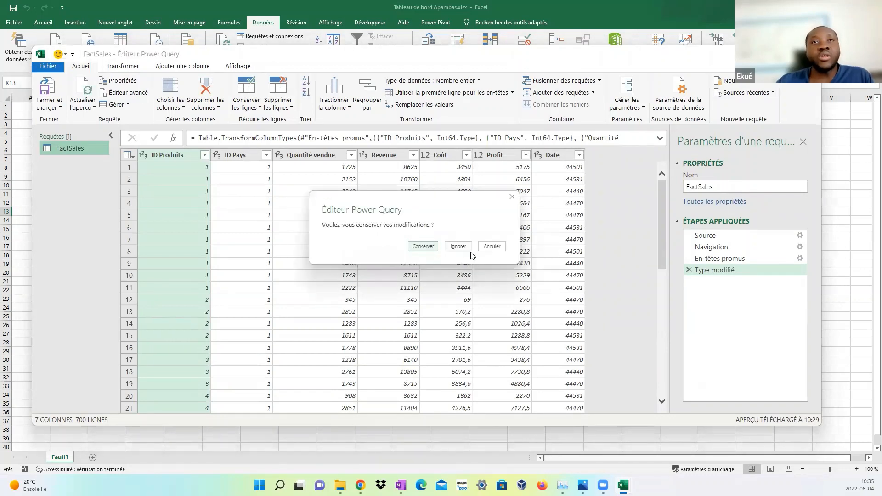
pyautogui.click(464, 251)
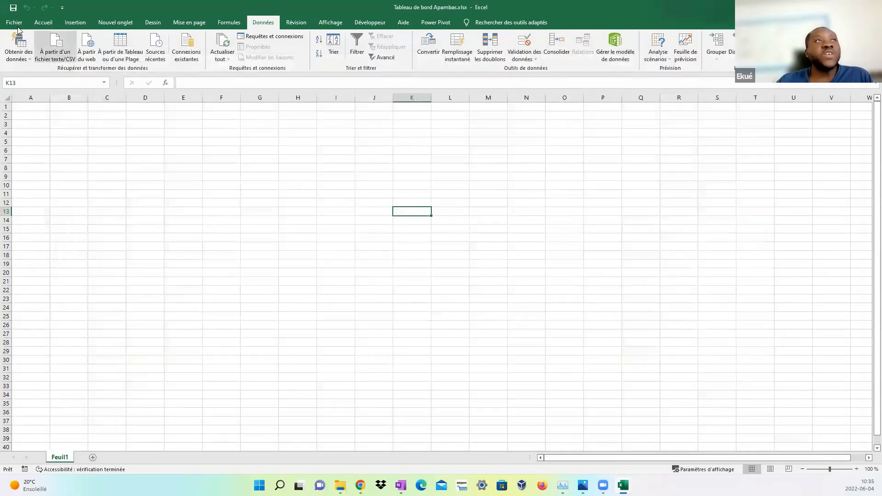
pyautogui.click(15, 24)
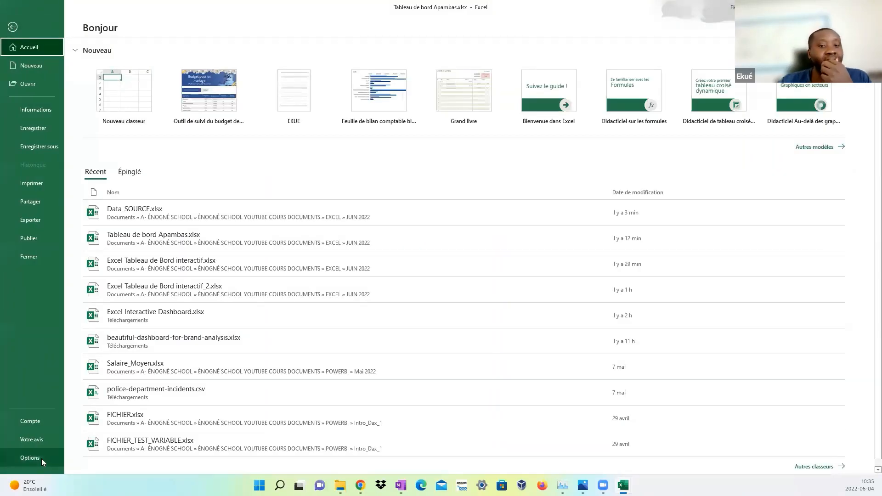
pyautogui.click(41, 459)
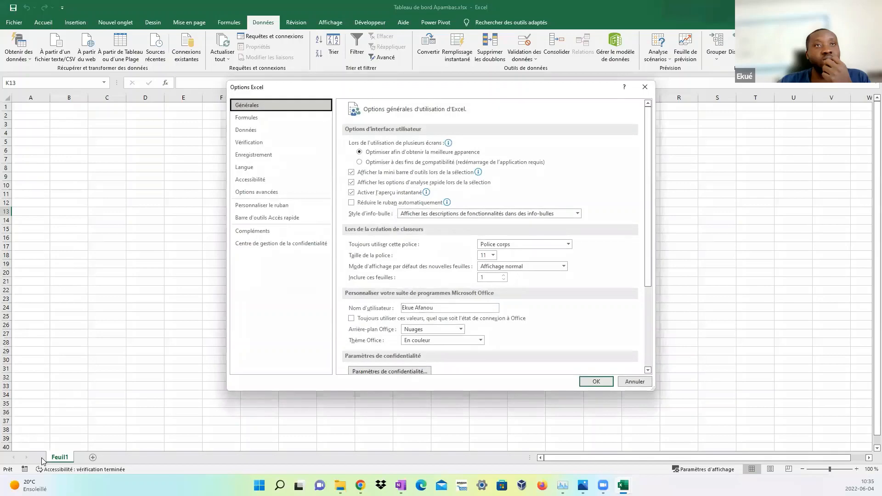
pyautogui.click(645, 86)
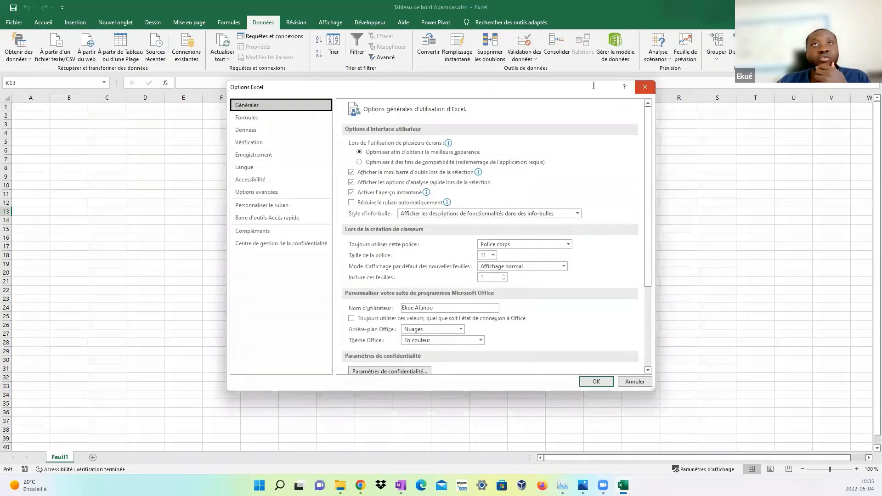
# Make sure the Microsoft Power Pivot for Excel COM add-in is enabled in the Excel options and view its commands
pyautogui.click(10, 22)
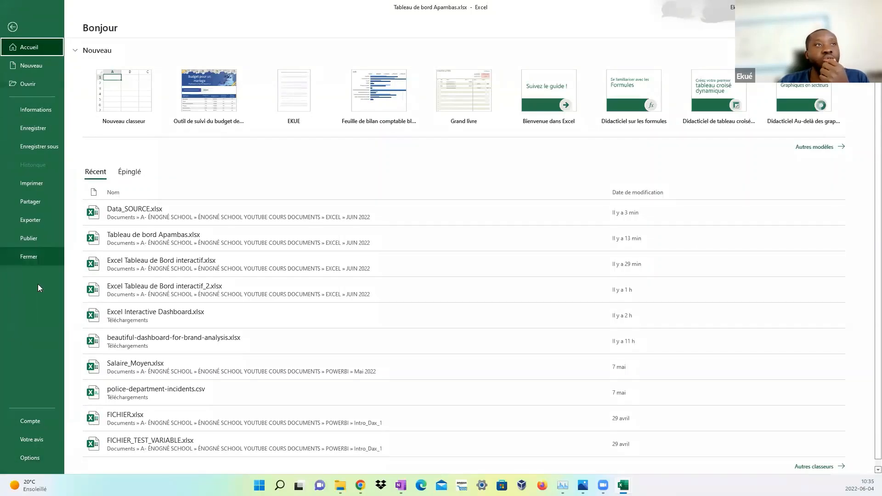
pyautogui.click(32, 458)
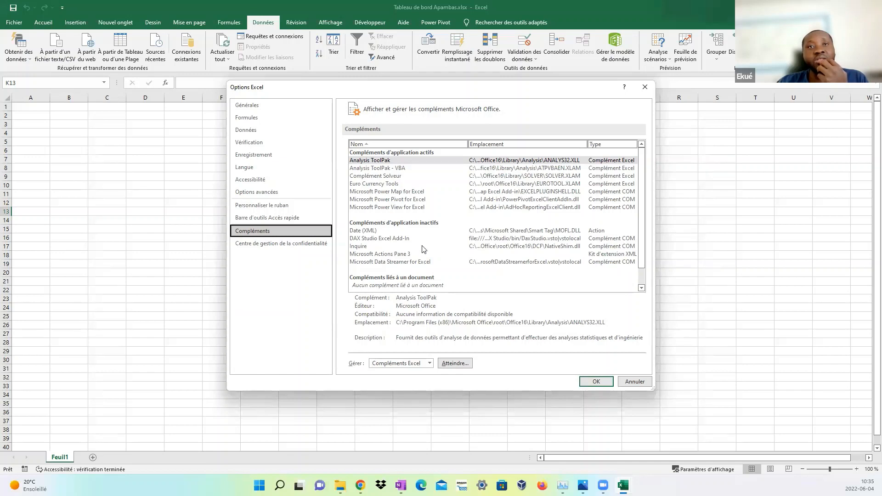
pyautogui.click(431, 364)
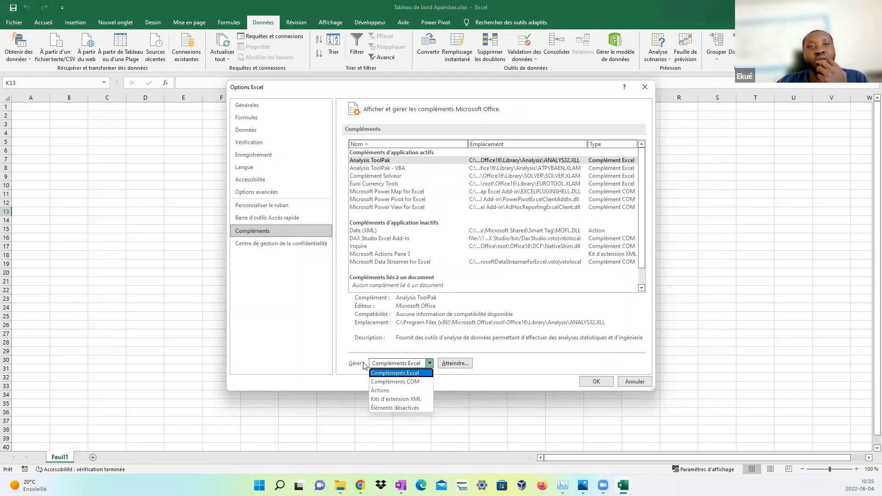
pyautogui.click(398, 385)
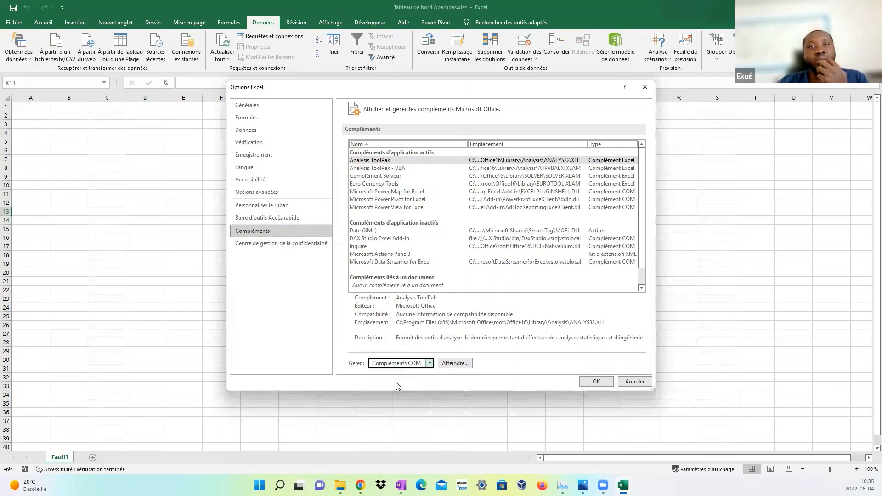
pyautogui.click(455, 364)
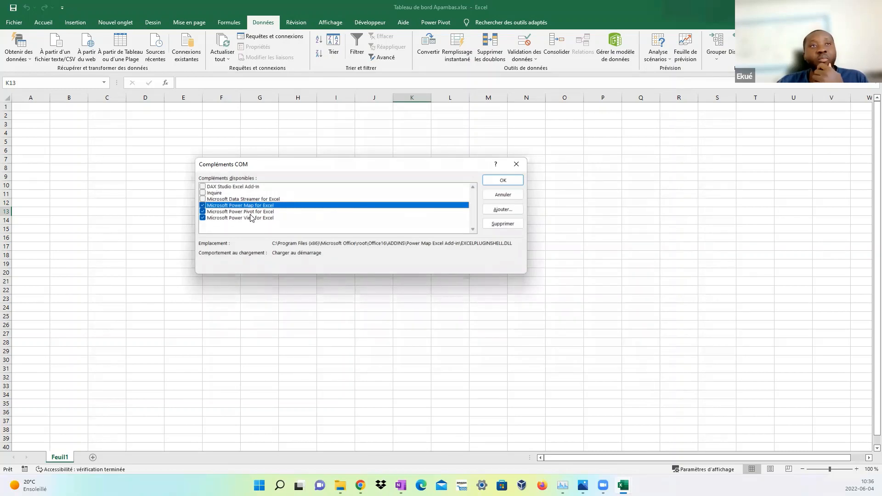
pyautogui.click(203, 211)
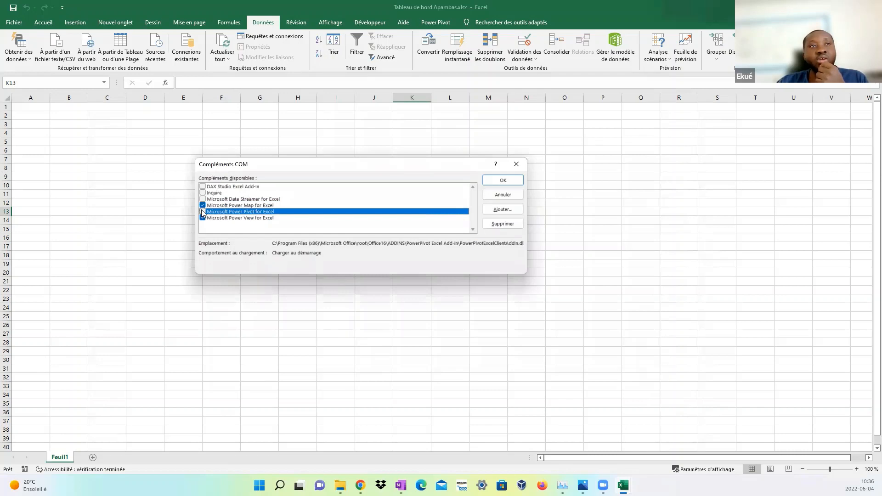
pyautogui.click(202, 212)
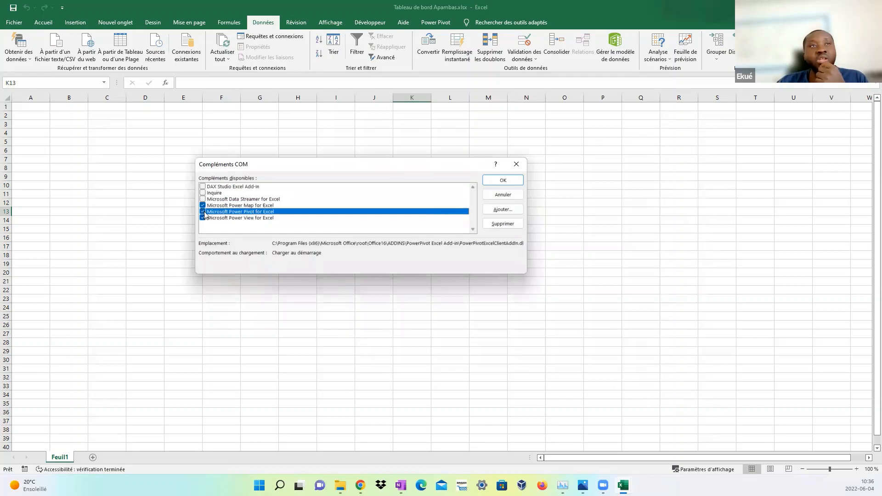
pyautogui.click(500, 181)
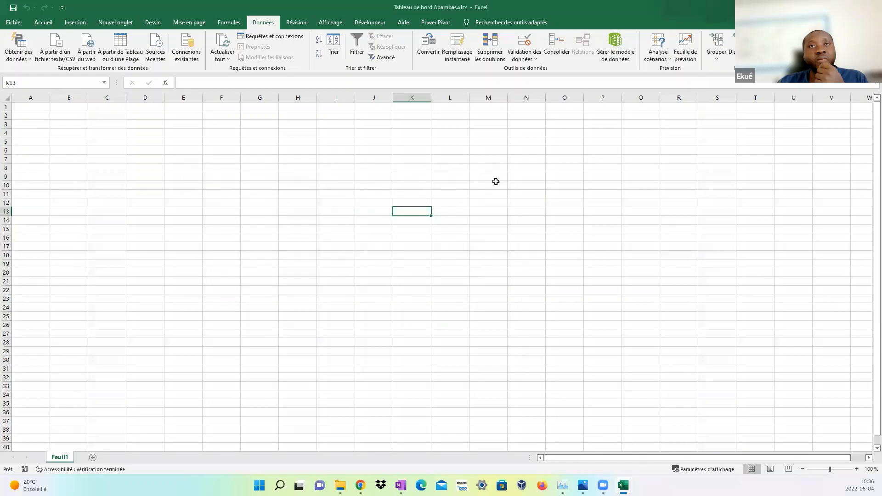
pyautogui.click(441, 24)
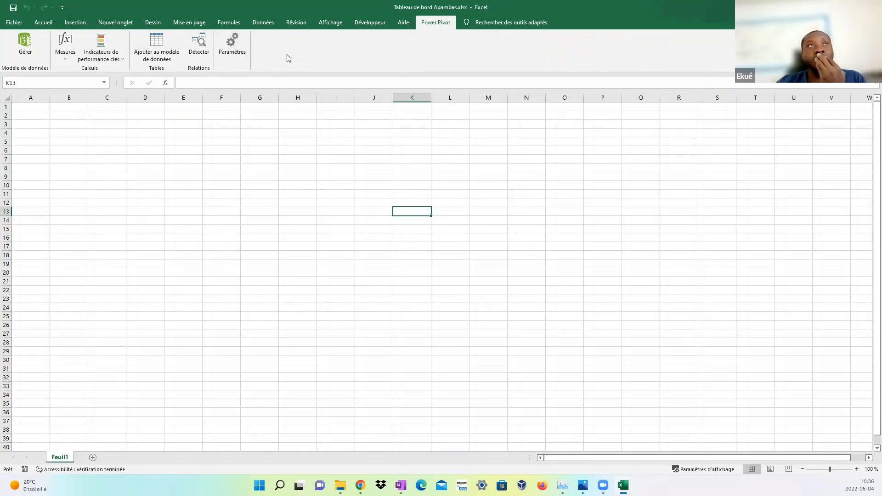
# Get data from an Excel workbook, using Data_SOURCE.xlsx as the source
pyautogui.click(267, 24)
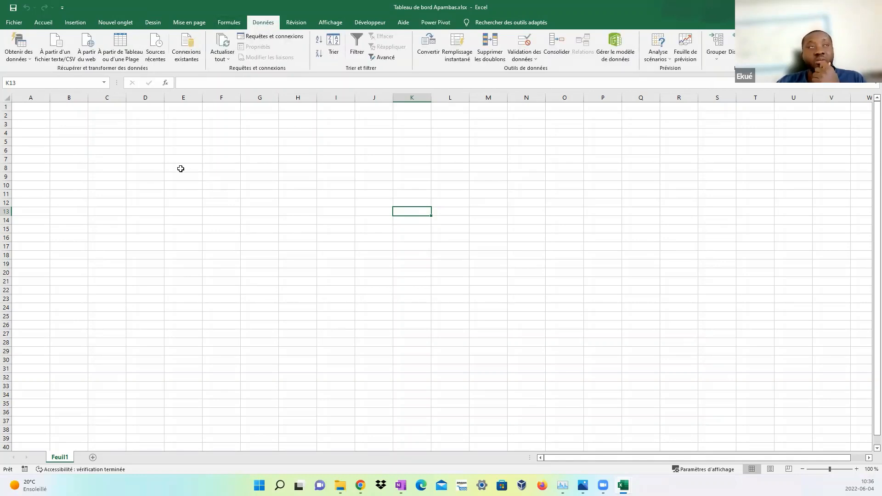
pyautogui.click(21, 55)
pyautogui.moveTo(37, 78)
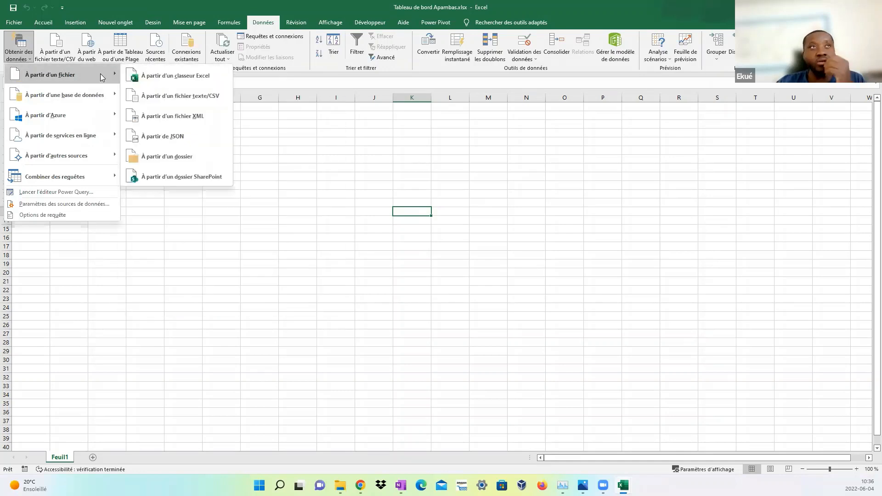
pyautogui.click(184, 81)
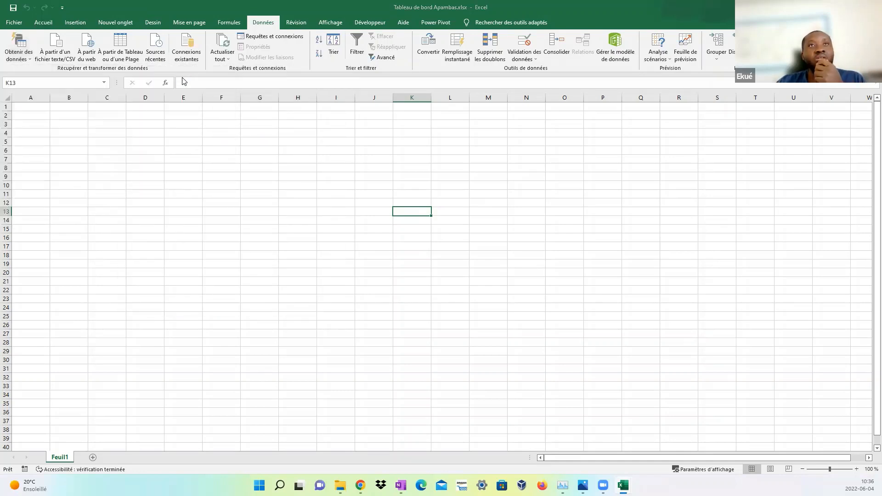
pyautogui.click(243, 99)
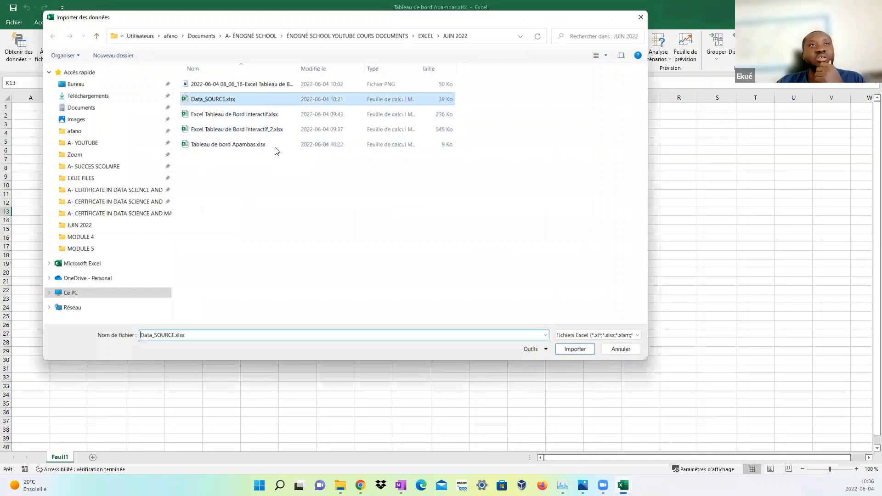
pyautogui.click(566, 349)
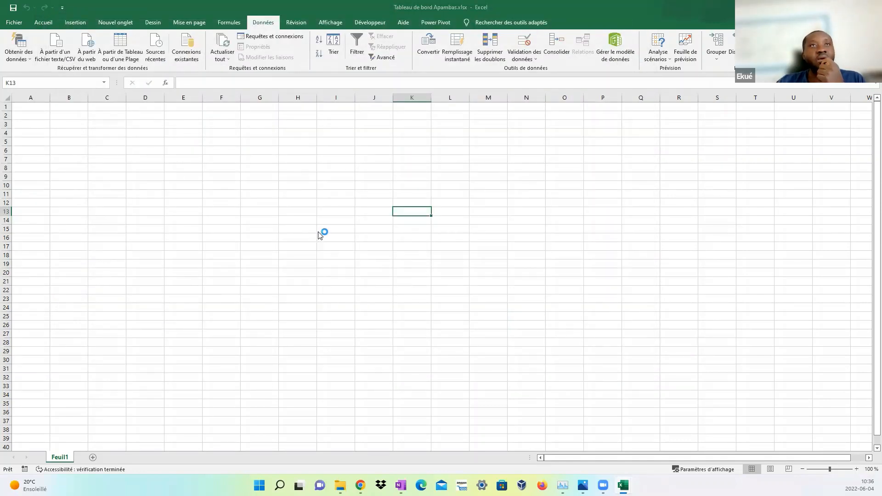
# Open the FactSales table for transformation in the Power Query editor and place its window below the workbook's ribbon
pyautogui.click(238, 147)
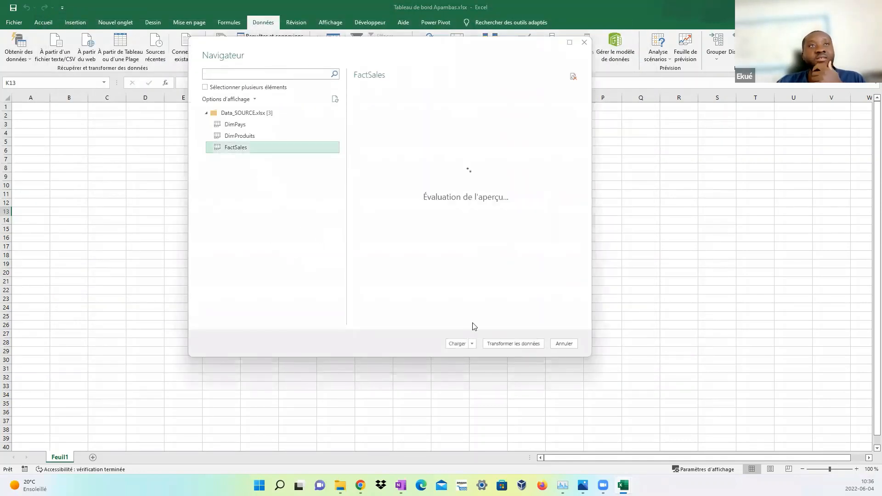
pyautogui.click(516, 346)
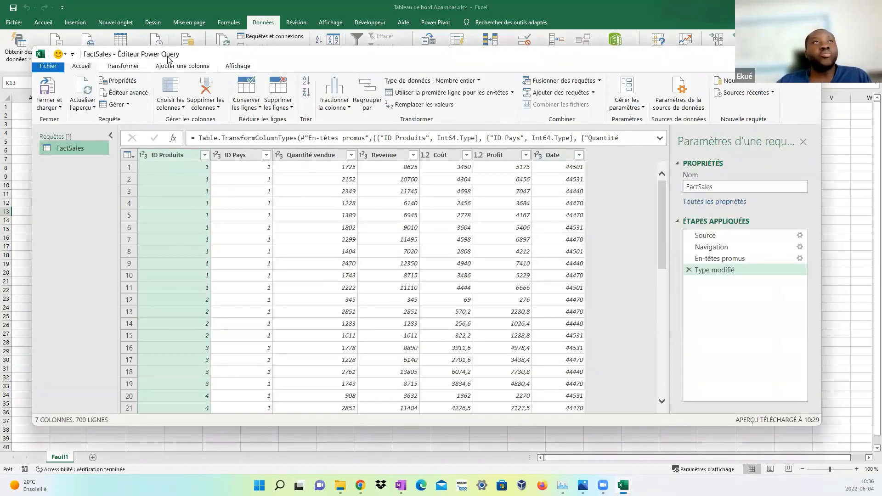
pyautogui.moveTo(692, 56); pyautogui.dragTo(684, 46)
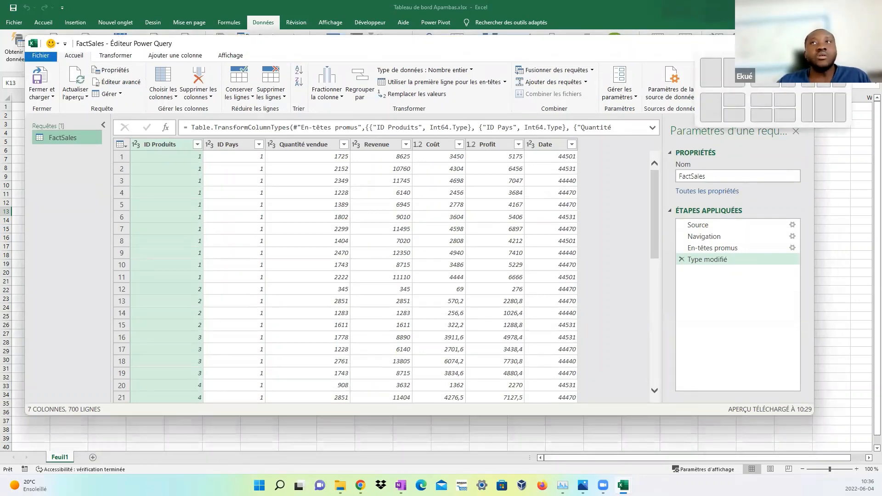
pyautogui.click(773, 43)
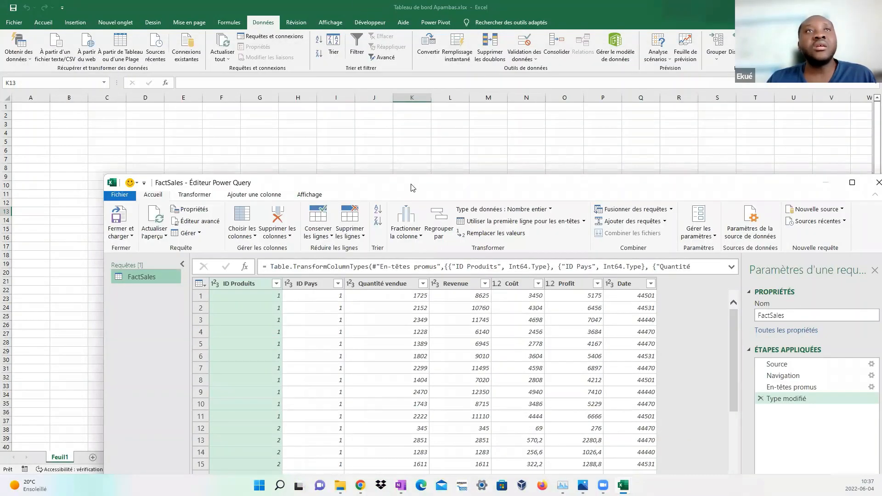
pyautogui.moveTo(409, 184); pyautogui.dragTo(391, 72)
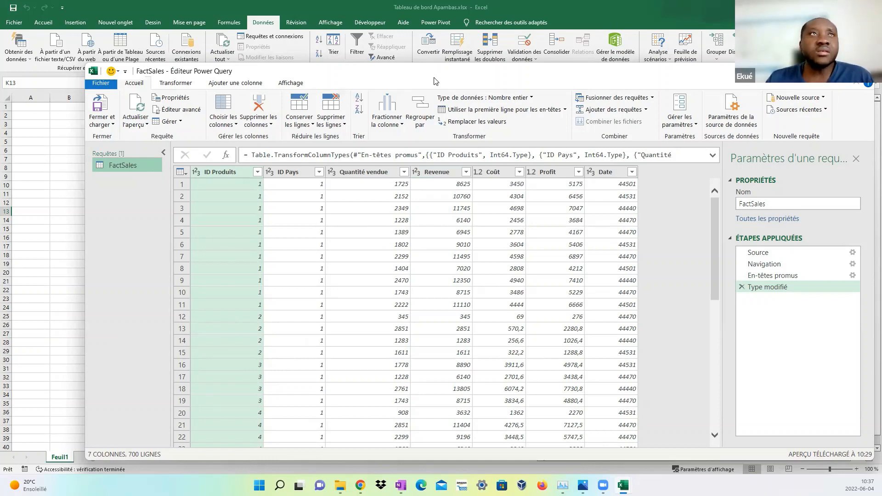
pyautogui.moveTo(434, 78); pyautogui.dragTo(427, 102)
# Examine the Power Query editor's commands for transforming data, adding columns and display, and compare its layout with the workbook's ribbon
pyautogui.click(175, 111)
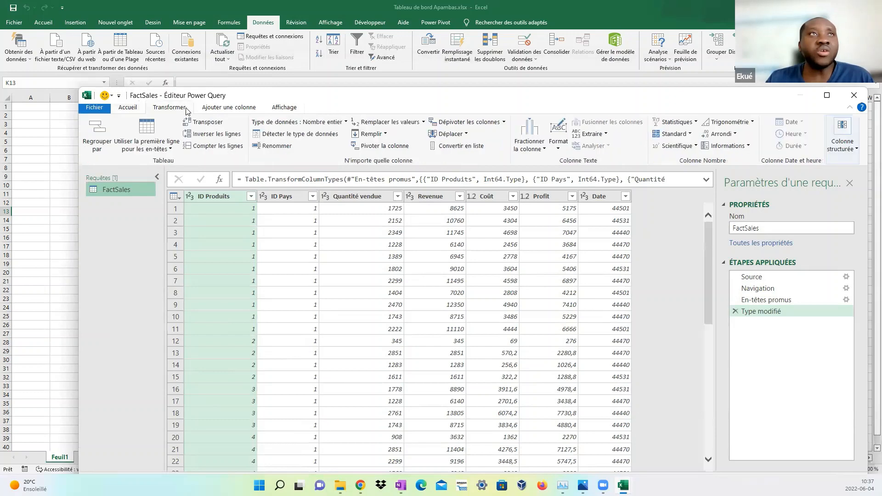
pyautogui.click(215, 109)
pyautogui.click(282, 111)
pyautogui.click(230, 112)
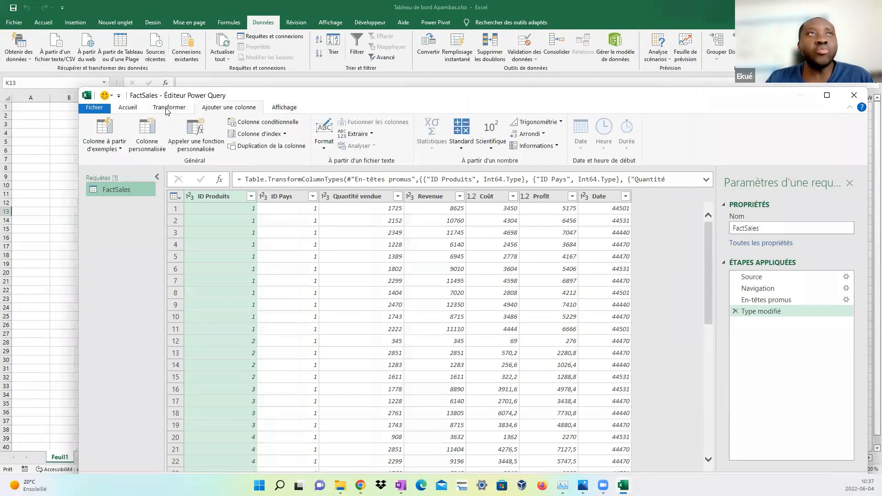
pyautogui.click(168, 111)
pyautogui.click(133, 110)
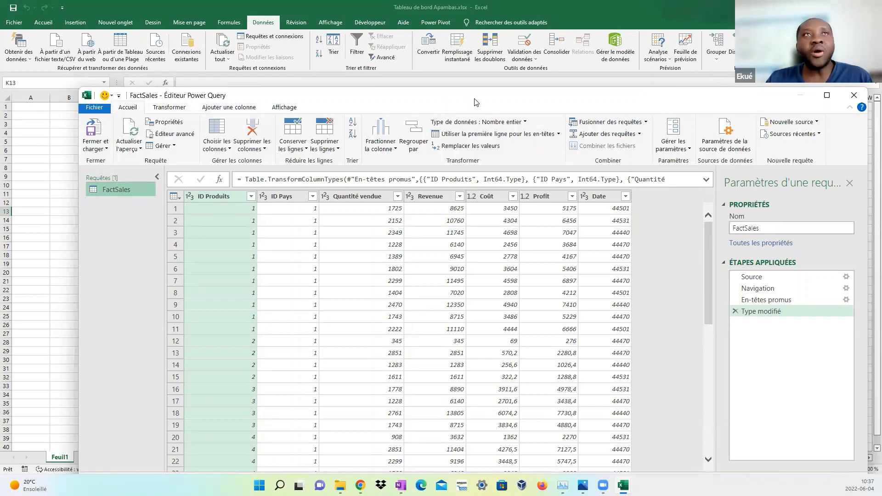
pyautogui.moveTo(475, 102); pyautogui.dragTo(438, 127)
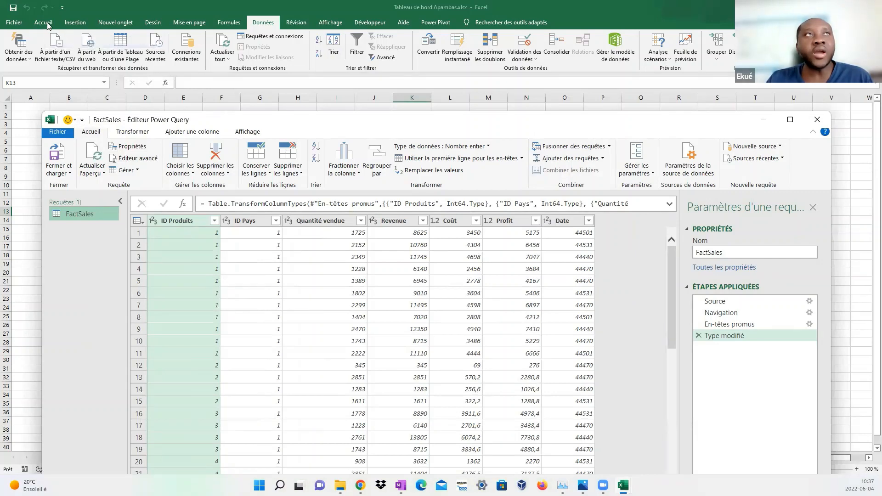
pyautogui.click(132, 132)
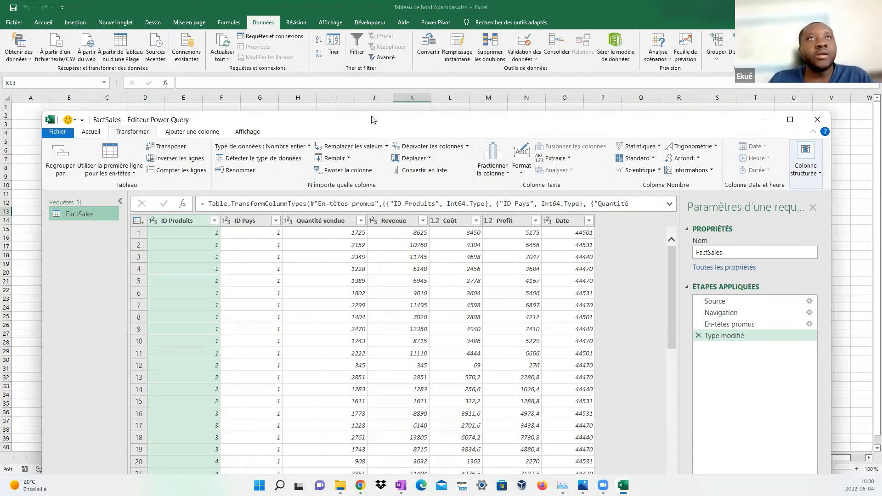
pyautogui.moveTo(375, 119); pyautogui.dragTo(377, 111)
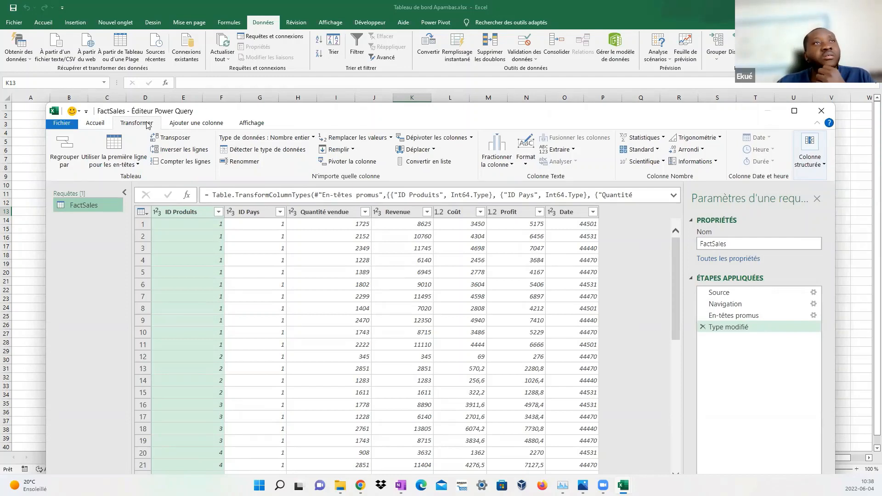
pyautogui.click(194, 125)
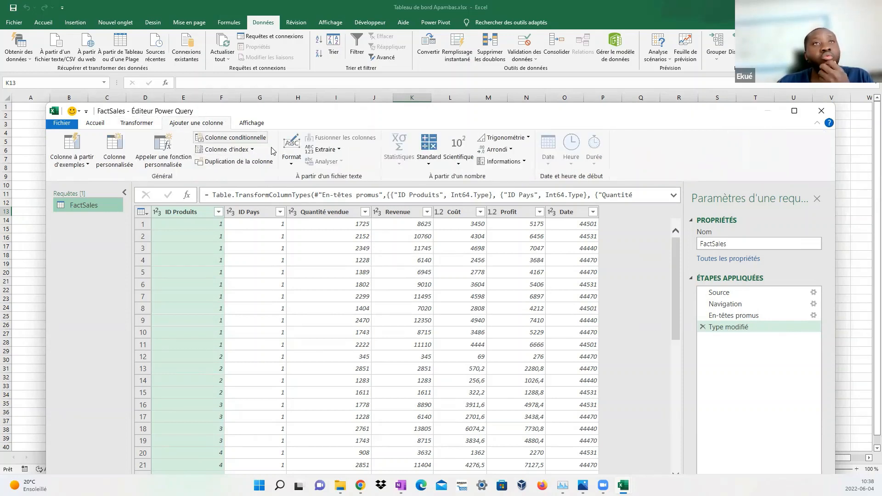
pyautogui.click(249, 124)
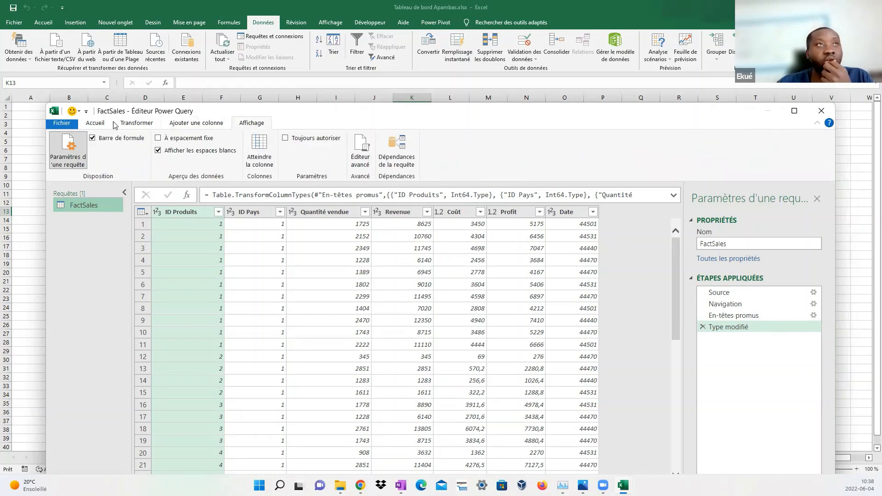
pyautogui.click(98, 125)
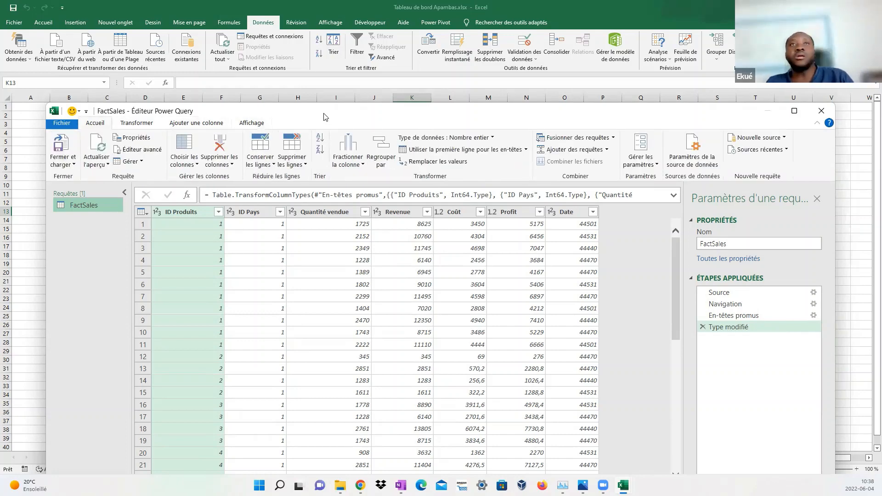
pyautogui.moveTo(324, 116); pyautogui.dragTo(316, 110)
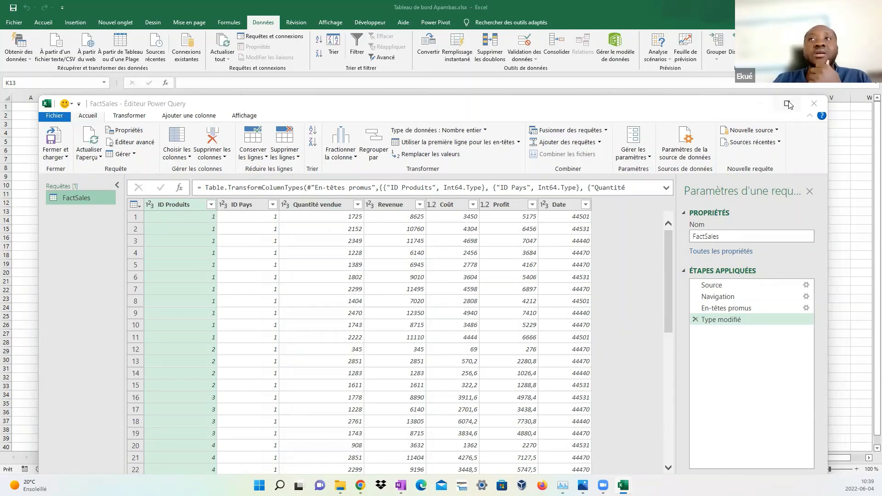
# Maximize the Power Query editor window and widen the area that lists the queries
pyautogui.moveTo(788, 105)
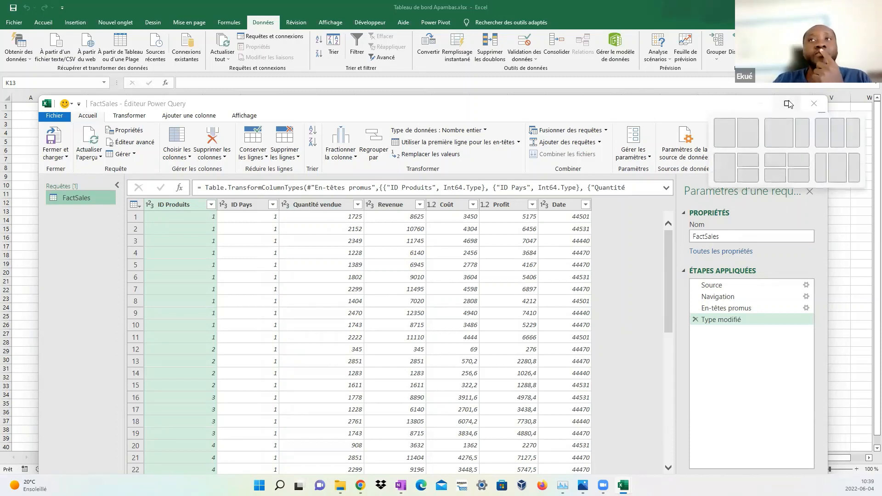
pyautogui.click(788, 104)
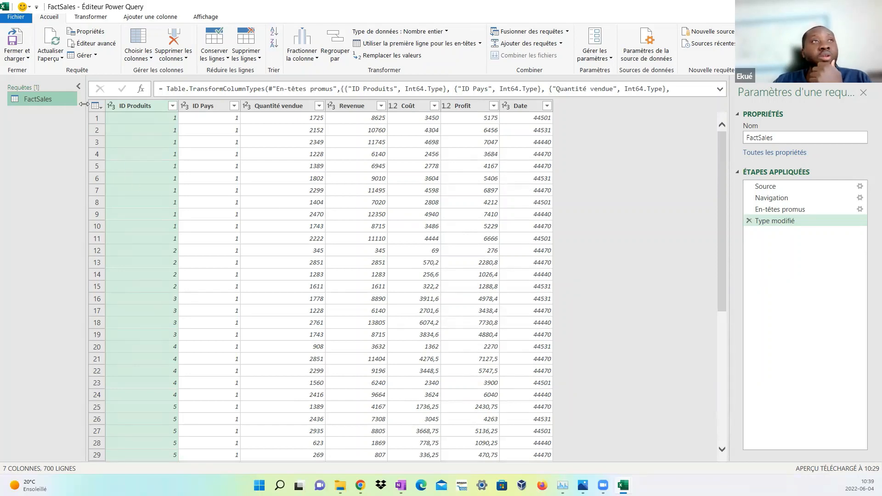
pyautogui.moveTo(84, 104); pyautogui.dragTo(108, 103)
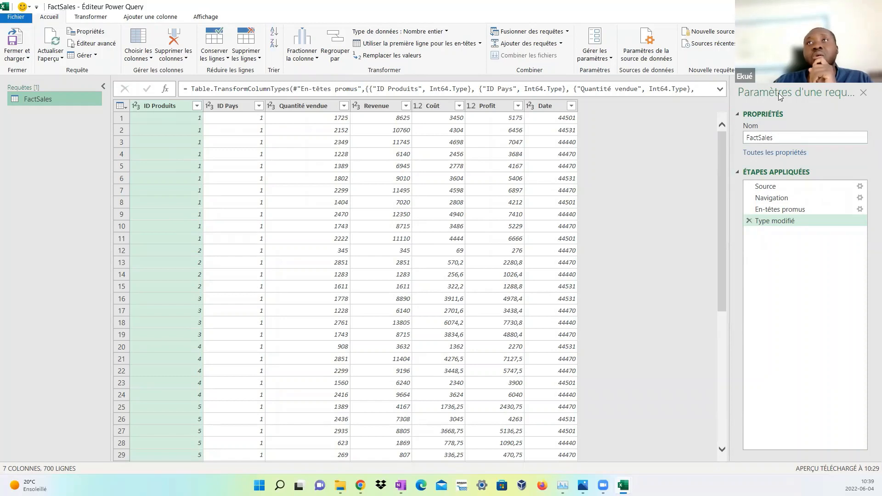
# Rename the FactSales query as Ventes
pyautogui.click(779, 136)
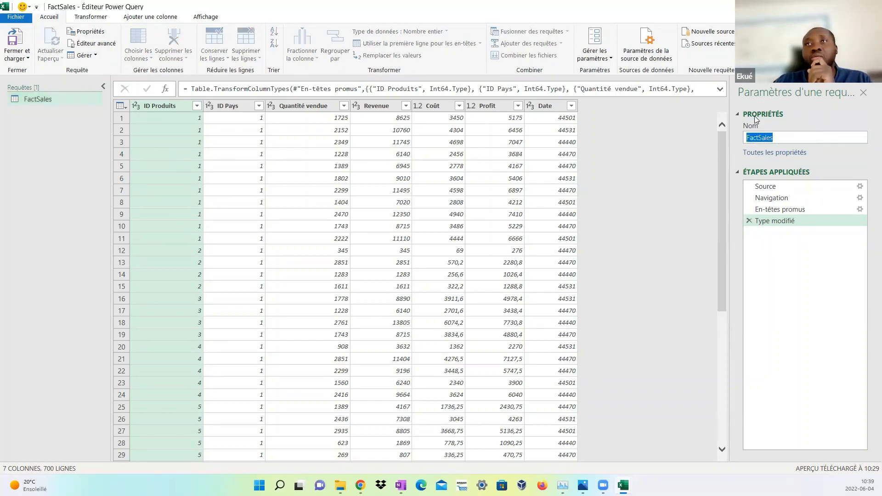
pyautogui.moveTo(786, 137); pyautogui.dragTo(736, 132)
pyautogui.write('Ventes')
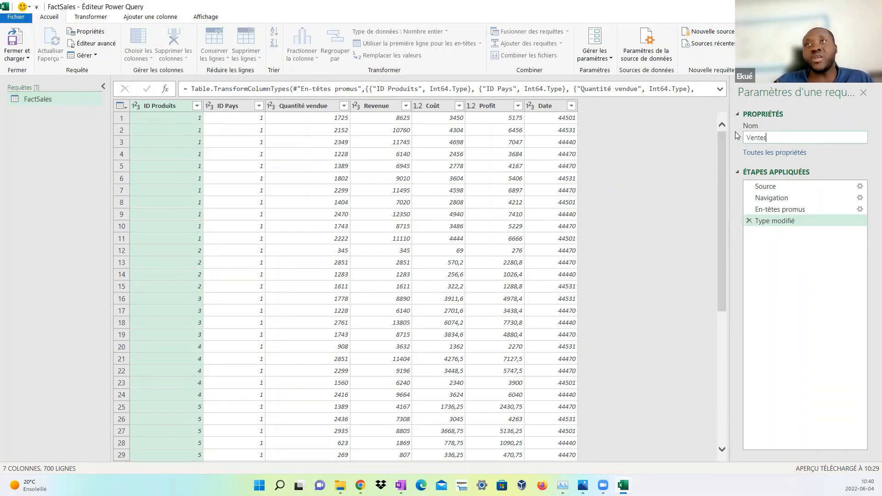
pyautogui.click(851, 154)
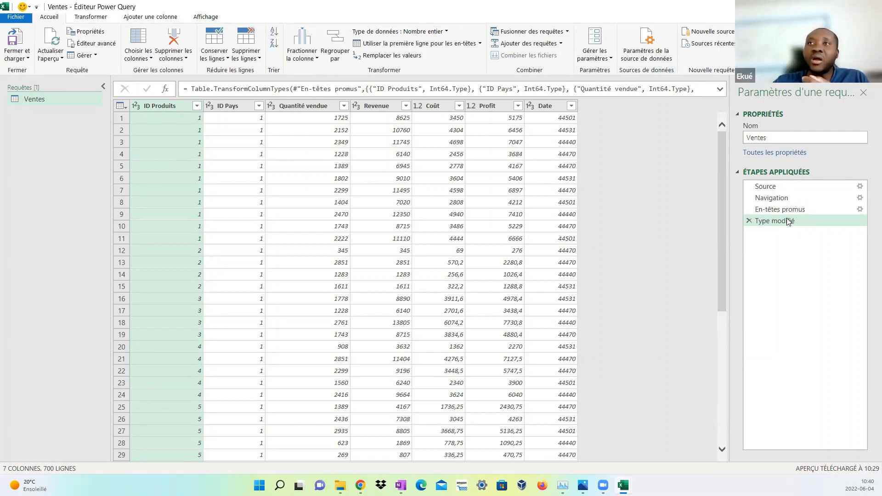
# Examine the query's Source and Navigation steps, with the full formula shown, to see how the workbook file and its FactSales sheet are reached
pyautogui.click(777, 187)
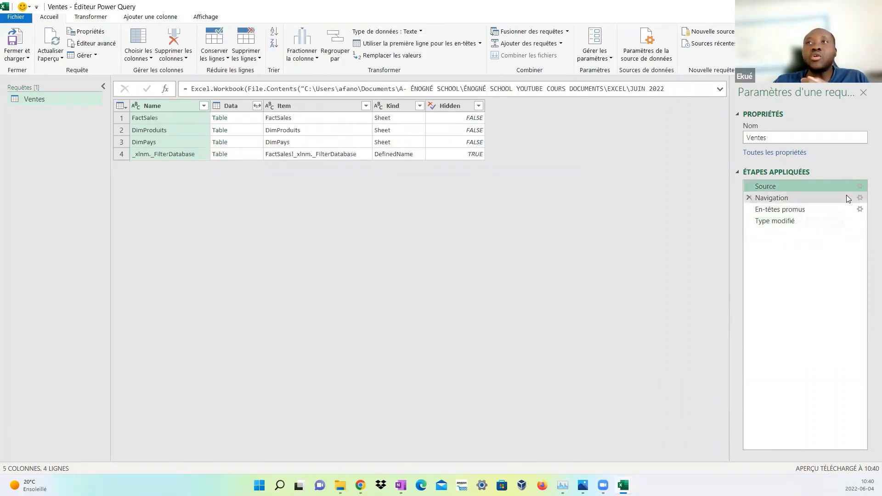
pyautogui.click(720, 90)
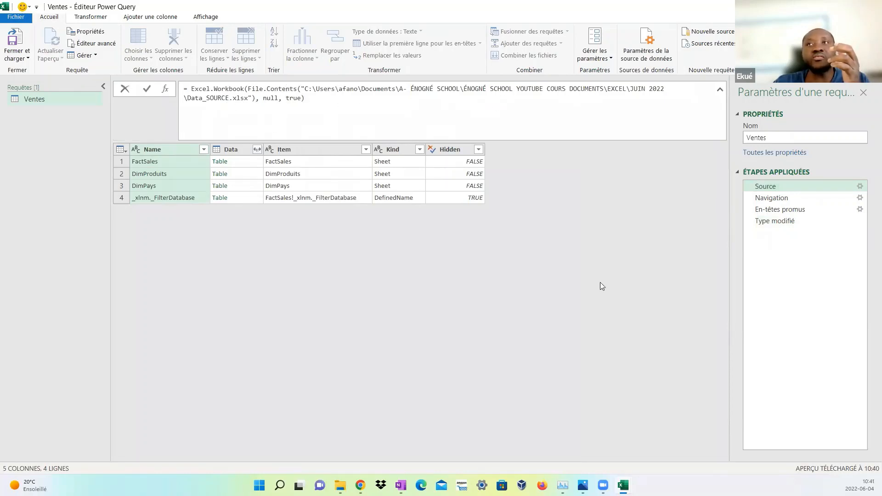
pyautogui.click(607, 214)
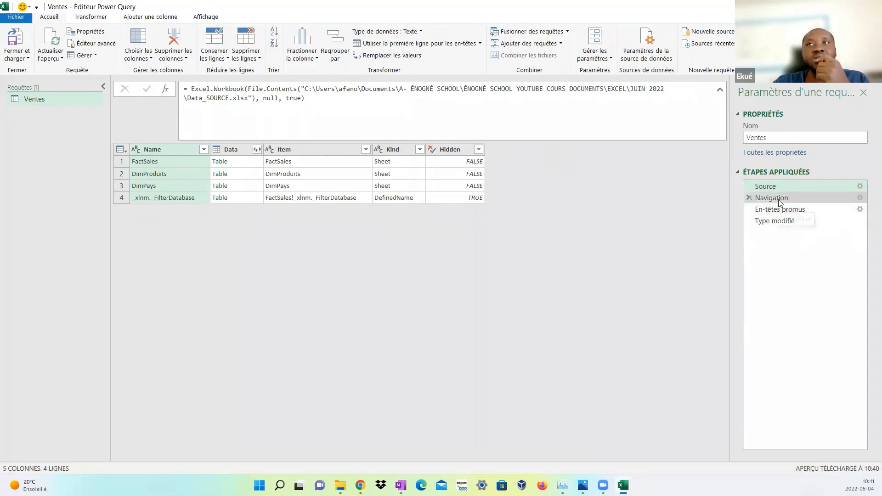
pyautogui.click(765, 194)
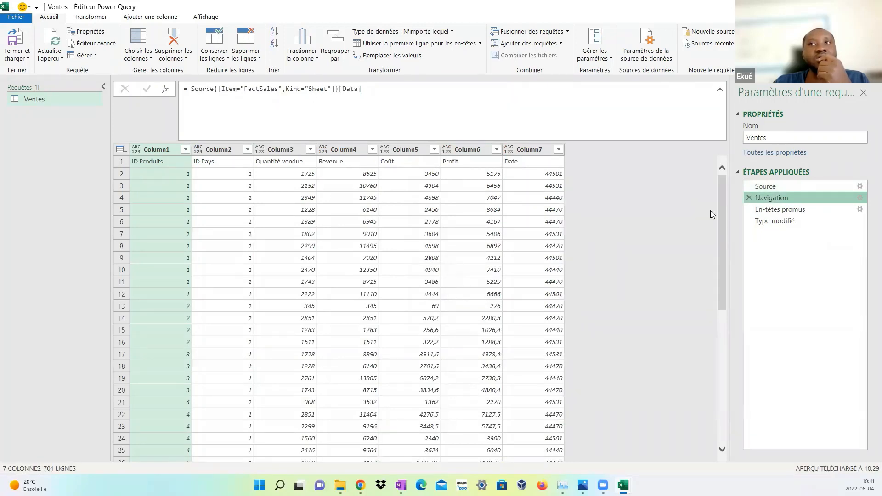
pyautogui.click(778, 187)
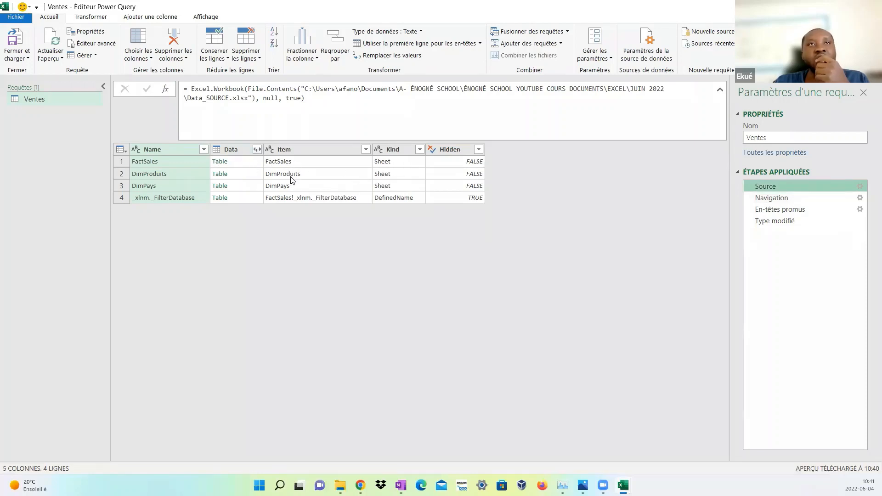
pyautogui.click(776, 198)
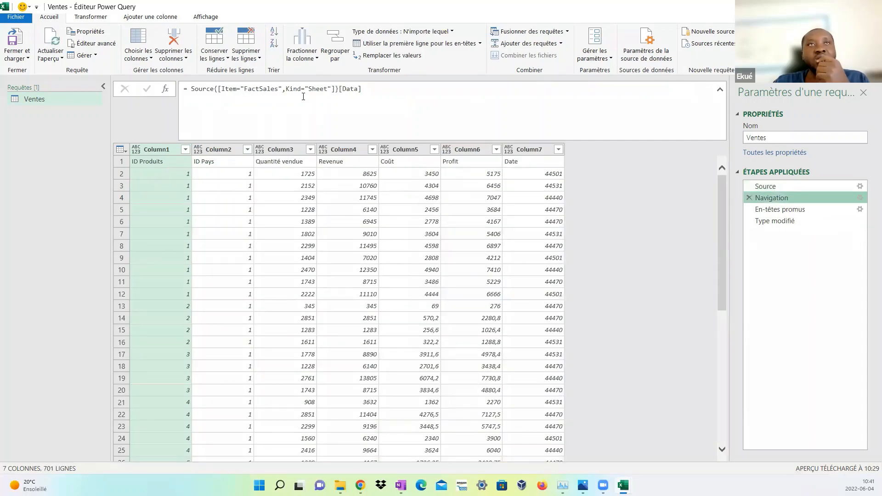
pyautogui.click(794, 210)
pyautogui.click(789, 197)
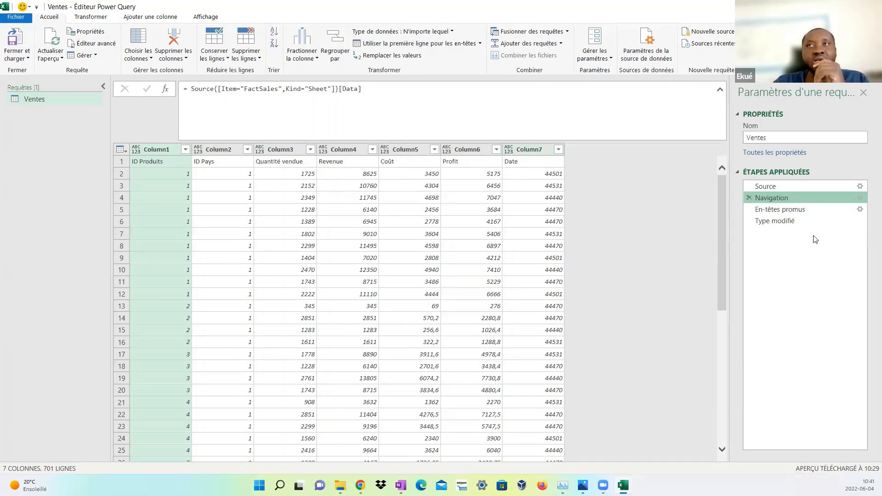
# Compare the En-têtes promus step with Navigation and inspect Type modifié to see how column headers and data types are assigned
pyautogui.click(782, 209)
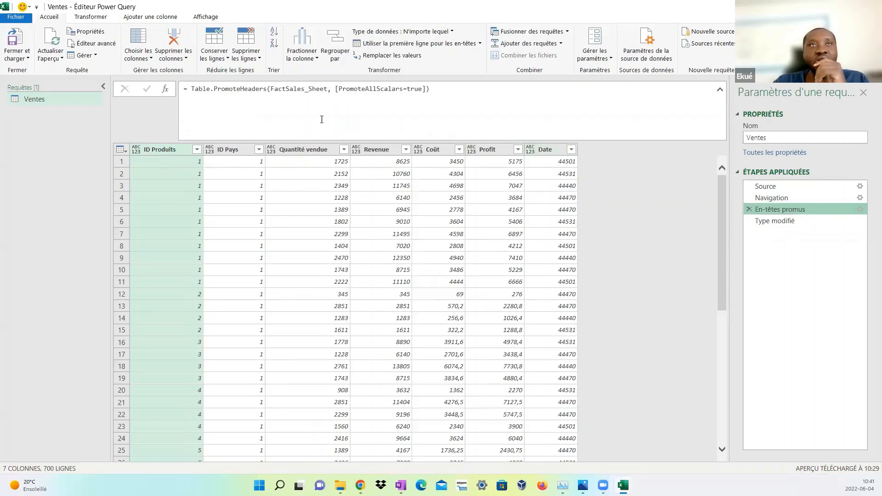
pyautogui.click(815, 199)
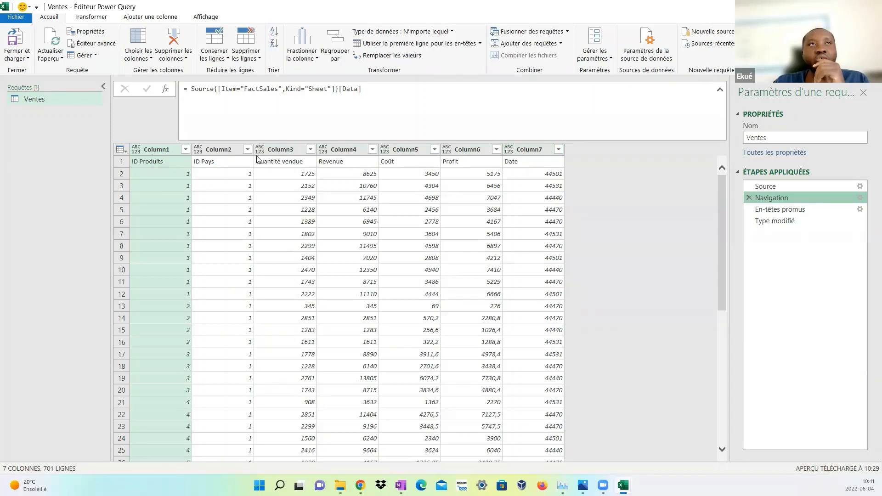
pyautogui.click(804, 211)
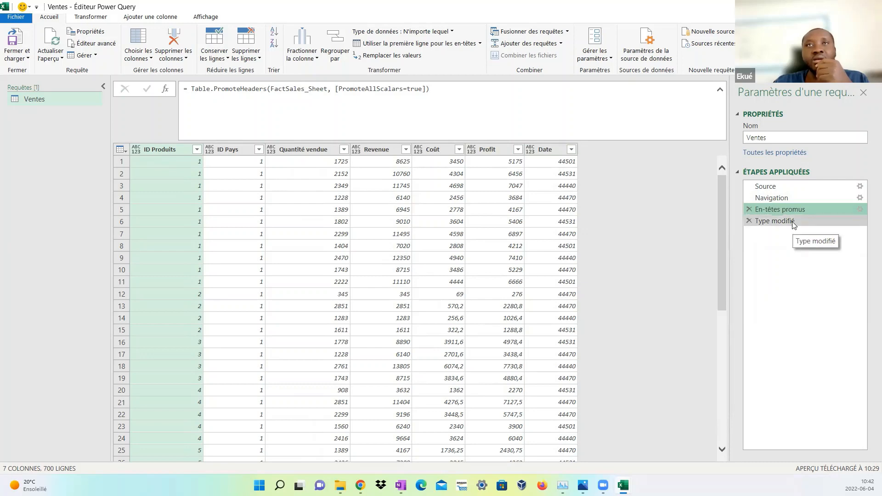
pyautogui.moveTo(793, 223)
pyautogui.mouseDown()
pyautogui.moveTo(782, 212)
pyautogui.moveTo(783, 228)
pyautogui.mouseUp()
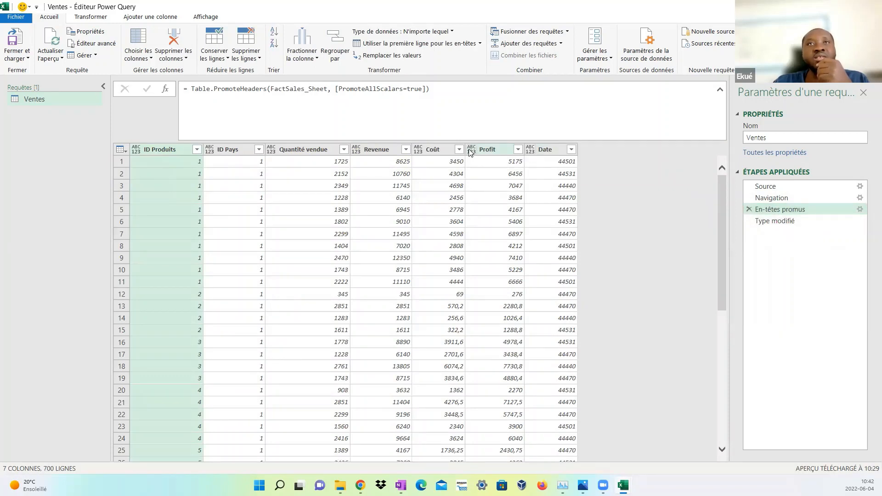
pyautogui.click(801, 224)
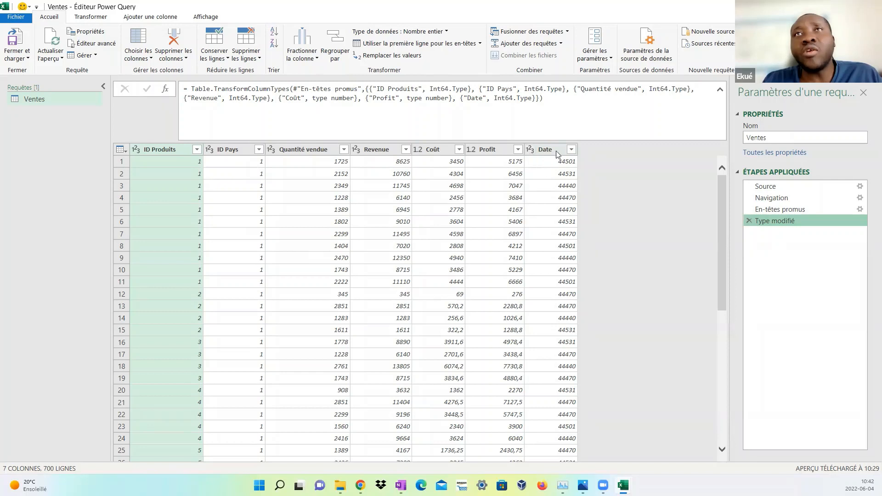
# Try converting the Date column to the Date type as a separate new step, and delete that applied step
pyautogui.click(530, 150)
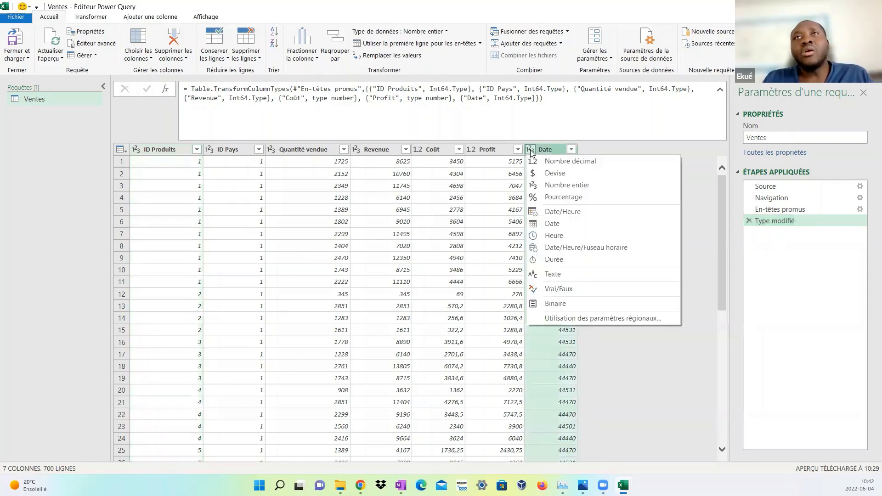
pyautogui.click(567, 227)
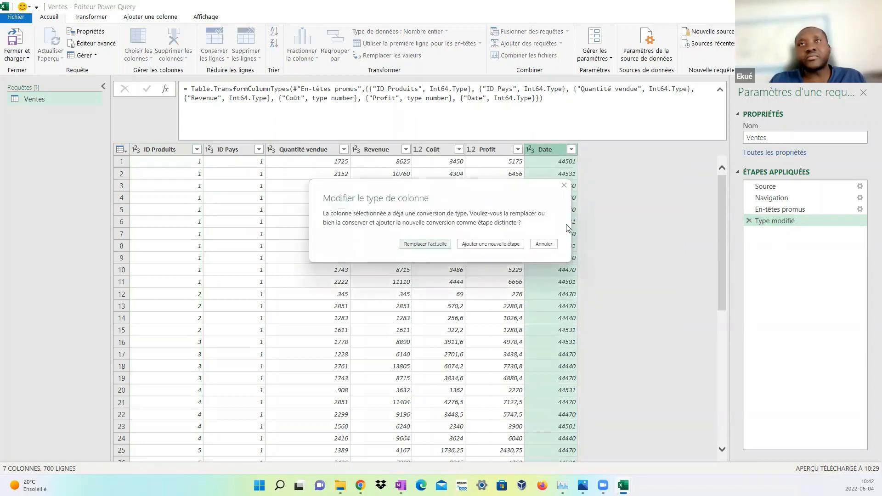
pyautogui.click(482, 247)
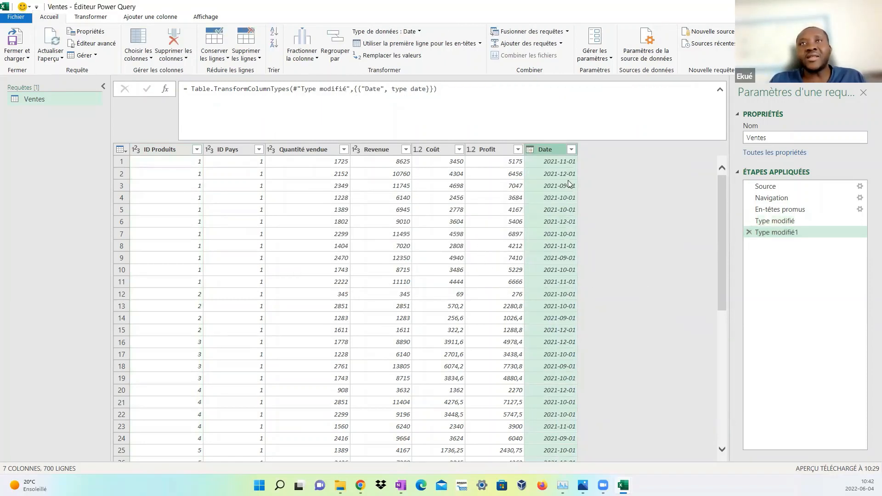
pyautogui.click(749, 232)
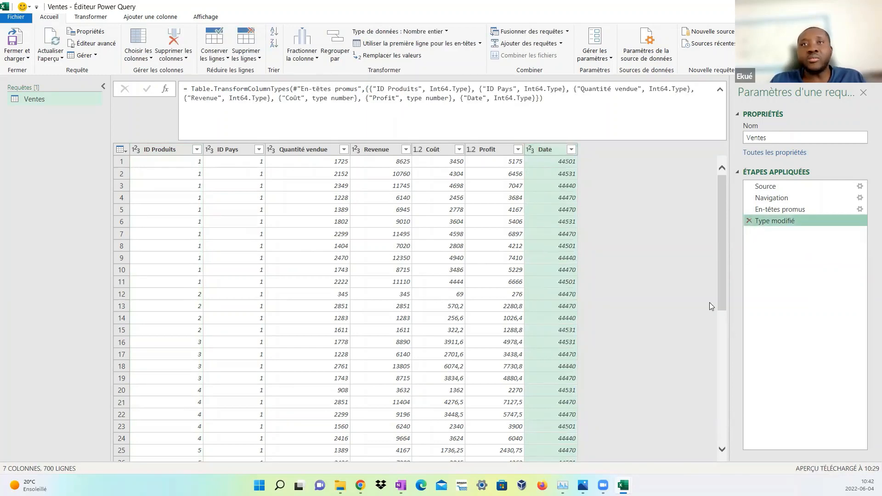
# Open the data type choices for the Date column
pyautogui.click(530, 151)
pyautogui.click(702, 181)
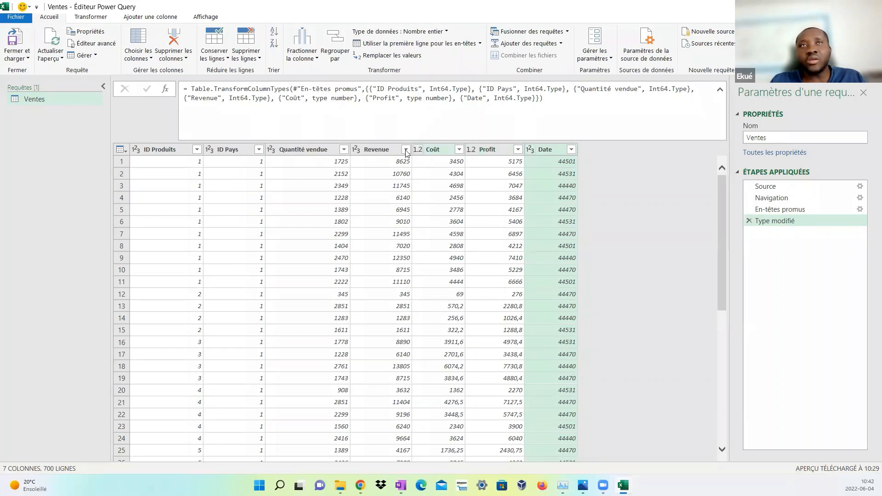
pyautogui.click(532, 150)
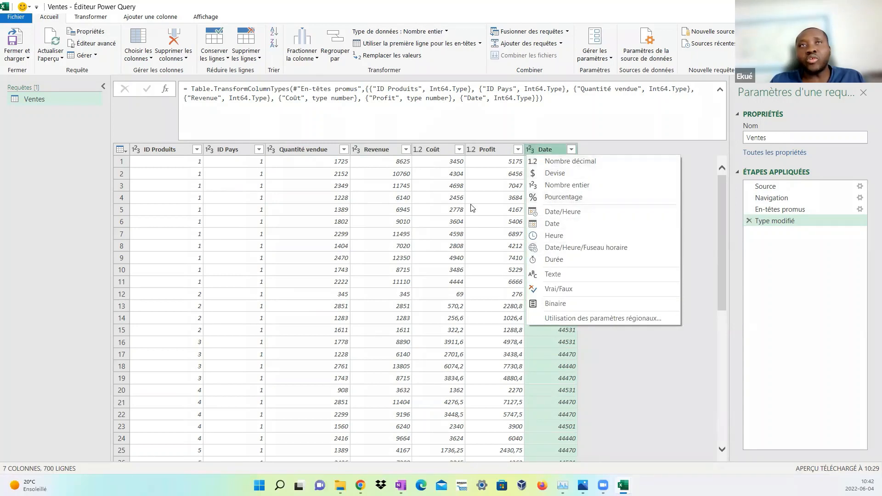
# Convert the Revenue column to the Devise type, adding the conversion as a new step
pyautogui.click(393, 120)
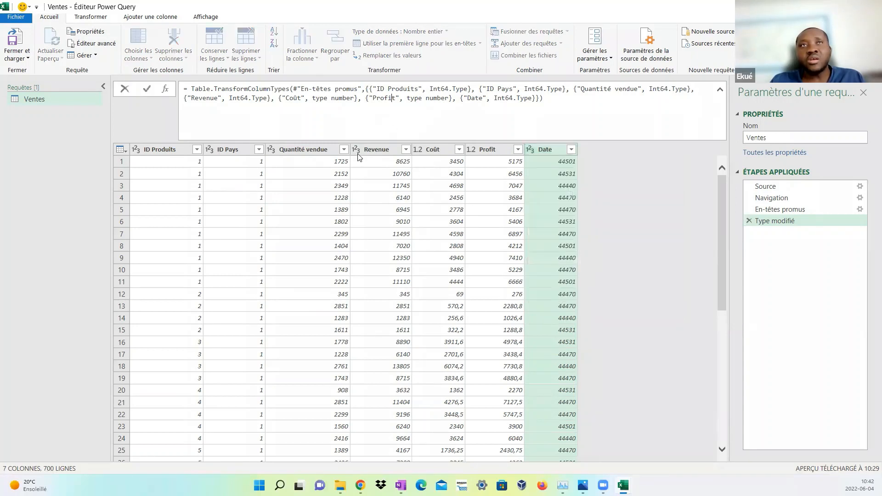
pyautogui.click(357, 151)
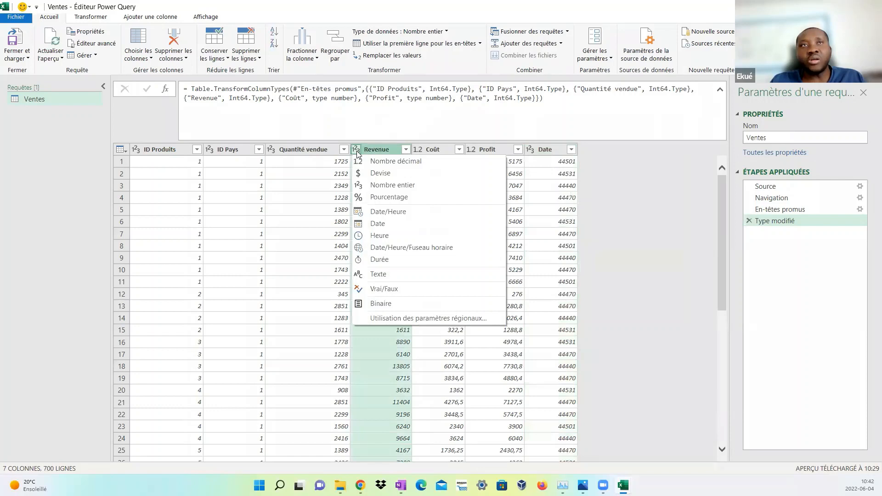
pyautogui.click(376, 173)
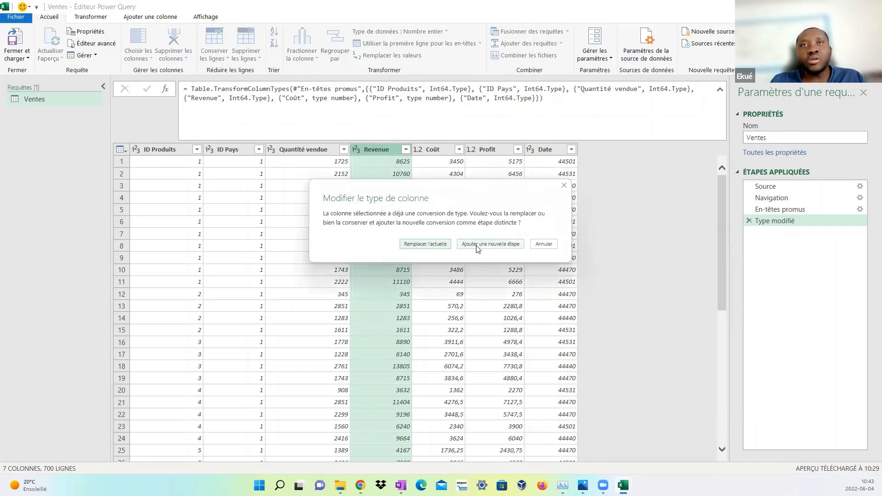
pyautogui.click(477, 248)
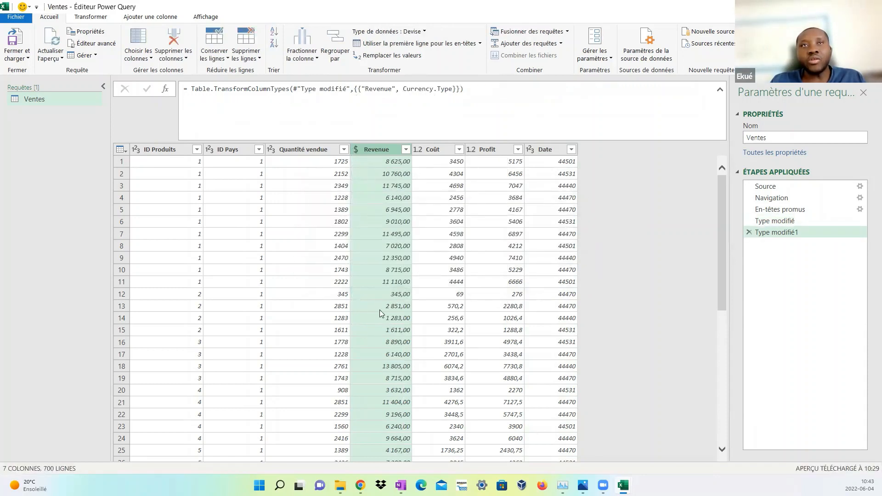
# Convert the Coût and Profit columns to the Devise type
pyautogui.click(419, 150)
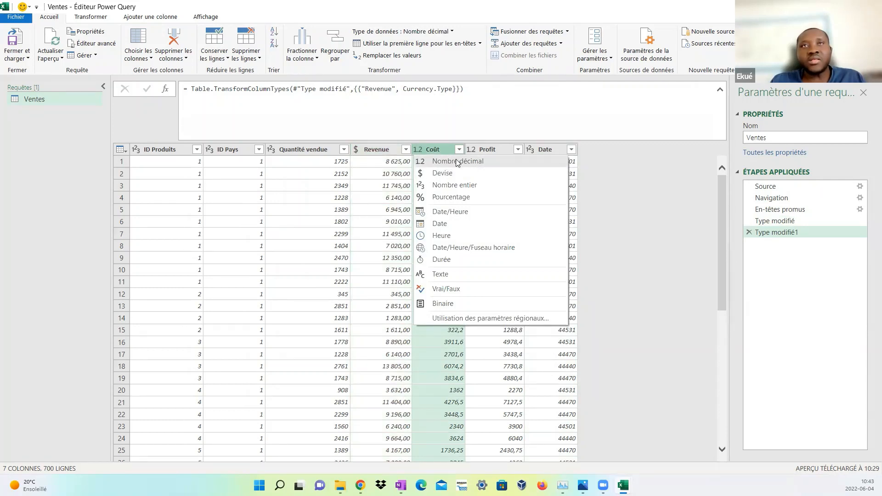
pyautogui.click(434, 177)
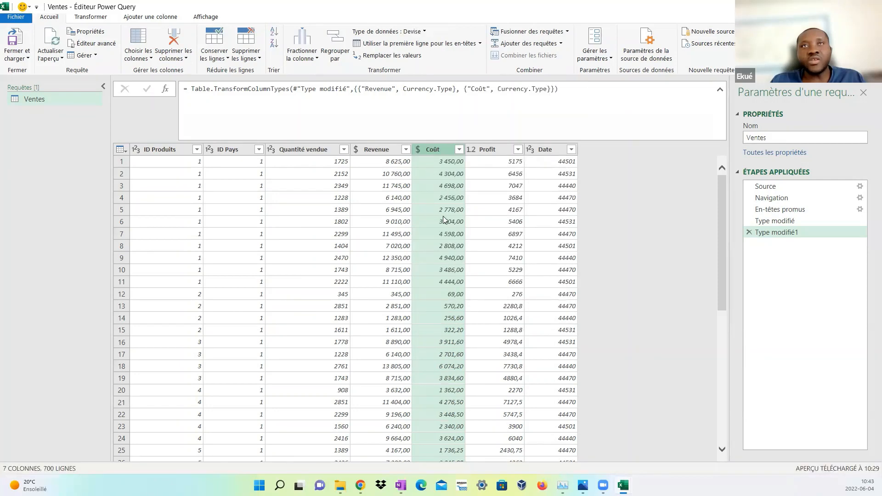
pyautogui.click(471, 152)
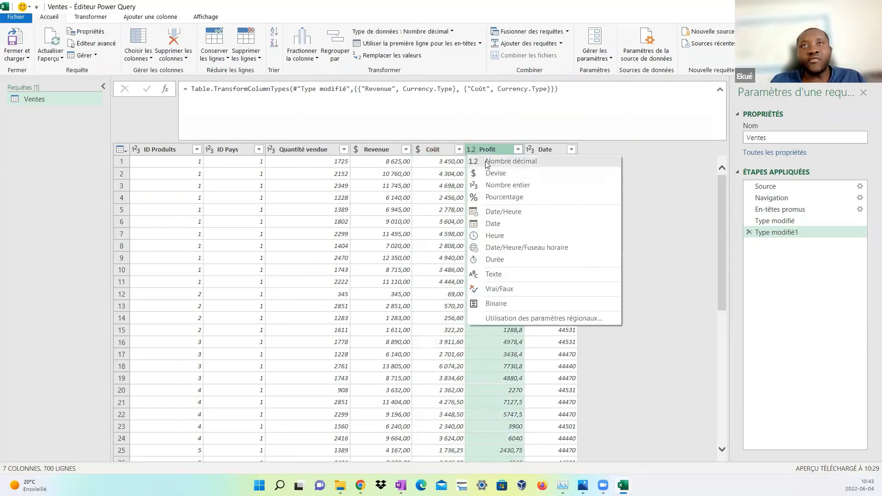
pyautogui.click(492, 177)
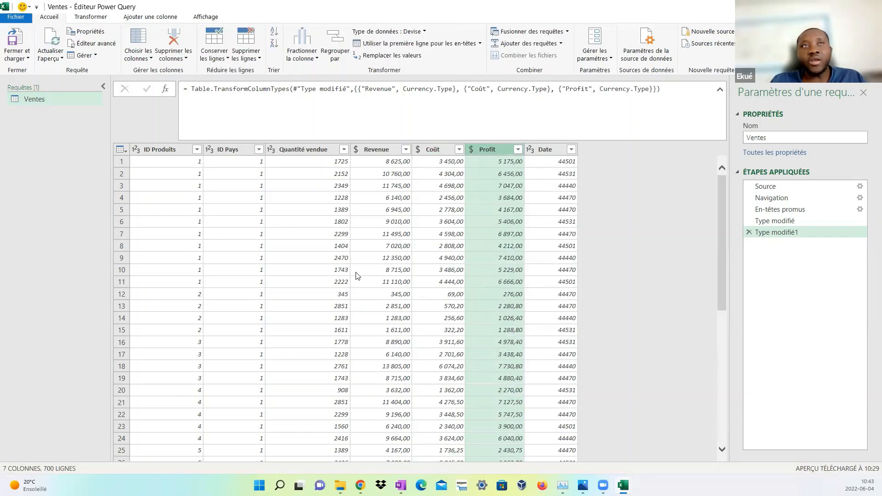
# Convert the Date column from whole numbers to the Date type
pyautogui.click(531, 149)
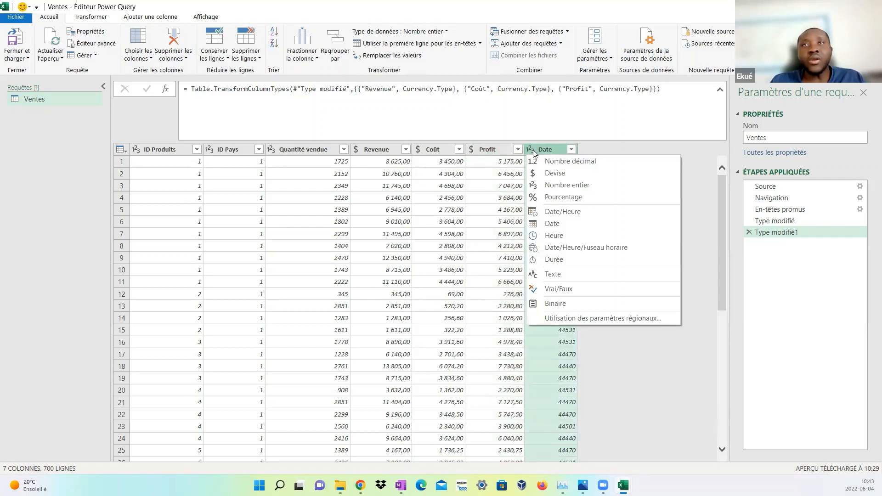
pyautogui.click(531, 150)
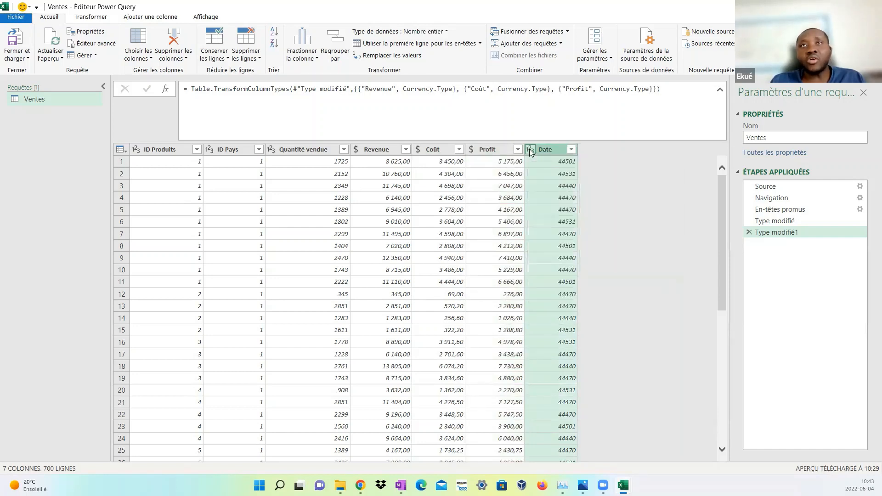
pyautogui.click(532, 149)
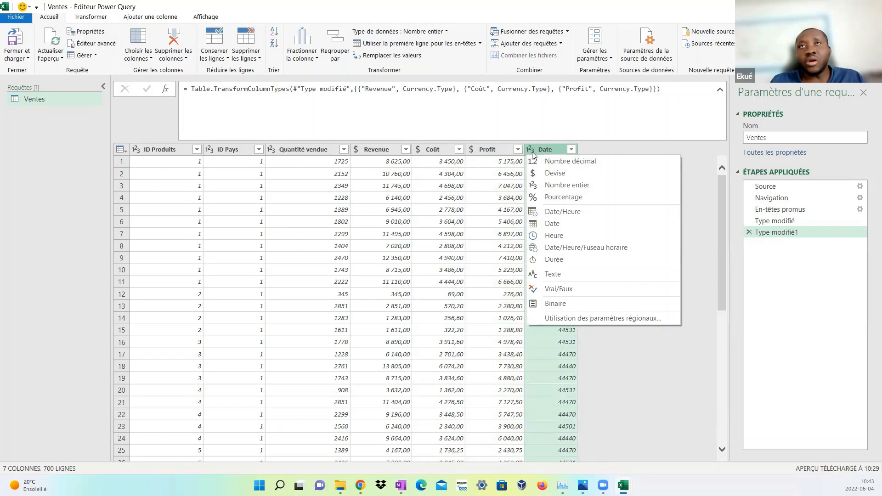
pyautogui.click(563, 223)
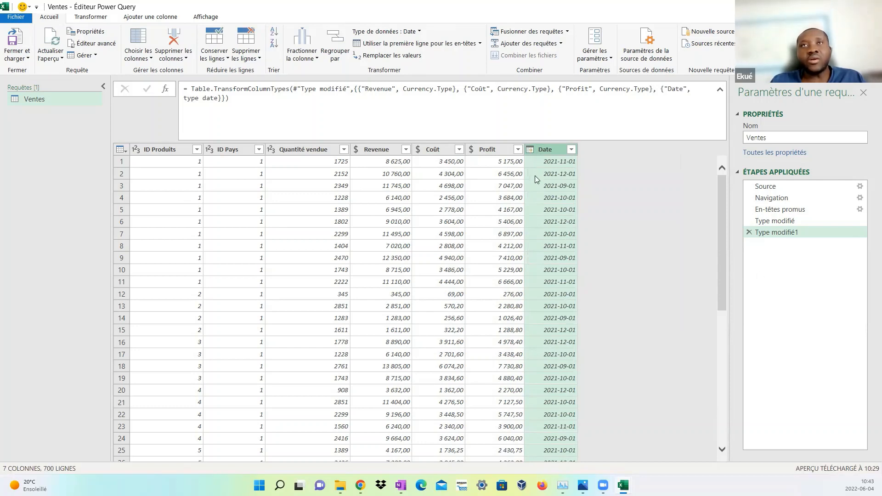
# Compare the column types in the Type modifié and Type modifié1 applied steps, reviewing the type choices for ID Pays and Profit
pyautogui.click(790, 222)
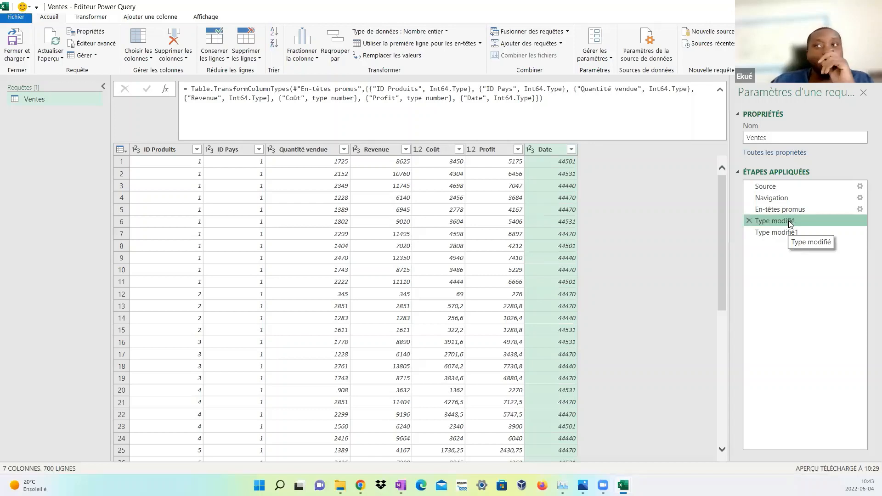
pyautogui.click(794, 233)
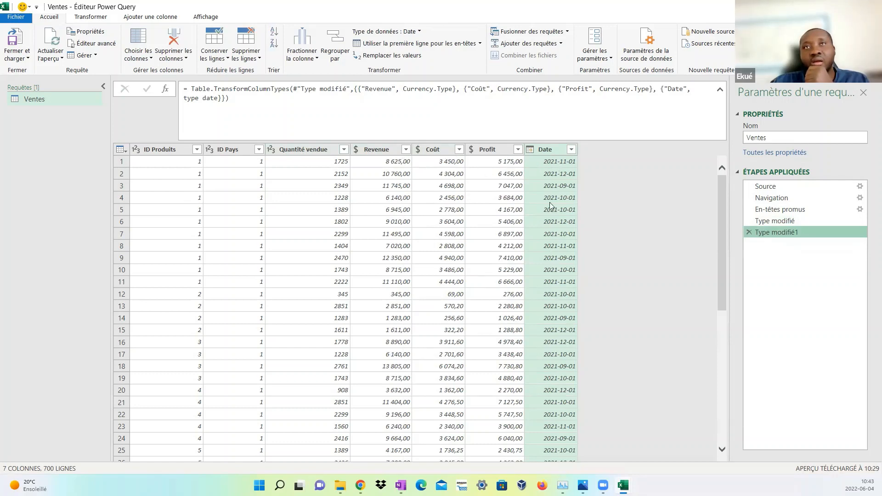
pyautogui.click(771, 221)
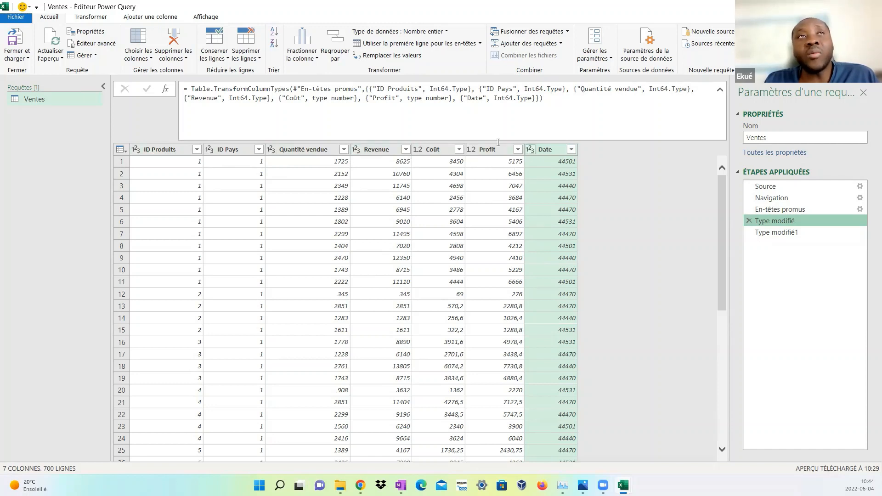
pyautogui.click(210, 150)
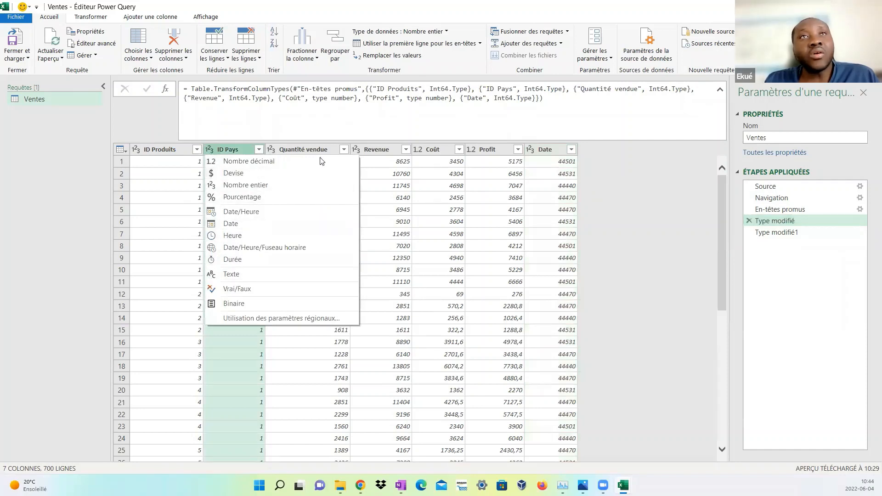
pyautogui.click(382, 189)
pyautogui.click(367, 164)
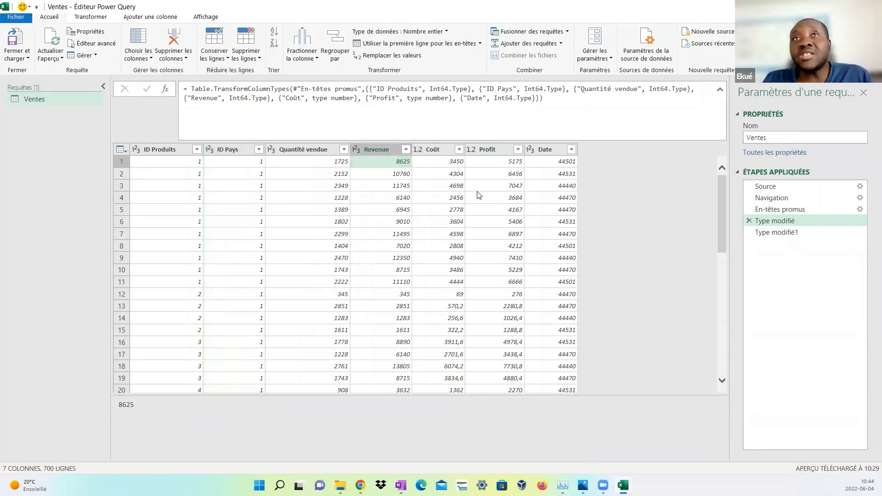
pyautogui.click(471, 150)
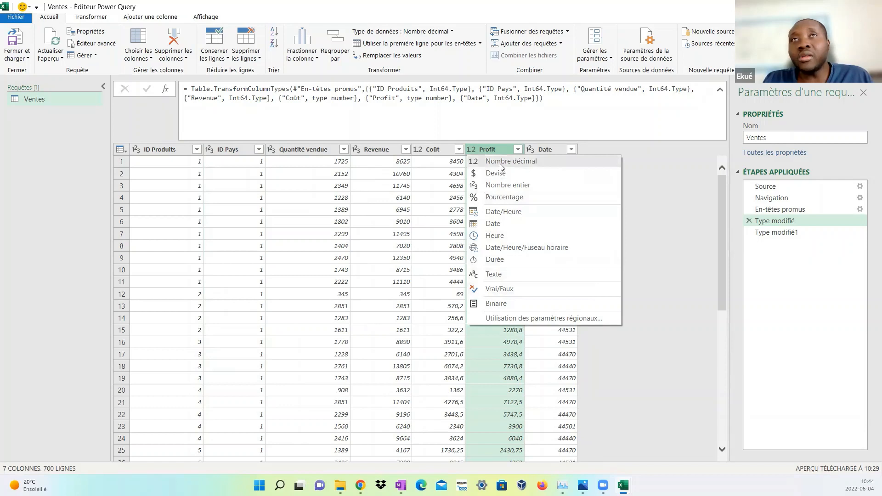
pyautogui.click(440, 177)
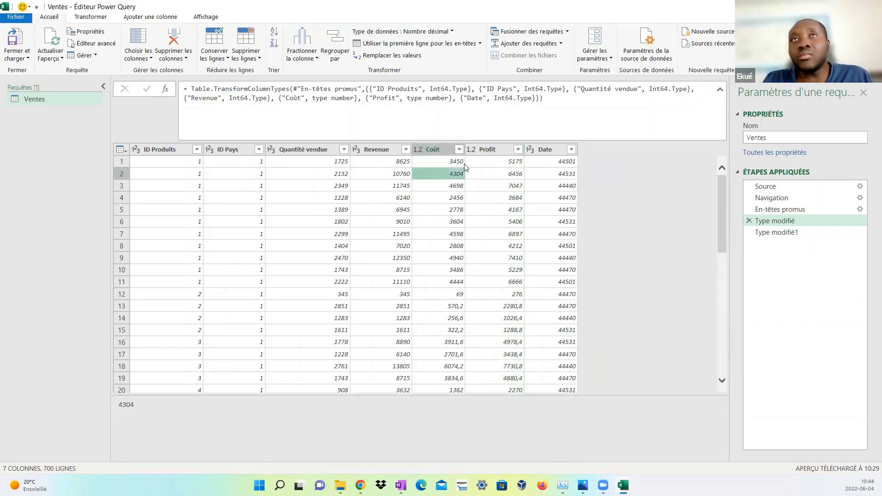
pyautogui.click(357, 153)
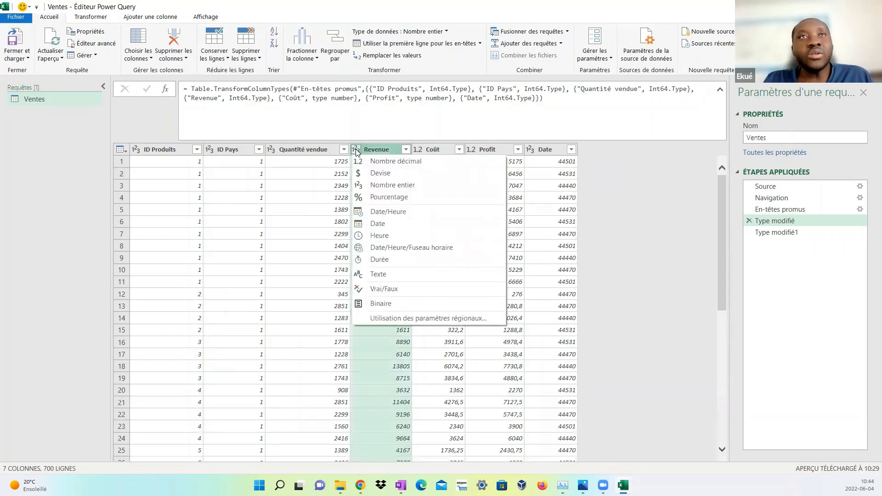
pyautogui.click(373, 178)
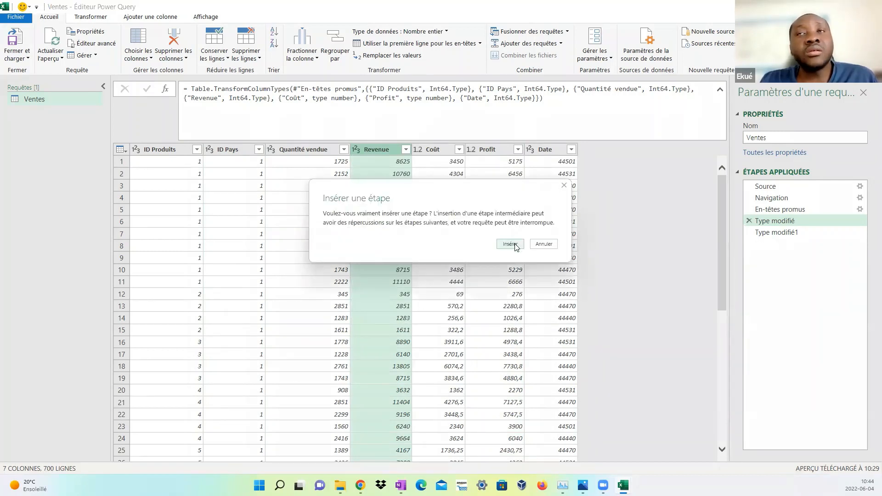
pyautogui.click(563, 186)
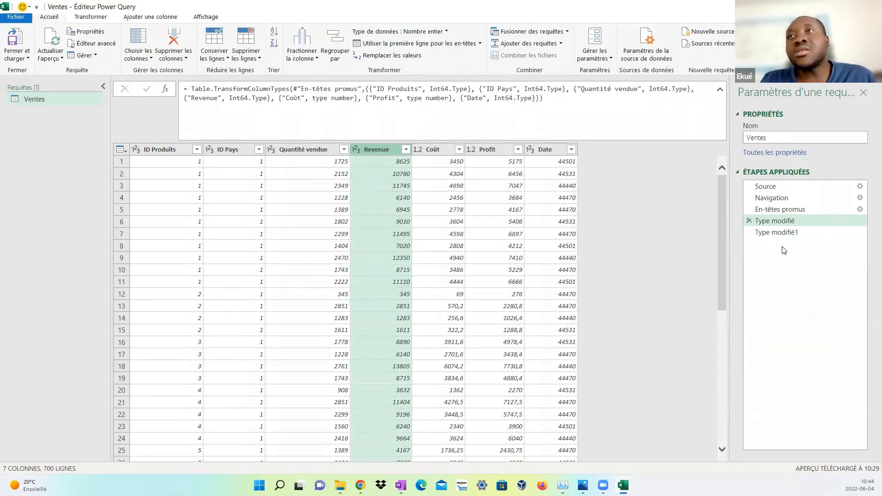
# Review the data type choices of the Revenue, Coût, Profit and Date columns in the Type modifié step
pyautogui.click(355, 151)
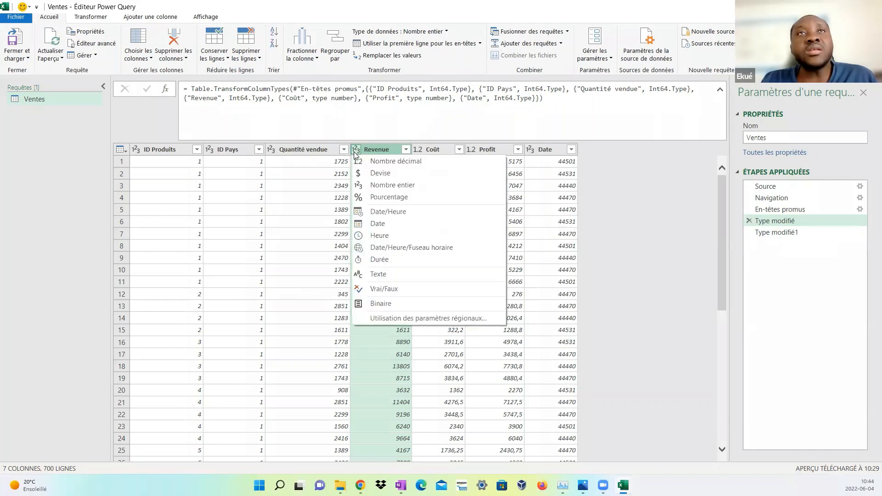
pyautogui.click(406, 183)
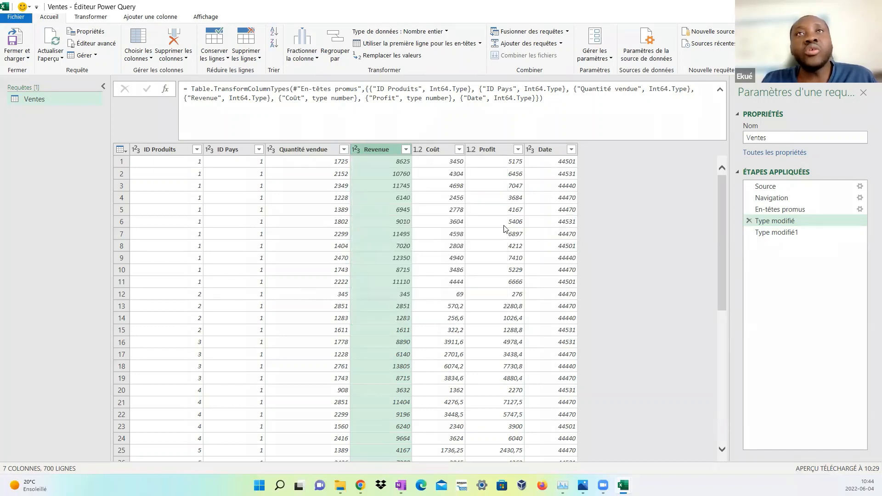
pyautogui.click(417, 150)
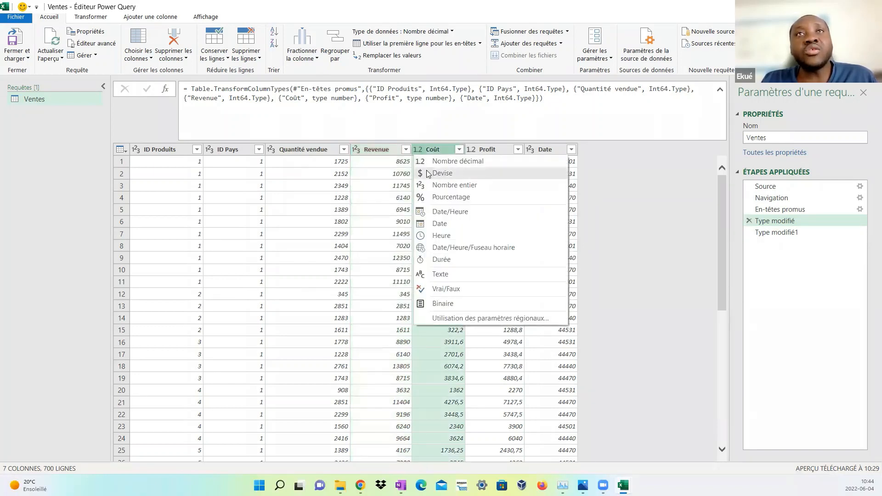
pyautogui.click(646, 228)
pyautogui.click(472, 150)
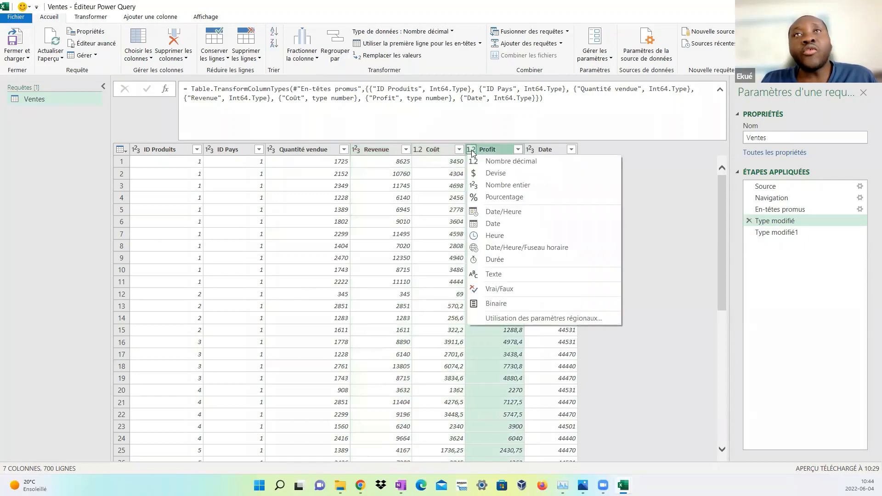
pyautogui.click(642, 207)
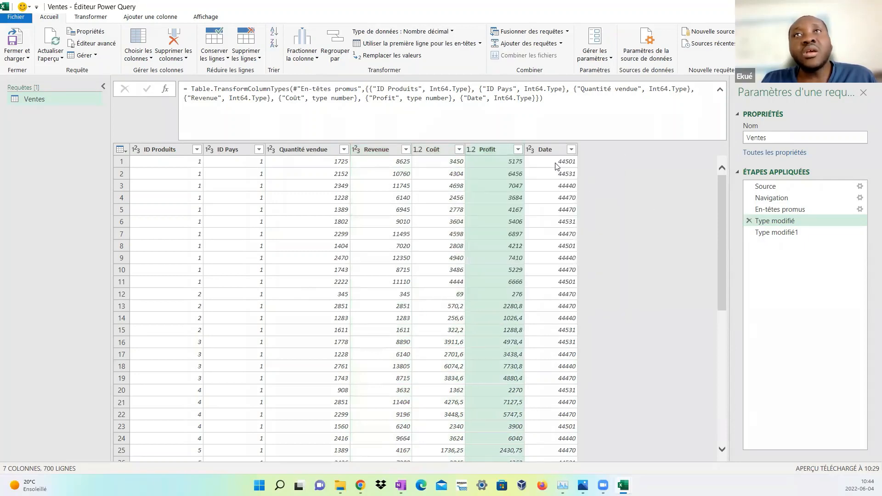
pyautogui.click(531, 150)
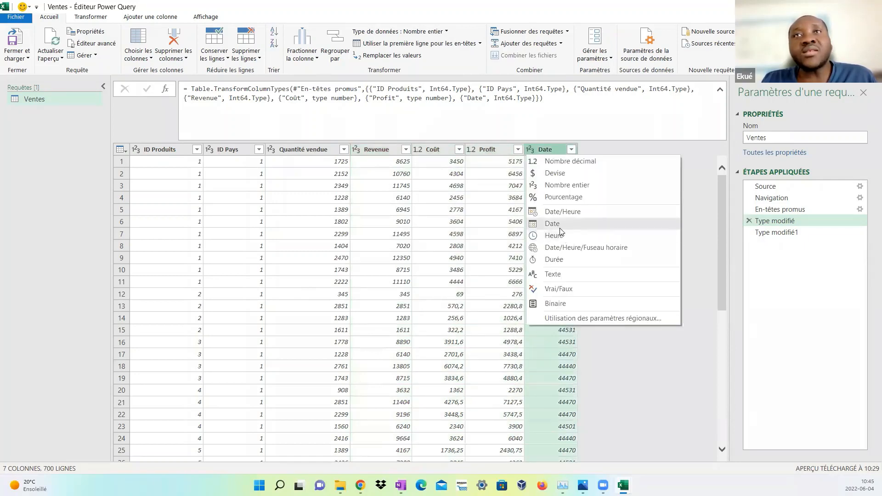
pyautogui.click(674, 379)
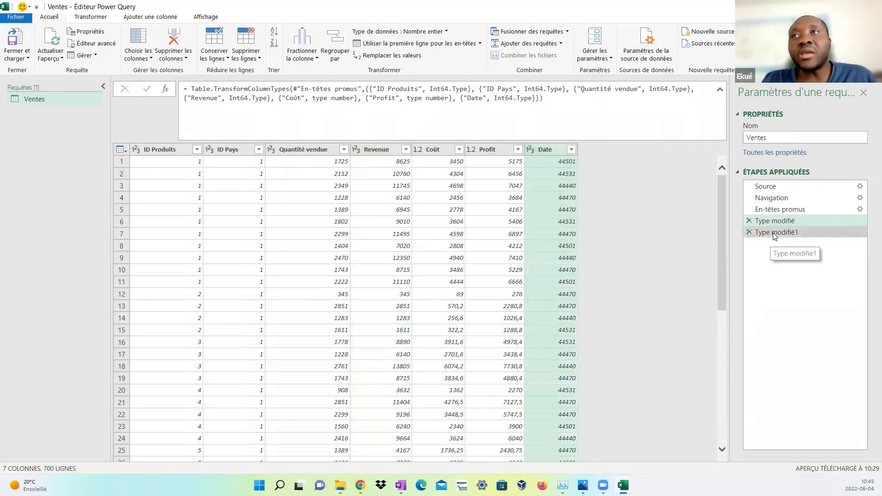
# Return to the Type modifié1 applied step and examine its full Table.TransformColumnTypes formula
pyautogui.click(776, 233)
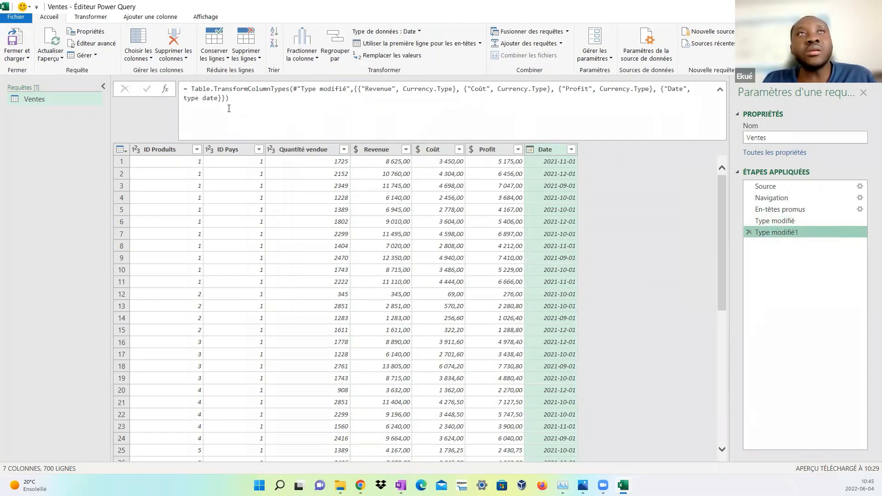
pyautogui.moveTo(241, 101); pyautogui.dragTo(182, 88)
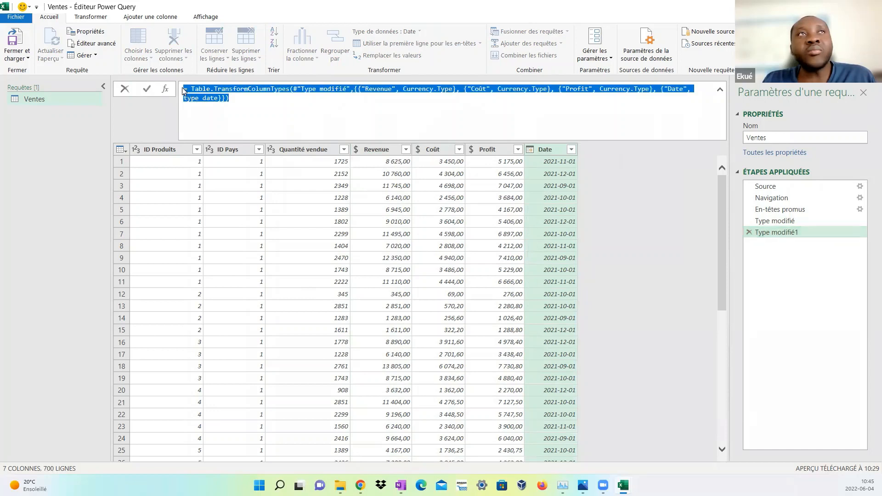
pyautogui.click(260, 99)
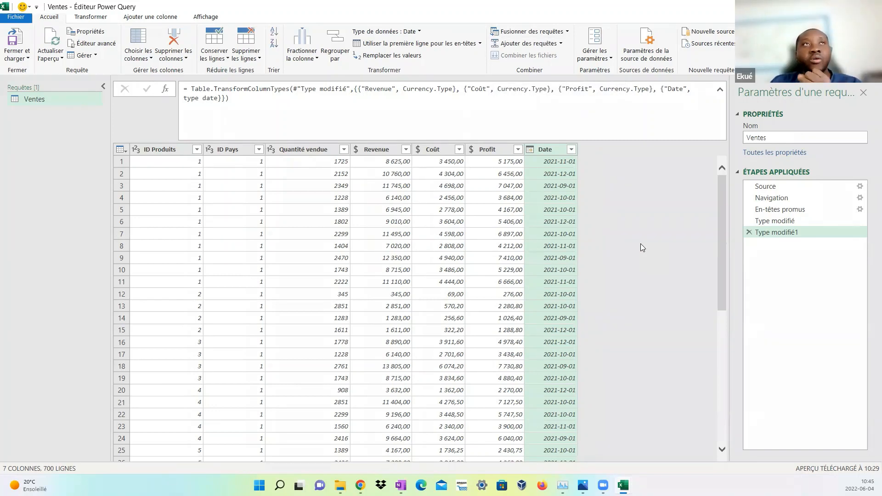
pyautogui.click(92, 17)
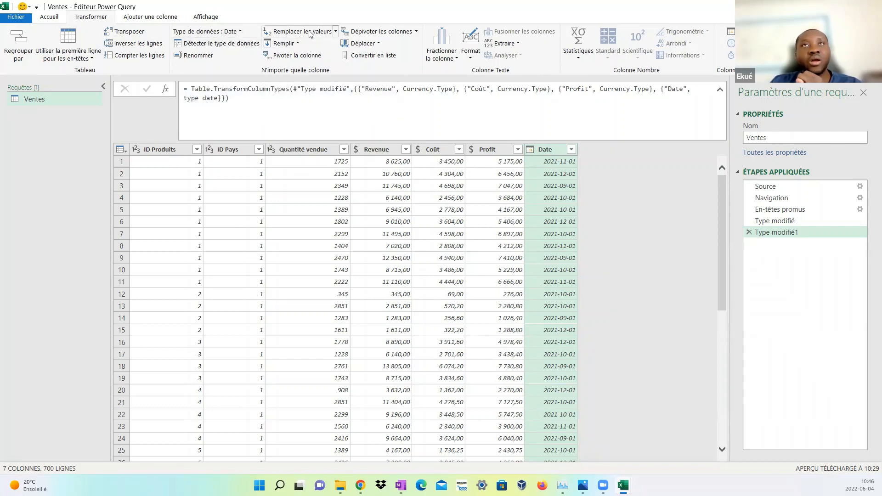
pyautogui.click(470, 58)
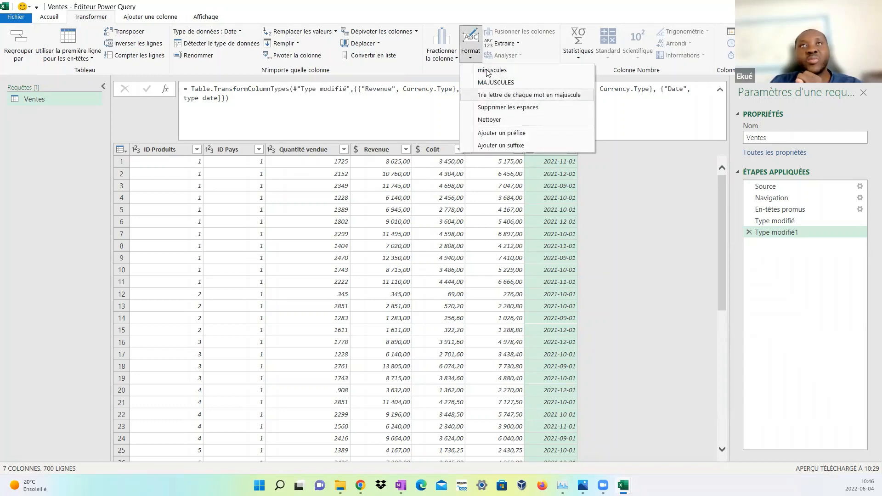
pyautogui.click(426, 10)
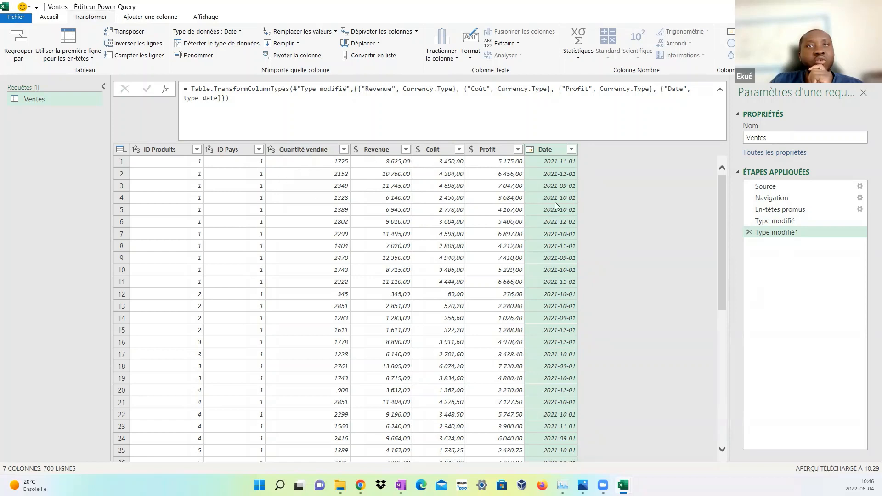
# Examine the options for adding year, month, quarter, week and day columns based on the Date column
pyautogui.click(166, 19)
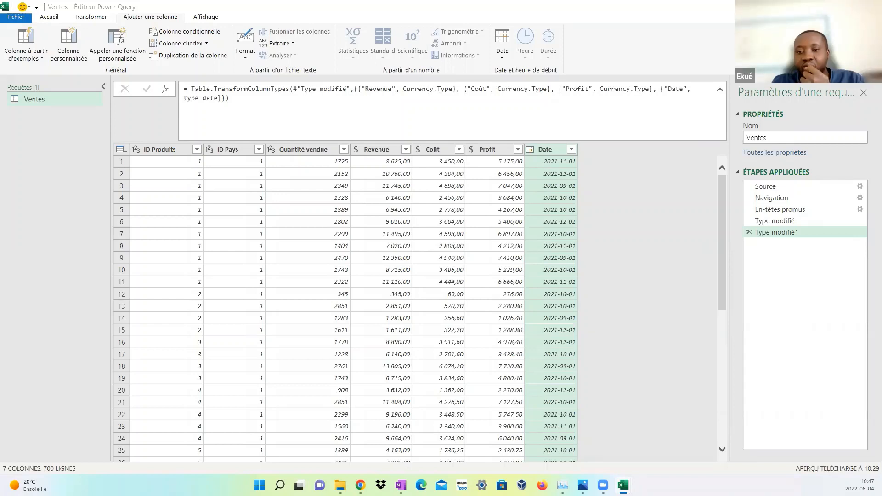
pyautogui.click(555, 220)
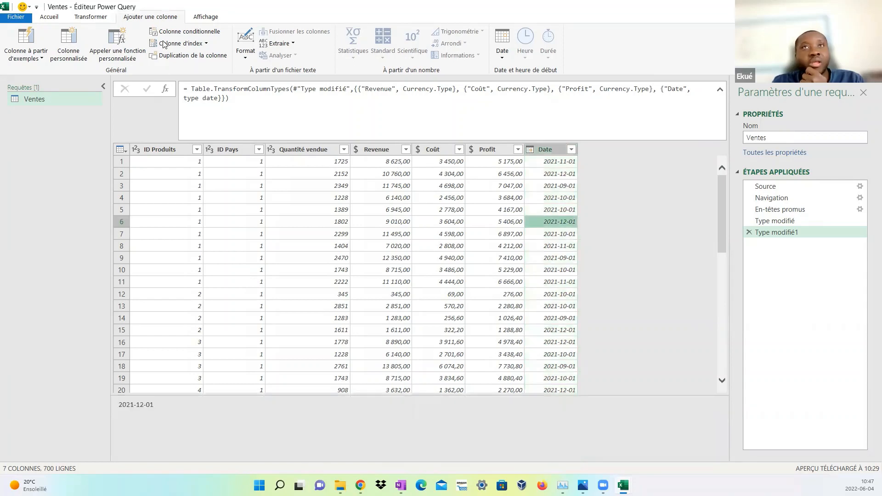
pyautogui.click(547, 162)
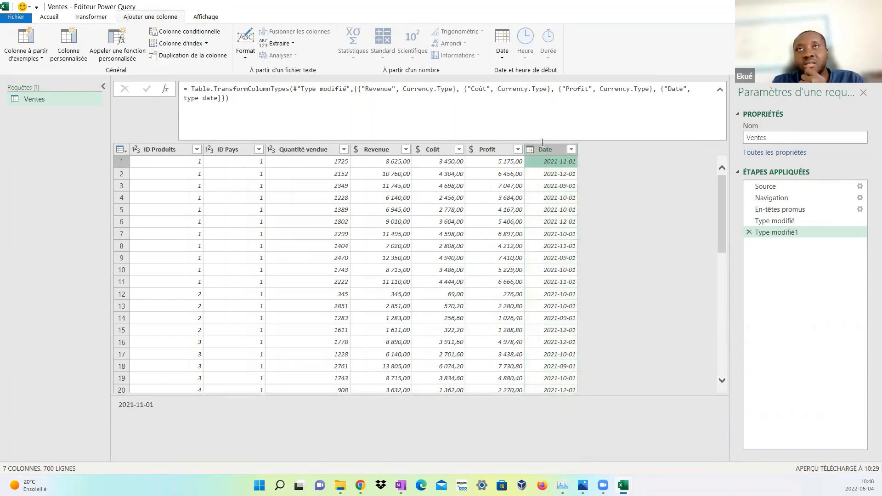
pyautogui.click(541, 150)
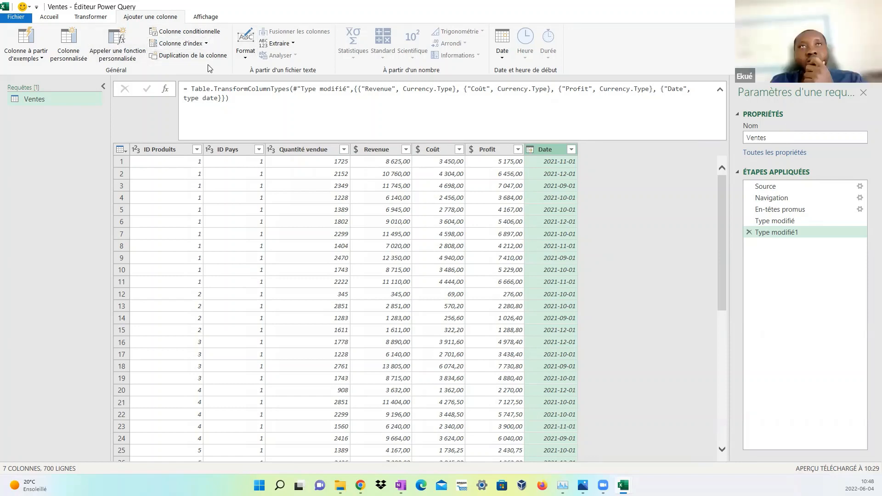
pyautogui.click(505, 60)
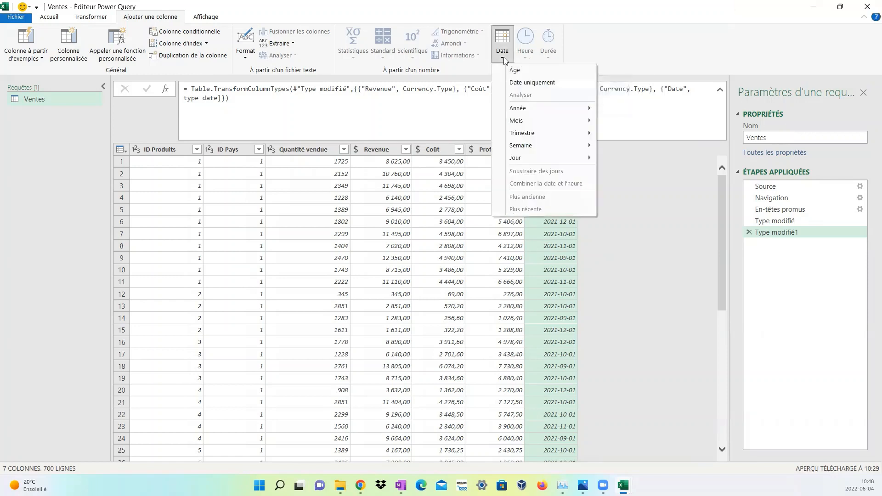
pyautogui.moveTo(522, 110)
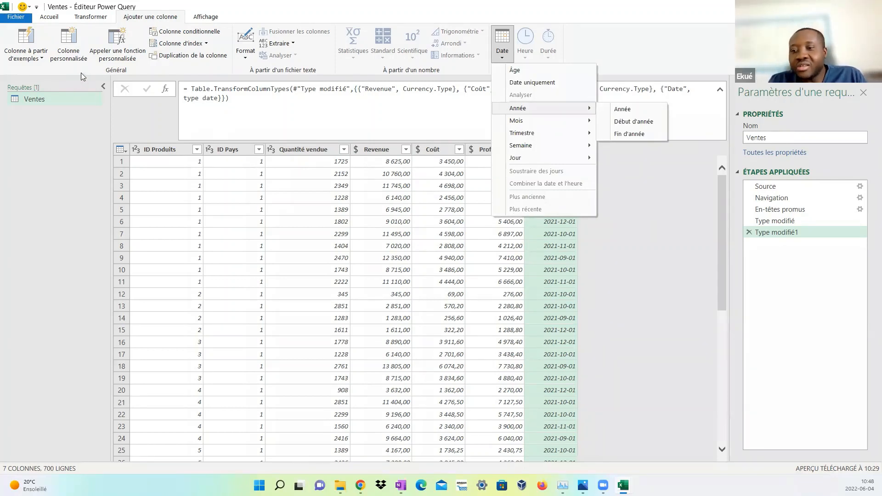
pyautogui.click(621, 46)
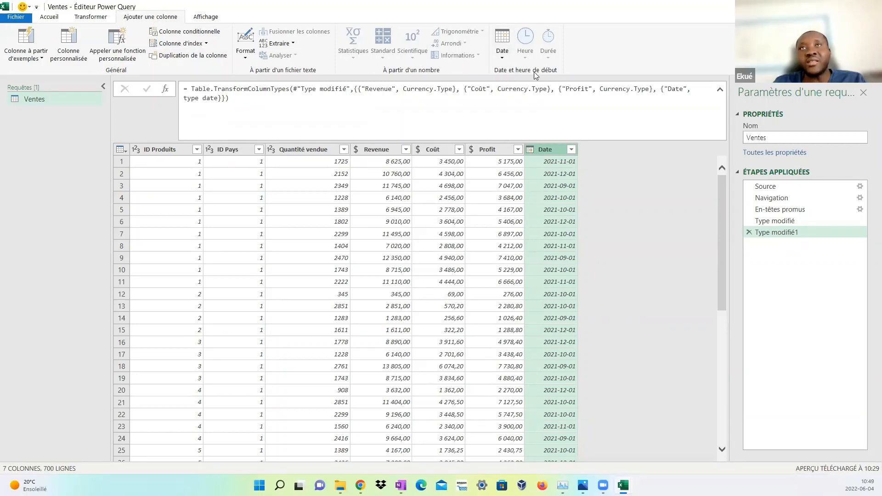
pyautogui.click(504, 56)
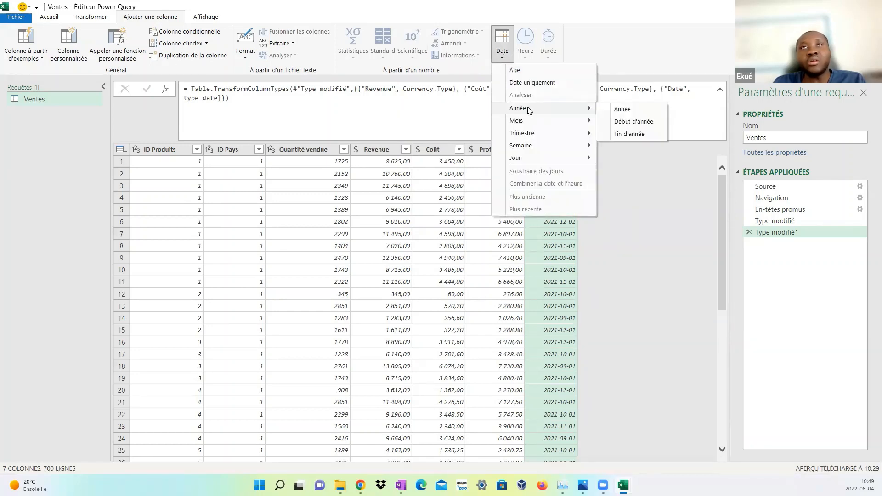
pyautogui.click(550, 151)
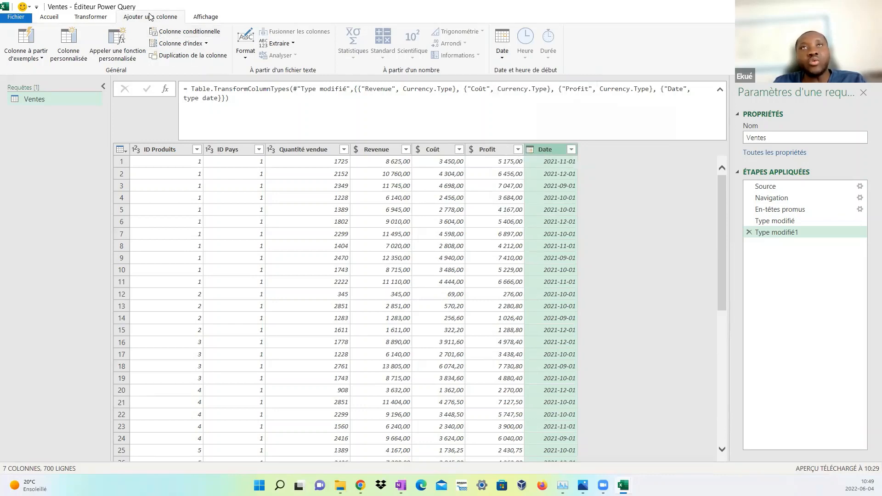
pyautogui.click(504, 58)
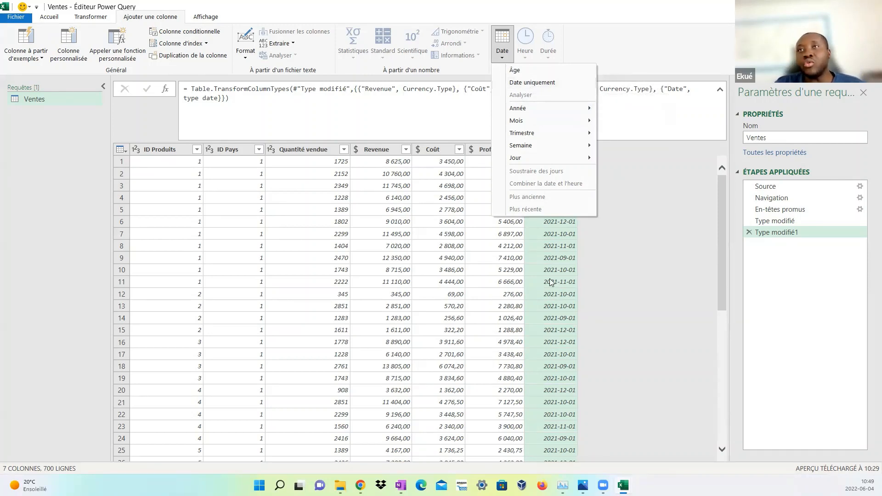
pyautogui.click(535, 260)
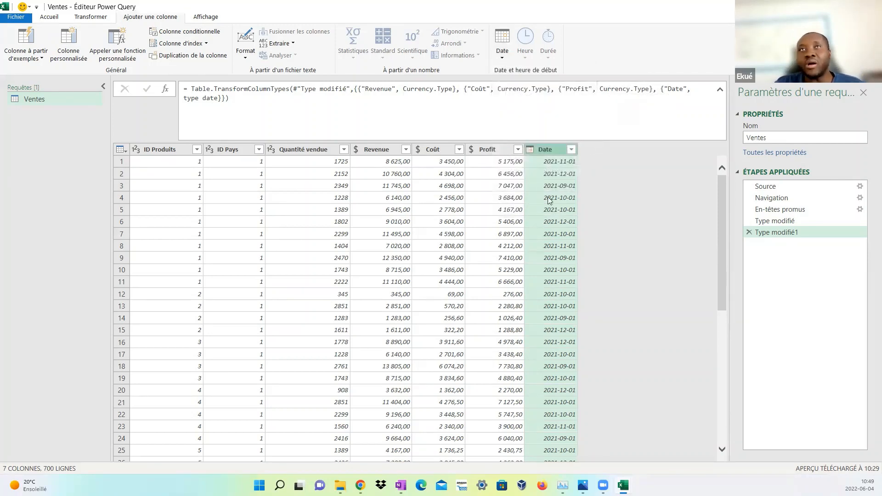
# Change the Date column's type to Date/Heure, replacing the current conversion, and widen the column to show the full values
pyautogui.click(531, 150)
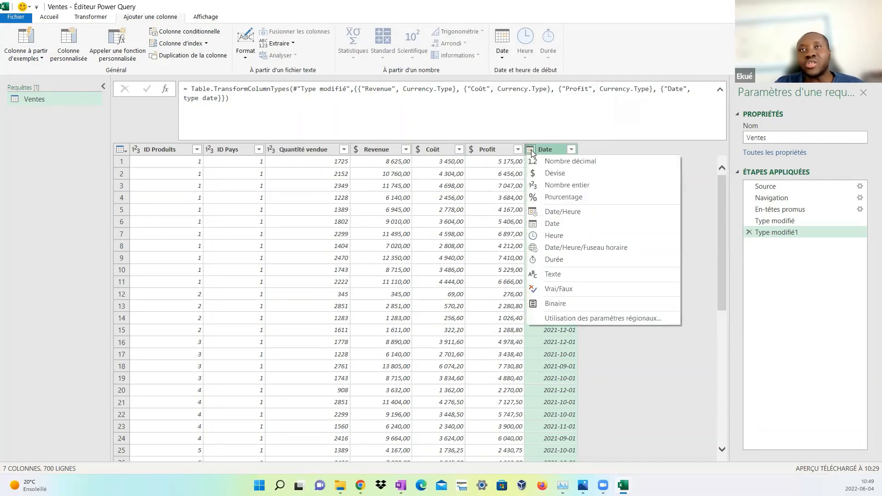
pyautogui.click(562, 212)
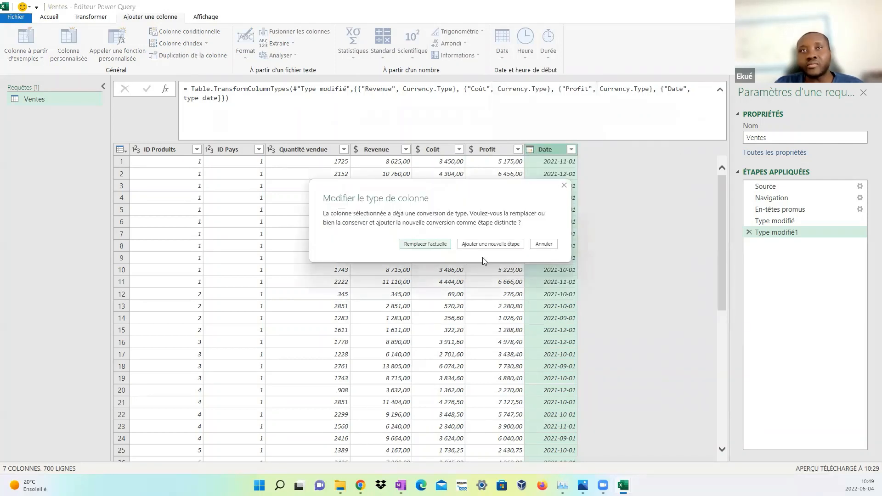
pyautogui.click(425, 244)
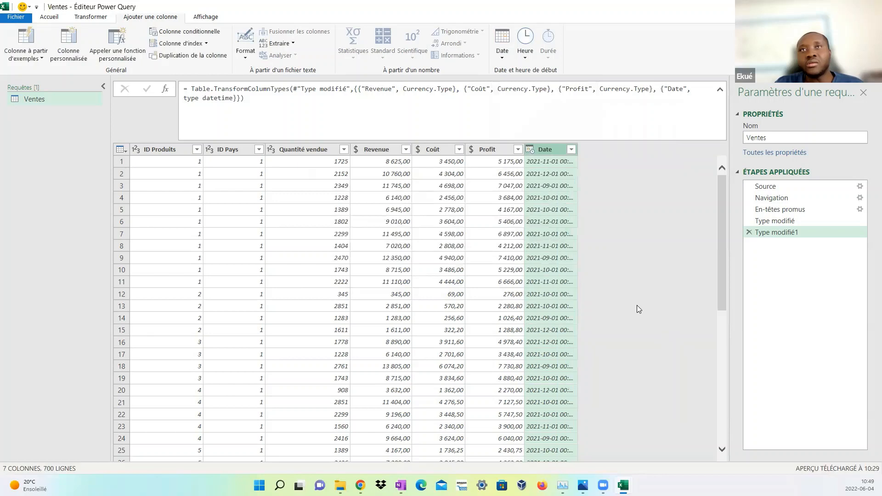
pyautogui.moveTo(577, 149); pyautogui.dragTo(626, 155)
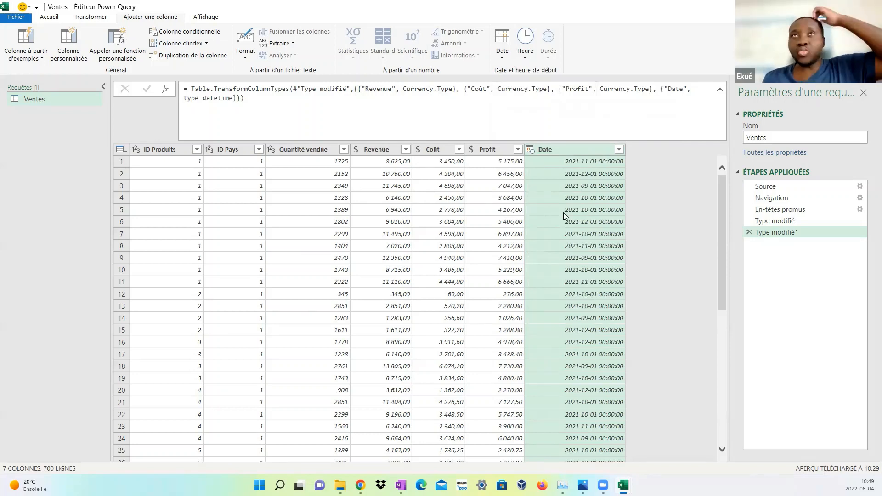
# Try adding an age column (Âge) calculated from the Date column, and delete its applied step
pyautogui.click(502, 51)
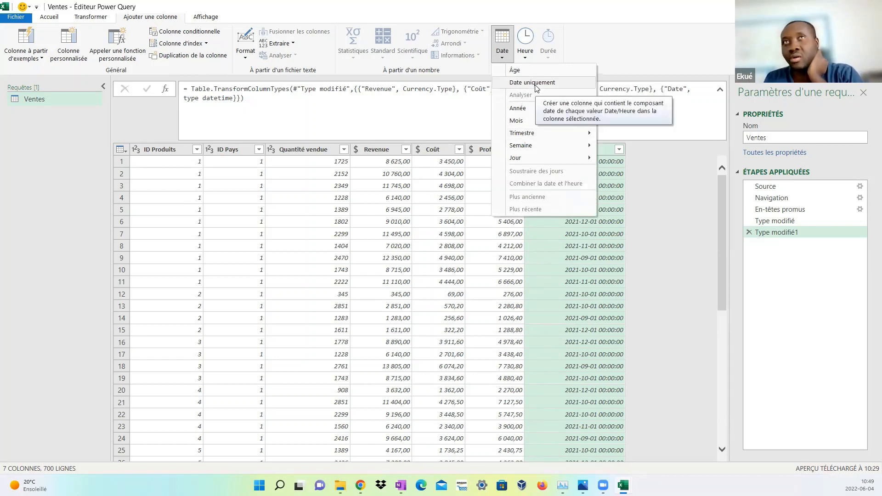
pyautogui.click(606, 22)
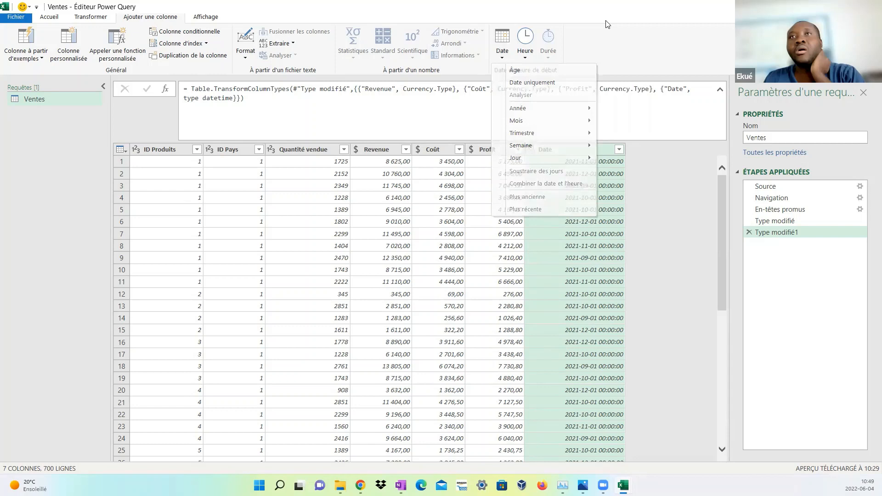
pyautogui.click(525, 60)
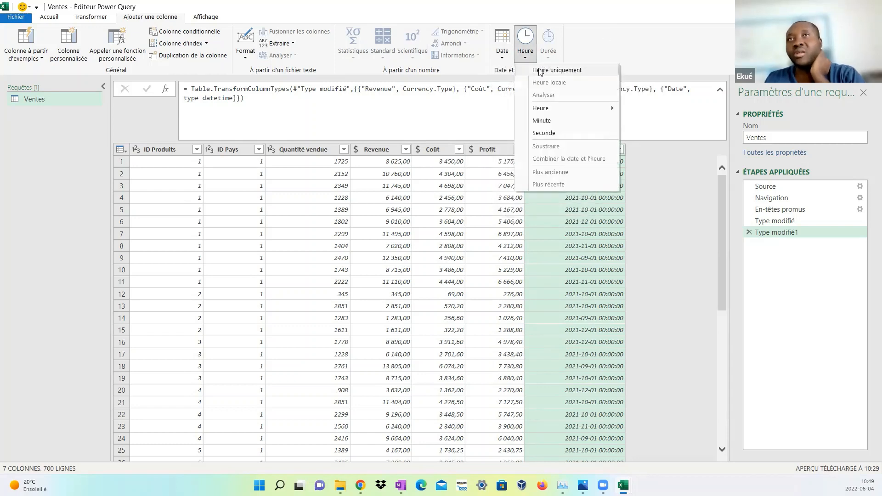
pyautogui.moveTo(548, 114)
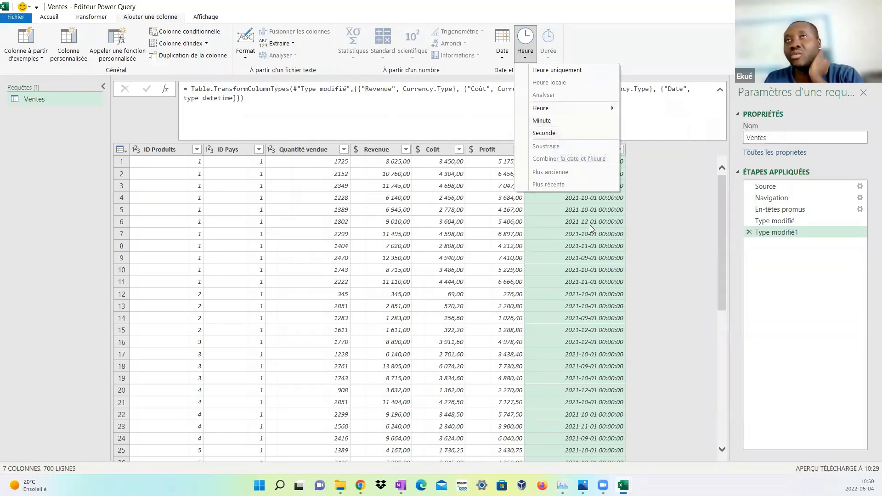
pyautogui.click(501, 57)
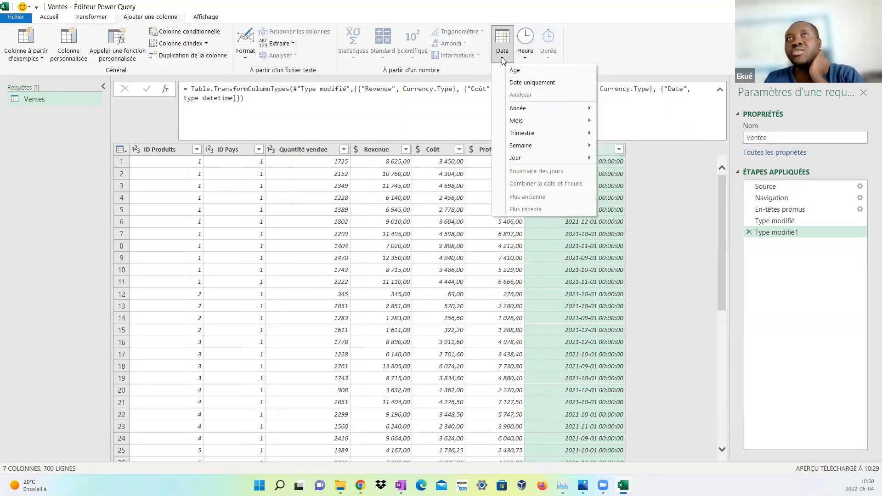
pyautogui.click(515, 72)
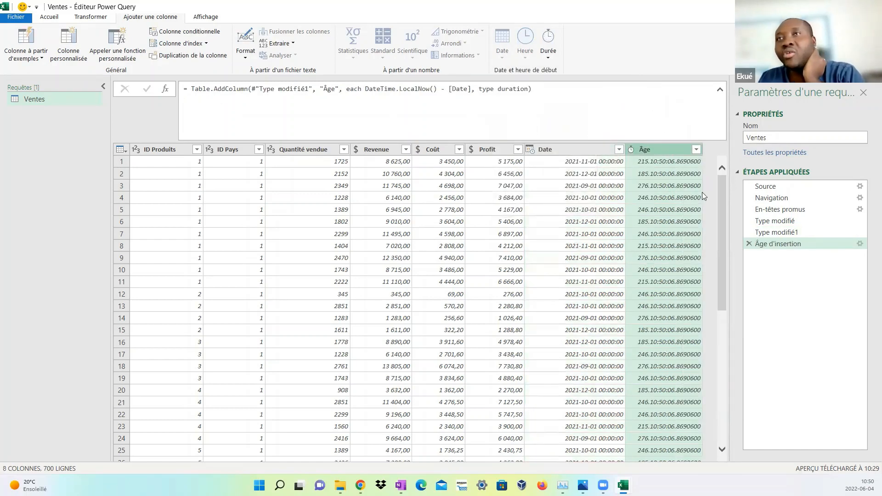
pyautogui.click(749, 244)
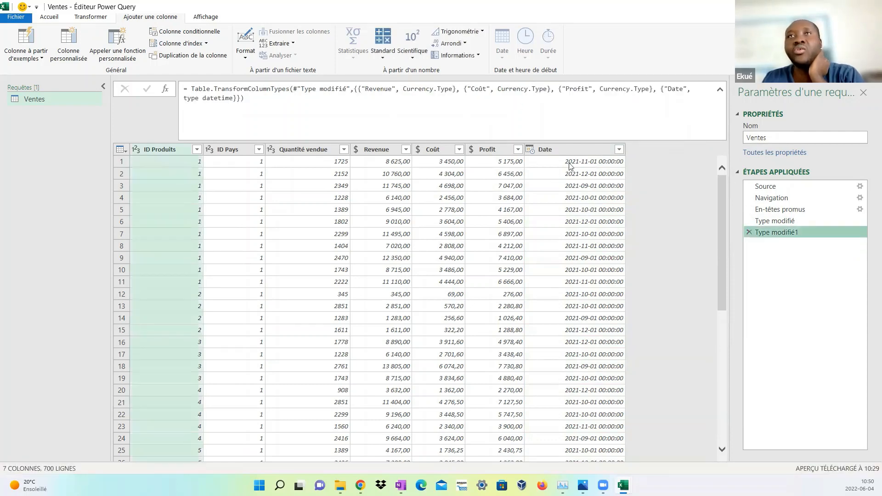
# Add a date-only column (Date uniquement) extracted from the Date column
pyautogui.click(567, 148)
pyautogui.click(502, 44)
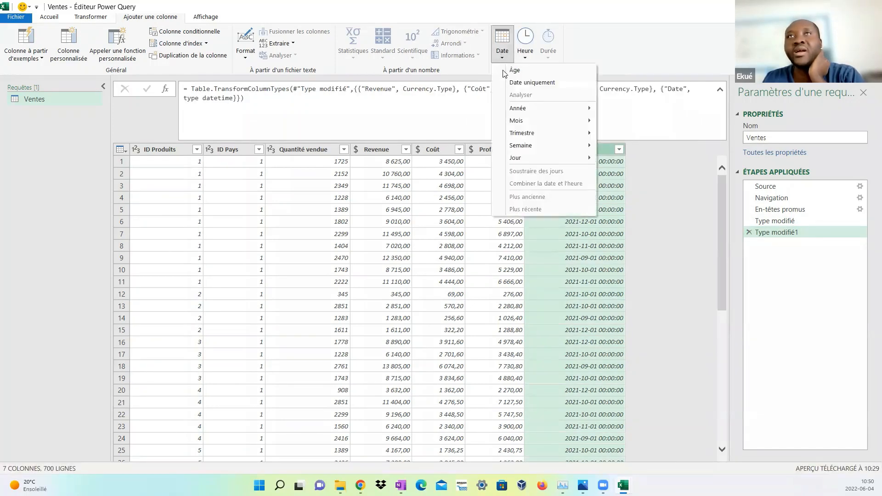
pyautogui.click(531, 83)
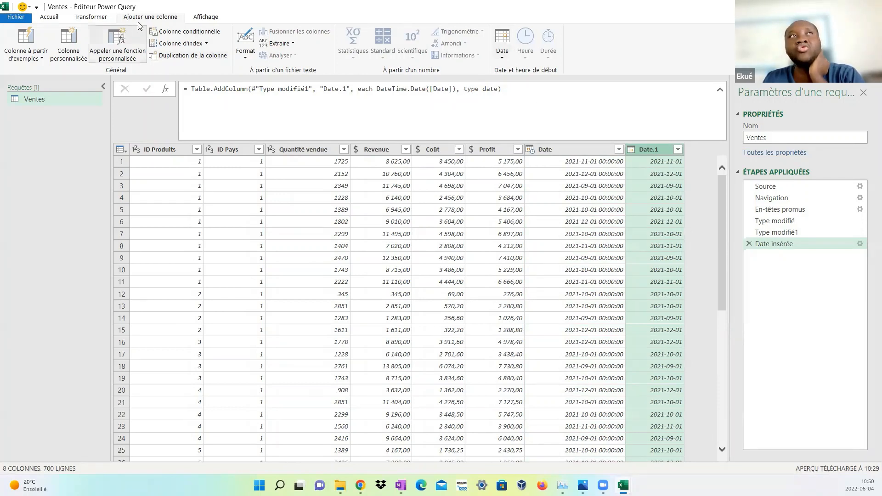
# Add a year column (Année) extracted from the new date-only column
pyautogui.click(502, 58)
pyautogui.moveTo(545, 111)
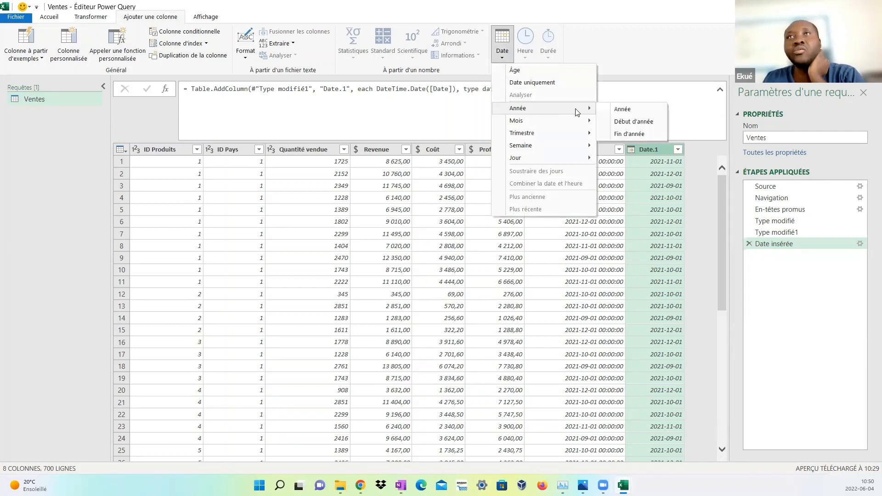
pyautogui.click(632, 111)
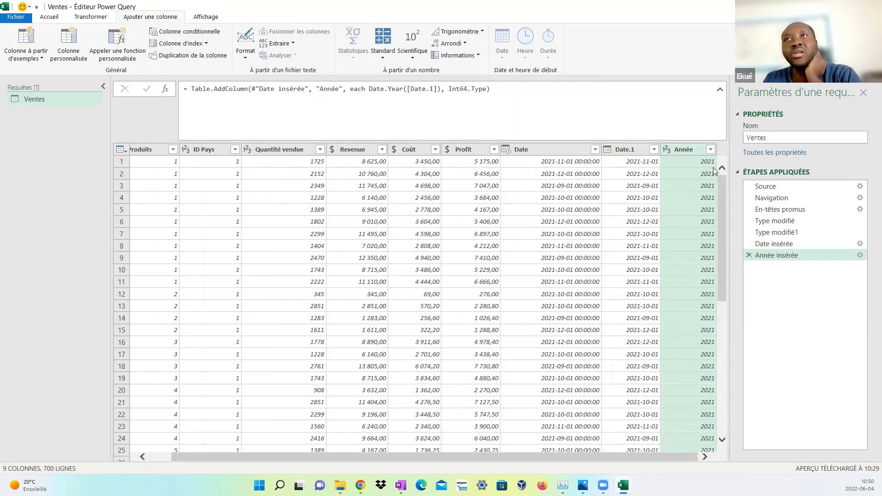
# Add a start-of-year column (Début d'année) from the date-only column and check its values down the rows
pyautogui.click(636, 149)
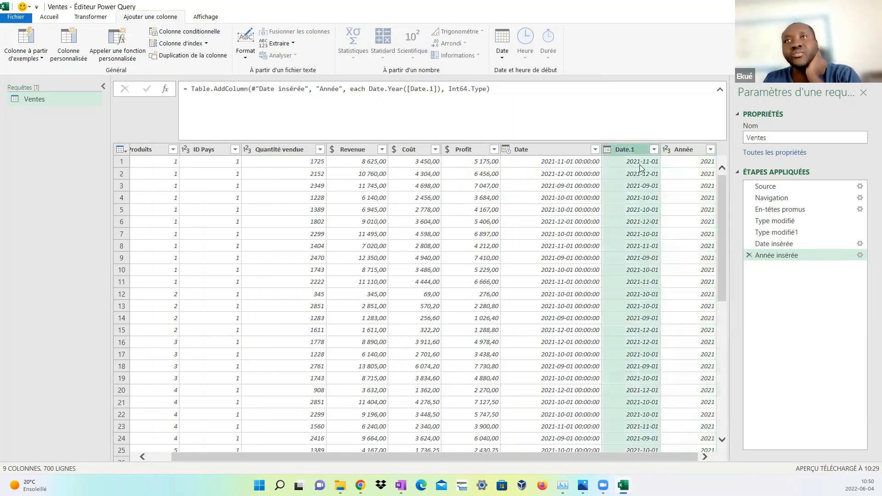
pyautogui.click(500, 57)
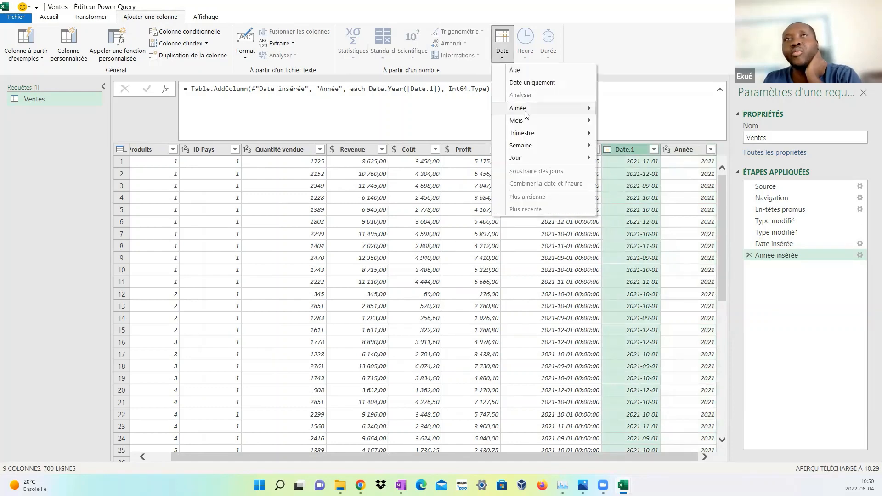
pyautogui.moveTo(526, 115)
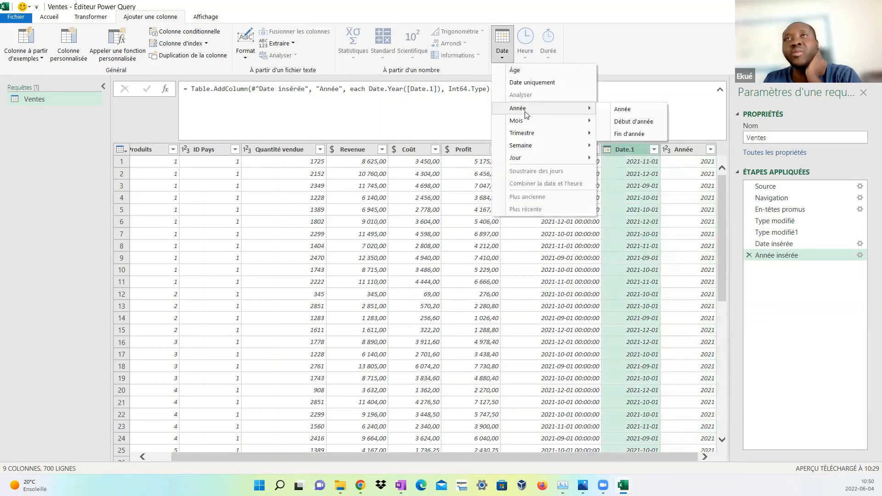
pyautogui.click(623, 121)
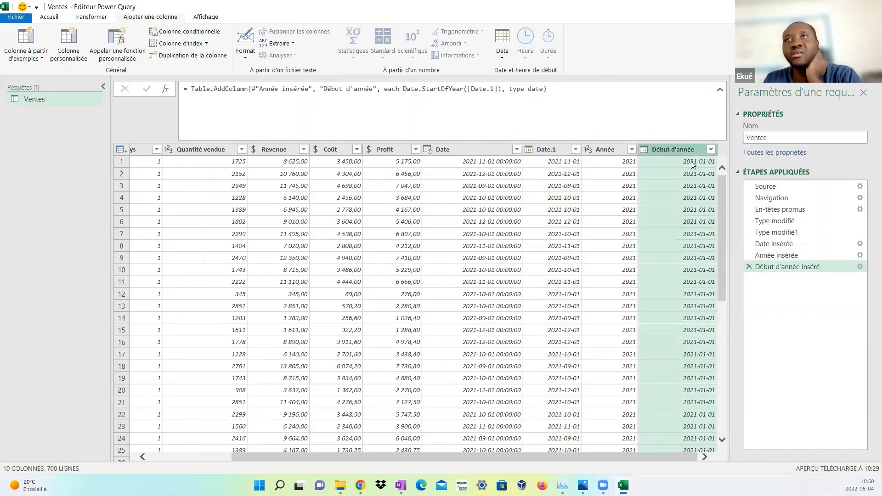
pyautogui.scroll(-8, 697, 333)
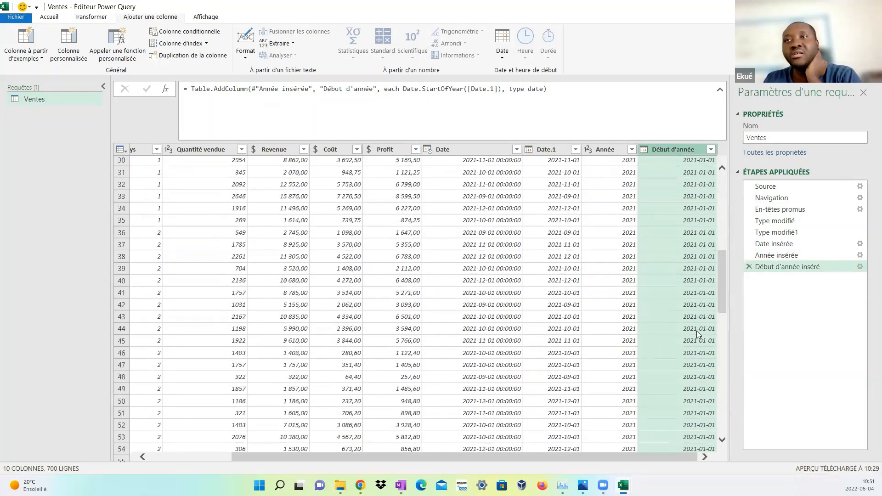
pyautogui.scroll(8, 696, 330)
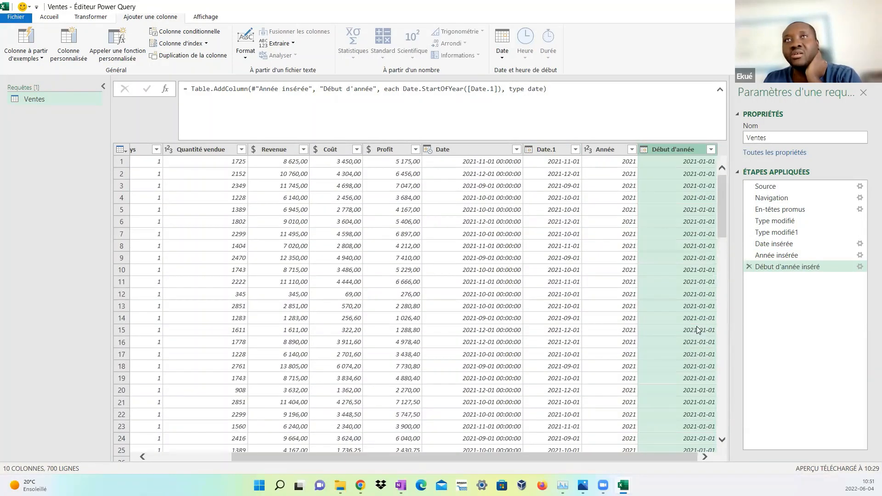
# Add an end-of-year column (Fin d'année) based on the date-only column
pyautogui.click(552, 150)
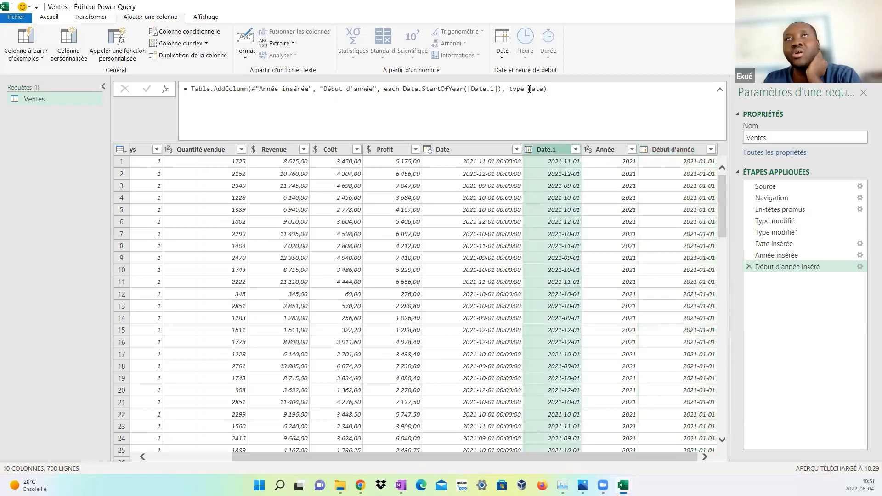
pyautogui.click(503, 49)
pyautogui.moveTo(581, 114)
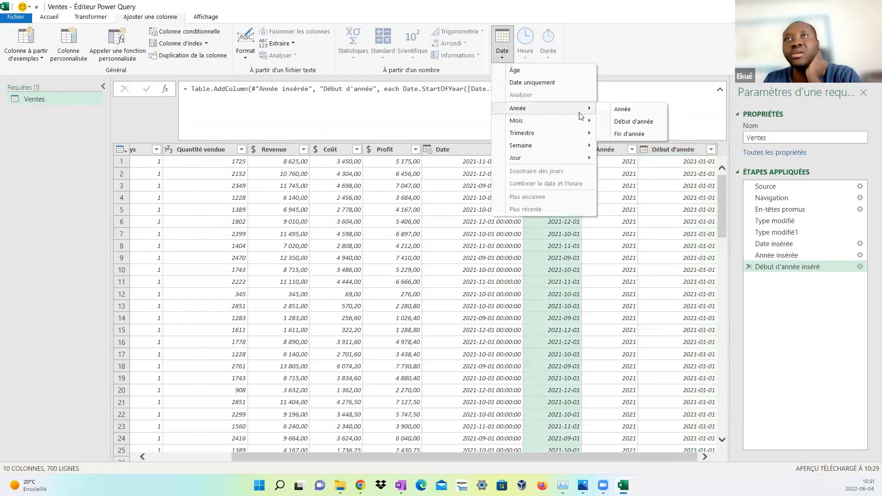
pyautogui.click(618, 134)
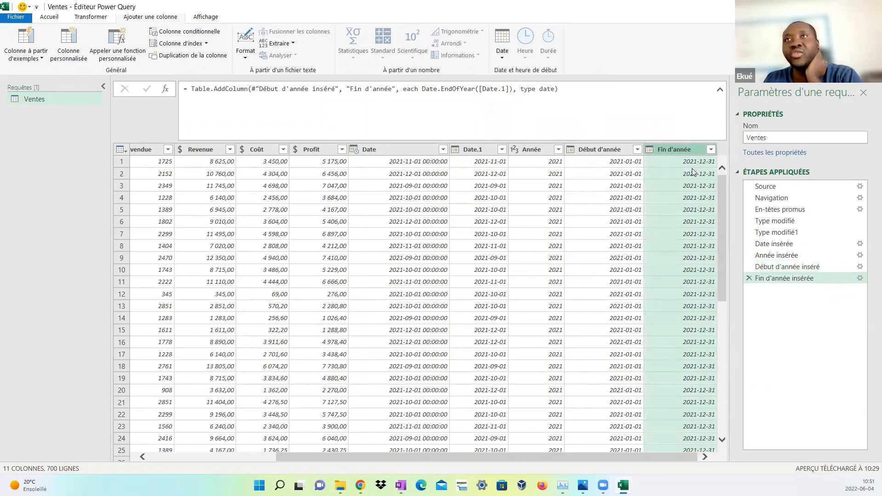
# Add a month number column (Mois) extracted from the Date.1 column
pyautogui.click(481, 150)
pyautogui.click(503, 45)
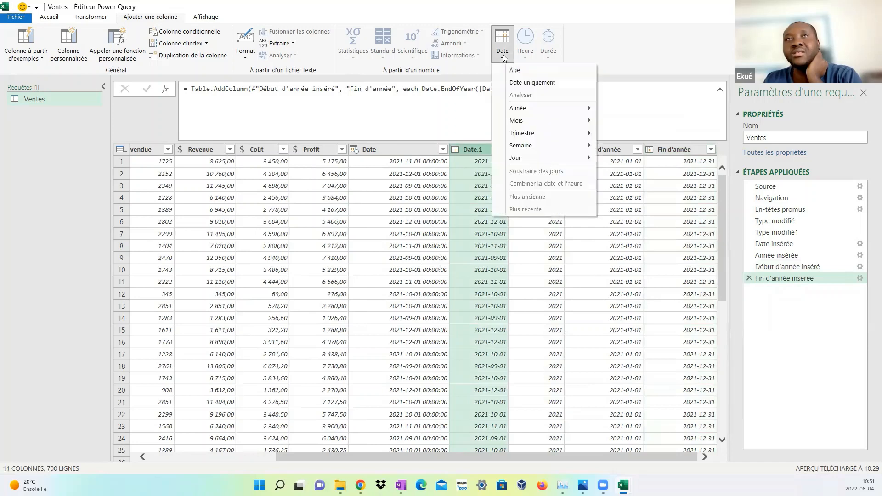
pyautogui.moveTo(528, 123)
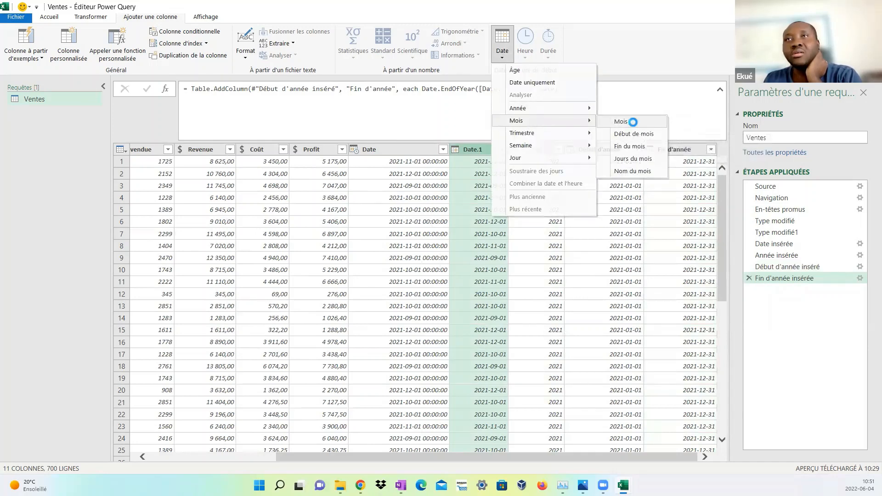
pyautogui.click(634, 123)
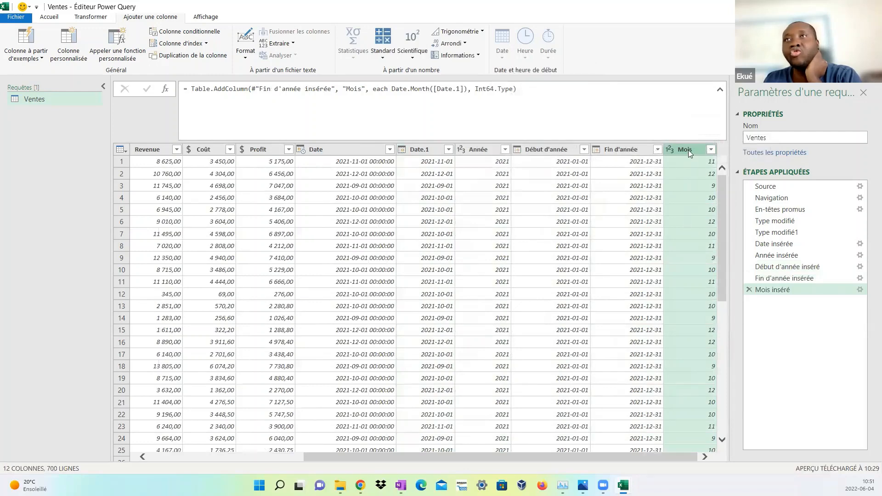
# Add a day-of-week column (Jour de la semaine) extracted from the Date.1 column
pyautogui.click(418, 148)
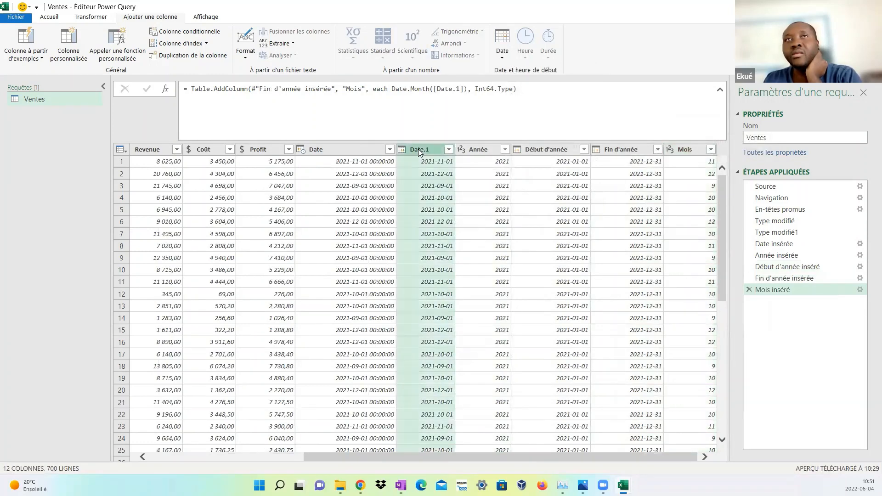
pyautogui.click(502, 44)
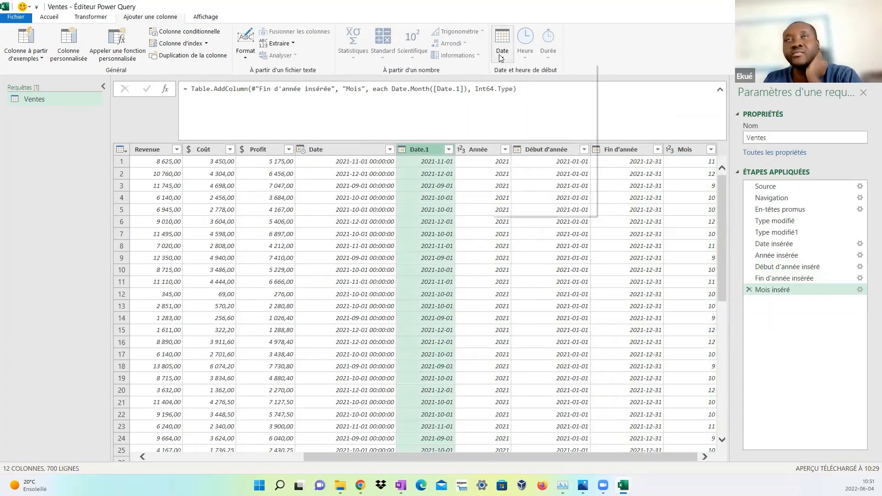
pyautogui.moveTo(528, 137)
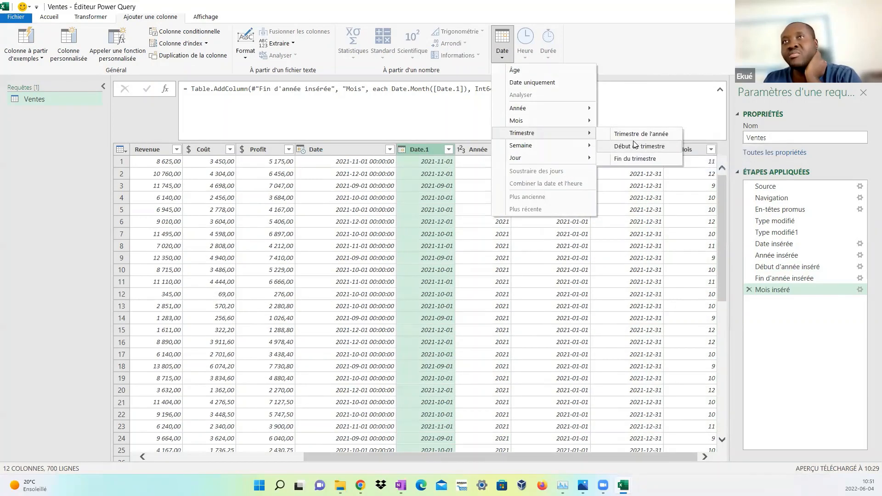
pyautogui.moveTo(560, 125)
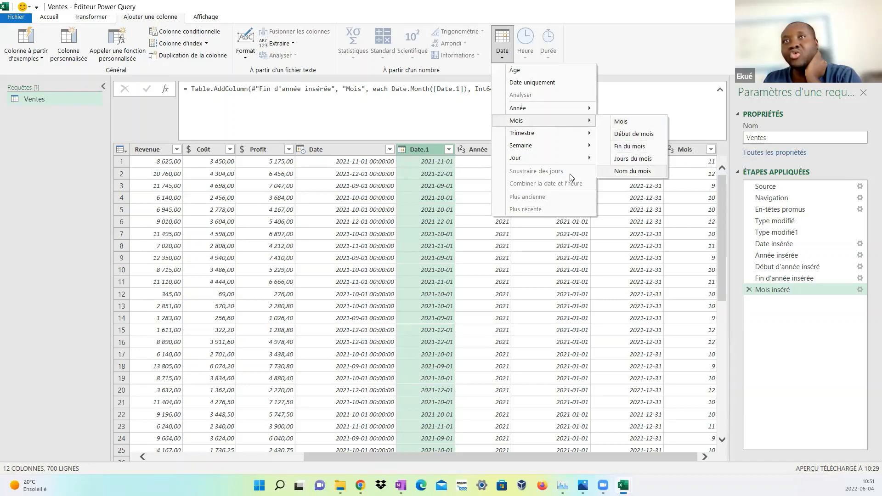
pyautogui.moveTo(560, 158)
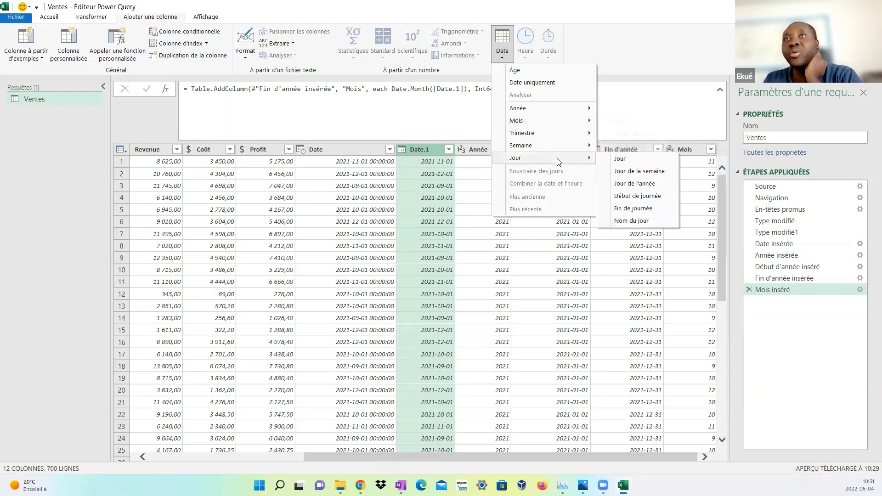
pyautogui.click(639, 171)
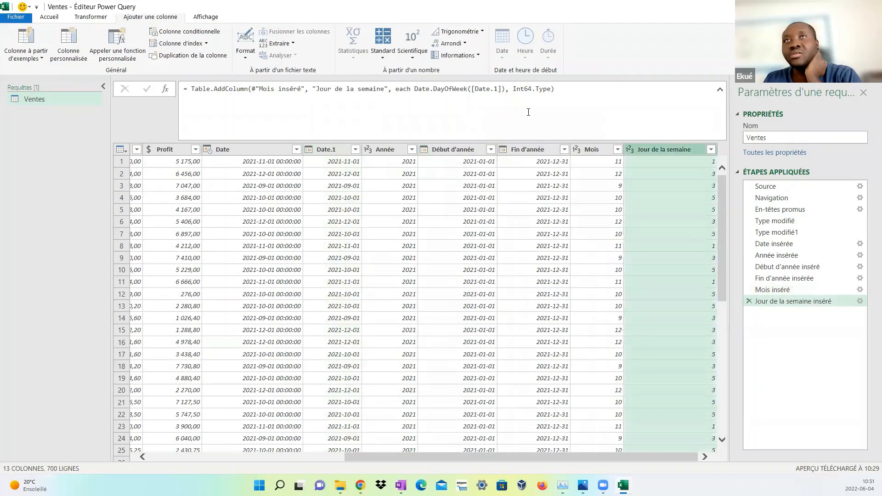
# Move the Mois column so it sits directly between the Année and Début d'année columns
pyautogui.click(448, 148)
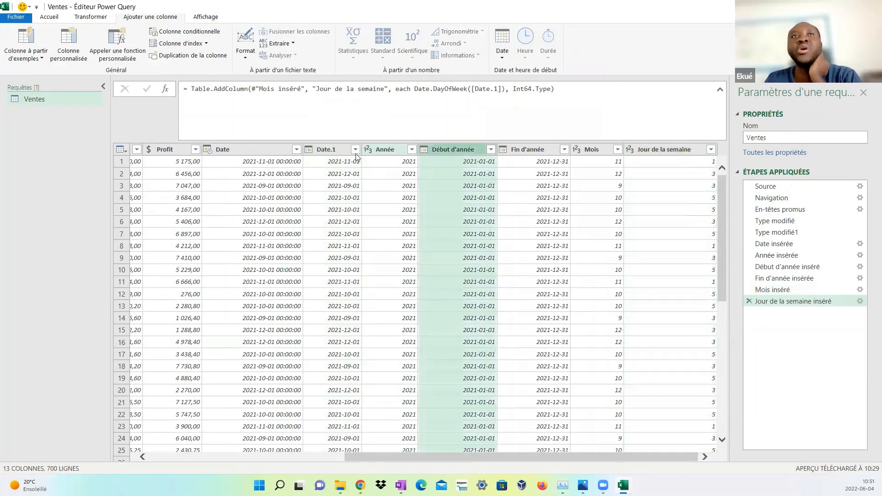
pyautogui.click(341, 151)
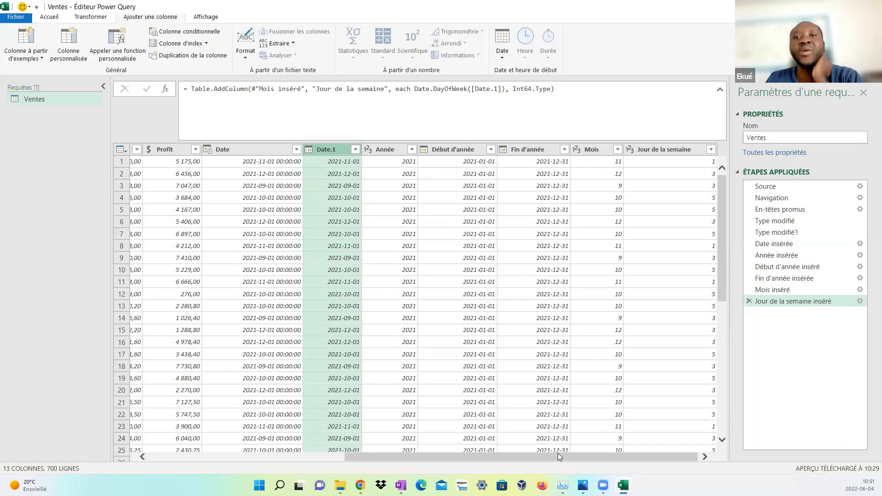
pyautogui.moveTo(555, 455)
pyautogui.mouseDown()
pyautogui.moveTo(490, 464)
pyautogui.moveTo(450, 455)
pyautogui.moveTo(380, 458)
pyautogui.moveTo(565, 455)
pyautogui.mouseUp()
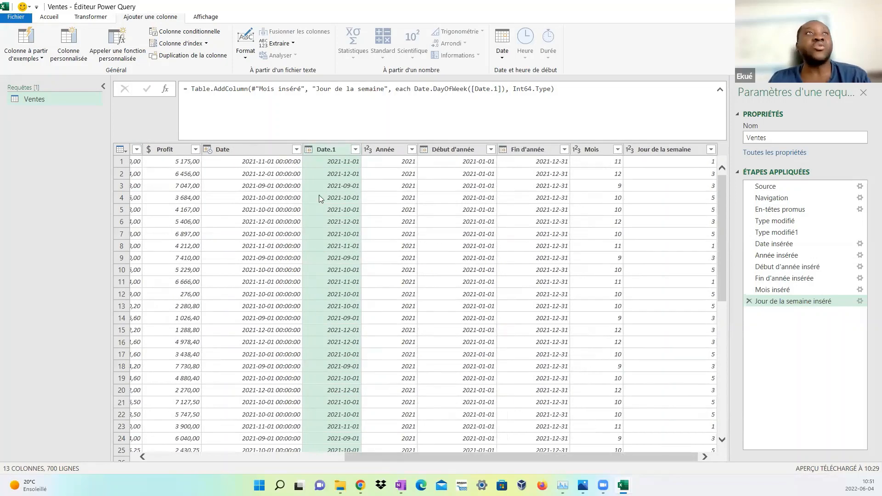
pyautogui.moveTo(417, 455); pyautogui.dragTo(222, 460)
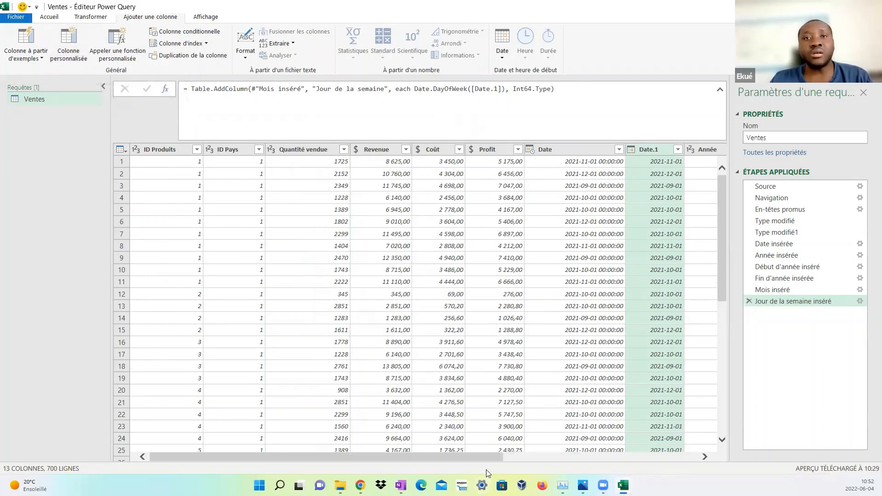
pyautogui.moveTo(507, 458); pyautogui.dragTo(699, 419)
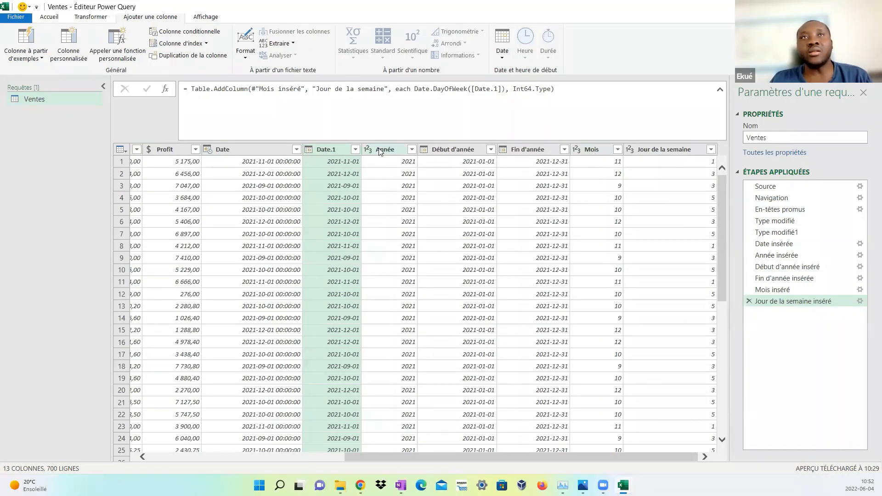
pyautogui.click(590, 150)
pyautogui.moveTo(590, 150); pyautogui.dragTo(439, 152)
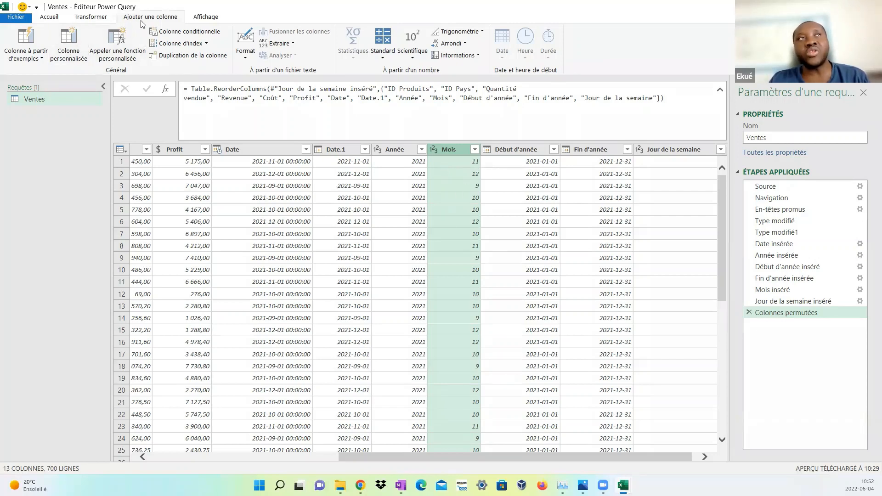
pyautogui.click(74, 54)
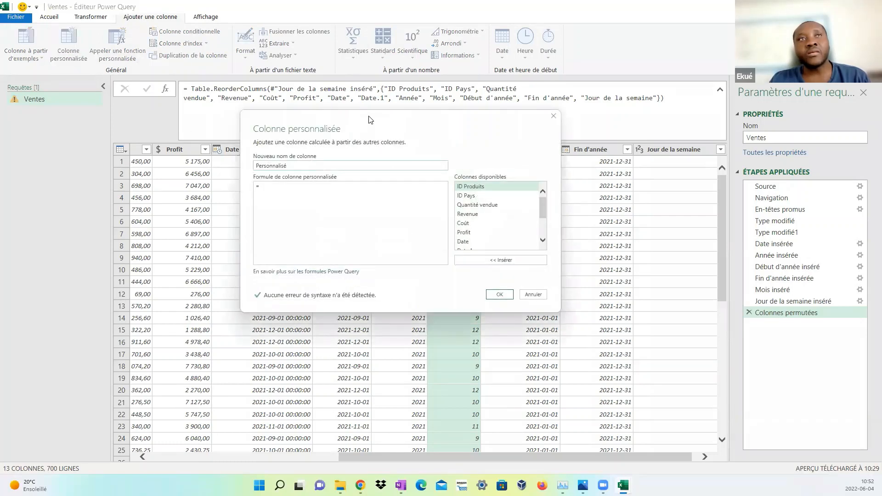
pyautogui.moveTo(370, 119); pyautogui.dragTo(182, 109)
pyautogui.doubleClick(121, 156)
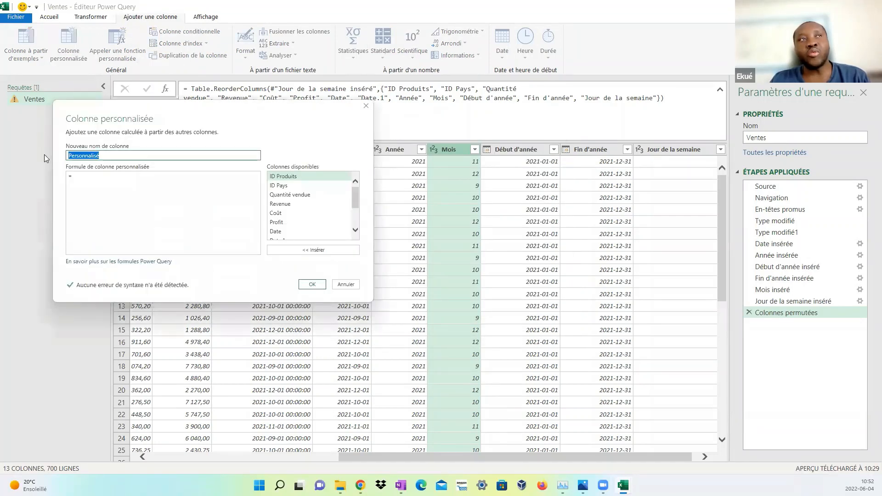
pyautogui.write('ANN')
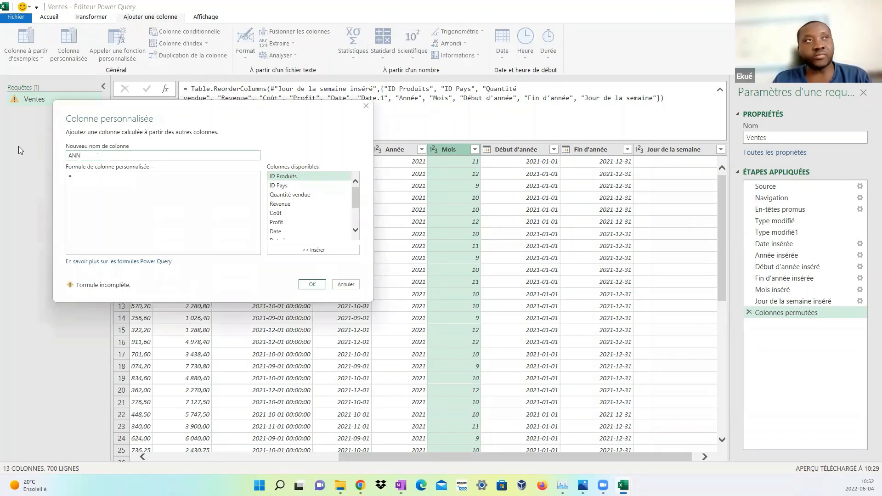
pyautogui.write('EE_')
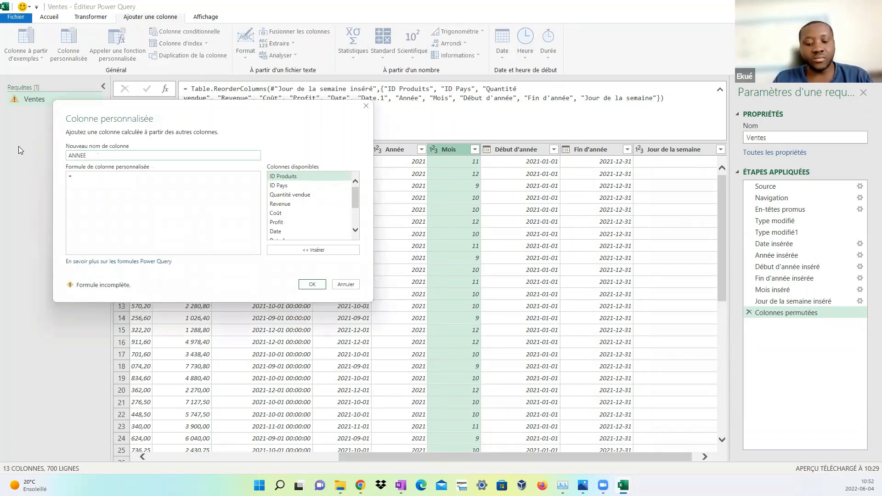
pyautogui.write('MOIS')
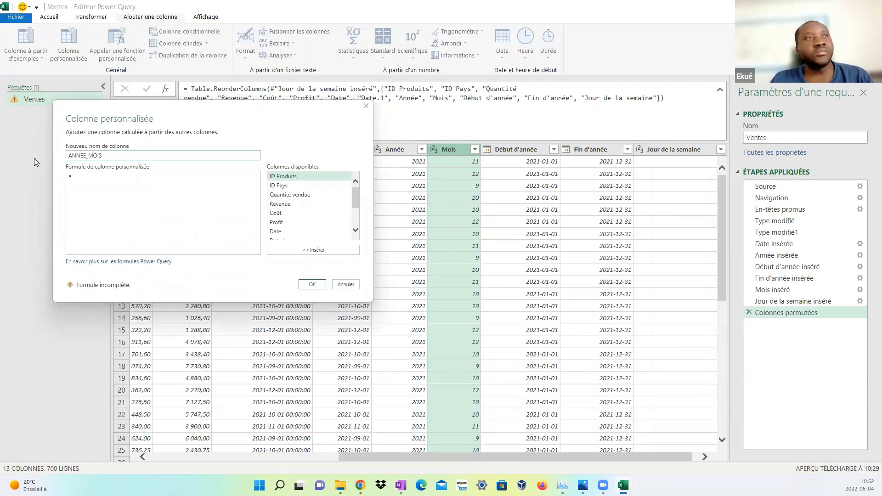
pyautogui.click(367, 107)
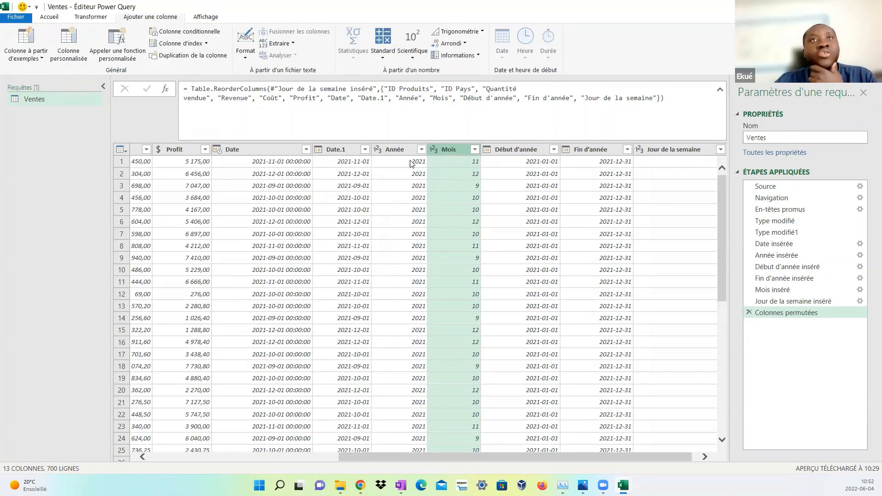
pyautogui.click(400, 150)
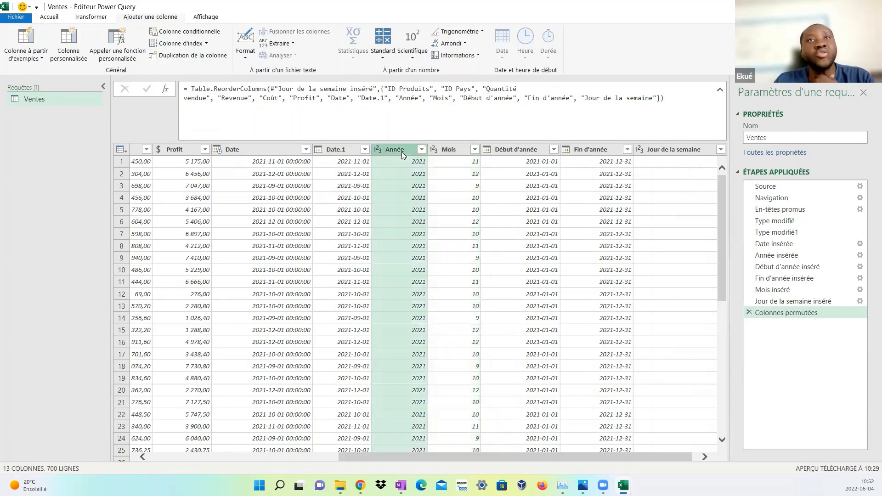
pyautogui.click(444, 150)
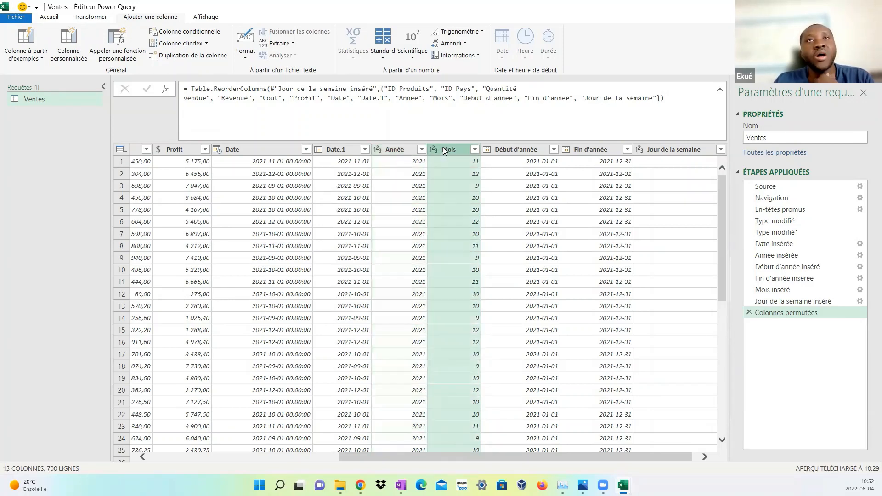
pyautogui.click(407, 154)
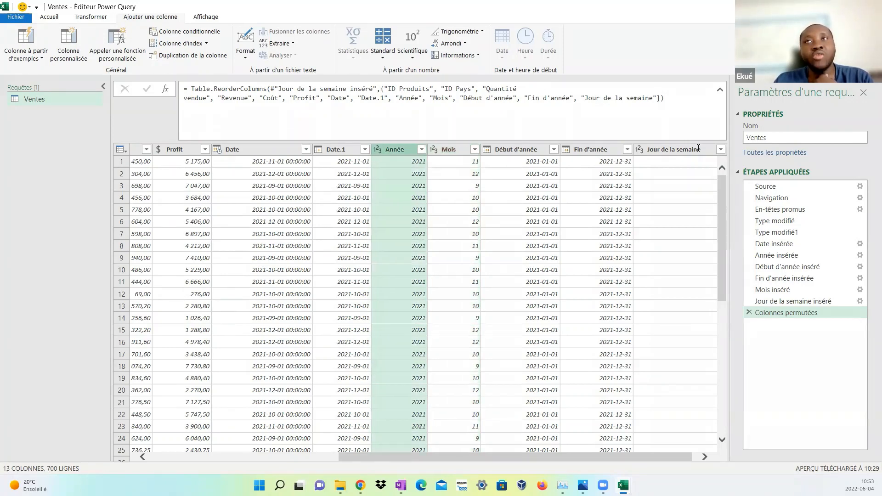
pyautogui.click(455, 151)
pyautogui.click(406, 154)
pyautogui.click(453, 152)
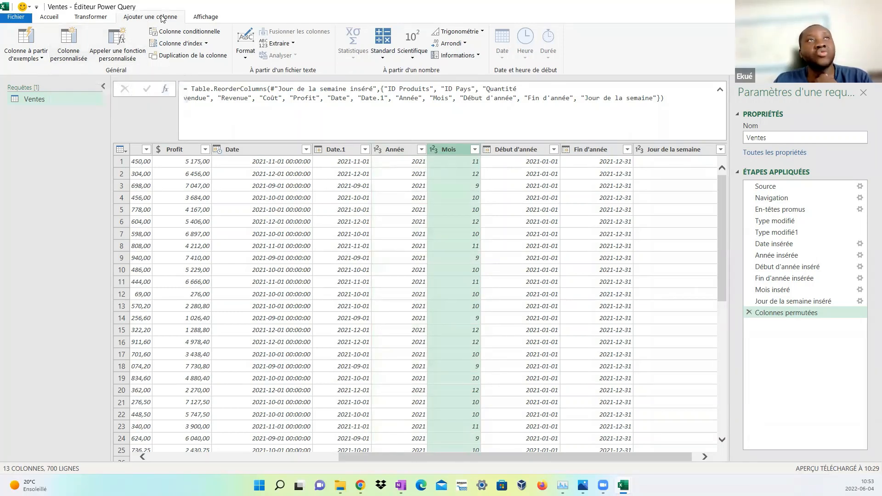
# Add a custom column named Année_Mois with the formula =[Année][Mois], inserting both references from the available columns
pyautogui.click(68, 56)
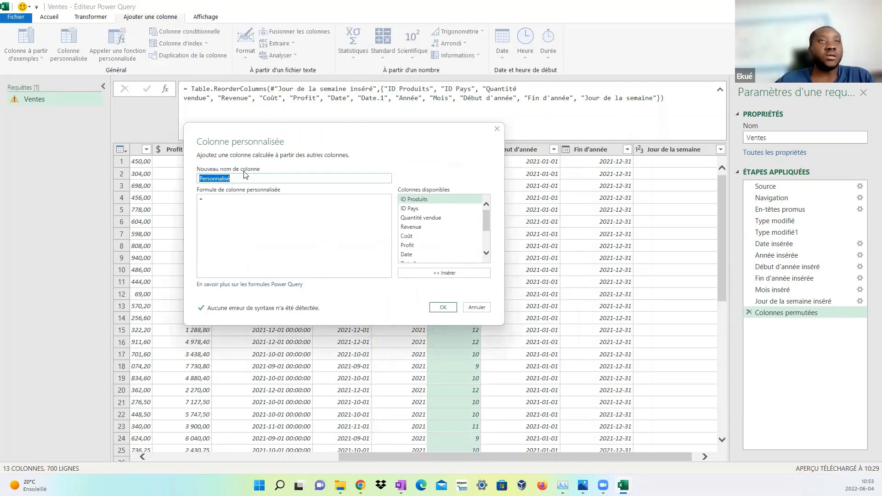
pyautogui.write('Année_')
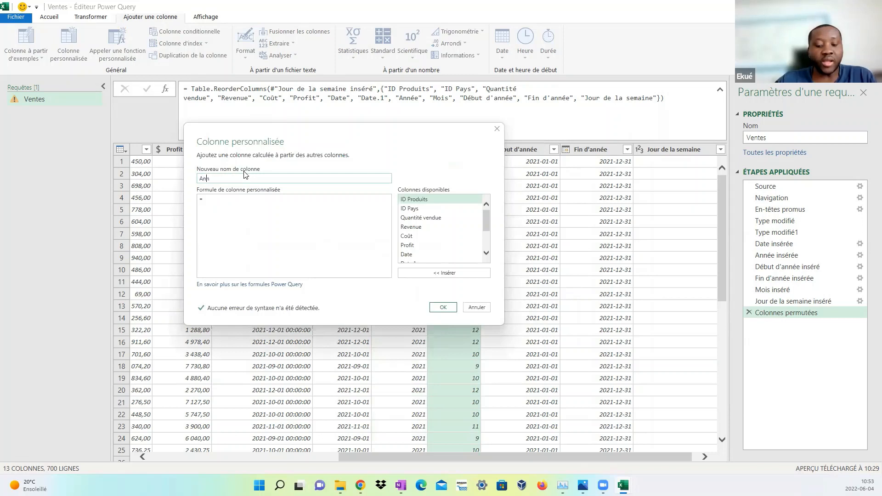
pyautogui.write('M')
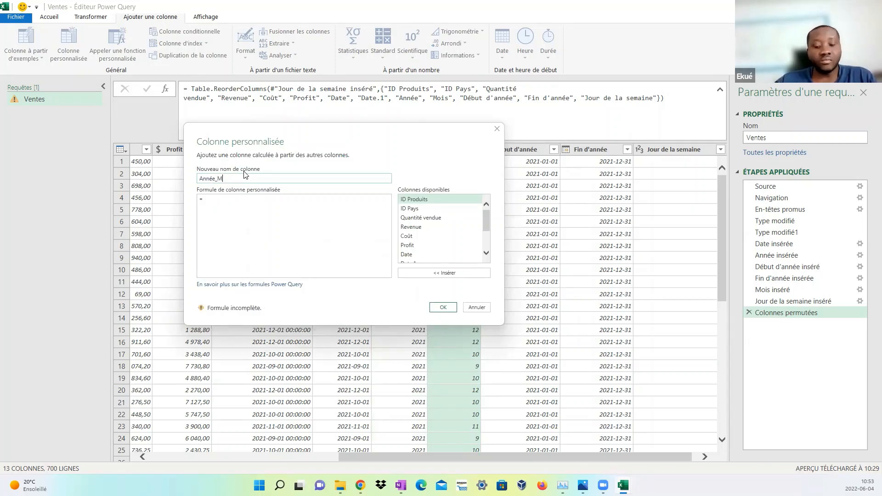
pyautogui.write('ois')
pyautogui.click(237, 197)
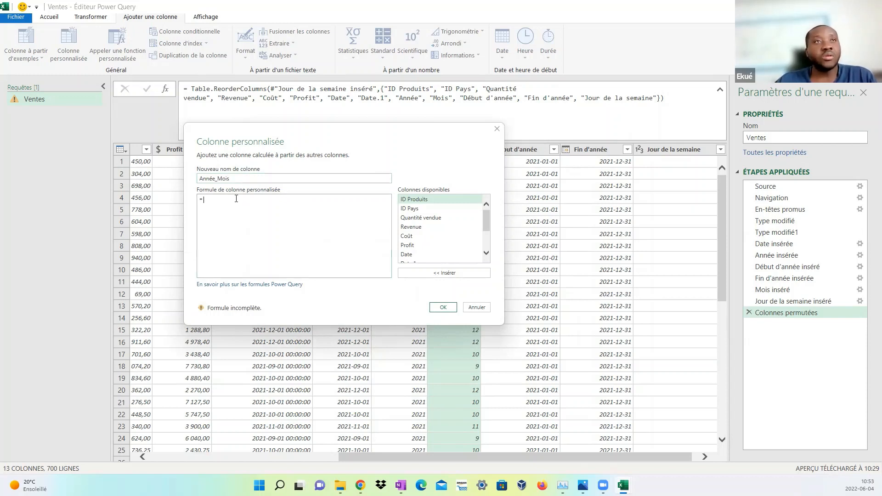
pyautogui.scroll(-2, 441, 225)
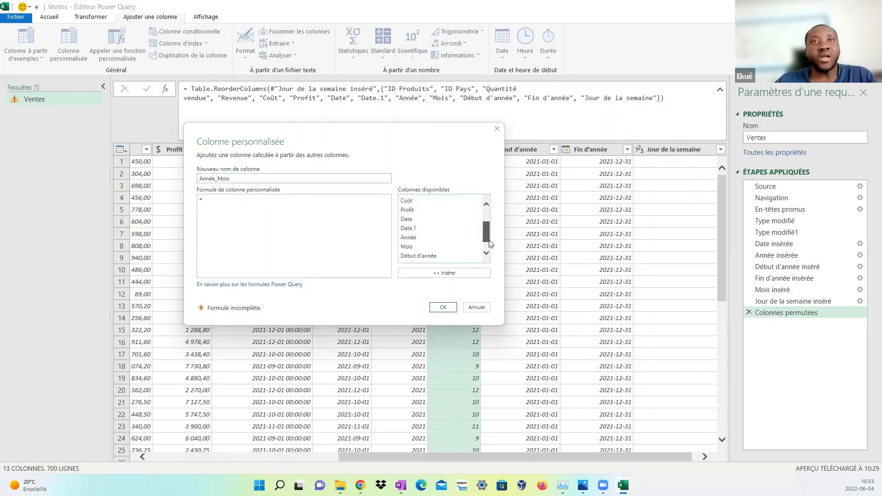
pyautogui.doubleClick(415, 224)
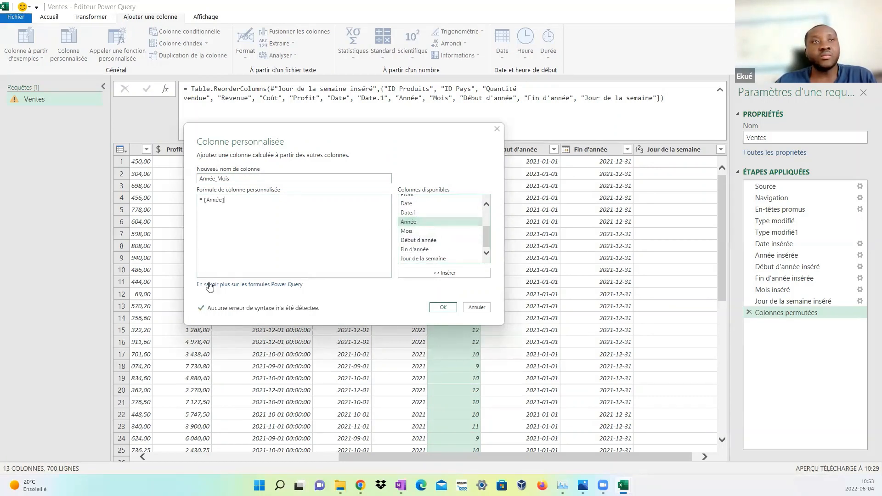
pyautogui.doubleClick(407, 231)
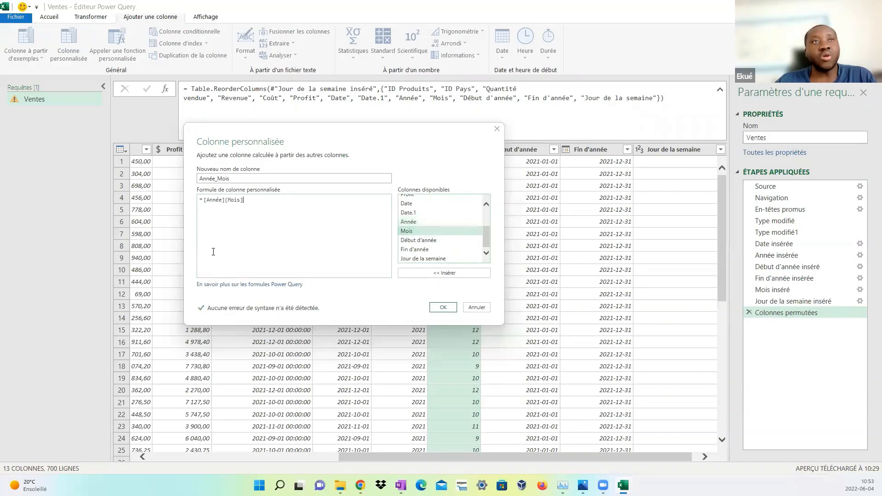
pyautogui.click(442, 308)
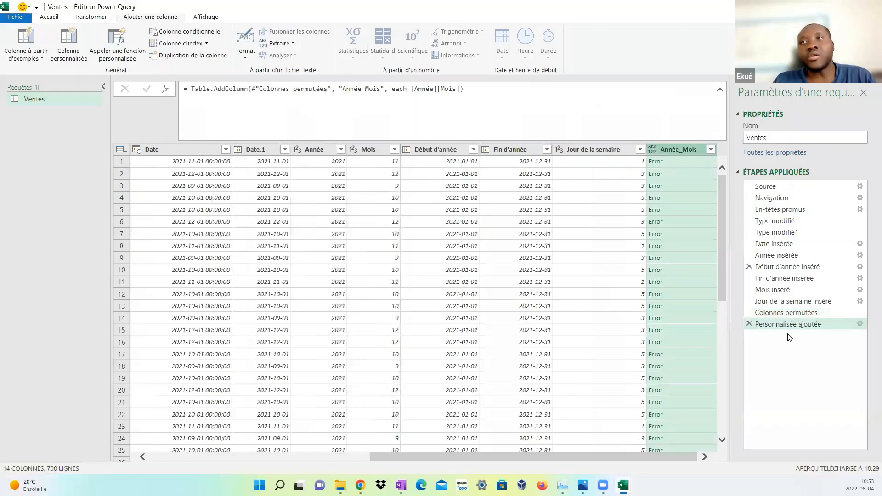
# Review the Année_Mois custom column's formula and compare its applied step with the preceding column-reorder step
pyautogui.click(860, 324)
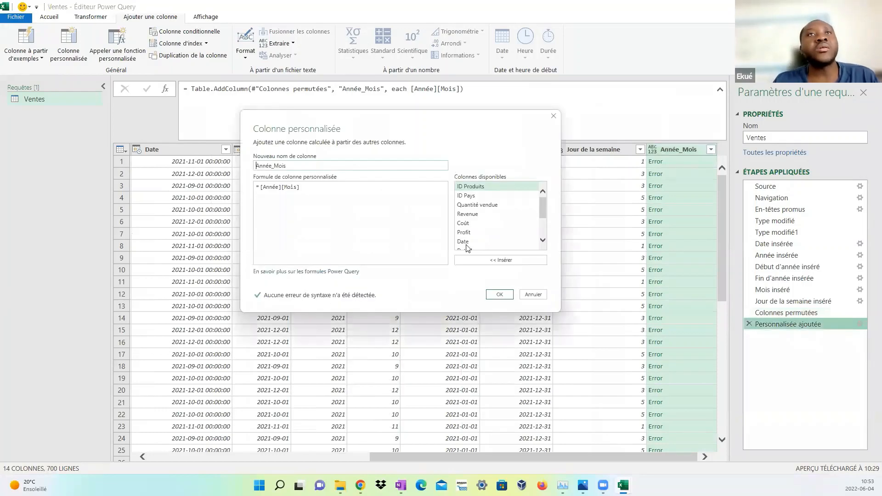
pyautogui.moveTo(446, 124); pyautogui.dragTo(432, 295)
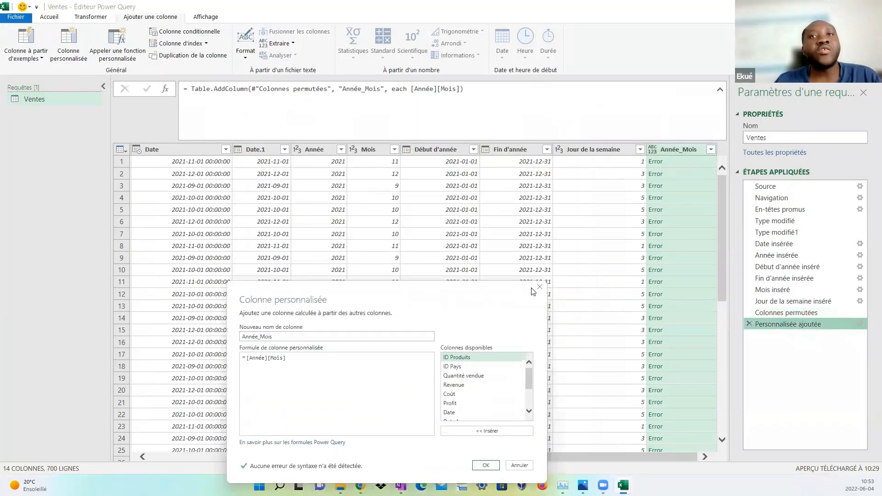
pyautogui.click(540, 287)
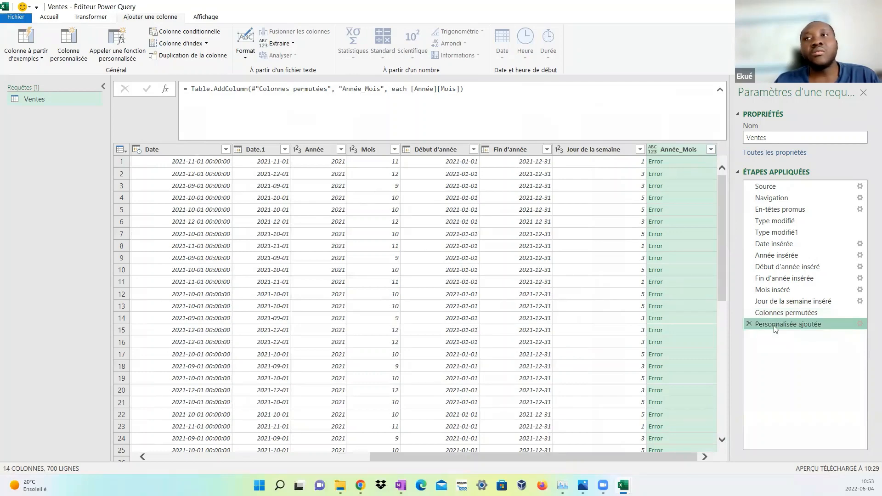
pyautogui.click(783, 312)
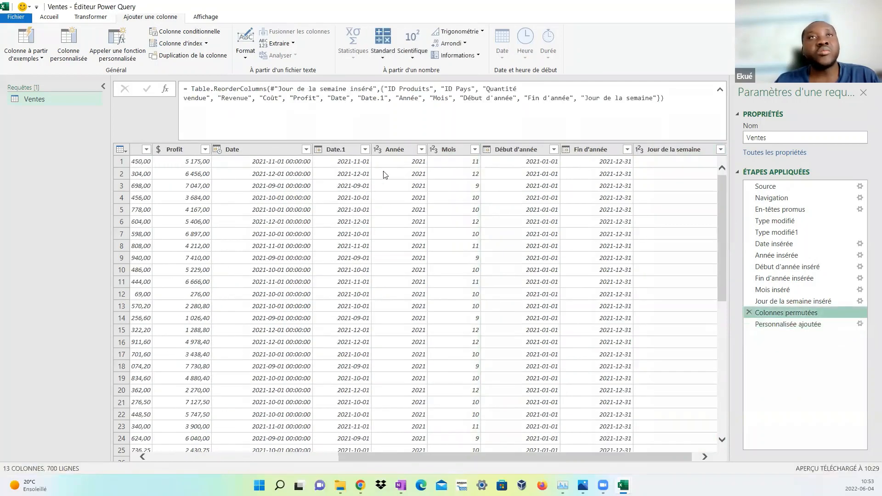
pyautogui.click(805, 326)
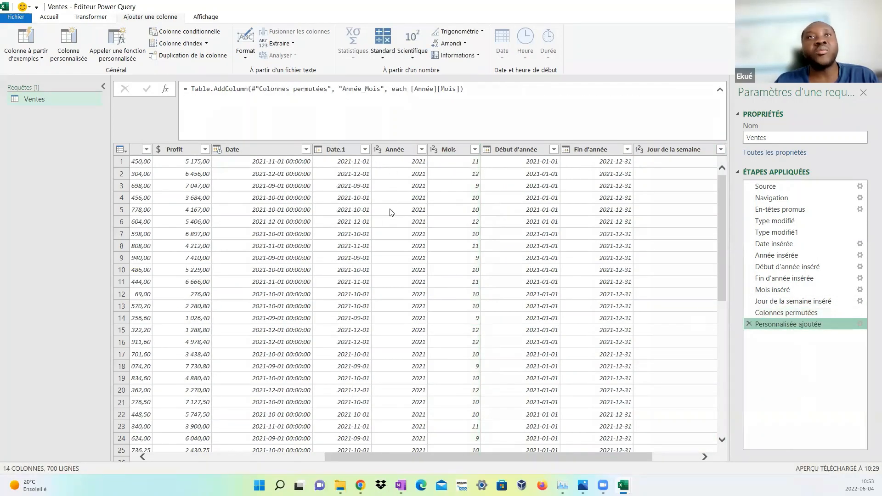
# Convert the Année and Mois columns to text and place that type-change step before the custom column step
pyautogui.click(377, 149)
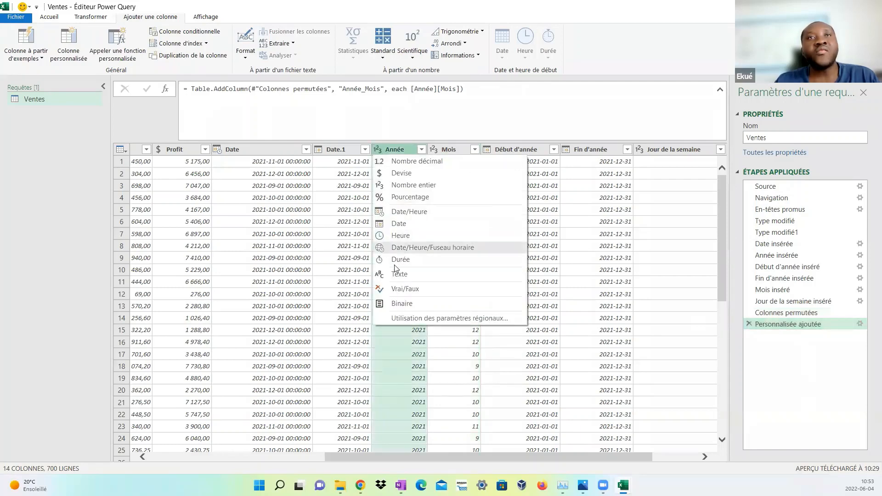
pyautogui.click(398, 273)
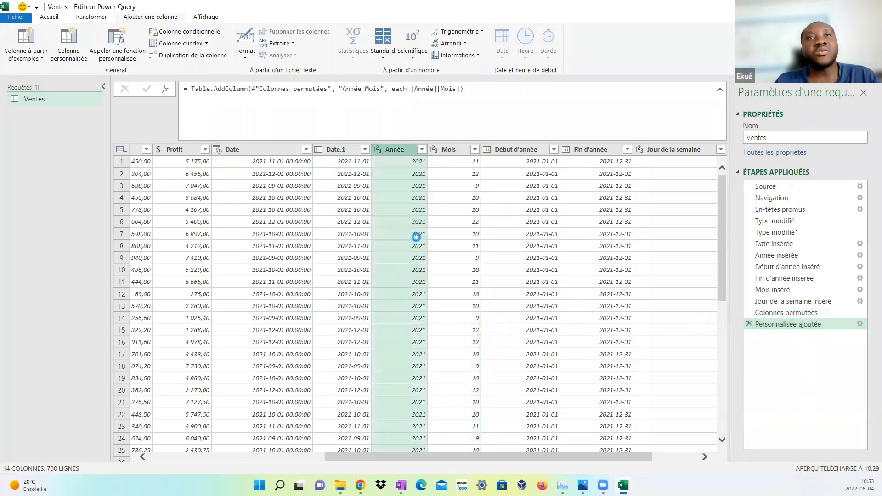
pyautogui.click(433, 150)
pyautogui.click(454, 276)
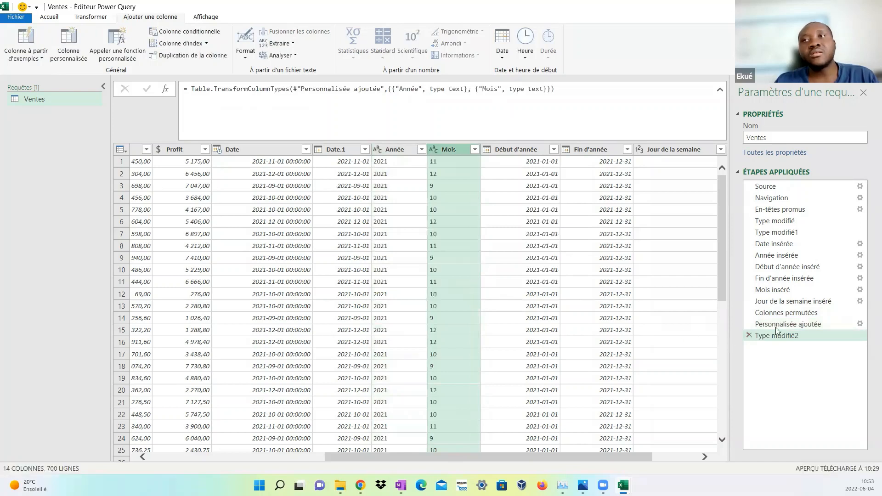
pyautogui.moveTo(777, 330); pyautogui.dragTo(781, 339)
pyautogui.moveTo(686, 453); pyautogui.dragTo(721, 455)
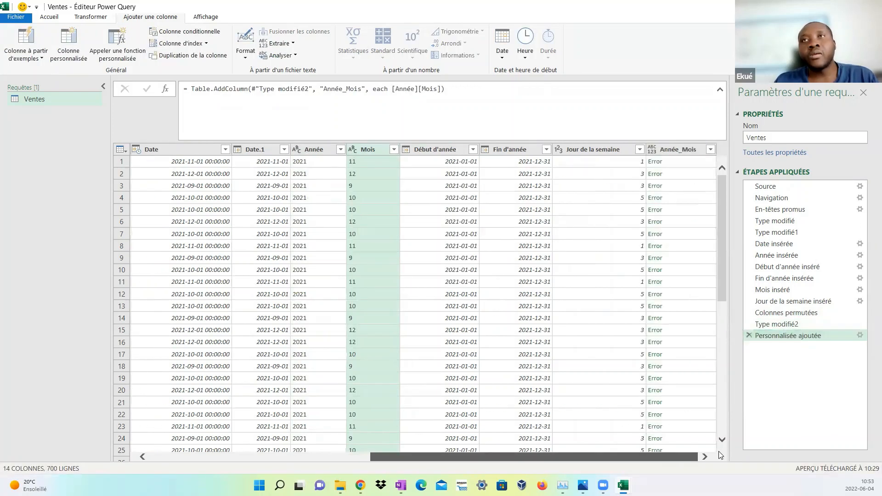
# Recheck the type-change step and the Année_Mois formula, accepting it without edits
pyautogui.click(803, 324)
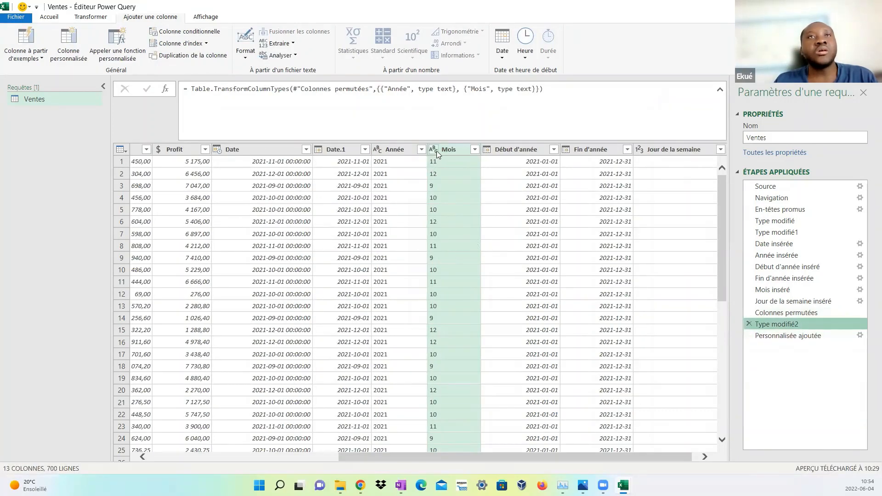
pyautogui.click(794, 336)
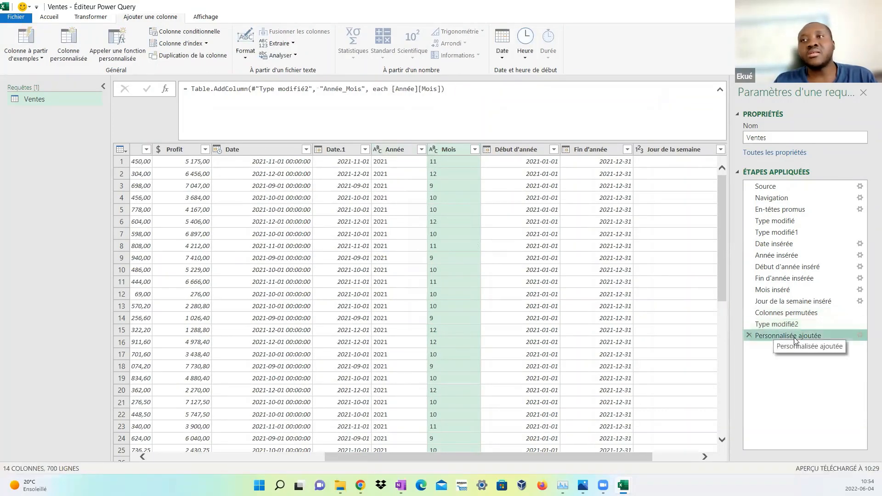
pyautogui.doubleClick(794, 337)
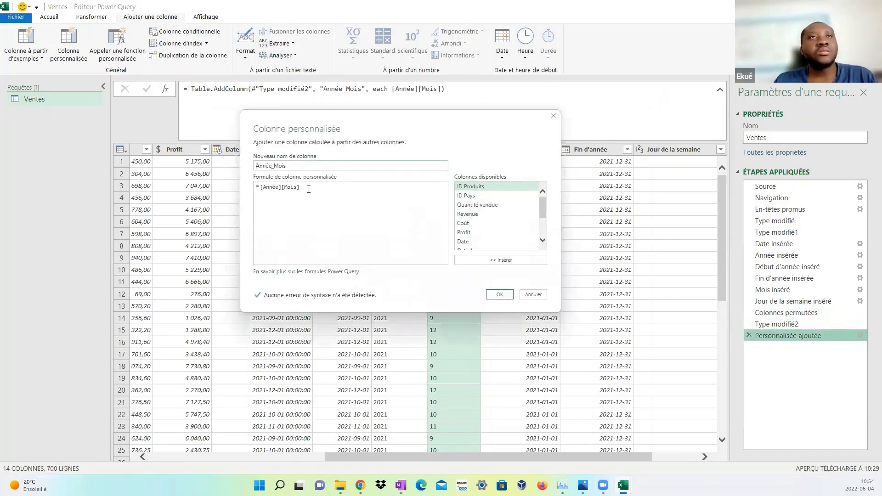
pyautogui.click(500, 295)
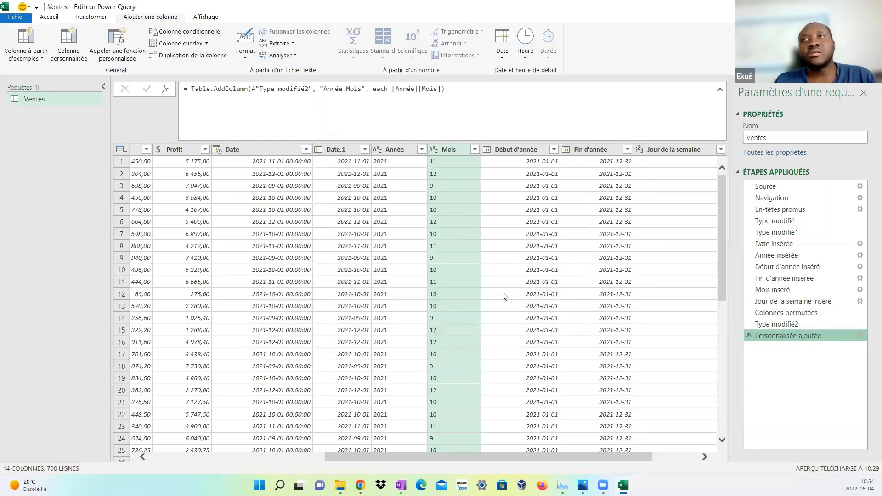
pyautogui.moveTo(602, 456); pyautogui.dragTo(734, 457)
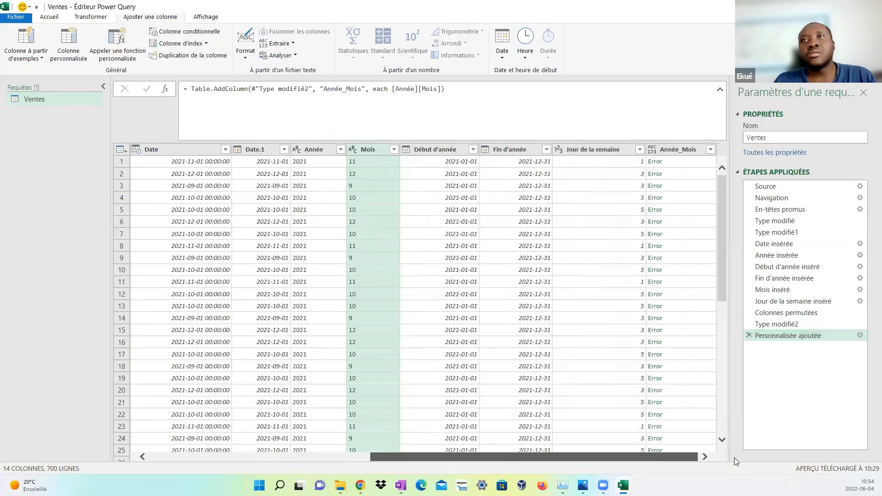
# Examine the error details of the first Année_Mois cell and delete the resulting drill-down step
pyautogui.click(662, 164)
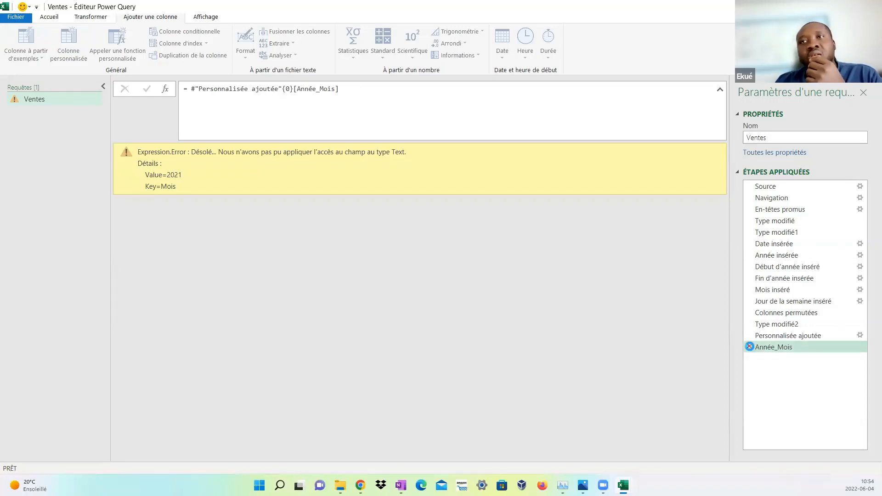
pyautogui.click(750, 347)
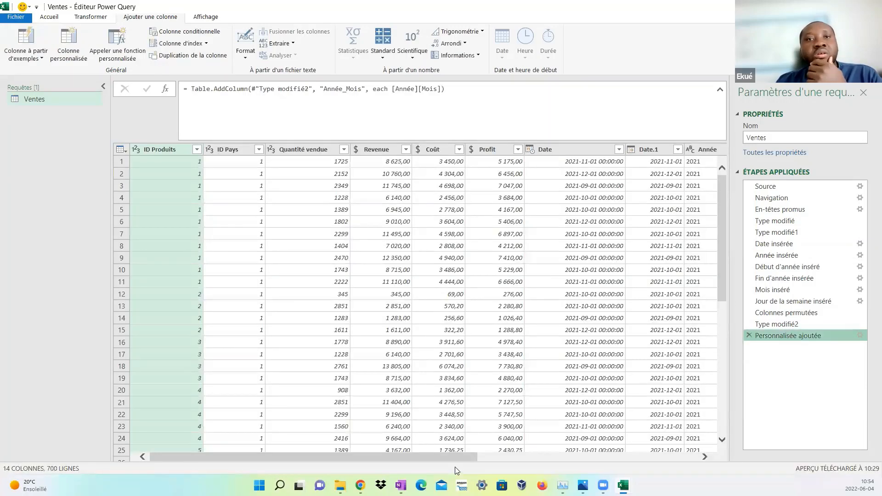
pyautogui.click(641, 457)
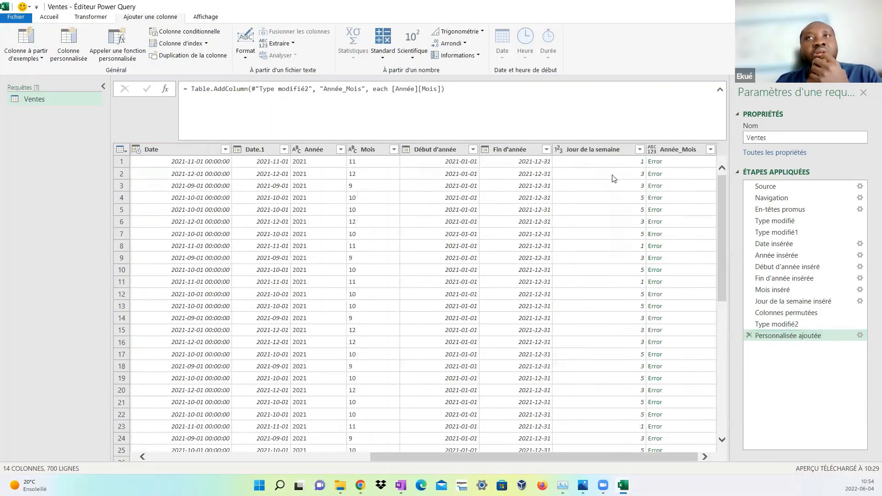
# Check the data types assigned to the Année and Mois columns
pyautogui.click(296, 150)
pyautogui.click(352, 149)
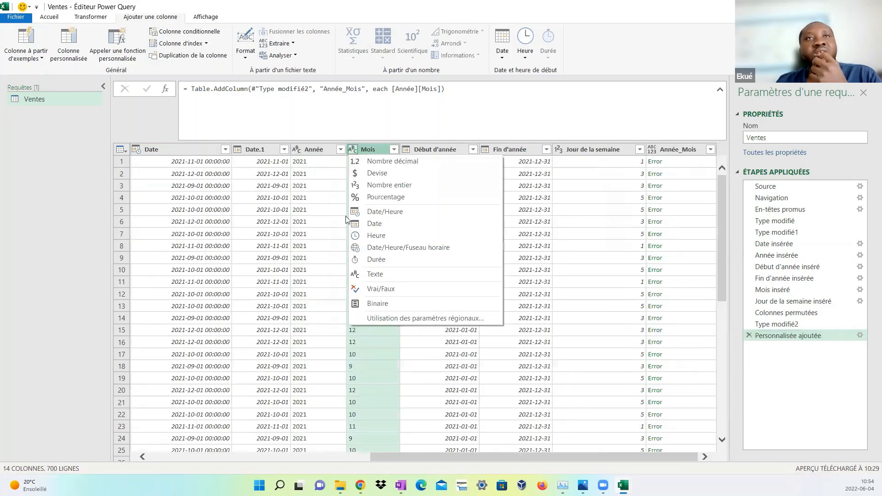
pyautogui.click(589, 353)
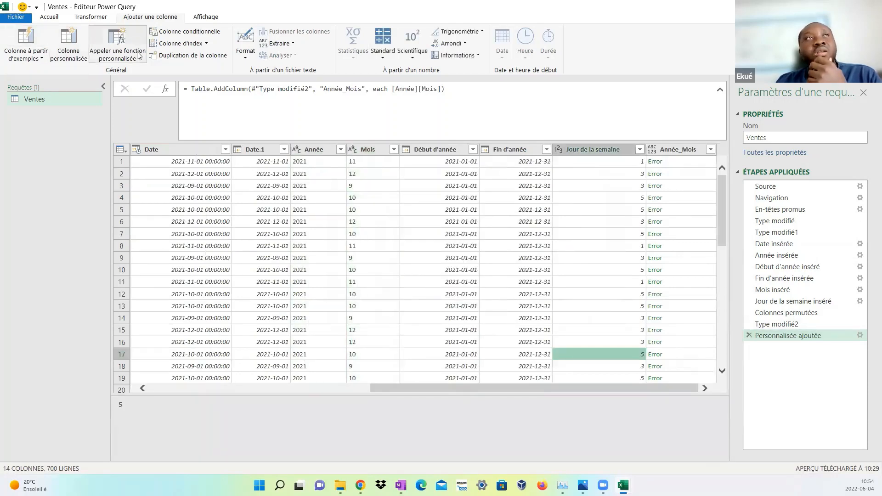
# Add a custom column with the default name Personnalisé and the formula =[Année]&[Mois]
pyautogui.click(69, 44)
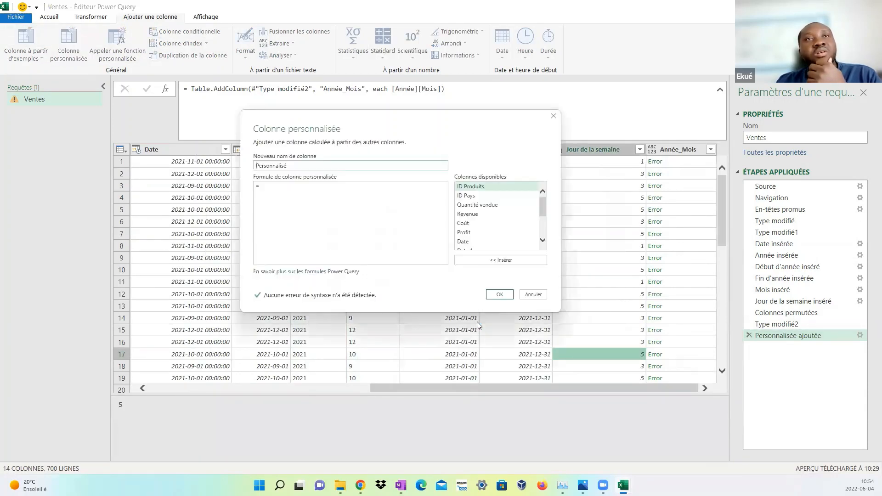
pyautogui.scroll(-3, 529, 220)
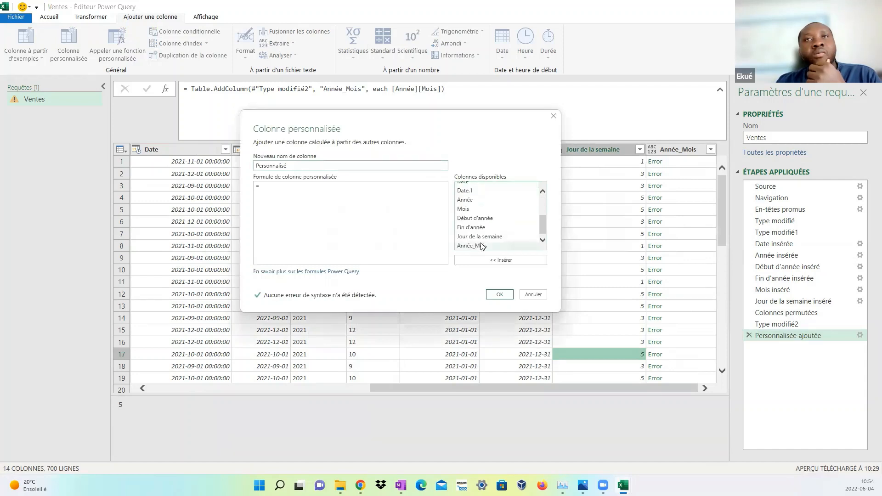
pyautogui.doubleClick(465, 200)
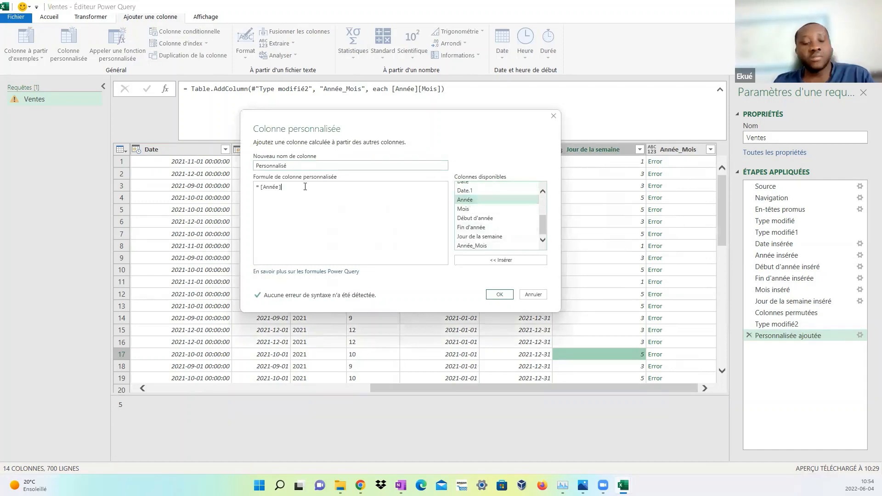
pyautogui.write('&')
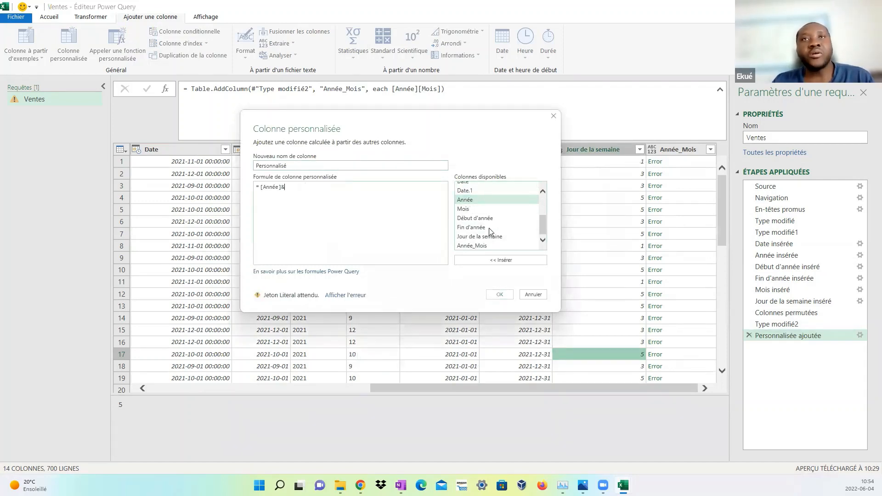
pyautogui.doubleClick(473, 210)
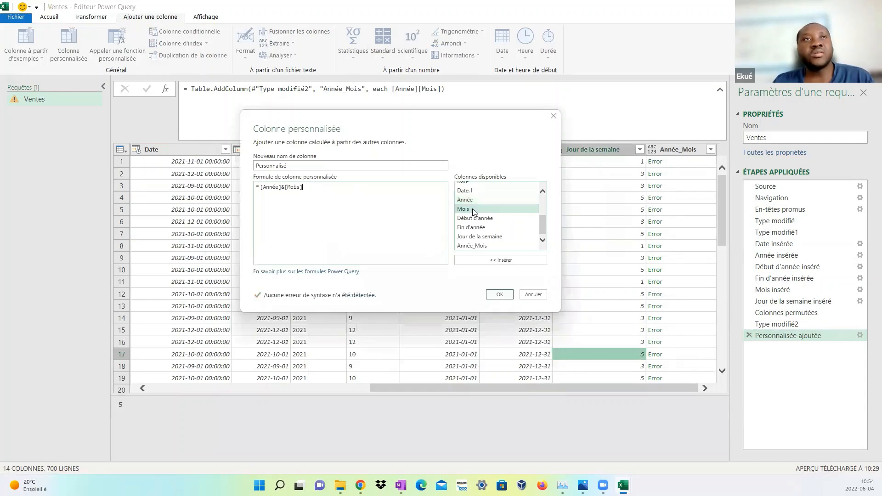
pyautogui.click(500, 294)
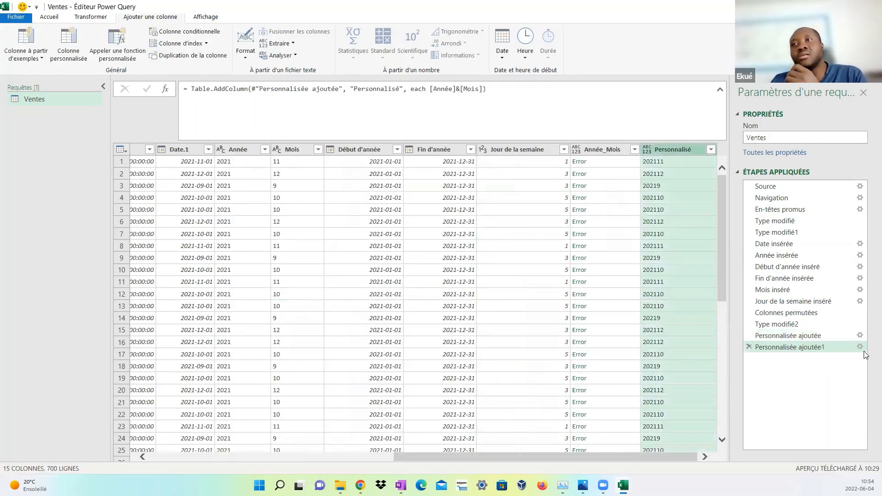
# Review how the Personnalisé column's formula joins the year and month with the & operator
pyautogui.click(860, 347)
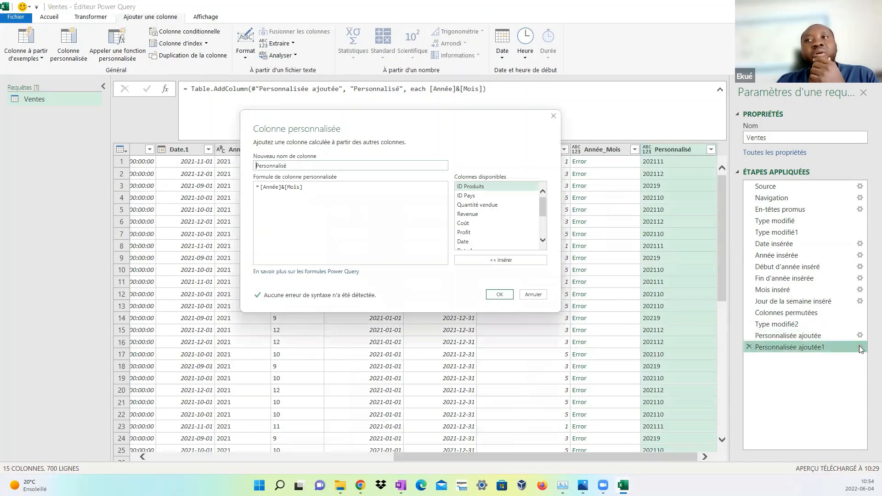
pyautogui.doubleClick(283, 187)
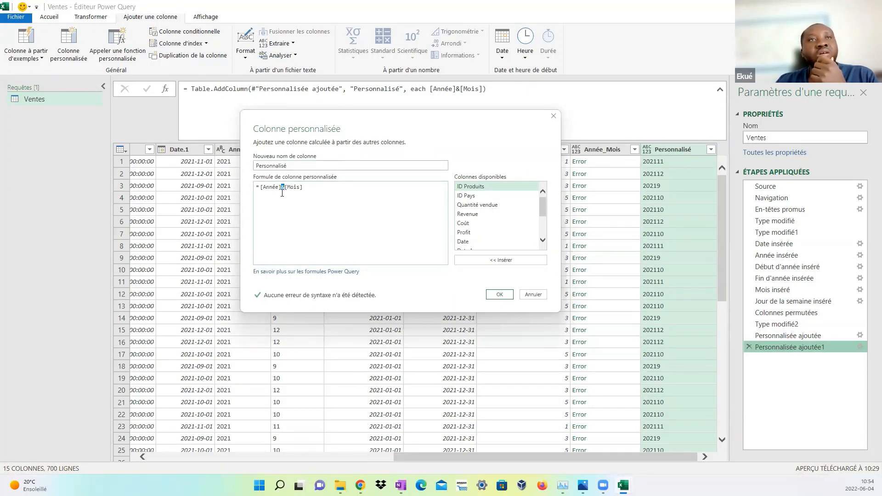
pyautogui.click(319, 195)
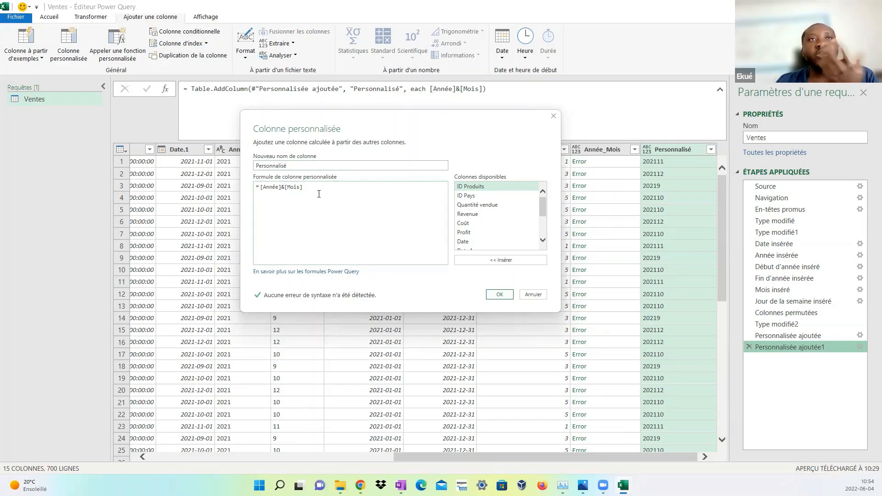
pyautogui.moveTo(313, 188); pyautogui.dragTo(267, 193)
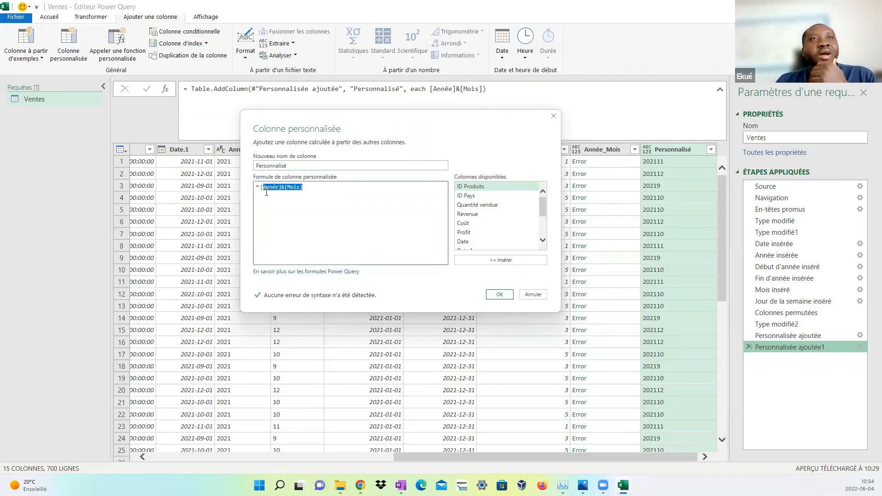
pyautogui.click(504, 296)
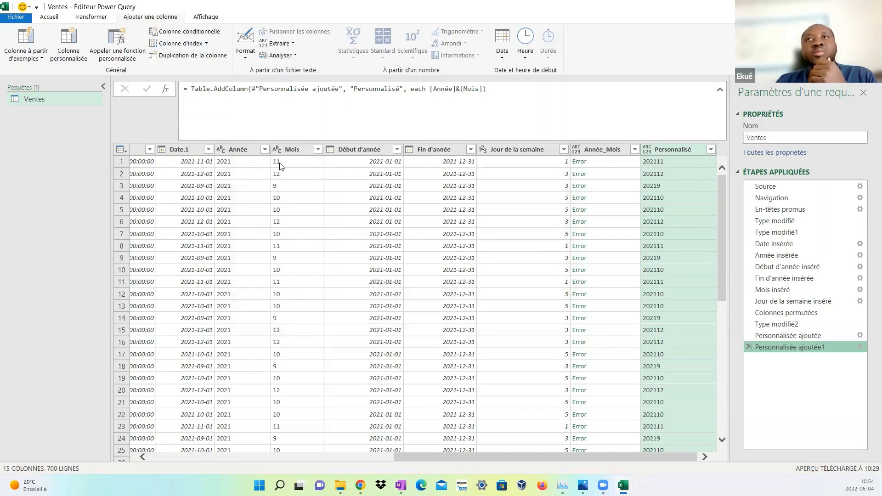
# Rename the Personnalisé custom column to Annee_Mois in its column definition
pyautogui.click(860, 347)
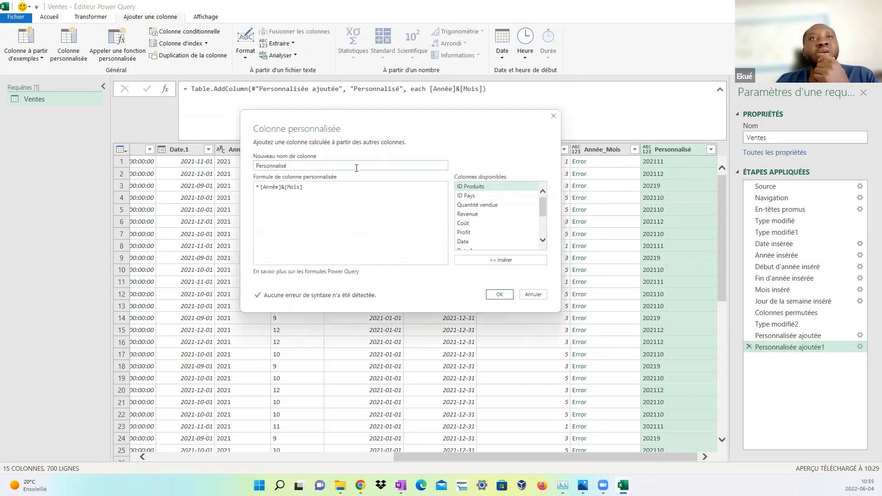
pyautogui.moveTo(357, 168); pyautogui.dragTo(215, 165)
pyautogui.write('Annee_Mois')
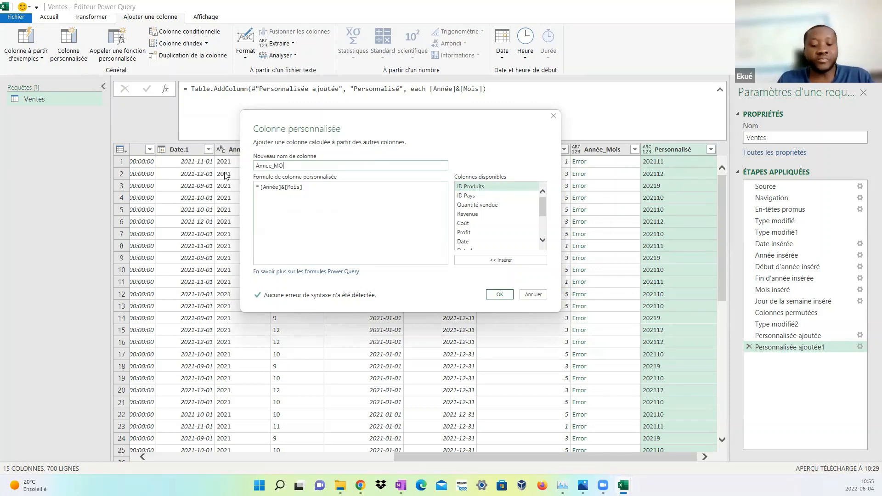
pyautogui.click(494, 295)
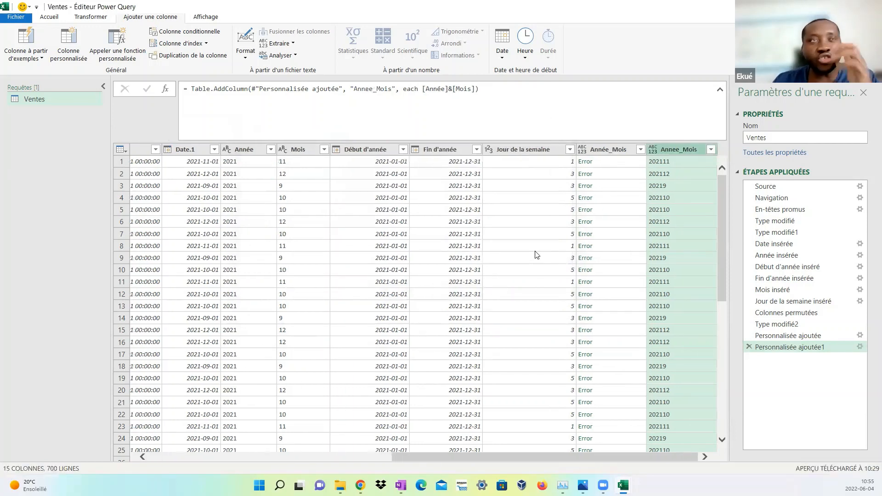
# Compare the two custom column steps and check the data types of the Année and Mois columns
pyautogui.click(803, 335)
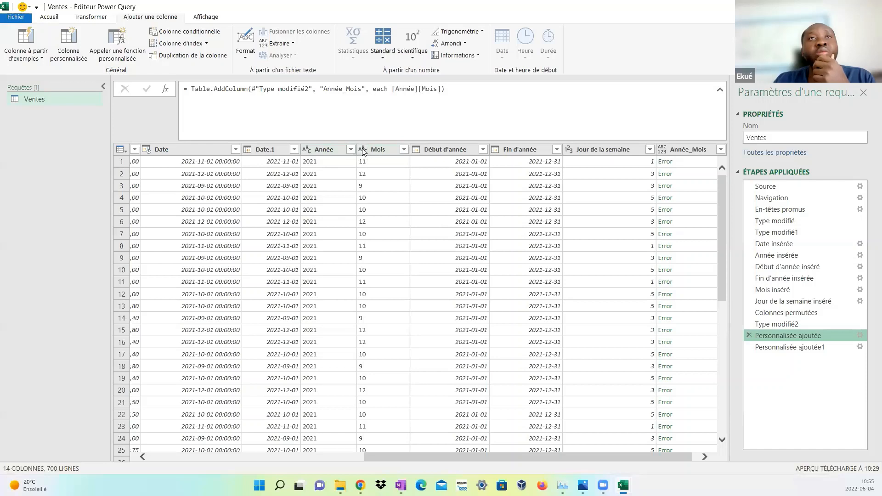
pyautogui.click(309, 151)
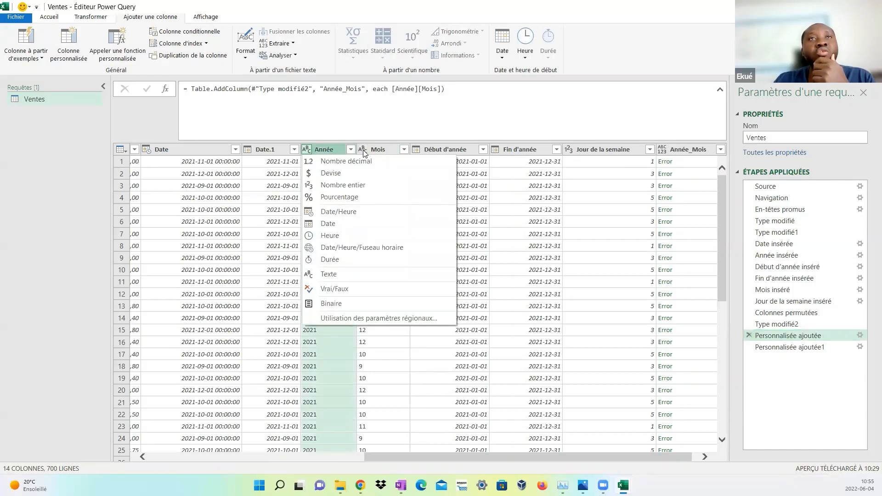
pyautogui.click(363, 151)
pyautogui.click(309, 151)
pyautogui.click(363, 152)
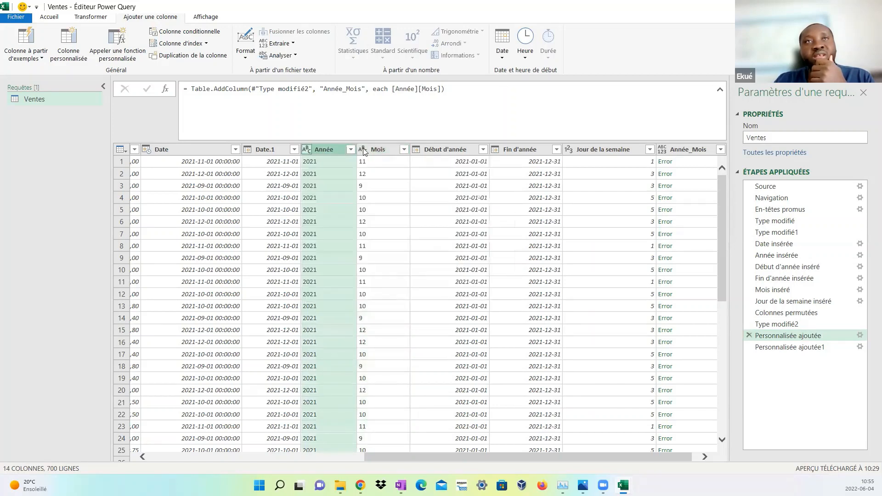
pyautogui.click(797, 350)
pyautogui.click(796, 349)
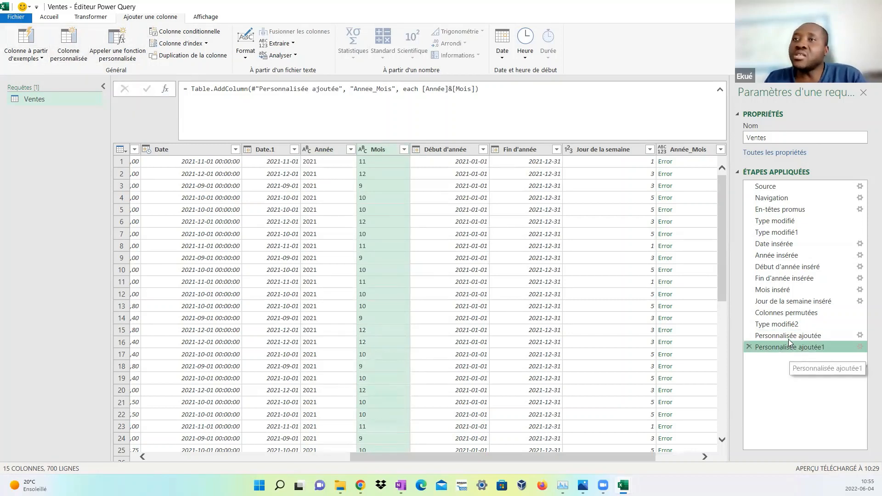
# Swap the order of the Personnalisée ajoutée and Personnalisée ajoutée1 steps and switch it back
pyautogui.moveTo(788, 336); pyautogui.dragTo(790, 359)
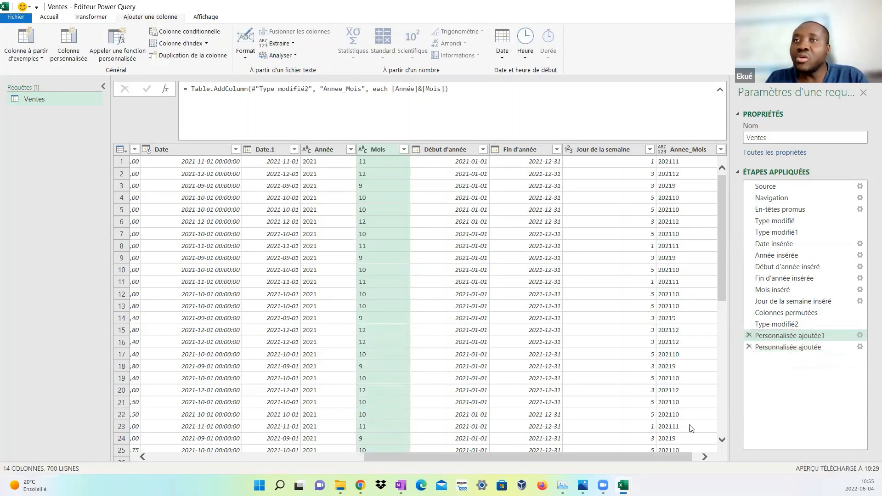
pyautogui.hscroll(1, 669, 457)
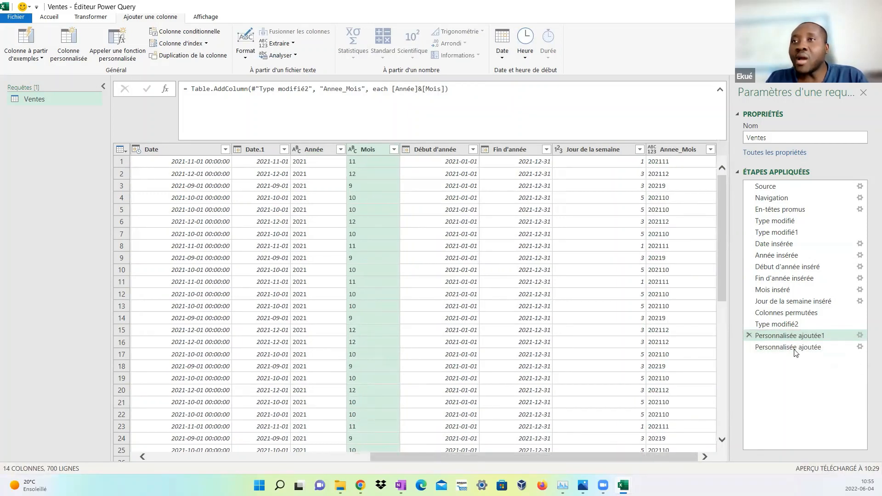
pyautogui.moveTo(793, 335); pyautogui.dragTo(777, 350)
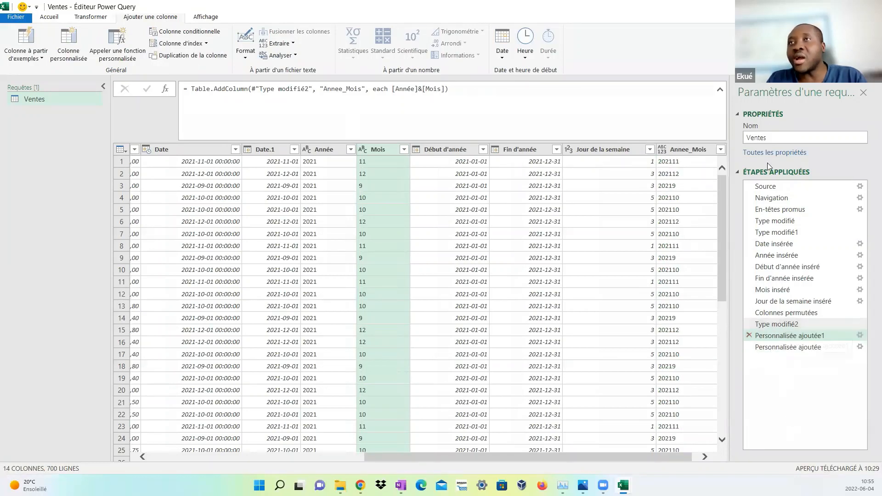
pyautogui.click(766, 349)
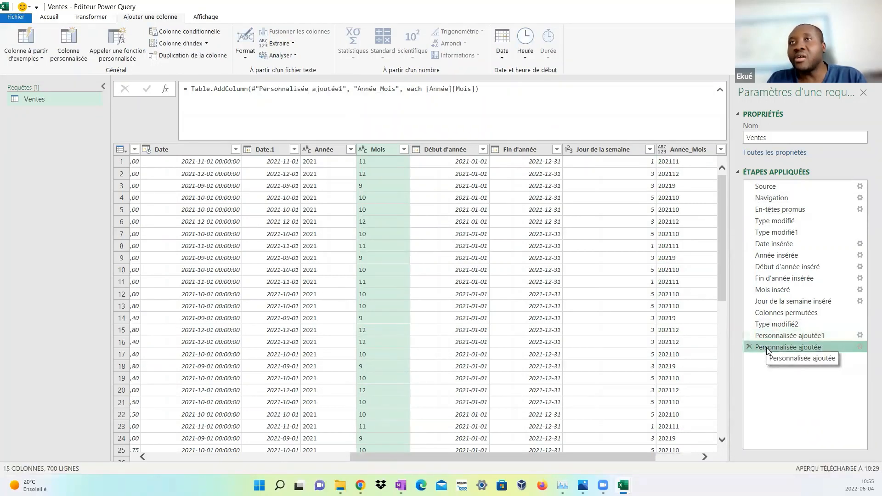
pyautogui.moveTo(776, 335); pyautogui.dragTo(776, 359)
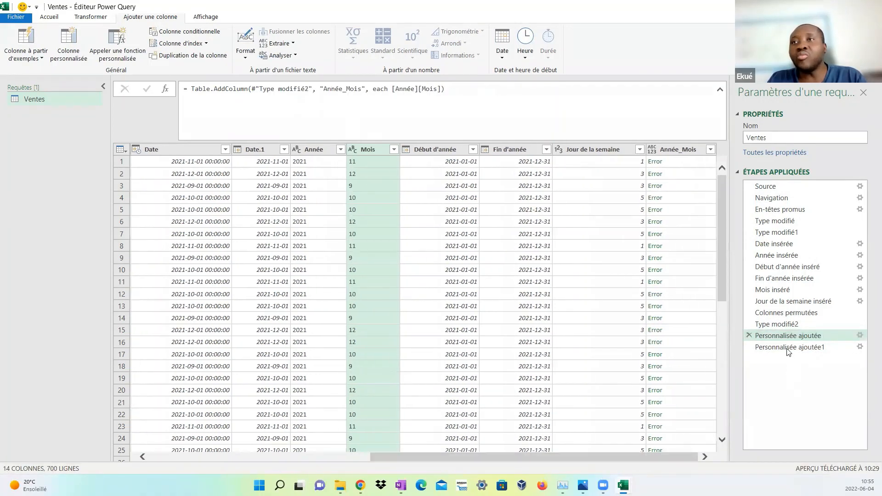
pyautogui.click(787, 347)
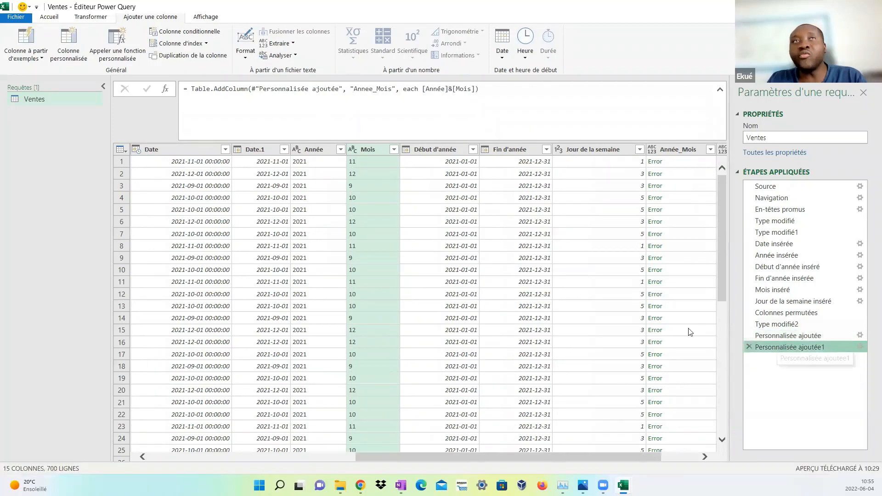
# Move the Personnalisée ajoutée1 step above Personnalisée ajoutée and delete the faulty Personnalisée ajoutée step
pyautogui.moveTo(787, 348); pyautogui.dragTo(804, 333)
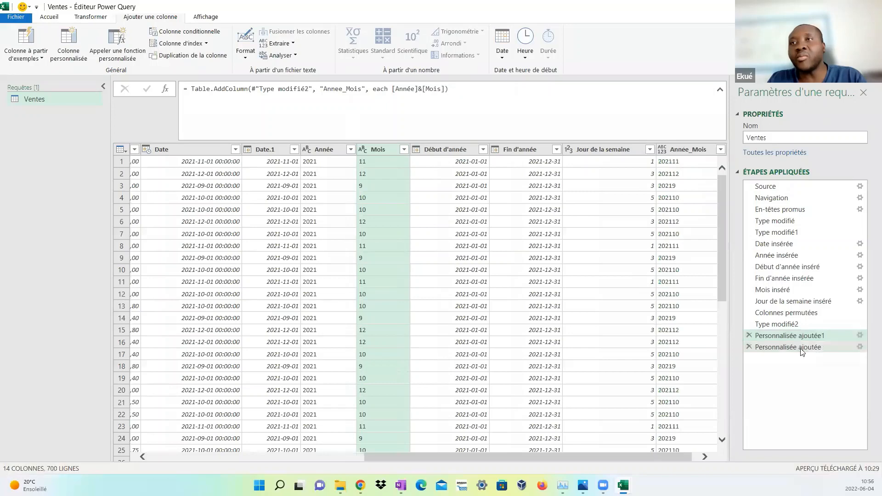
pyautogui.click(799, 348)
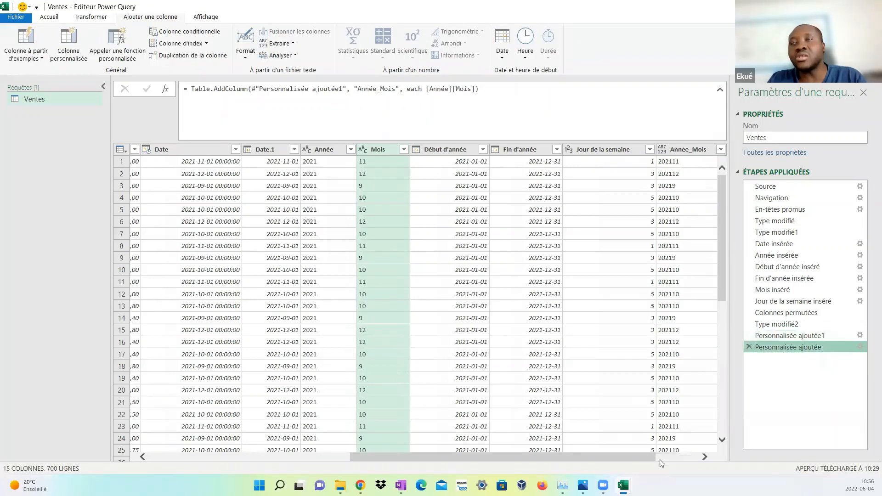
pyautogui.hscroll(3, 661, 461)
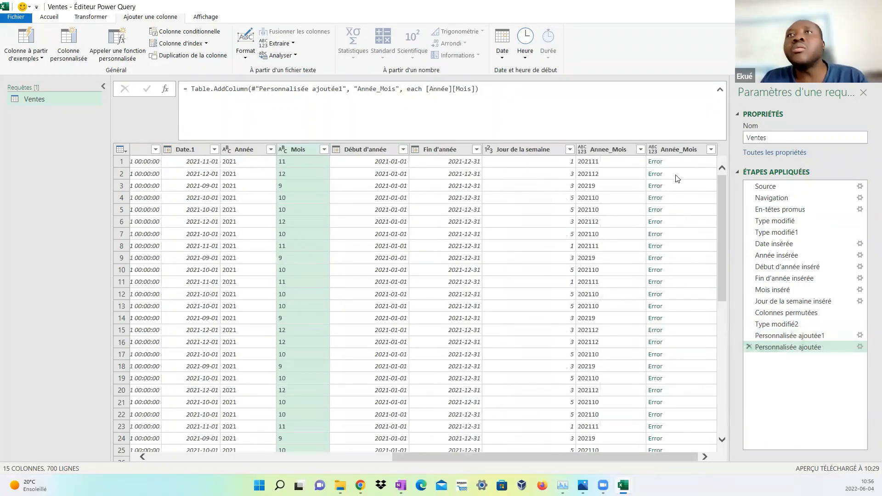
pyautogui.click(749, 347)
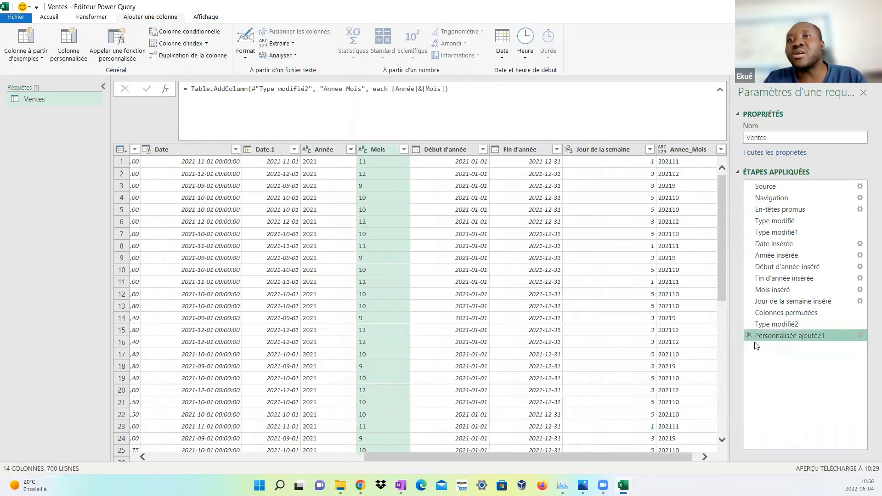
# Compare the table at the Type modifié2 step with the table at the Personnalisée ajoutée1 step
pyautogui.click(777, 325)
pyautogui.click(784, 340)
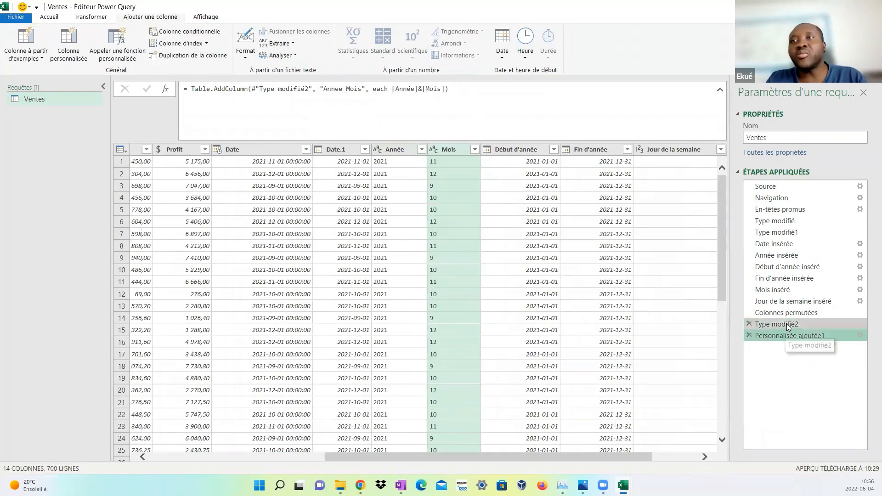
pyautogui.click(787, 324)
pyautogui.moveTo(651, 457); pyautogui.dragTo(733, 456)
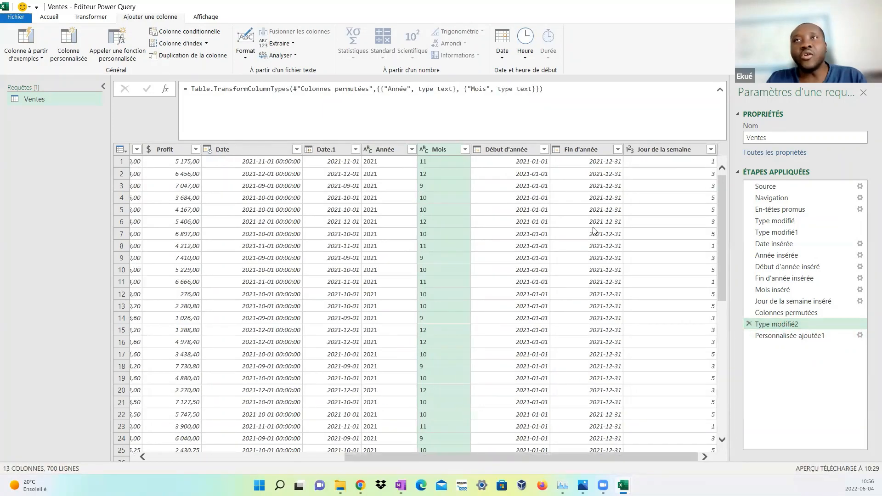
pyautogui.click(789, 336)
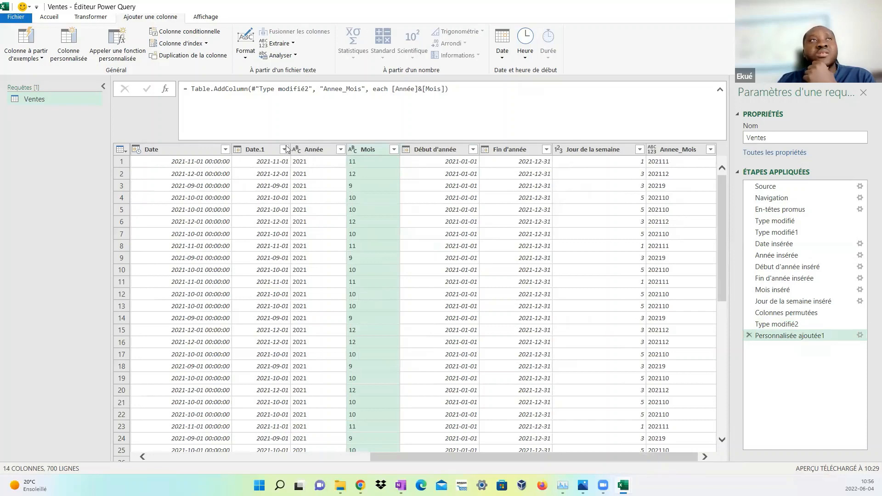
pyautogui.click(90, 16)
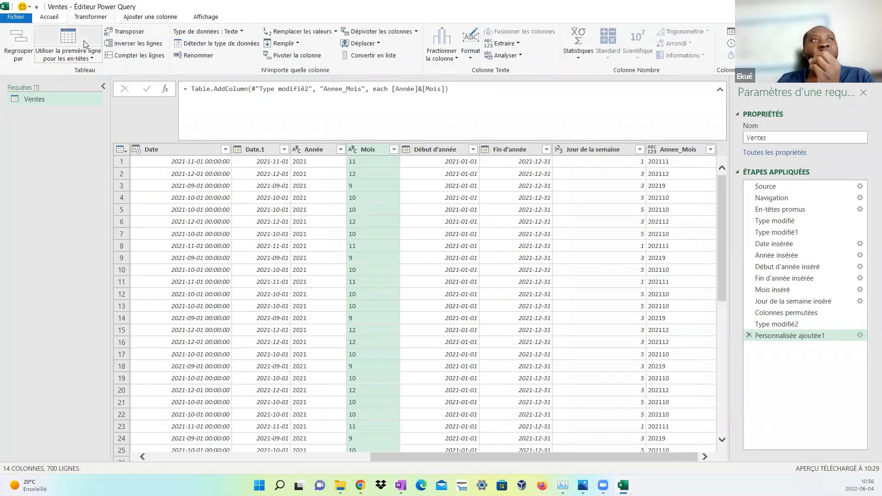
pyautogui.click(52, 17)
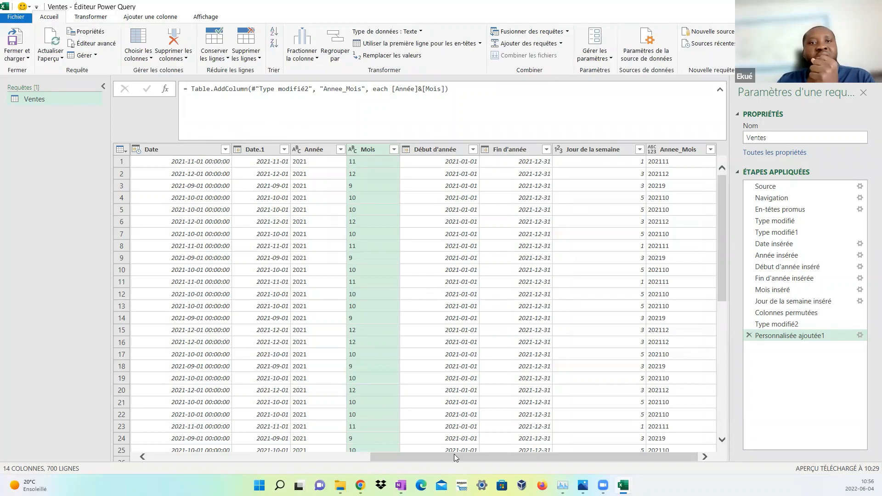
pyautogui.moveTo(454, 454); pyautogui.dragTo(502, 462)
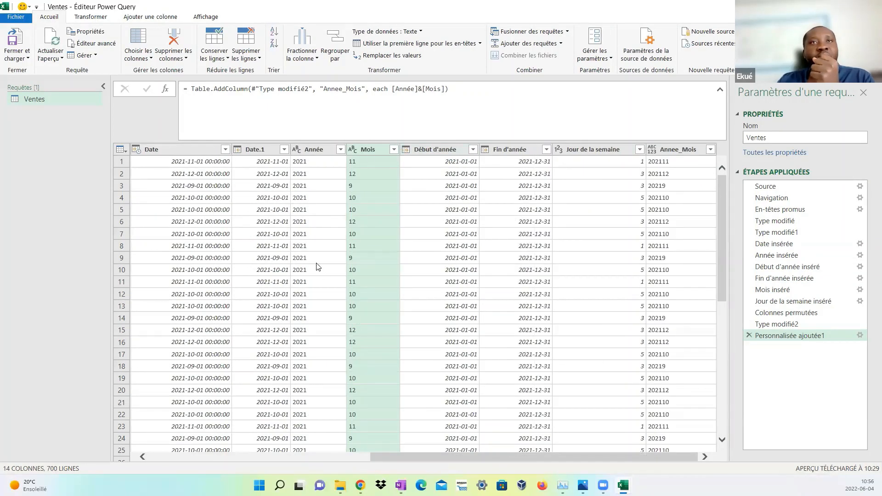
pyautogui.moveTo(434, 457); pyautogui.dragTo(461, 467)
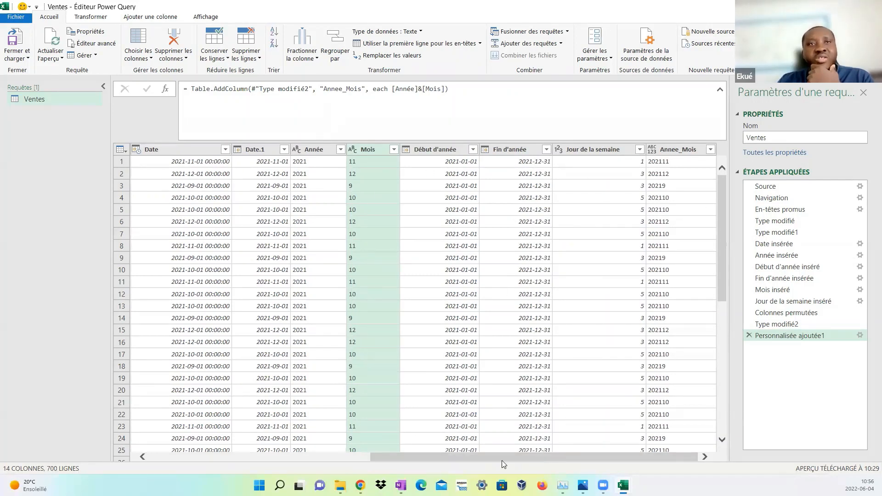
# Examine the Revenue, Coût and Profit columns as possible inputs for a calculated column
pyautogui.moveTo(502, 457); pyautogui.dragTo(270, 450)
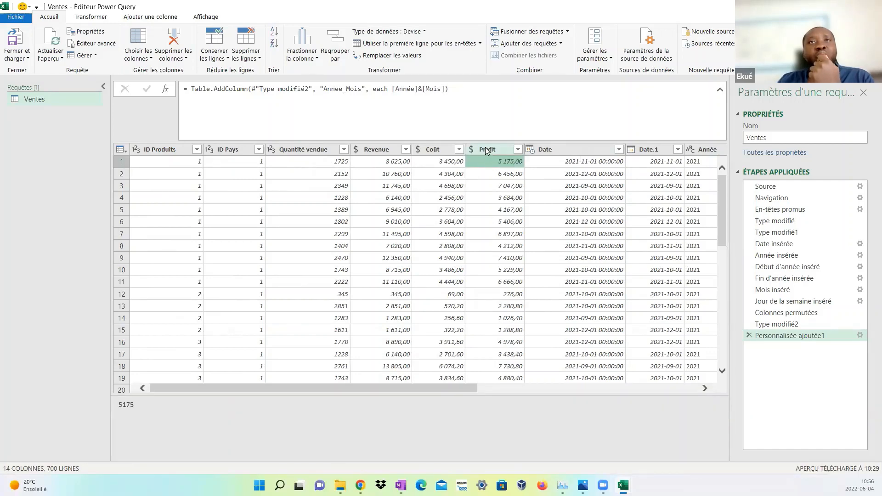
pyautogui.click(485, 148)
pyautogui.click(429, 149)
pyautogui.click(485, 149)
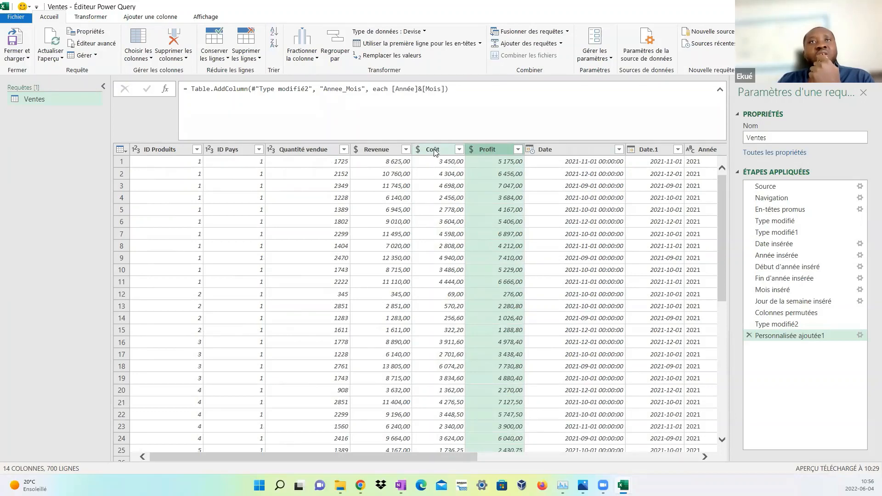
pyautogui.click(386, 146)
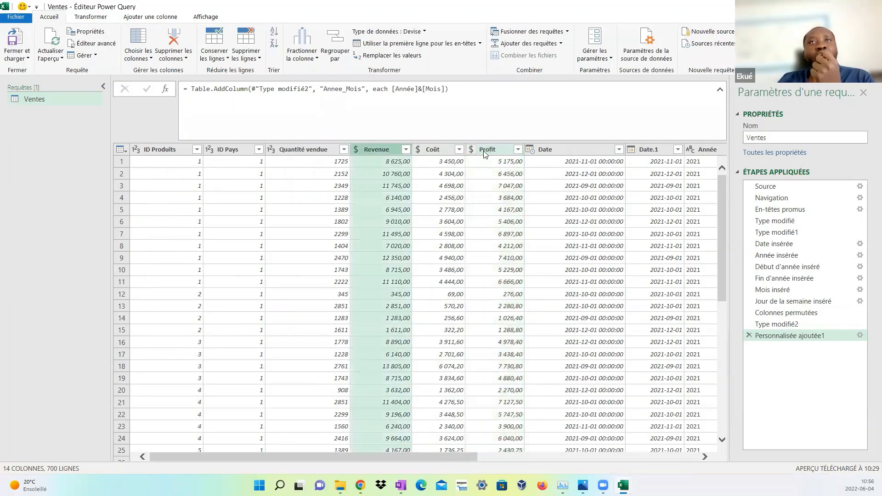
pyautogui.click(486, 150)
pyautogui.click(386, 153)
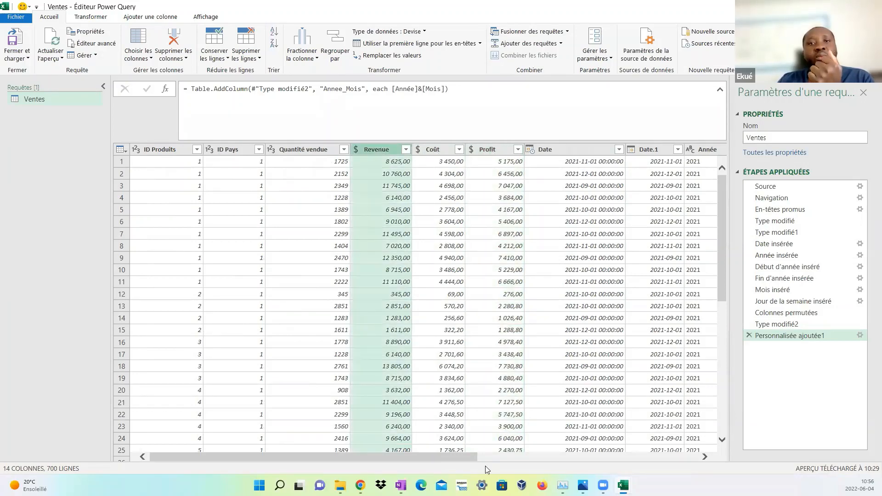
pyautogui.moveTo(474, 457); pyautogui.dragTo(694, 457)
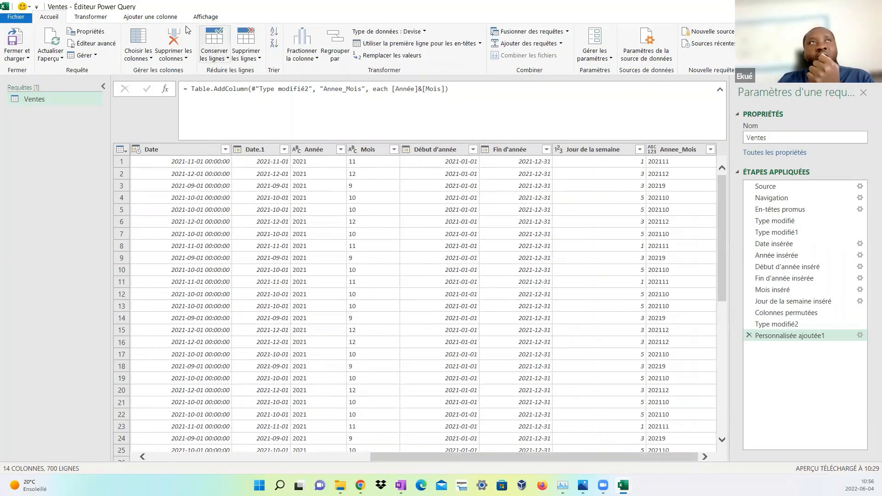
# Add a custom column named Tx_profit with the formula [Profit]/[Revenue]
pyautogui.click(166, 17)
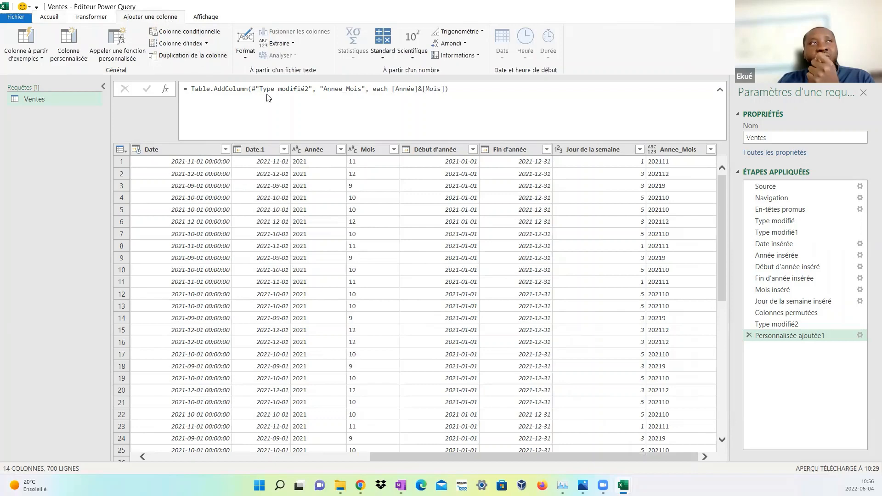
pyautogui.click(68, 44)
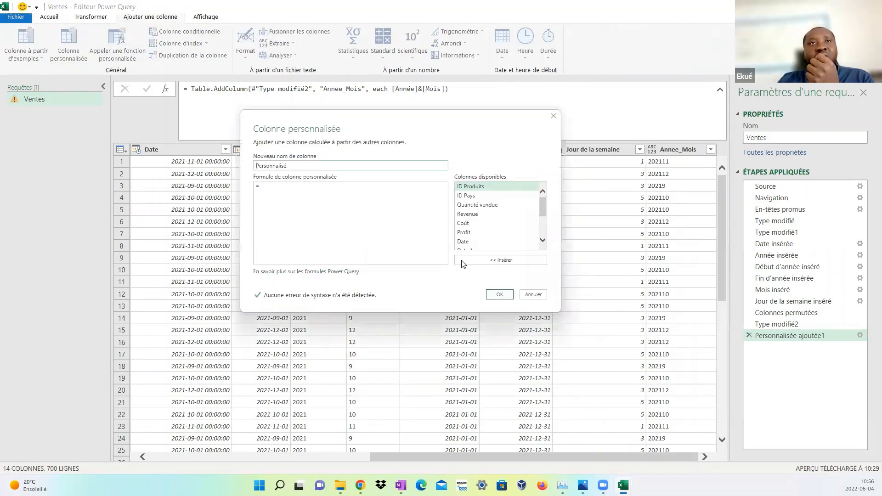
pyautogui.moveTo(297, 161); pyautogui.dragTo(239, 169)
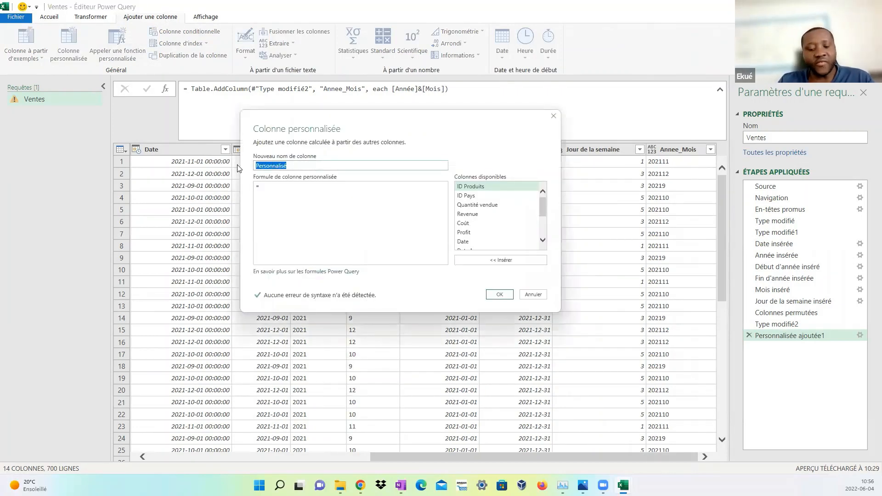
pyautogui.write('Tx_profit')
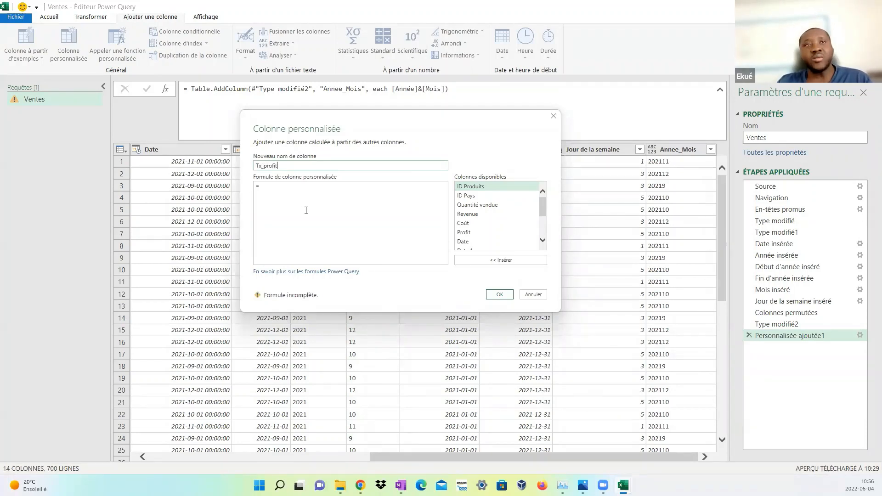
pyautogui.scroll(-2, 497, 205)
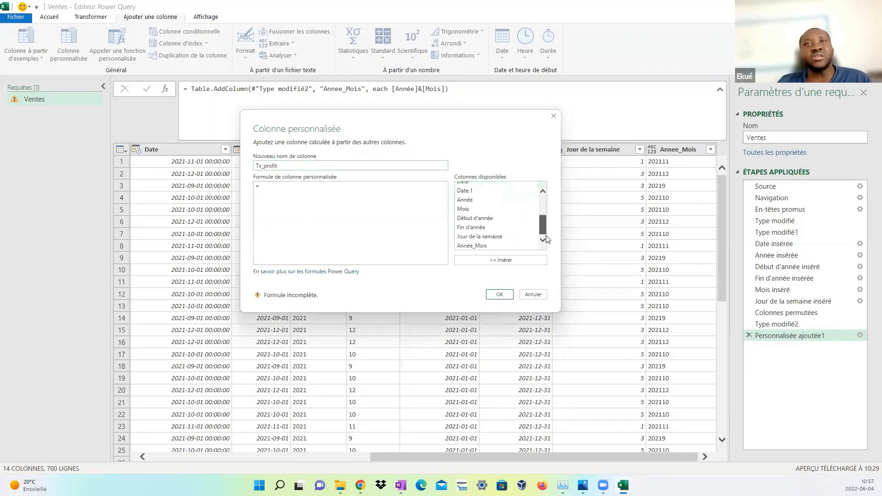
pyautogui.scroll(3, 488, 207)
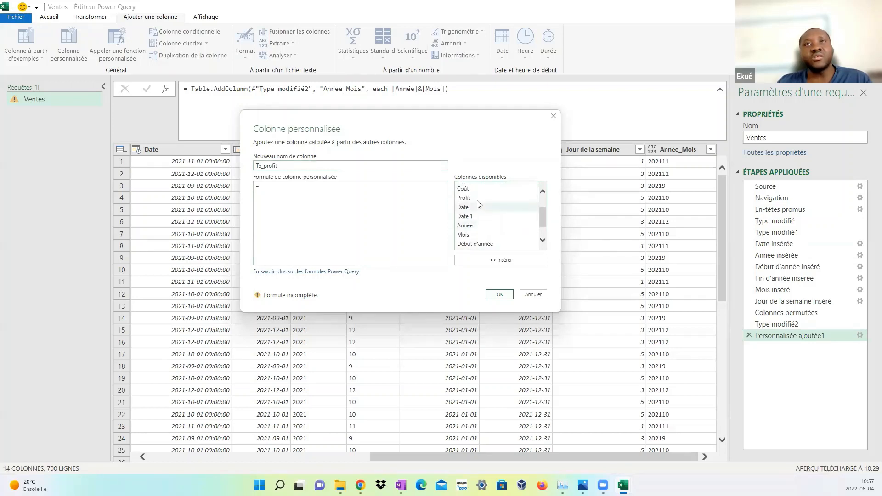
pyautogui.doubleClick(477, 201)
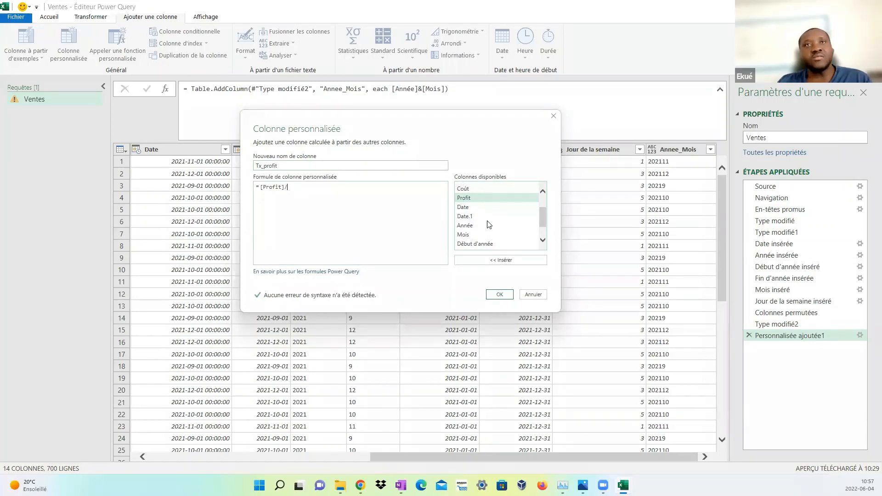
pyautogui.moveTo(542, 223); pyautogui.dragTo(541, 208)
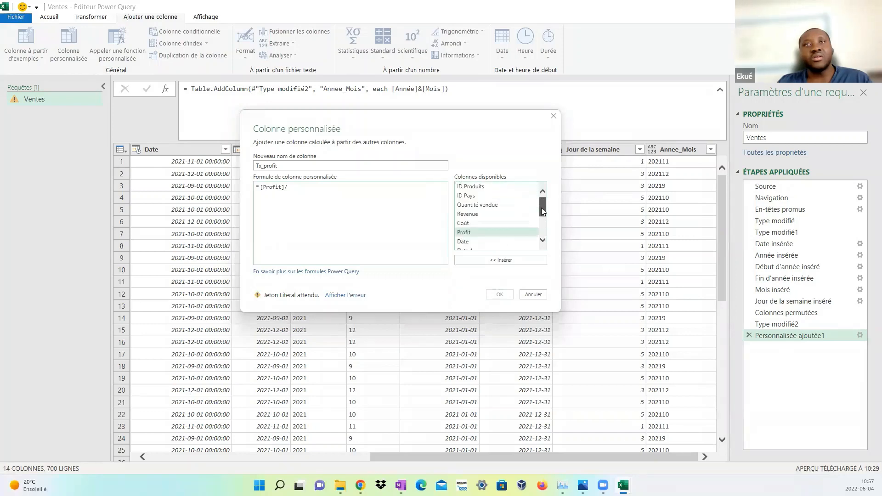
pyautogui.doubleClick(501, 214)
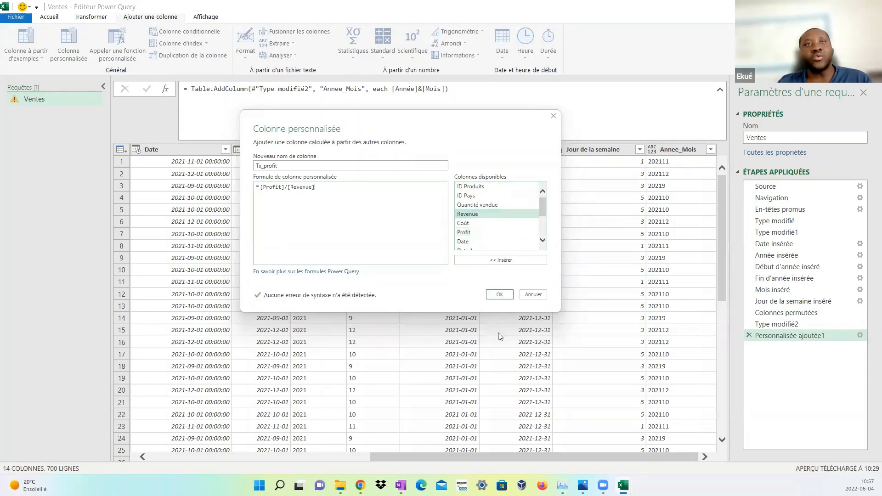
pyautogui.click(500, 295)
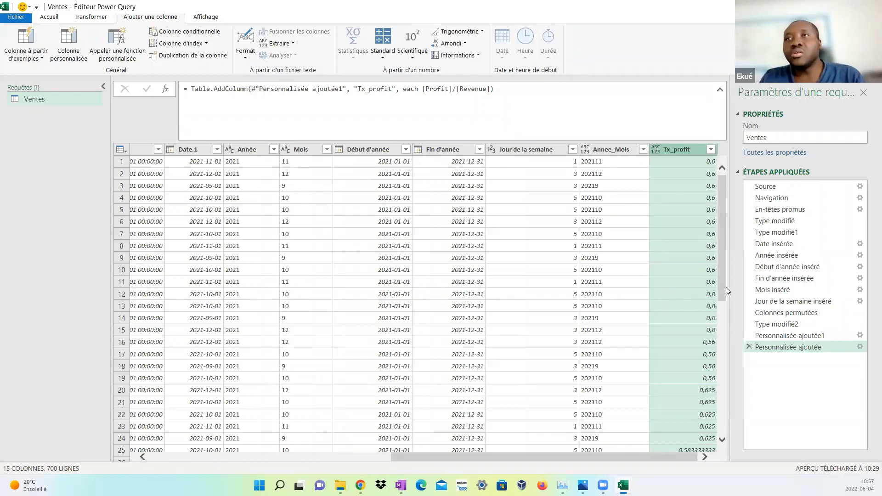
# Check the Tx_profit column against the Revenue and Profit columns
pyautogui.moveTo(726, 287); pyautogui.dragTo(727, 199)
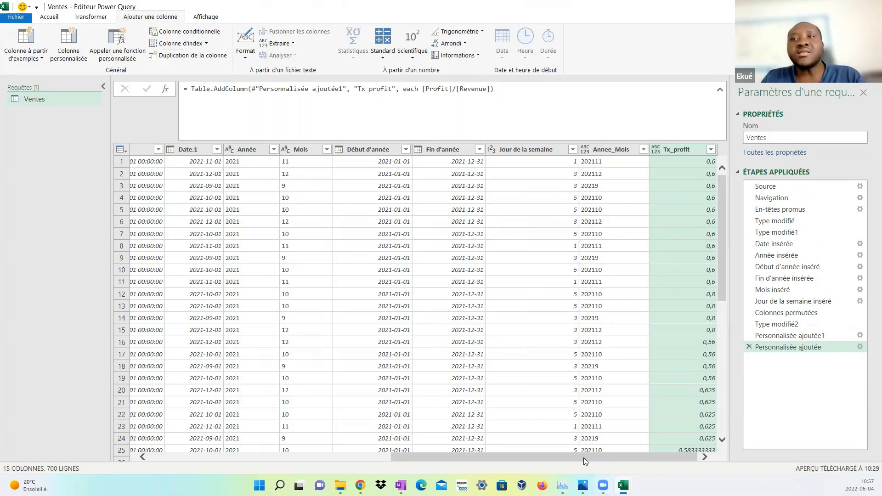
pyautogui.moveTo(584, 458); pyautogui.dragTo(321, 468)
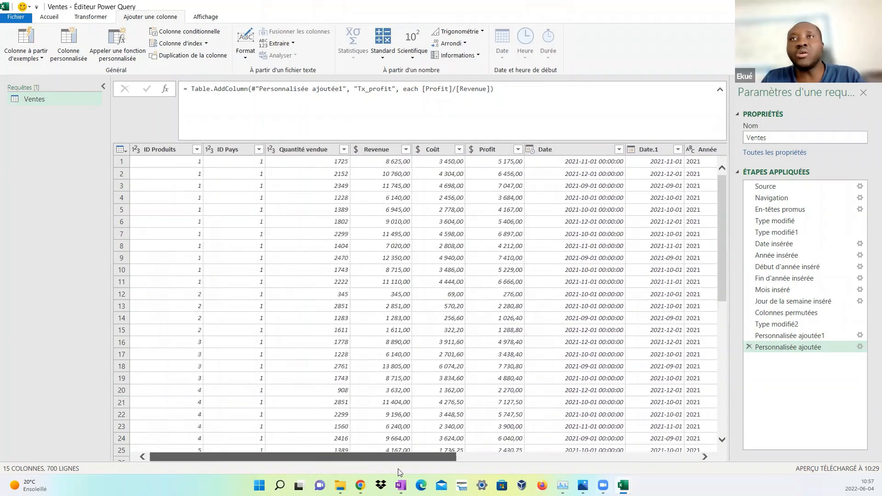
pyautogui.moveTo(398, 469); pyautogui.dragTo(244, 454)
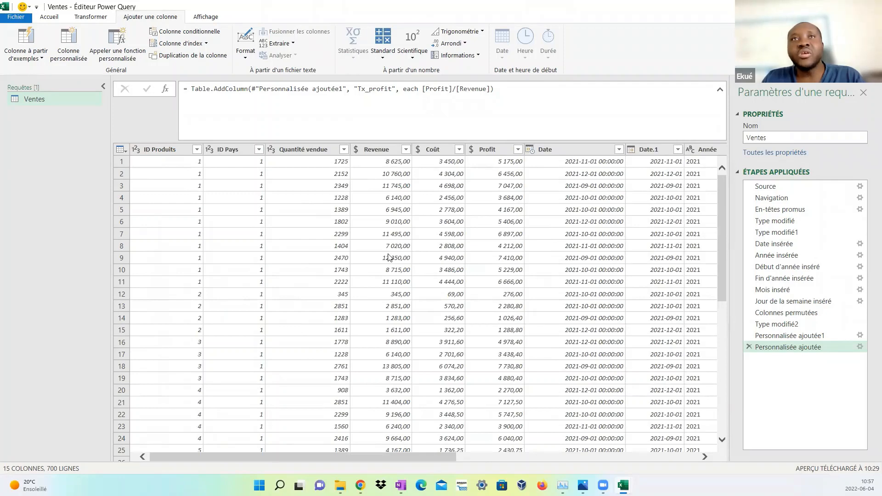
pyautogui.moveTo(448, 462); pyautogui.dragTo(704, 479)
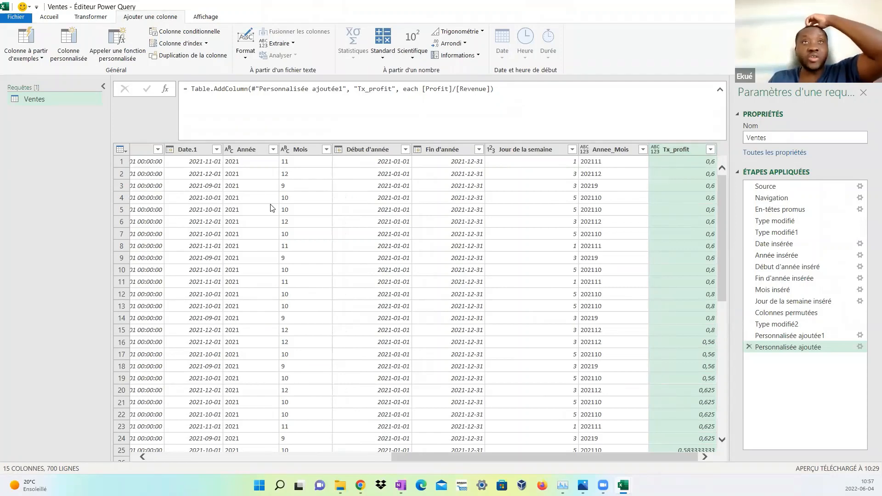
pyautogui.click(88, 21)
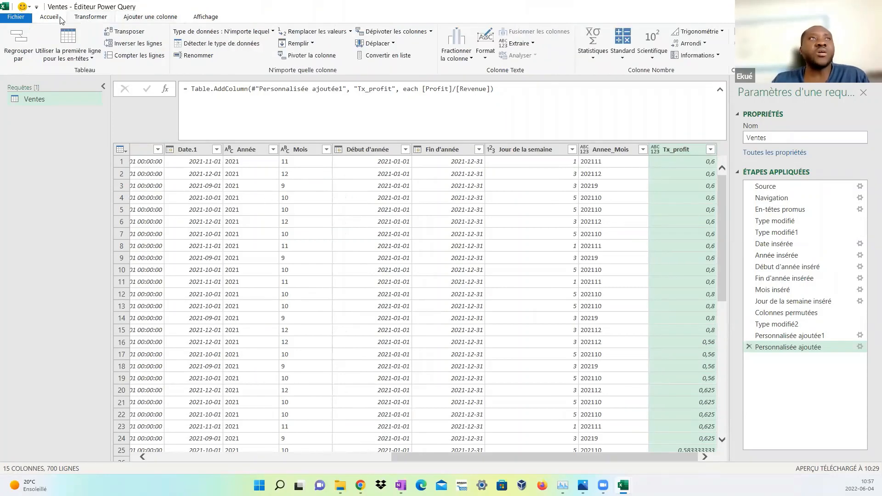
pyautogui.click(59, 18)
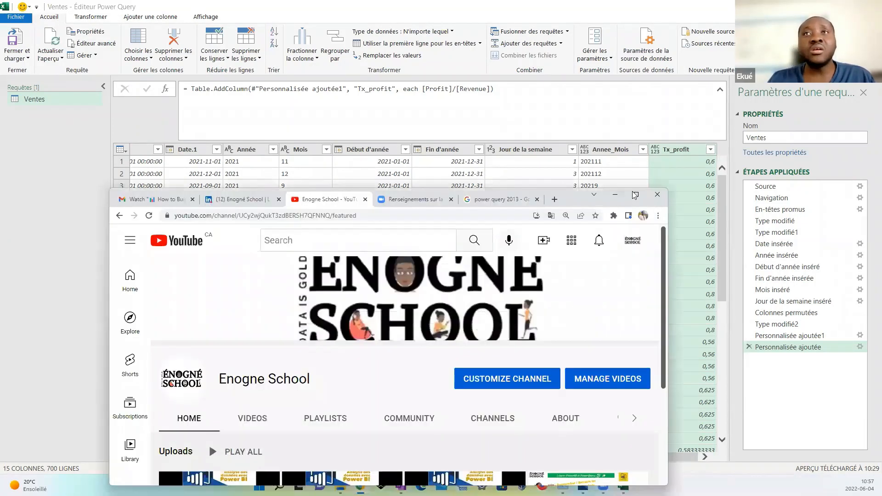
# Switch to the browser, look through the Enogne School YouTube channel's uploaded Power Query videos, and return to the query editor
pyautogui.click(637, 195)
pyautogui.scroll(-4, 449, 167)
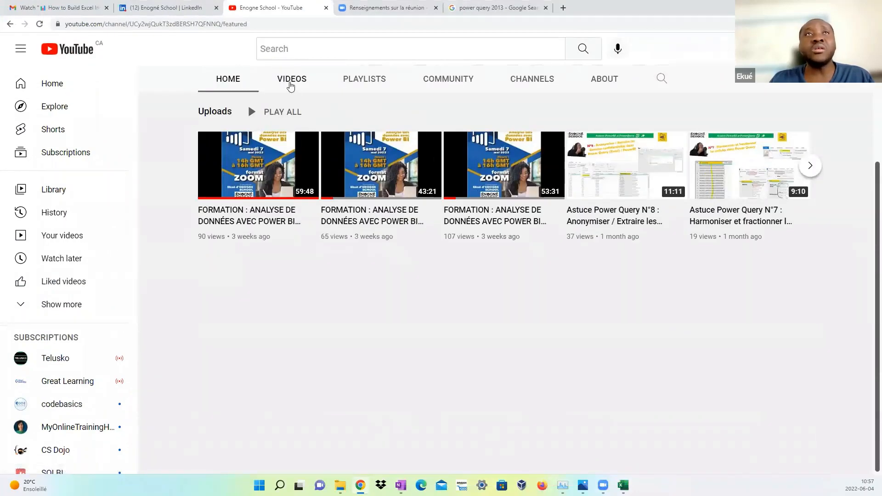
pyautogui.click(290, 81)
pyautogui.scroll(-3, 583, 334)
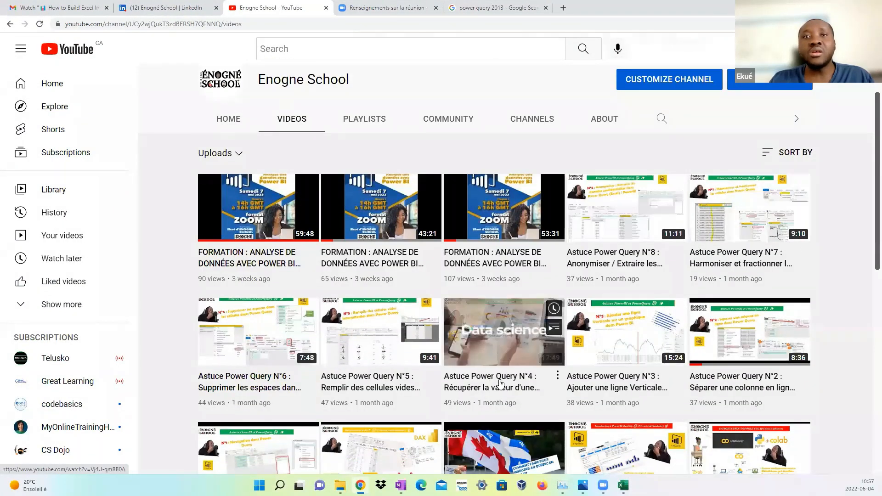
pyautogui.scroll(-2, 739, 396)
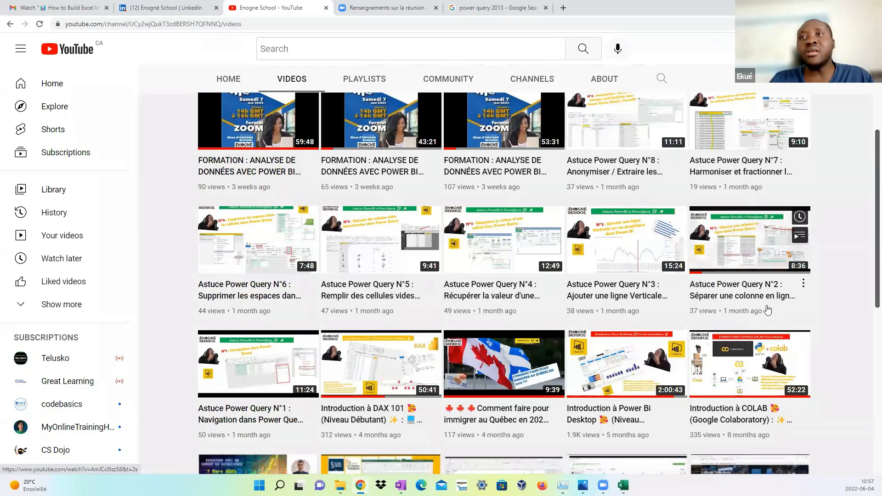
pyautogui.scroll(3, 737, 262)
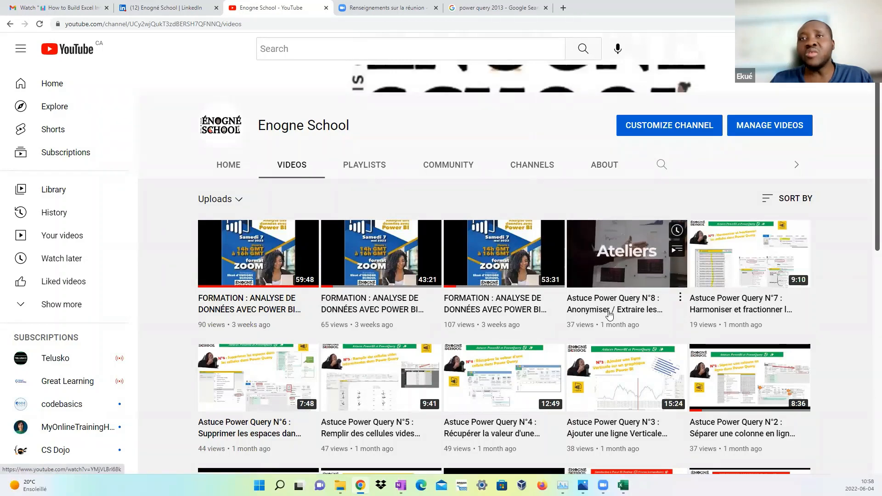
pyautogui.scroll(-2, 297, 396)
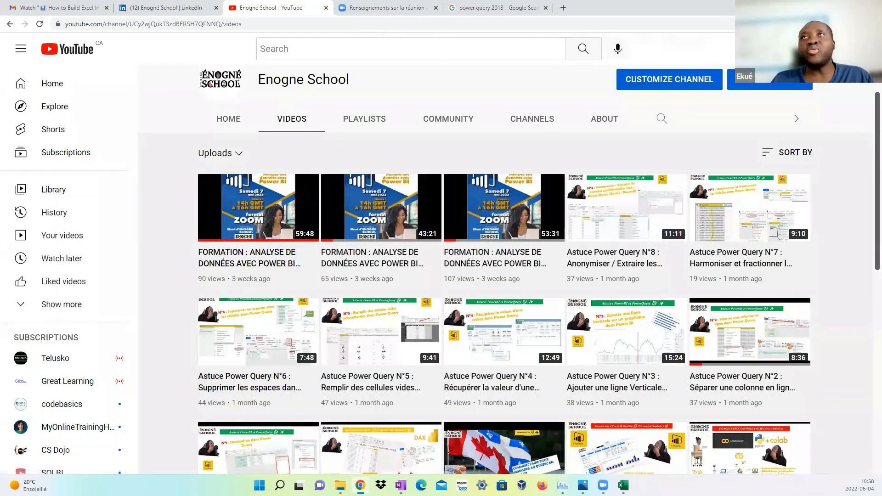
pyautogui.hotkey('alt', 'Tab')
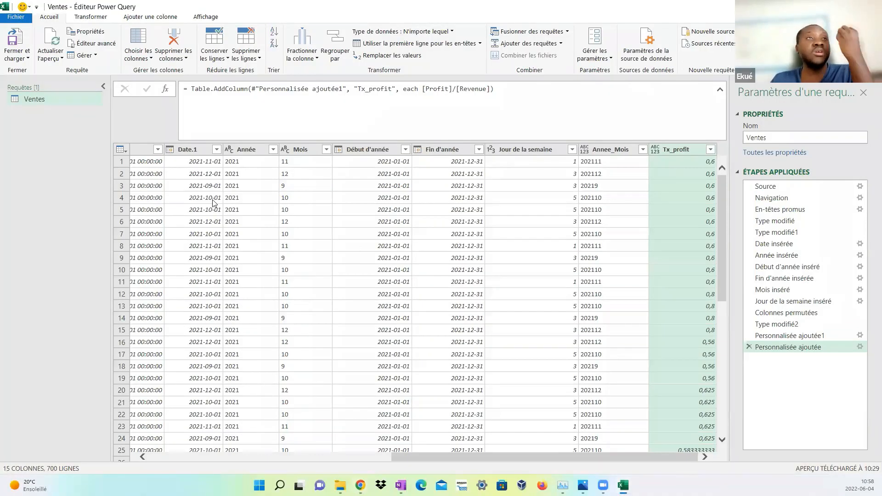
pyautogui.click(144, 20)
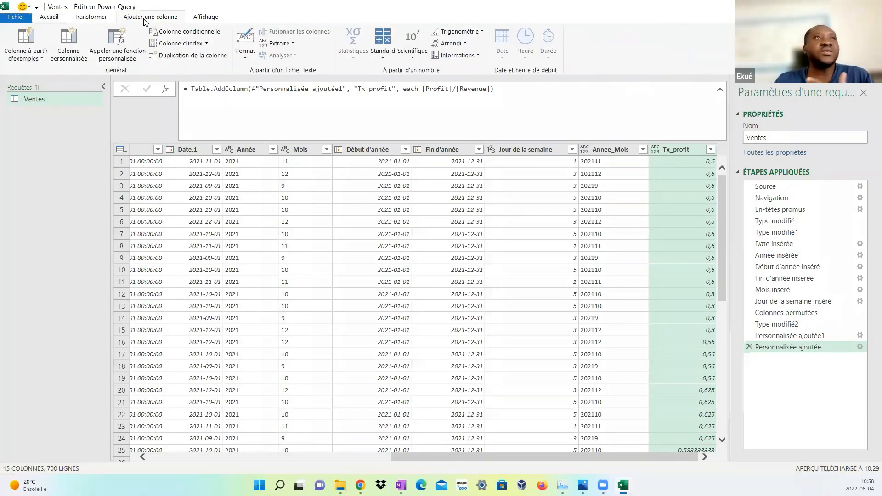
pyautogui.click(98, 16)
pyautogui.click(150, 18)
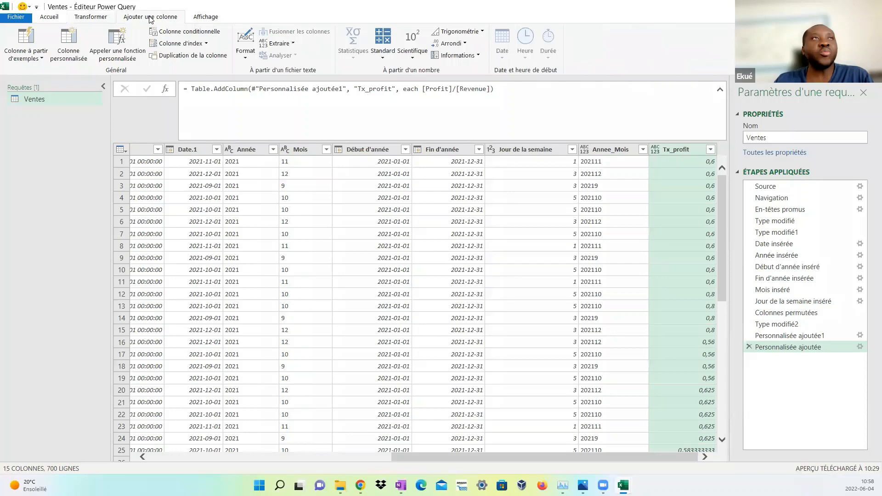
pyautogui.click(49, 18)
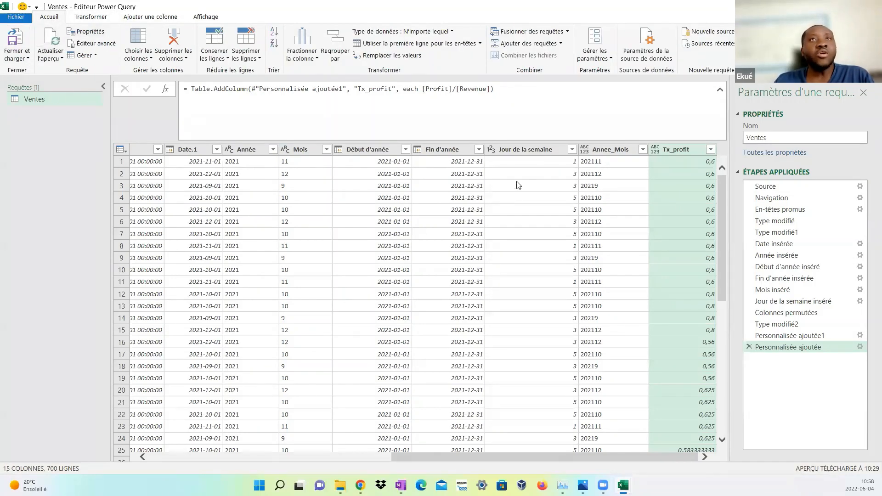
# Compare the column data types at the Type modifié step with those at the Type modifié1 step
pyautogui.moveTo(581, 455); pyautogui.dragTo(343, 458)
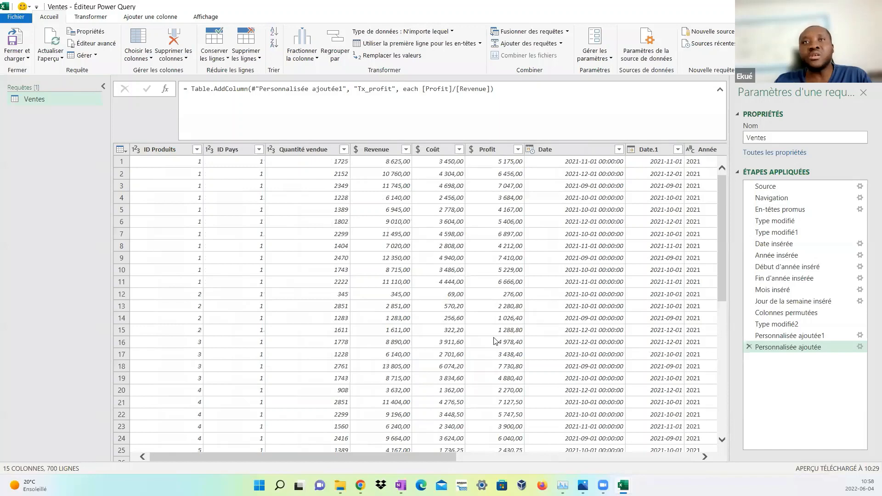
pyautogui.click(797, 221)
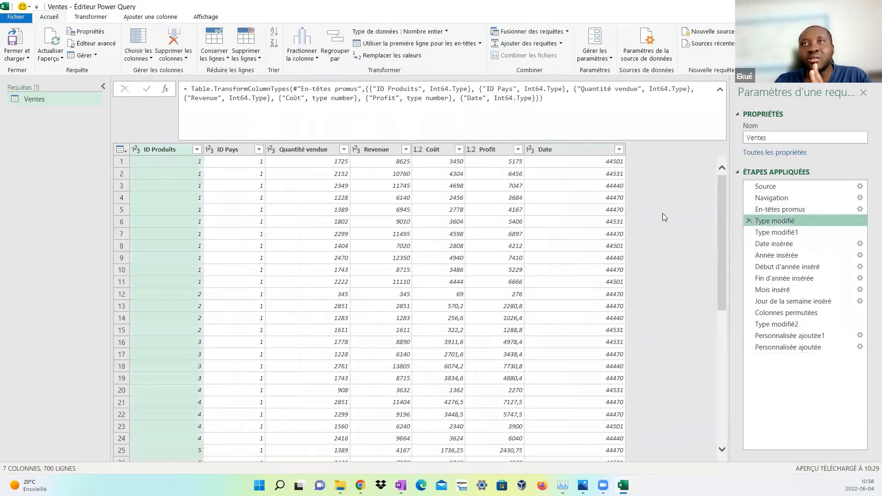
pyautogui.click(787, 233)
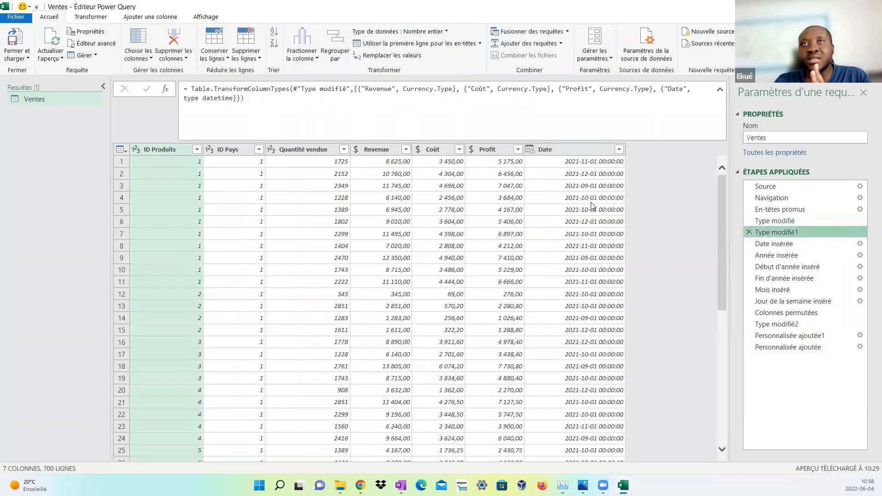
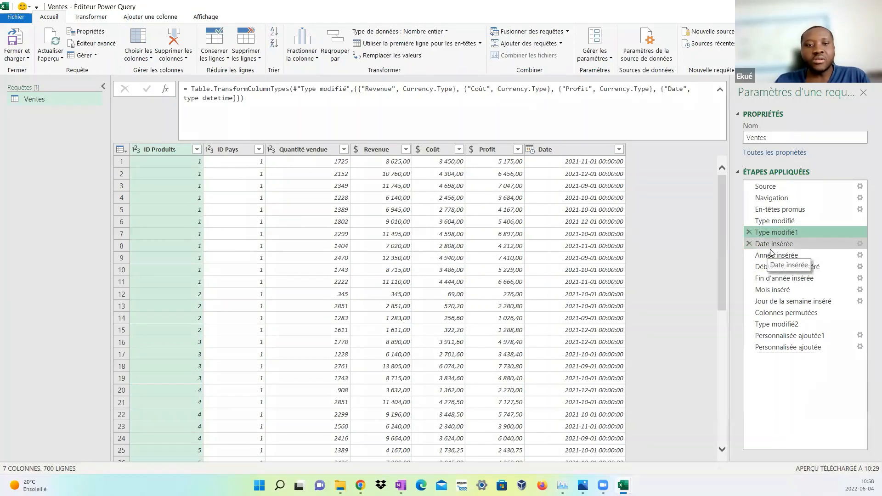
pyautogui.click(792, 222)
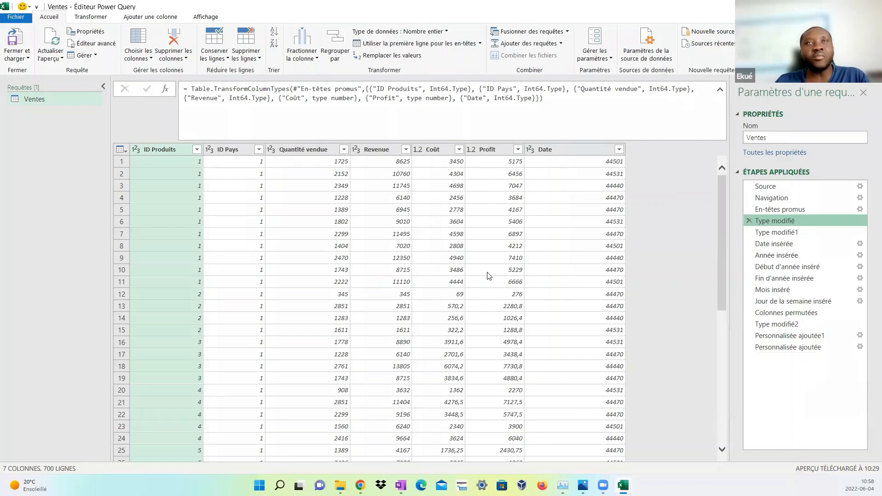
pyautogui.click(776, 222)
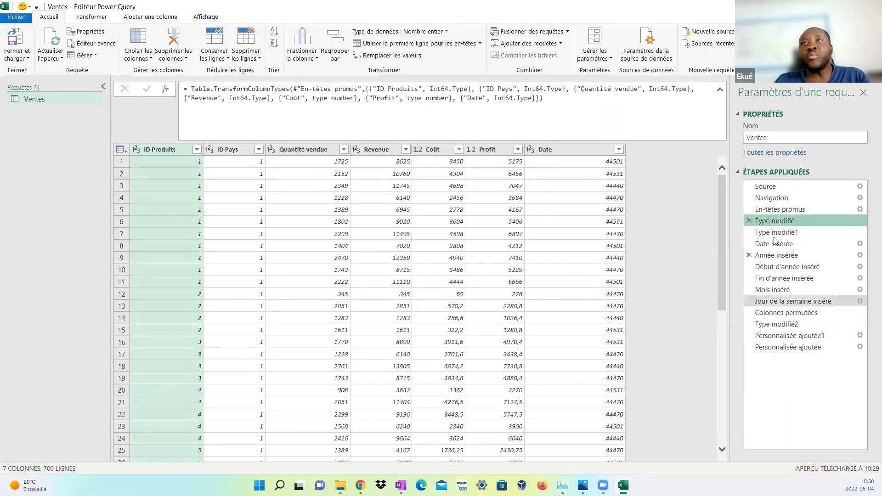
pyautogui.click(776, 233)
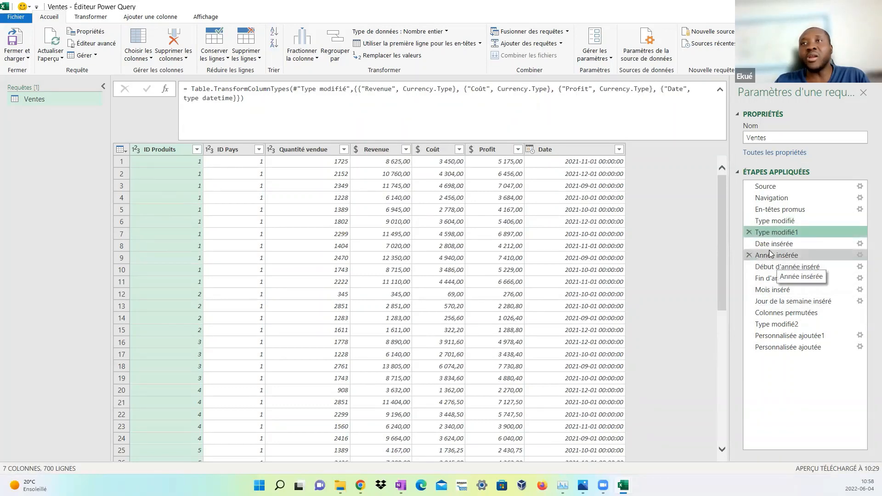
# Examine the Date insérée step and its available actions, and compare its columns with those at Personnalisée ajoutée and Année insérée
pyautogui.click(762, 246)
pyautogui.rightClick(766, 249)
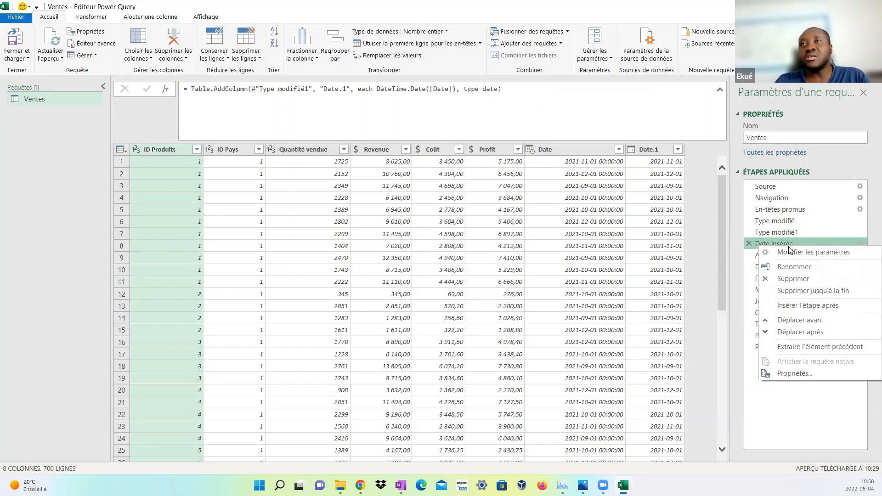
pyautogui.click(798, 390)
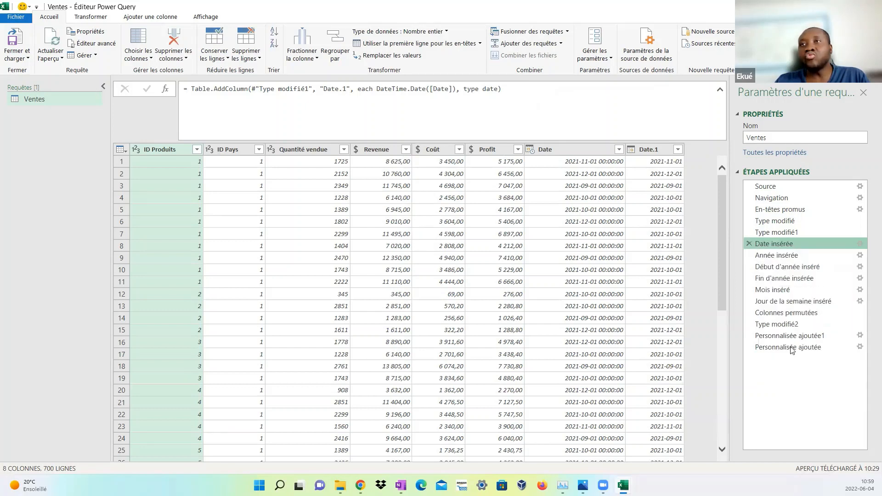
pyautogui.rightClick(793, 246)
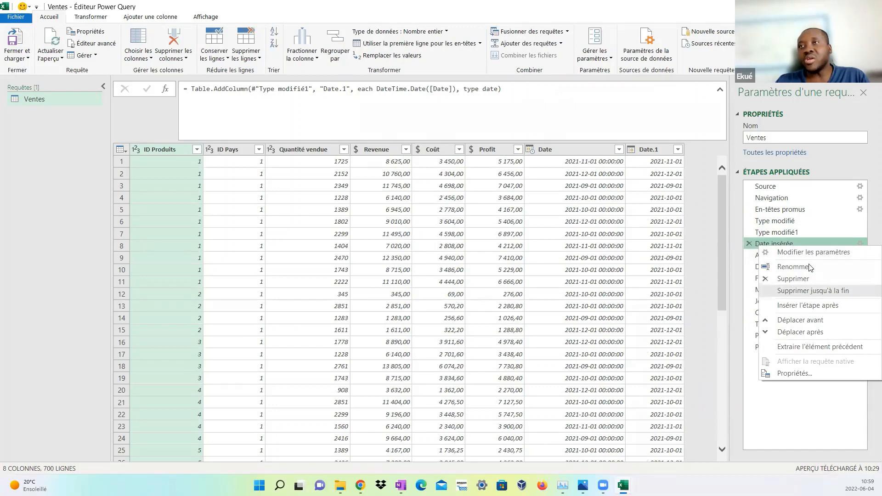
pyautogui.click(786, 404)
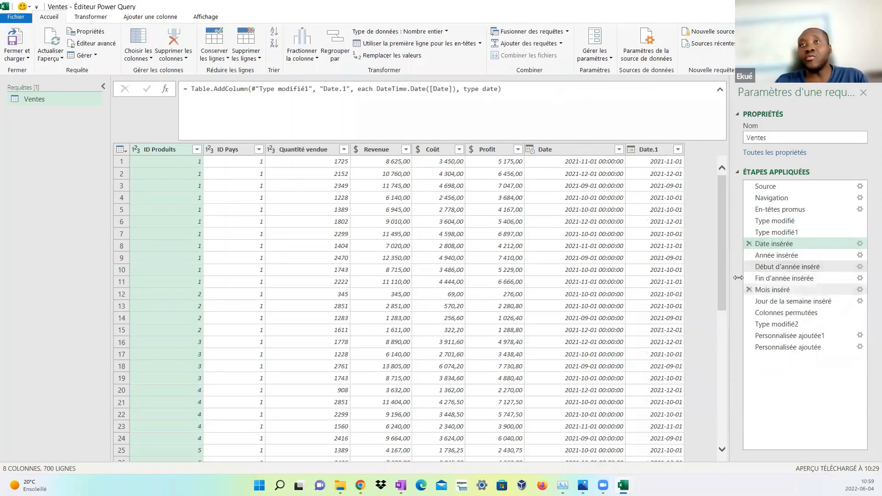
pyautogui.click(790, 348)
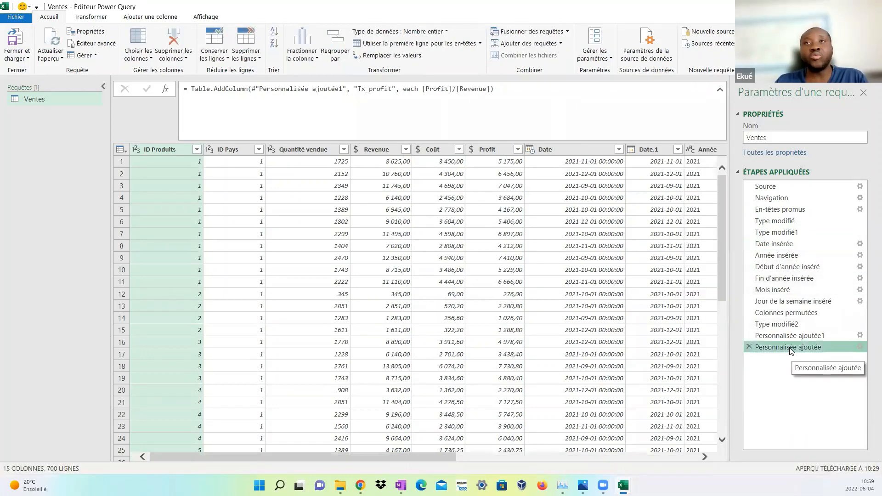
pyautogui.moveTo(429, 458)
pyautogui.mouseDown()
pyautogui.moveTo(691, 477)
pyautogui.moveTo(425, 458)
pyautogui.mouseUp()
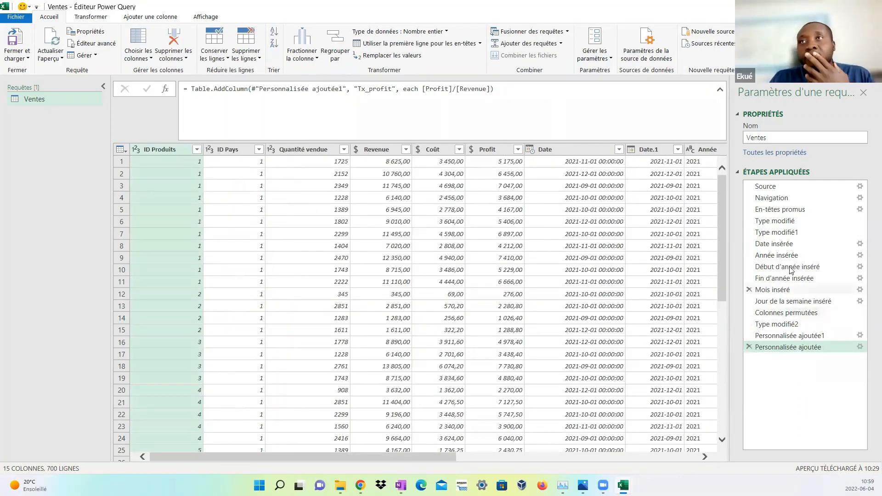
pyautogui.click(782, 233)
pyautogui.click(790, 257)
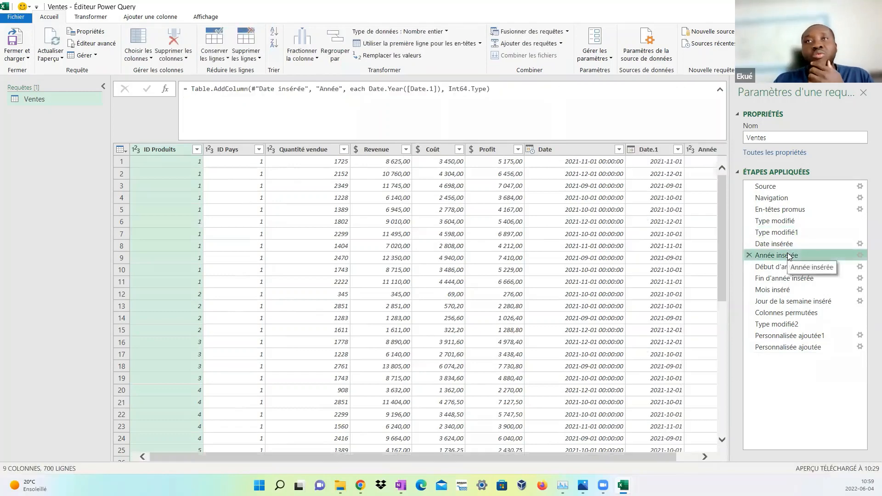
pyautogui.click(788, 245)
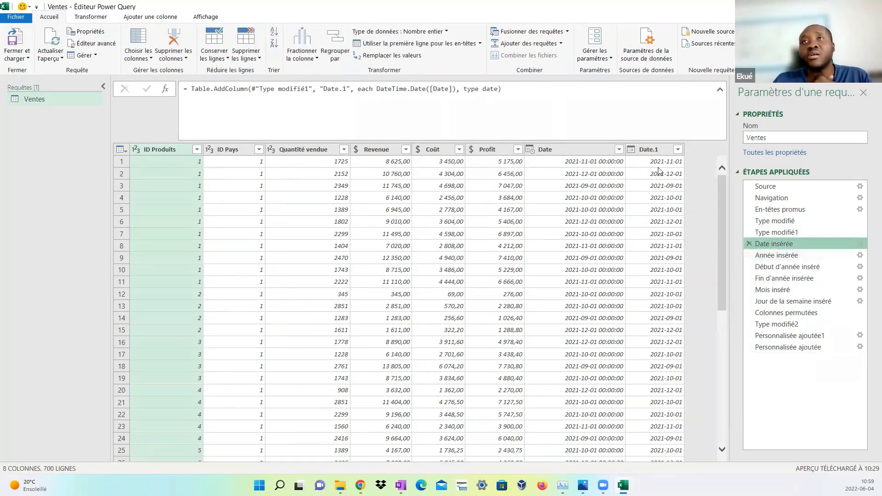
# At the Type modifié1 step, change the Date column's data type to Date, replacing the current conversion
pyautogui.click(783, 233)
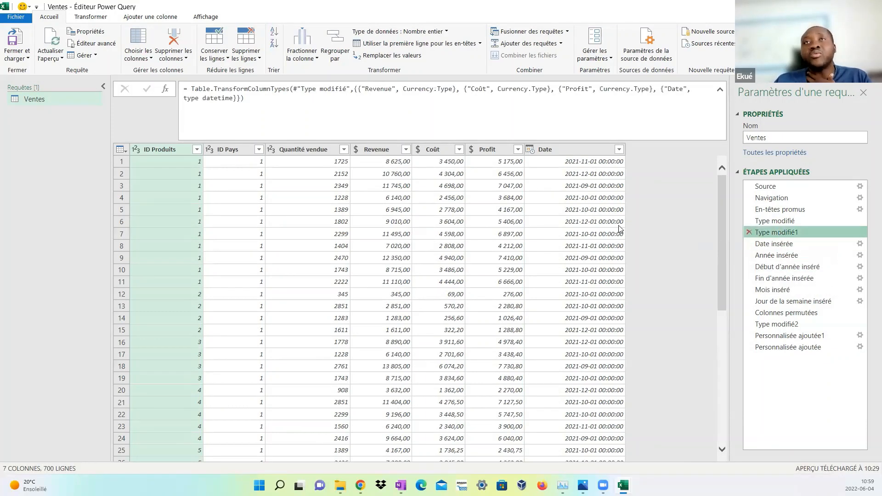
pyautogui.click(531, 152)
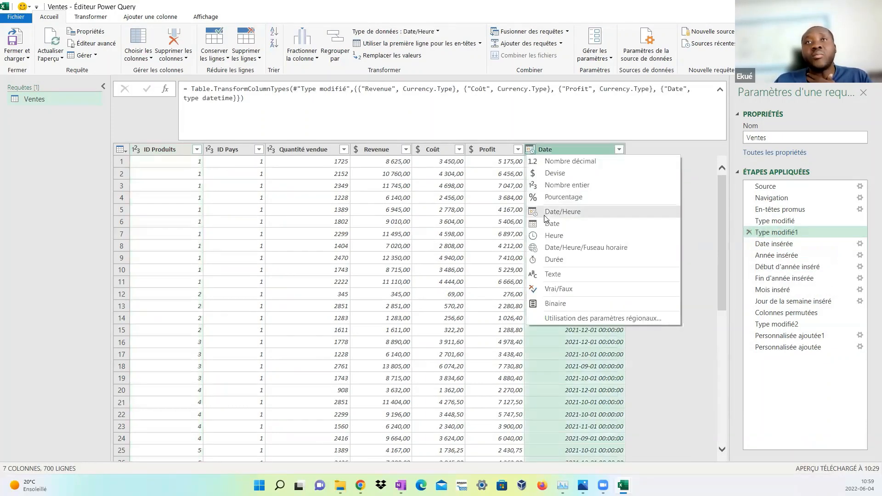
pyautogui.click(552, 227)
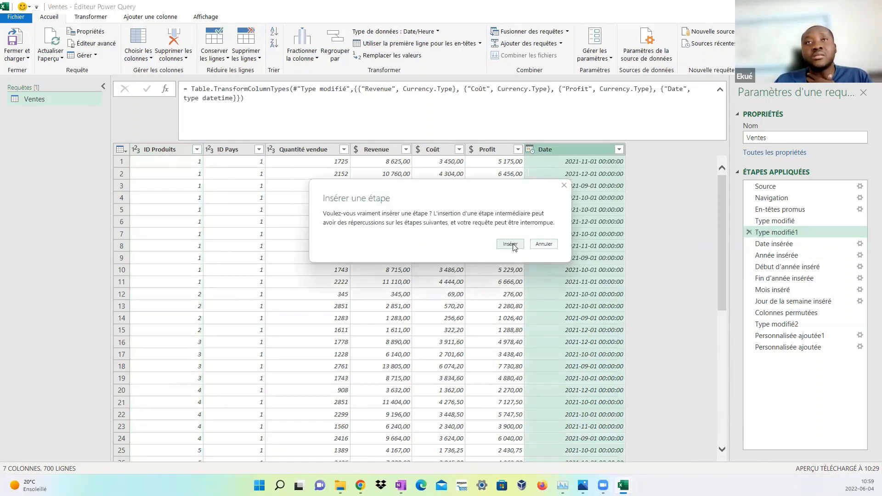
pyautogui.click(510, 244)
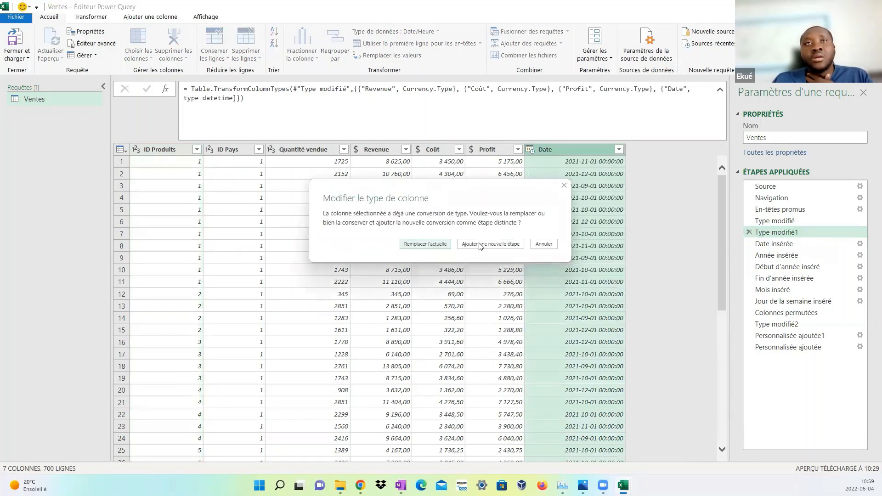
pyautogui.click(425, 244)
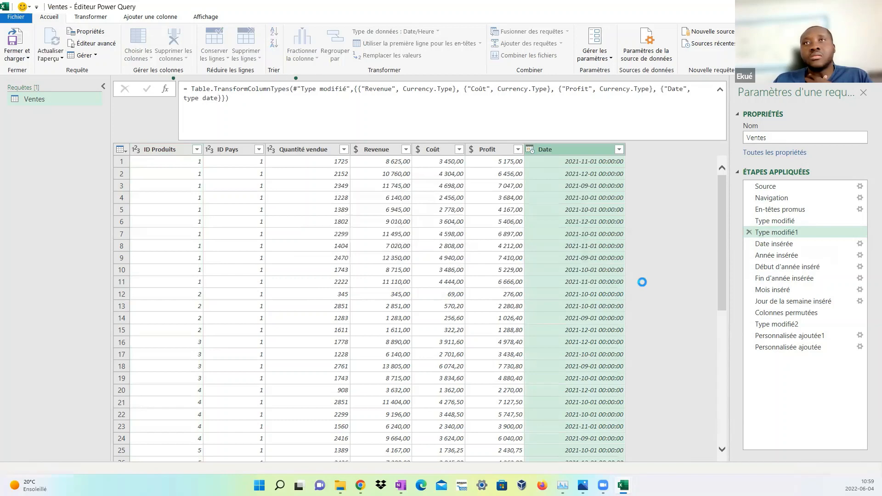
# Delete the applied steps from Date insérée through to the end of the Ventes query
pyautogui.click(775, 244)
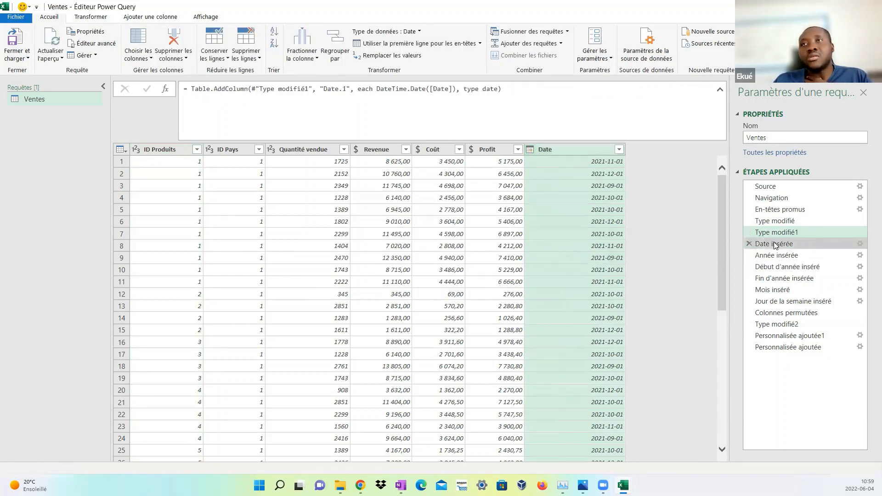
pyautogui.rightClick(776, 245)
pyautogui.click(805, 288)
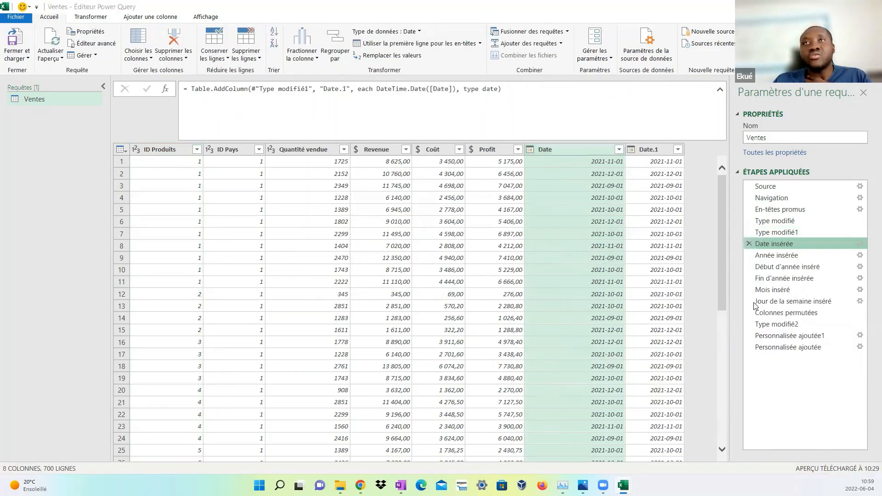
pyautogui.click(509, 251)
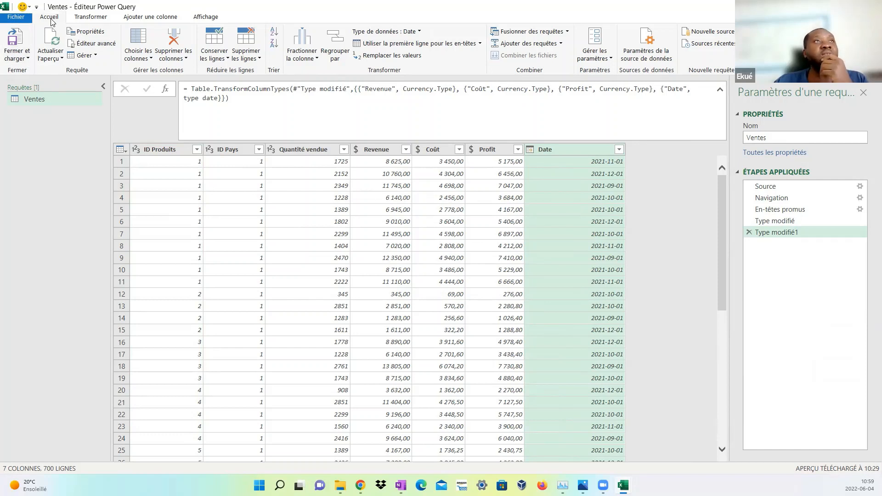
pyautogui.click(22, 59)
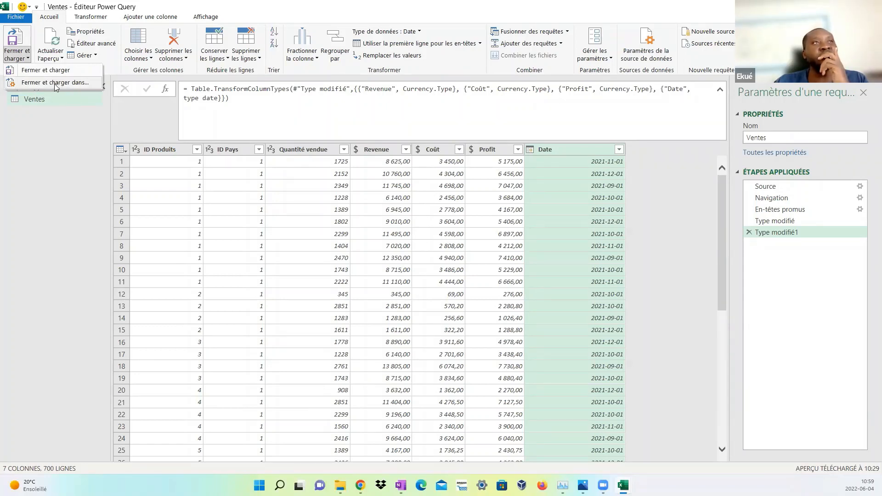
pyautogui.click(258, 2)
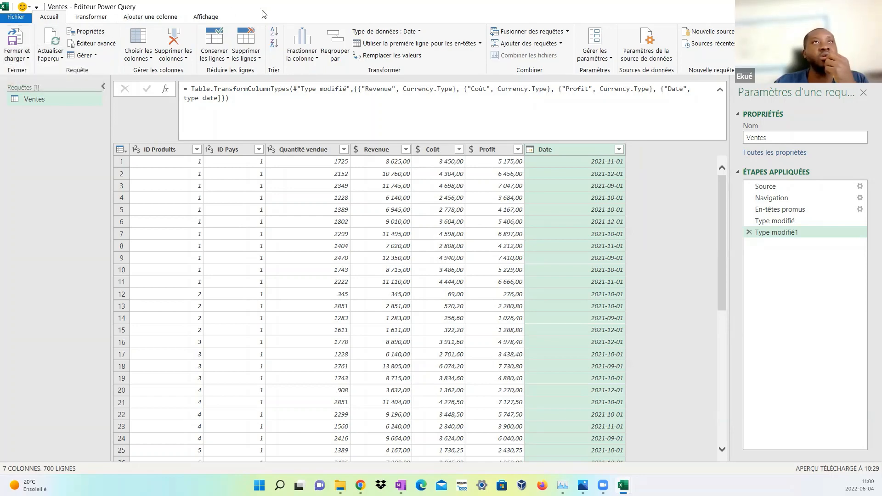
pyautogui.moveTo(264, 14); pyautogui.dragTo(220, 80)
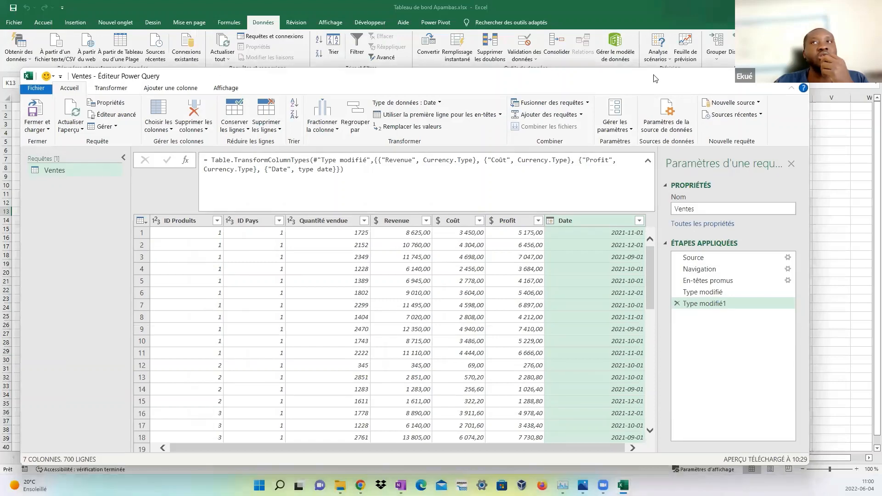
pyautogui.click(778, 77)
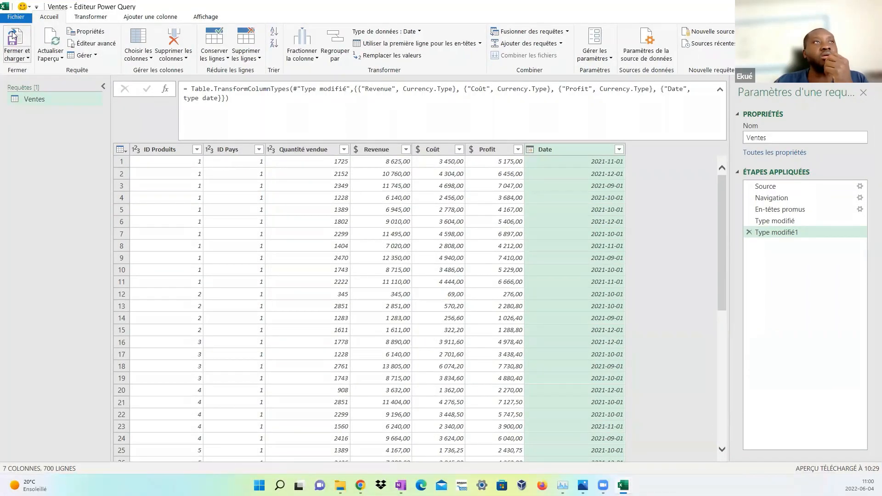
# Close the editor with Fermer et charger dans, enable adding the data to the data model, and cancel the import dialog
pyautogui.click(27, 62)
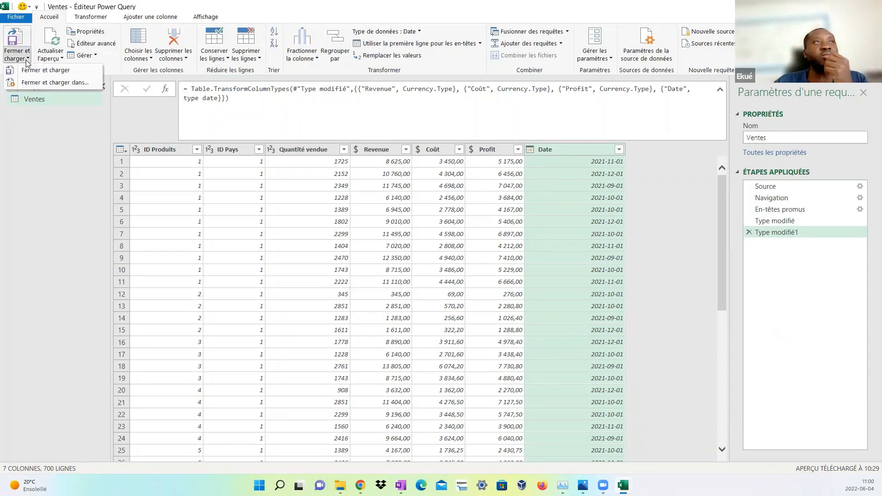
pyautogui.click(50, 83)
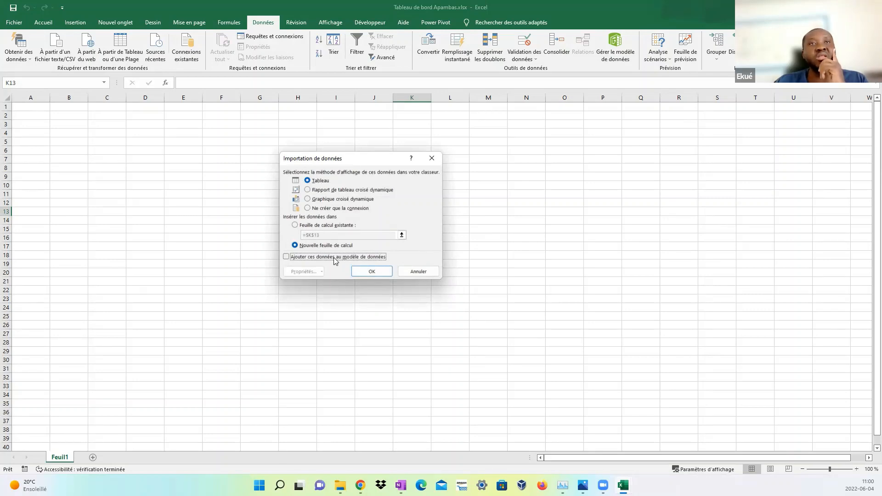
pyautogui.click(287, 256)
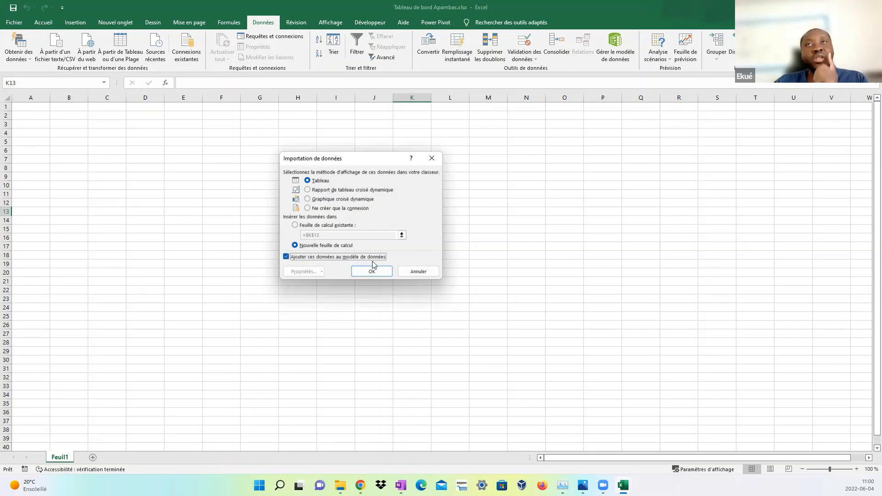
pyautogui.moveTo(373, 159); pyautogui.dragTo(359, 131)
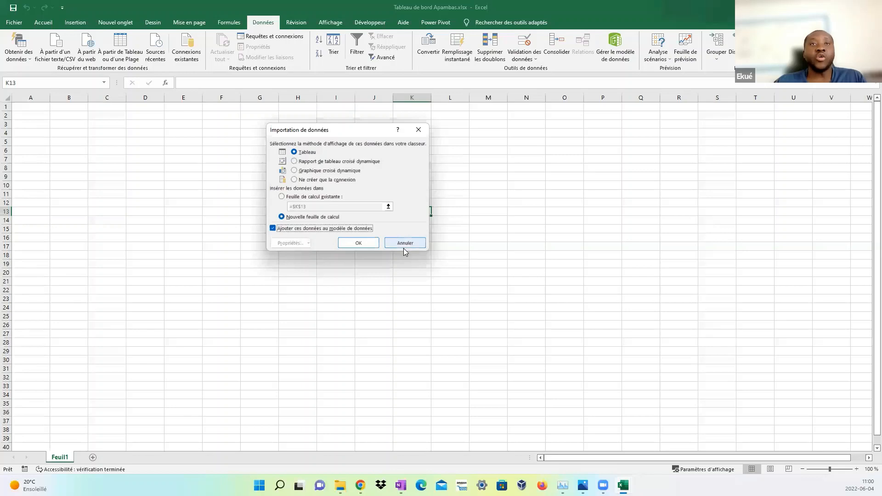
pyautogui.click(403, 245)
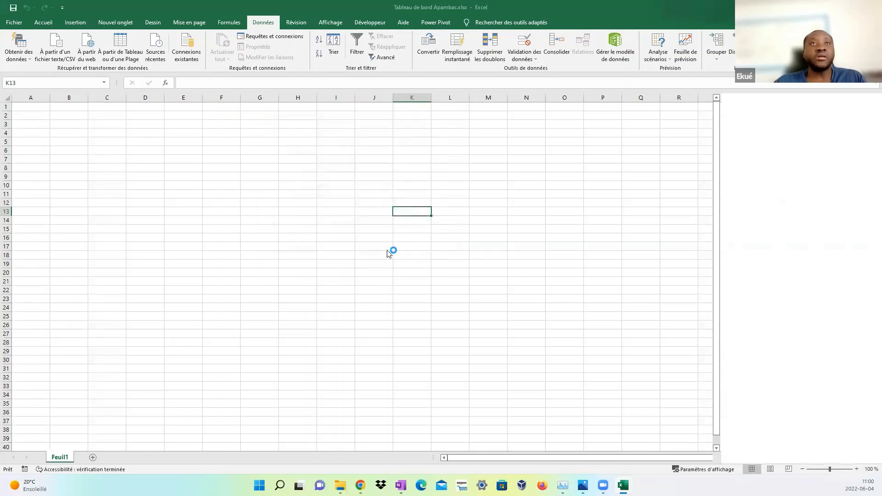
# Reopen the Ventes query for editing and check which Fermer et charger options are available
pyautogui.rightClick(753, 159)
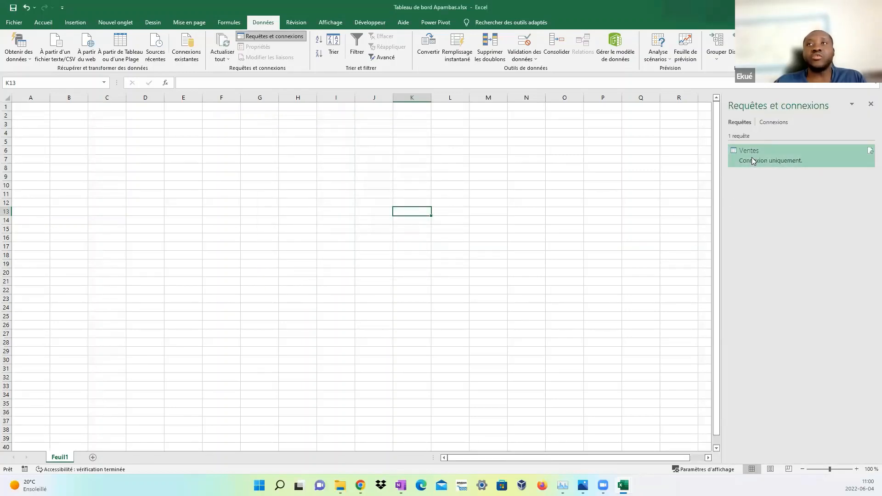
pyautogui.click(788, 189)
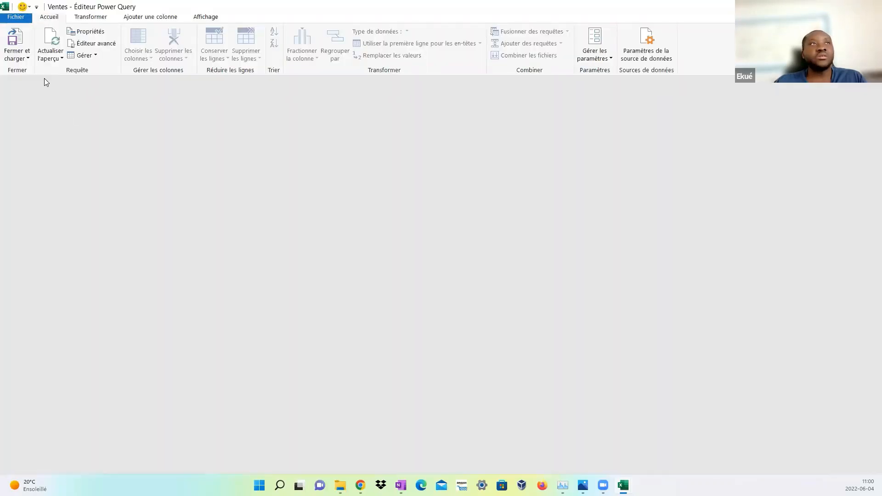
pyautogui.click(27, 59)
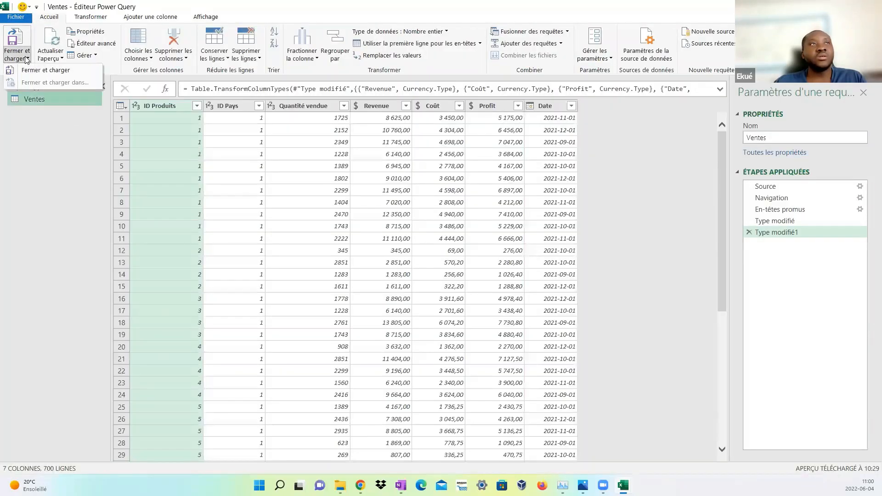
pyautogui.click(53, 127)
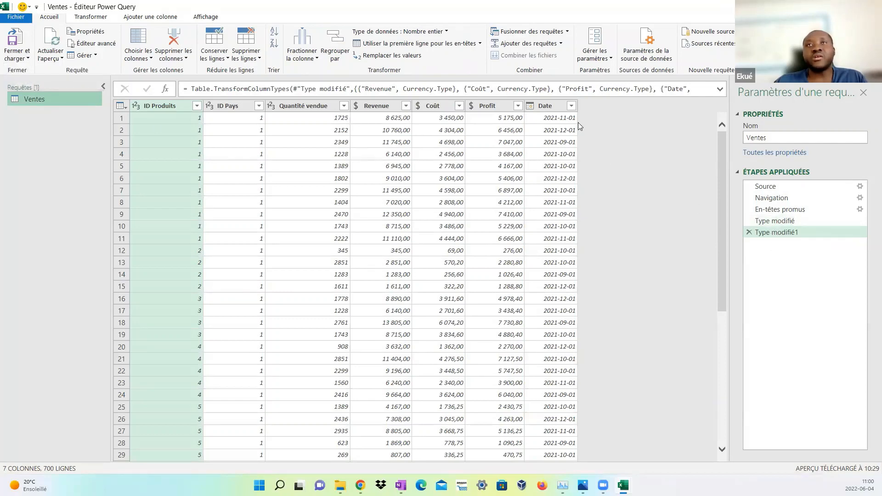
# Add a new column extracting the year (Année) from the Date column
pyautogui.rightClick(530, 110)
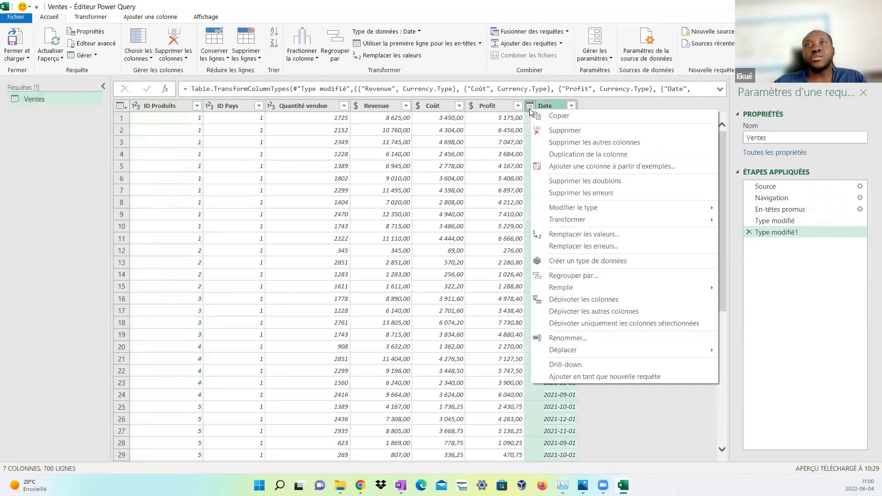
pyautogui.click(143, 18)
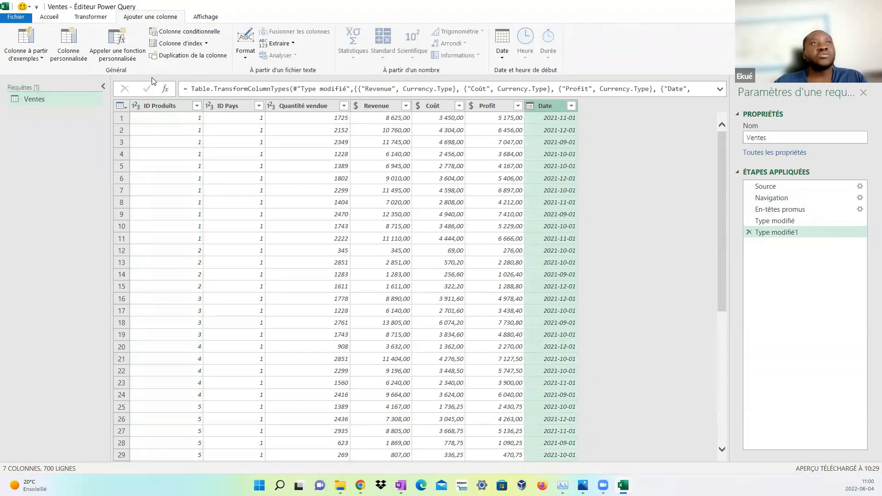
pyautogui.click(88, 17)
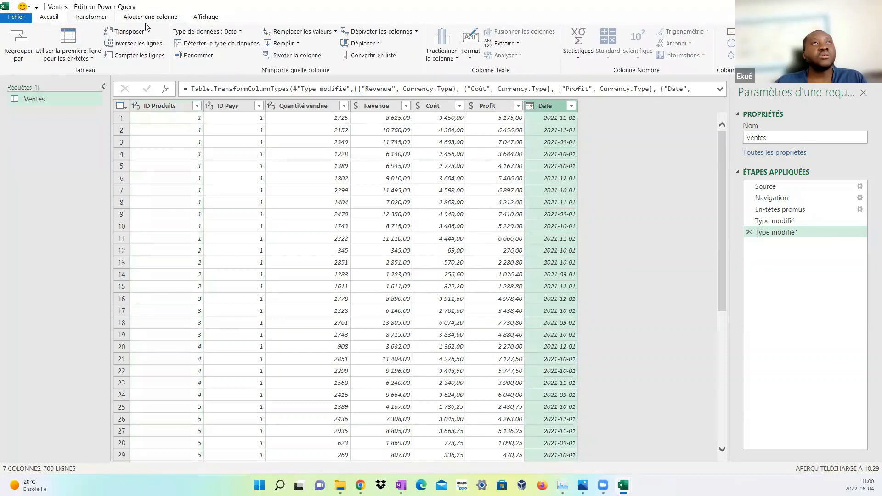
pyautogui.click(151, 18)
pyautogui.click(502, 55)
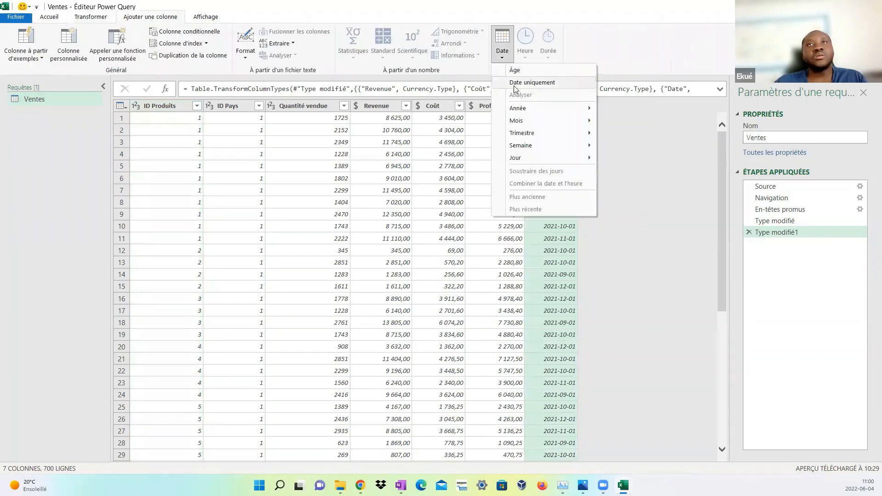
pyautogui.moveTo(552, 108)
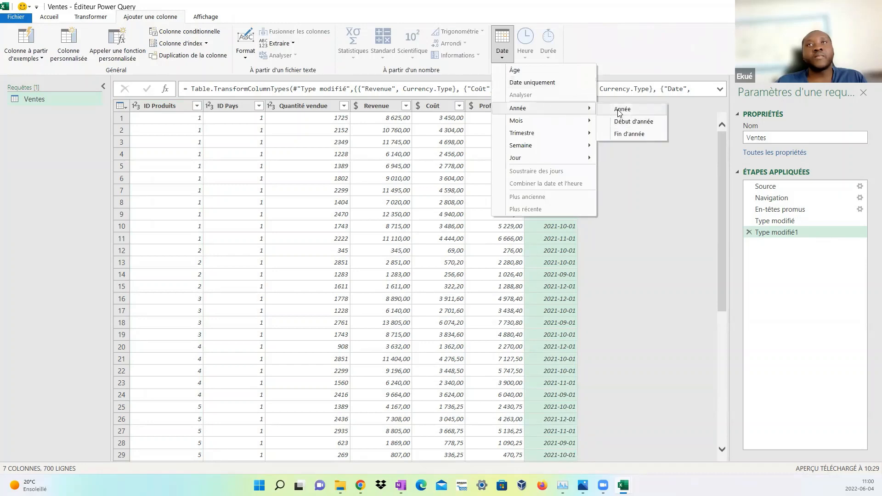
pyautogui.click(618, 113)
pyautogui.click(50, 18)
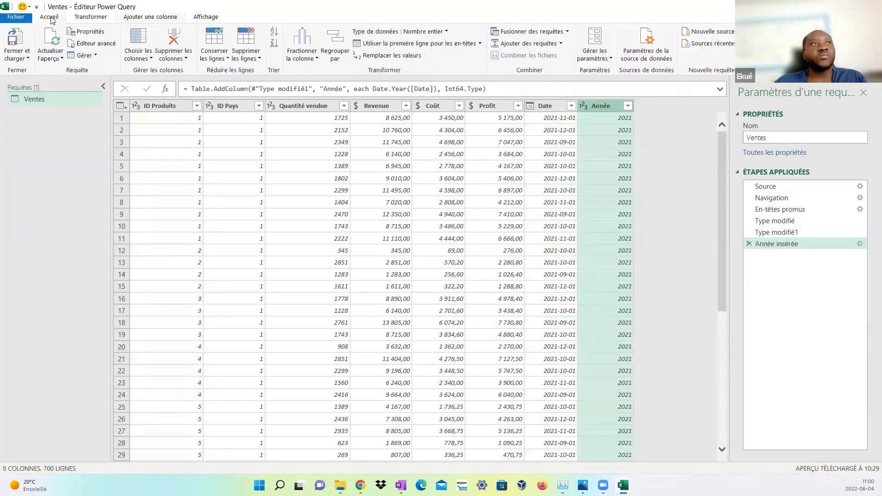
# Close the editor and load the updated Ventes query with Fermer et charger
pyautogui.click(21, 58)
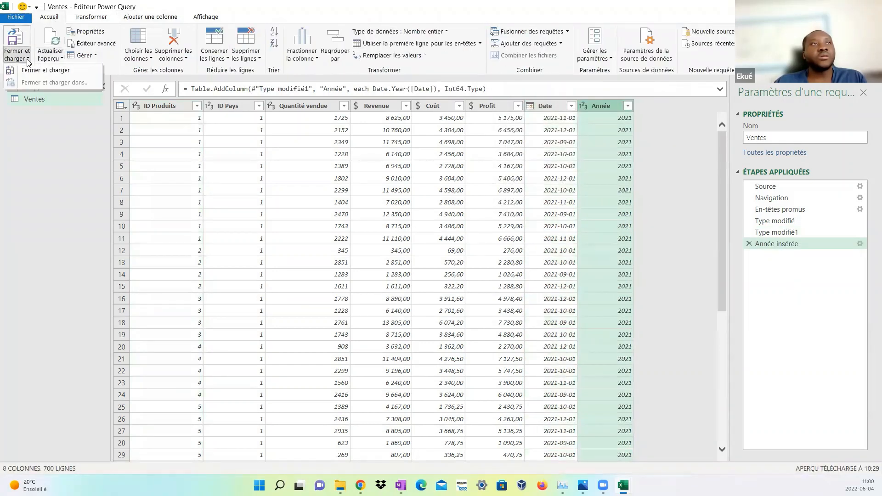
pyautogui.click(69, 71)
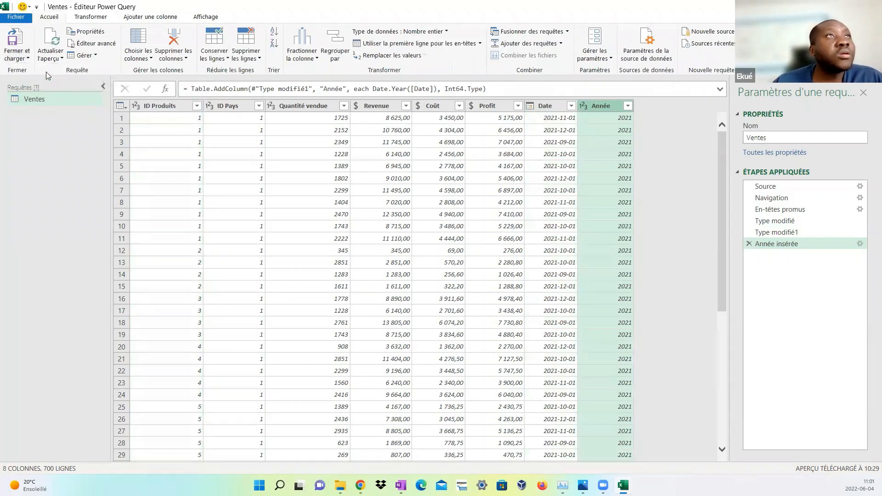
pyautogui.click(27, 58)
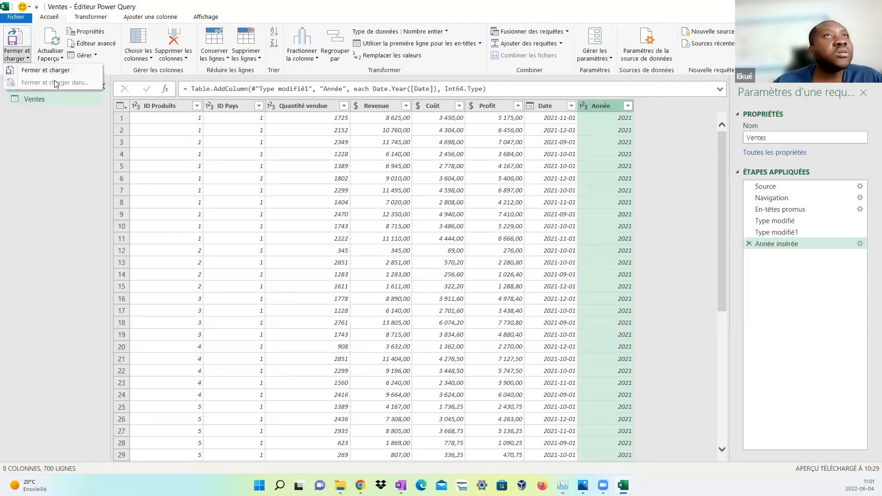
pyautogui.click(37, 70)
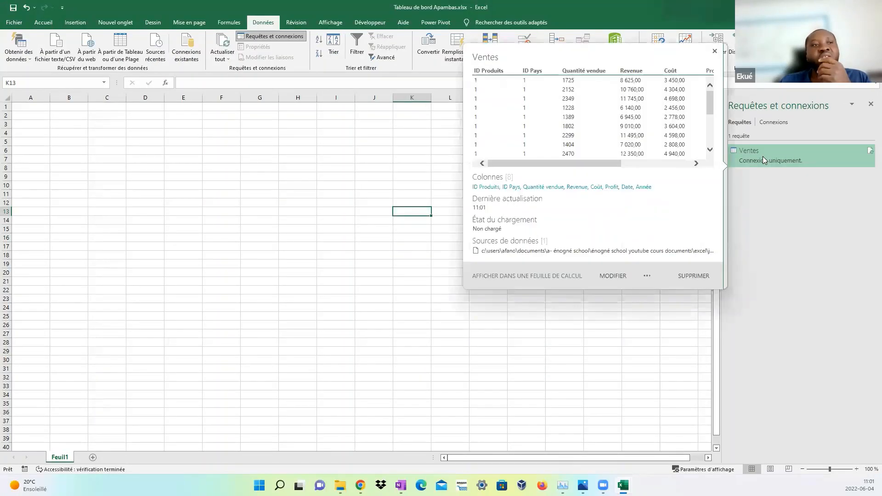
# Reopen the Ventes query to view its Source step, close the editor, and view the Power Pivot data model commands
pyautogui.doubleClick(777, 158)
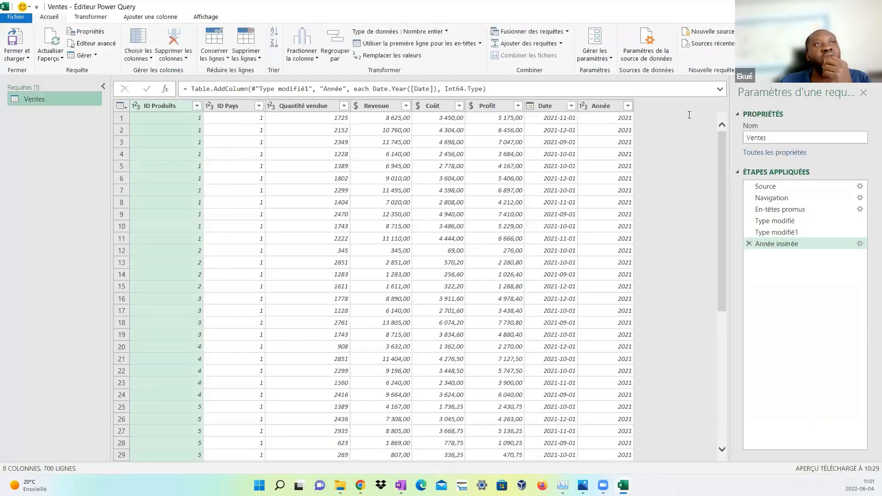
pyautogui.click(801, 187)
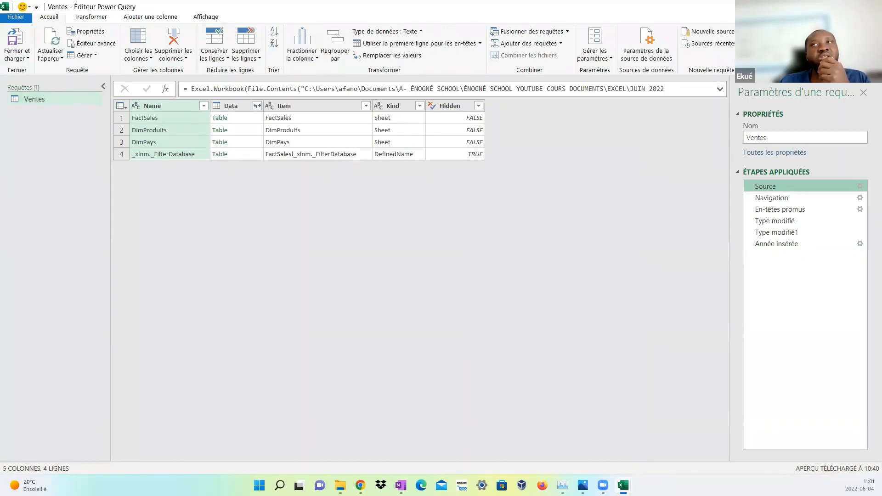
pyautogui.click(871, 7)
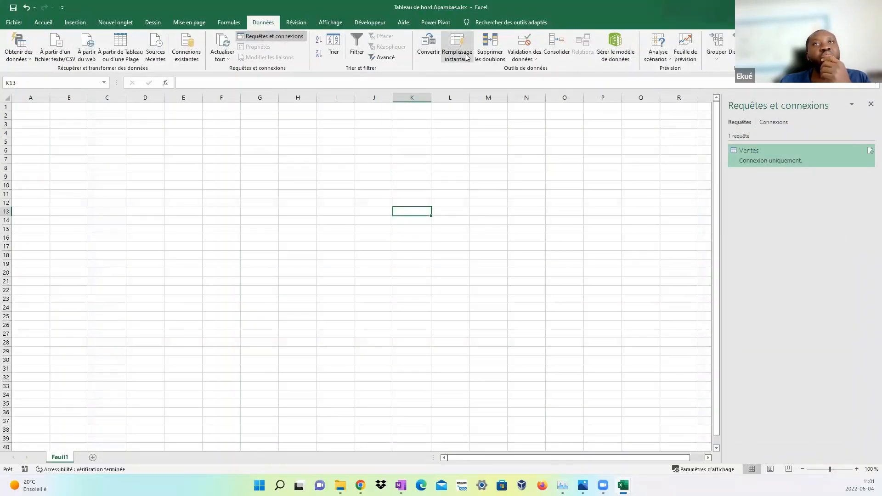
pyautogui.click(428, 27)
pyautogui.click(25, 44)
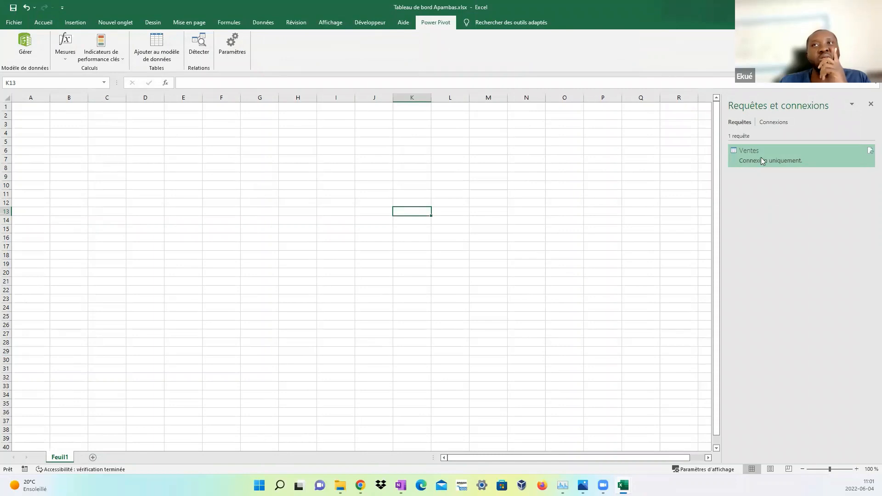
# Load the Ventes query as a table at cell K13 of the existing sheet and add the data to the data model
pyautogui.rightClick(761, 158)
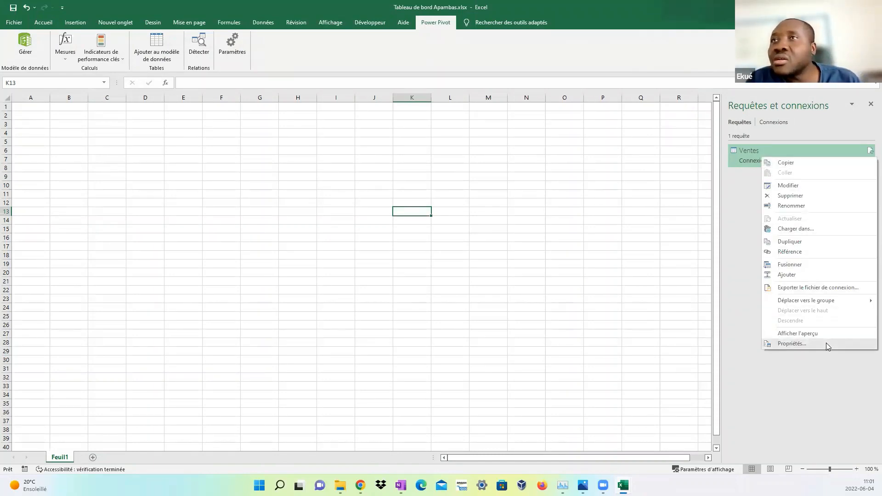
pyautogui.click(795, 229)
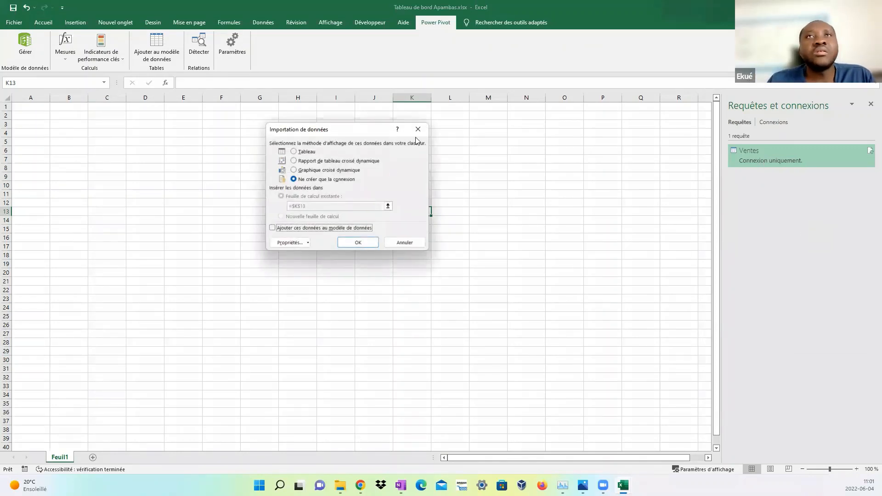
pyautogui.click(303, 153)
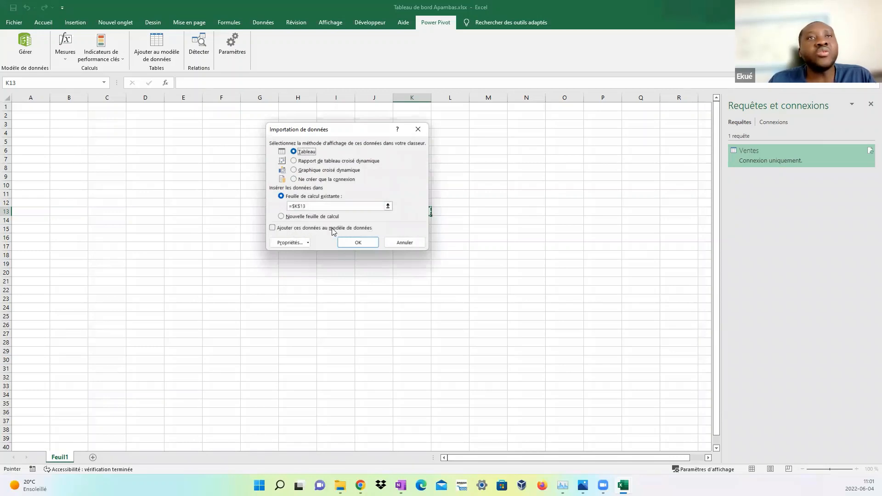
pyautogui.click(273, 228)
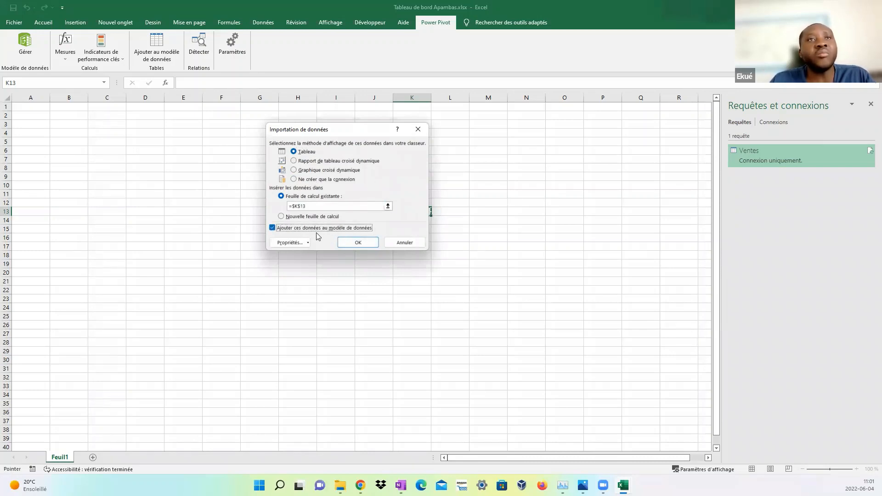
pyautogui.click(350, 244)
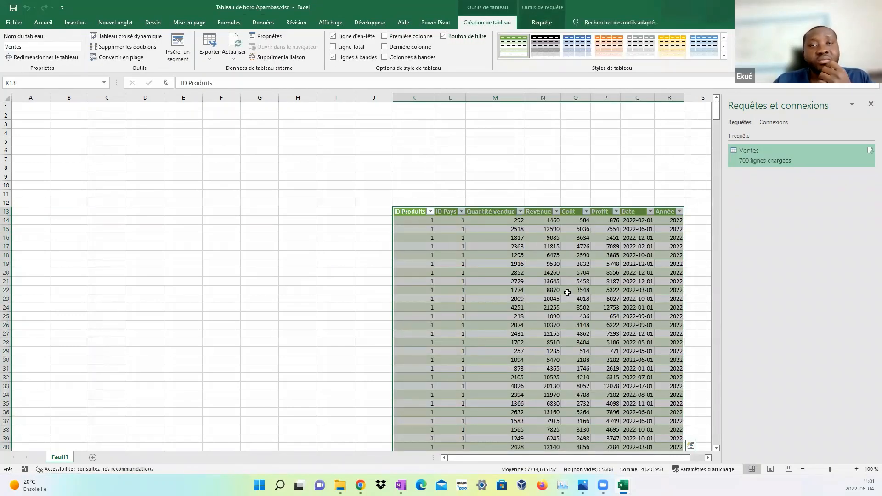
pyautogui.click(288, 256)
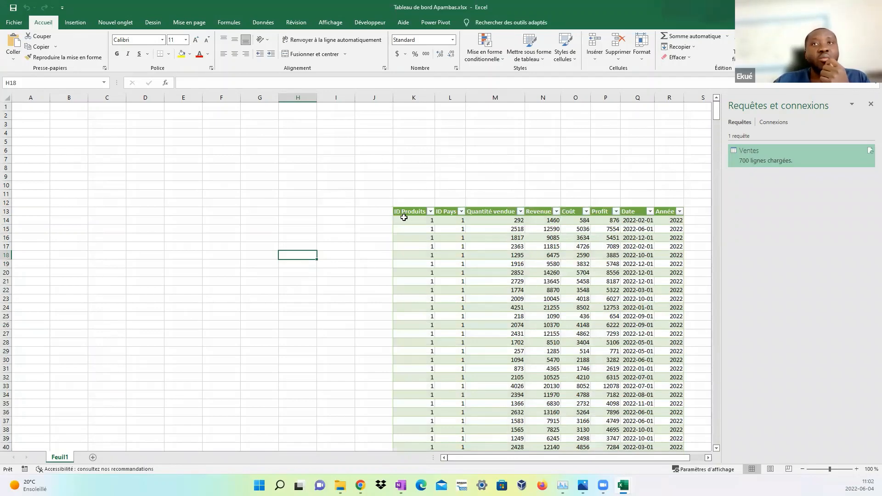
# Add a second worksheet, place it before Feuil1, and return to Feuil1
pyautogui.click(92, 458)
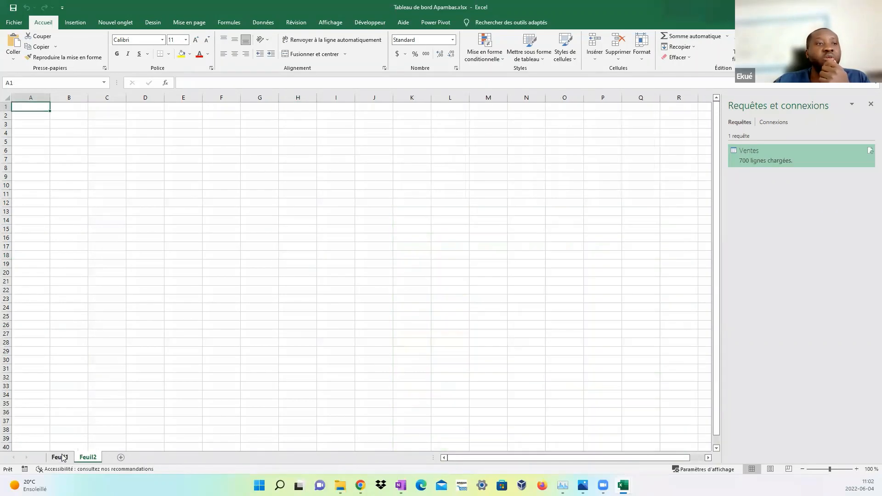
pyautogui.click(60, 457)
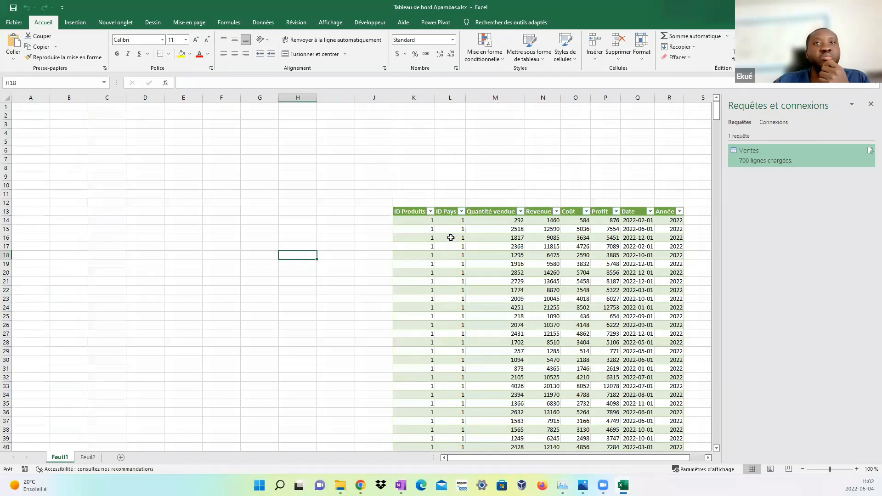
pyautogui.click(88, 458)
pyautogui.moveTo(88, 457); pyautogui.dragTo(50, 458)
pyautogui.click(88, 458)
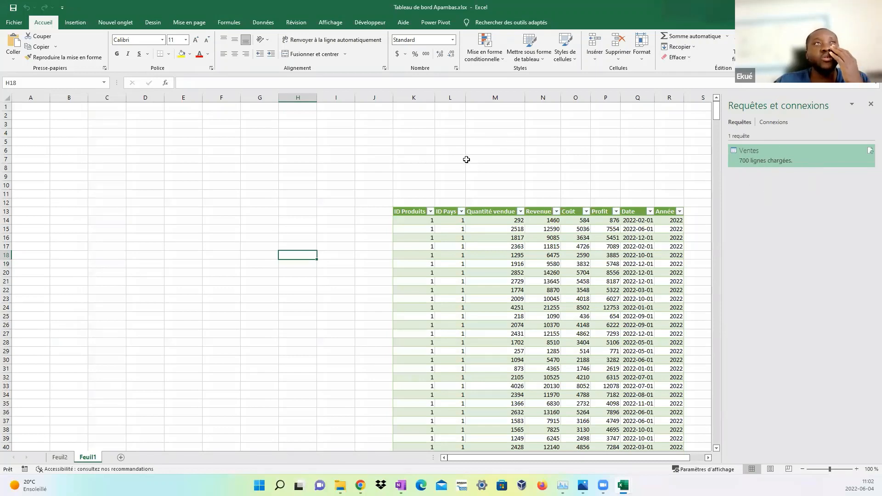
pyautogui.click(265, 22)
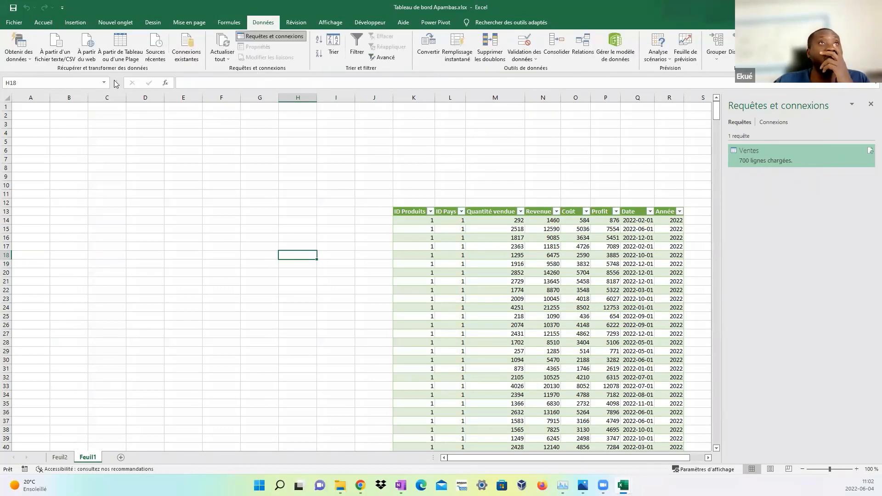
pyautogui.click(26, 59)
pyautogui.moveTo(92, 74)
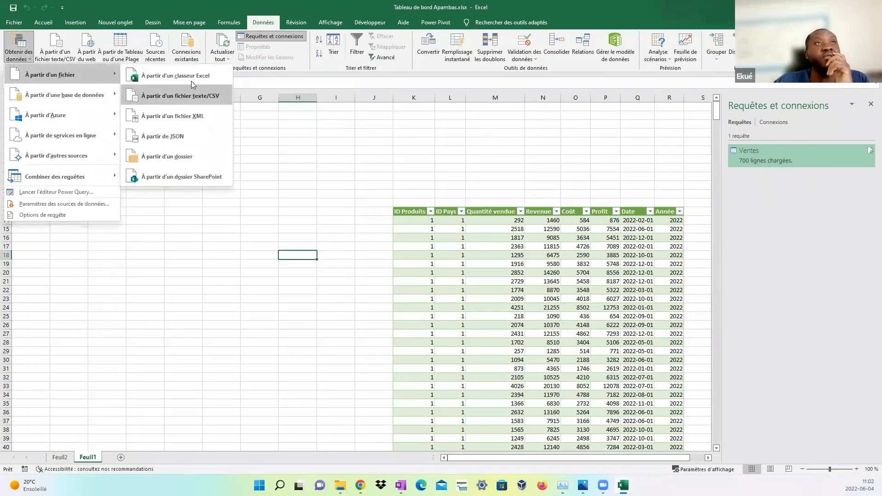
pyautogui.click(333, 179)
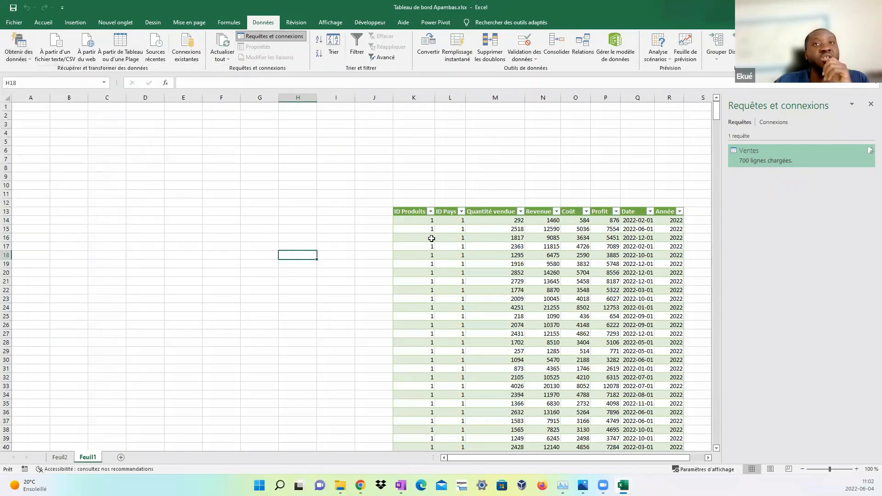
pyautogui.click(550, 289)
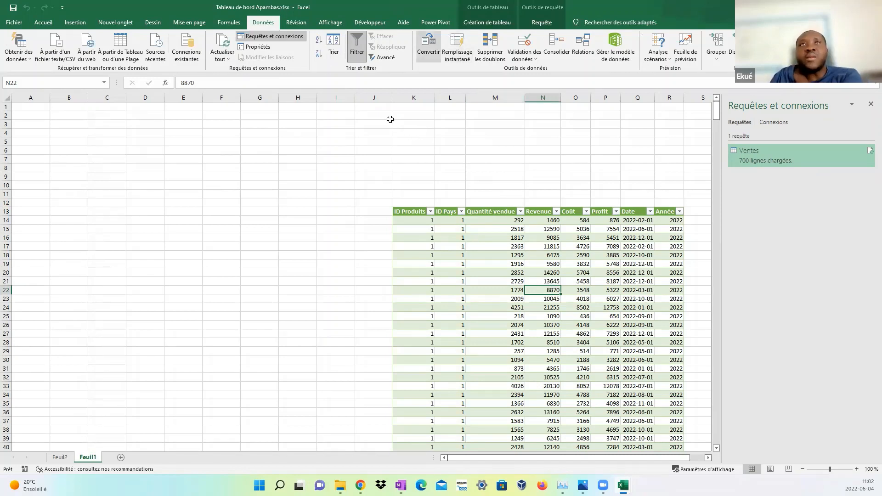
pyautogui.click(260, 212)
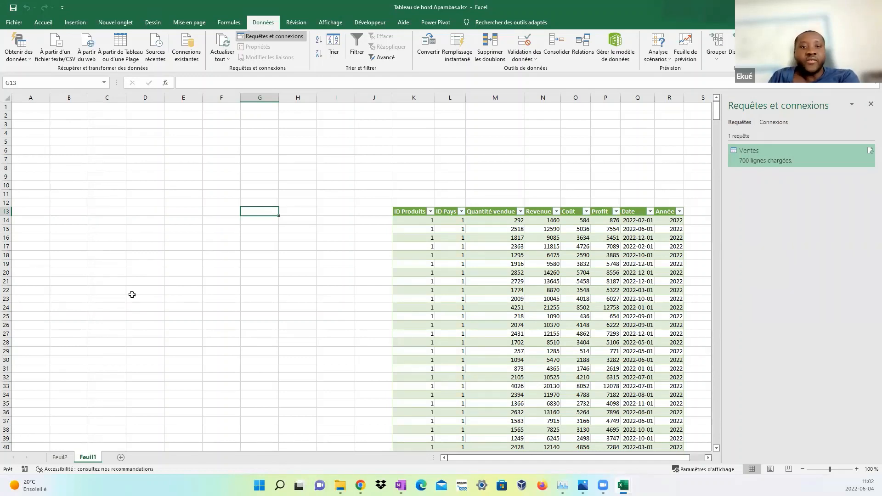
pyautogui.click(243, 316)
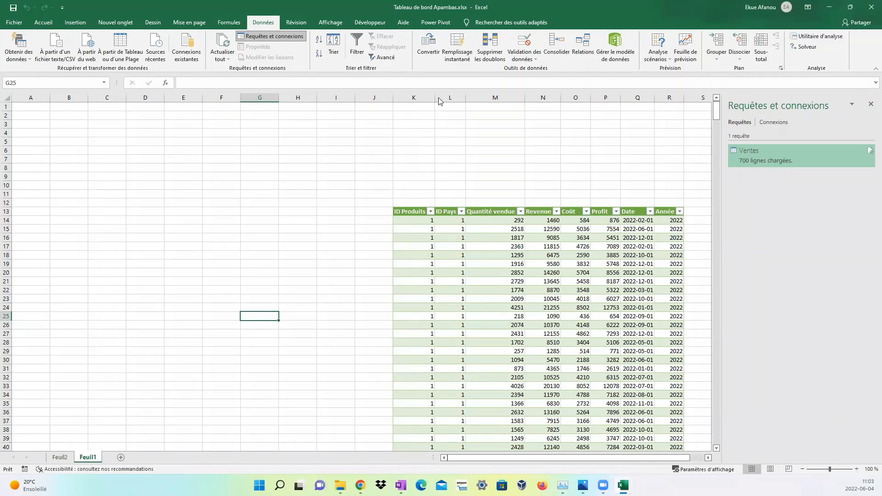
pyautogui.click(436, 23)
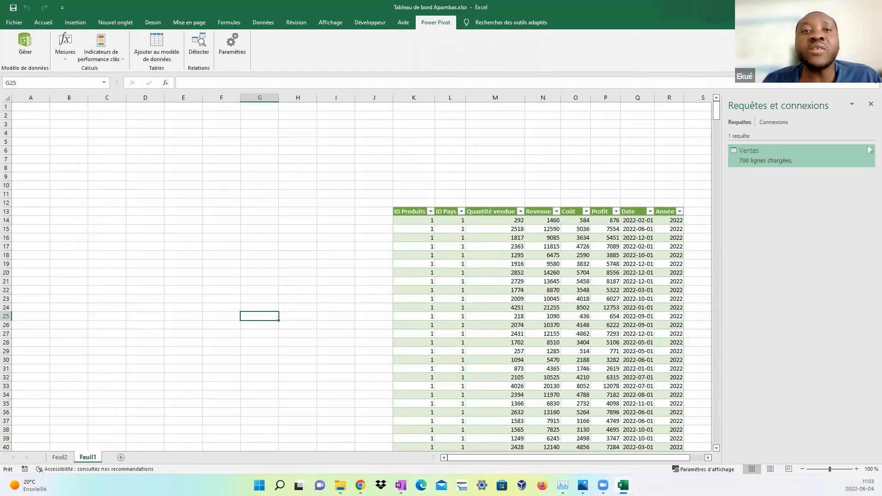
# Switch to the Data_SOURCE.xlsx workbook from the recent Excel files
pyautogui.click(401, 485)
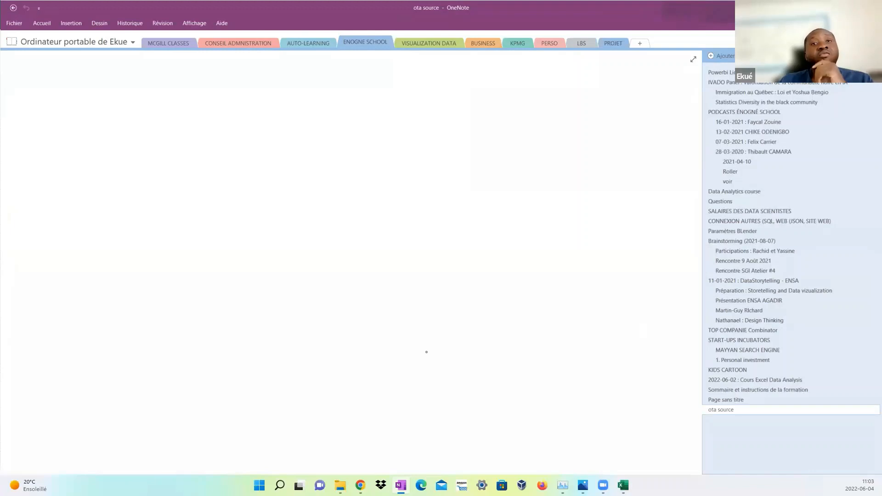
pyautogui.moveTo(623, 485)
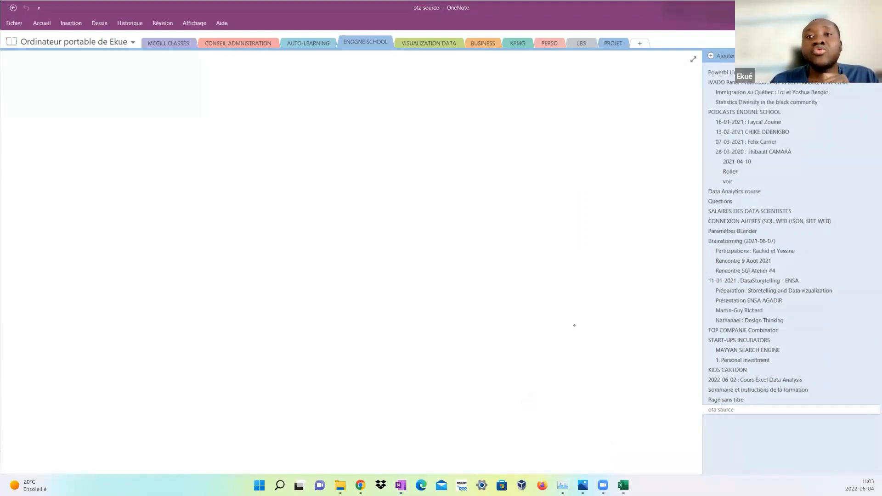
pyautogui.rightClick(624, 485)
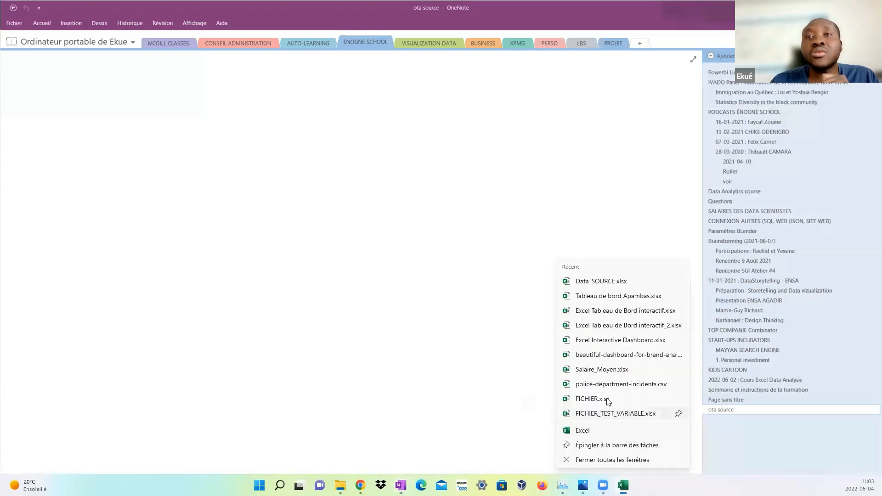
pyautogui.click(607, 281)
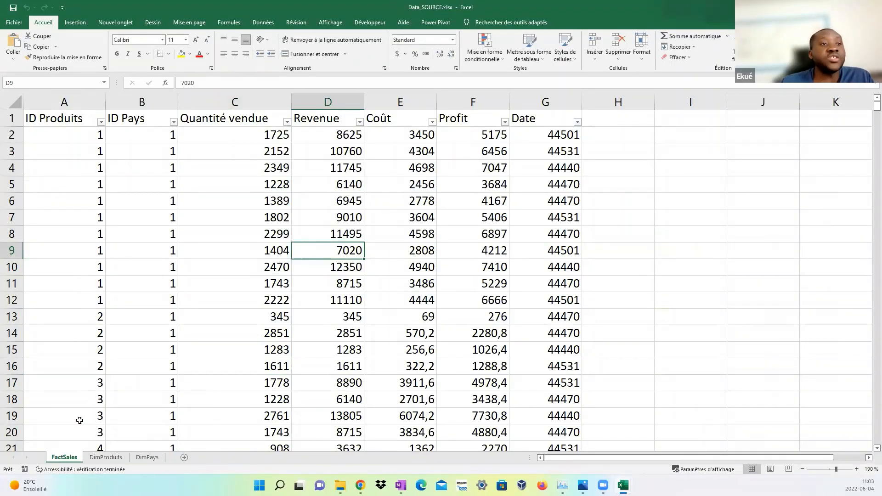
# Examine the FactSales data, focusing on the ID Produits and ID Pays columns
pyautogui.moveTo(74, 121); pyautogui.dragTo(400, 209)
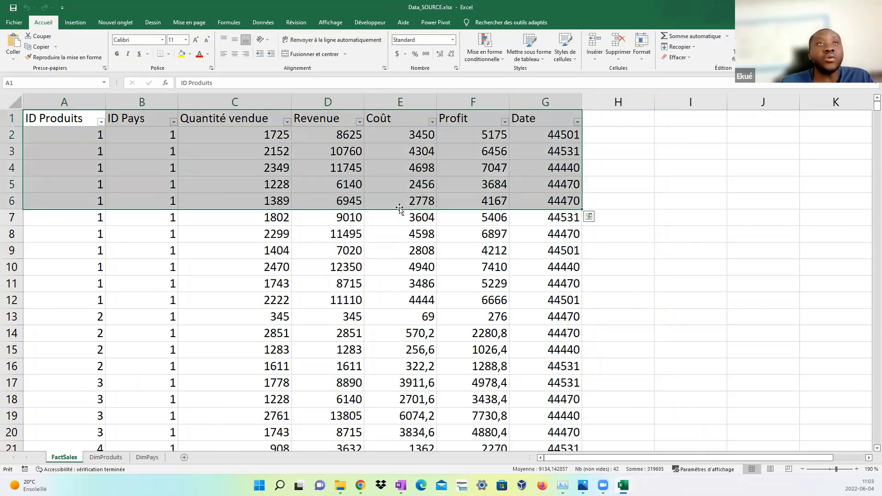
pyautogui.click(163, 222)
pyautogui.moveTo(140, 121); pyautogui.dragTo(120, 102)
pyautogui.click(125, 116)
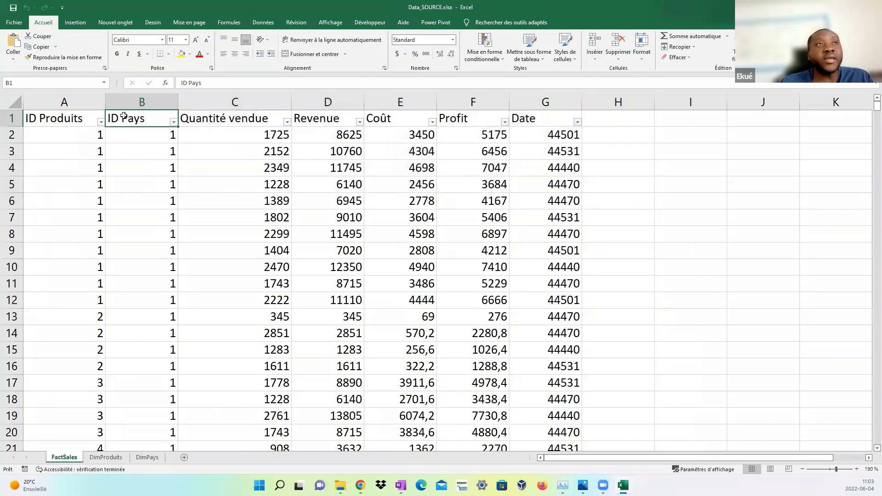
pyautogui.moveTo(125, 120); pyautogui.dragTo(64, 122)
pyautogui.click(127, 133)
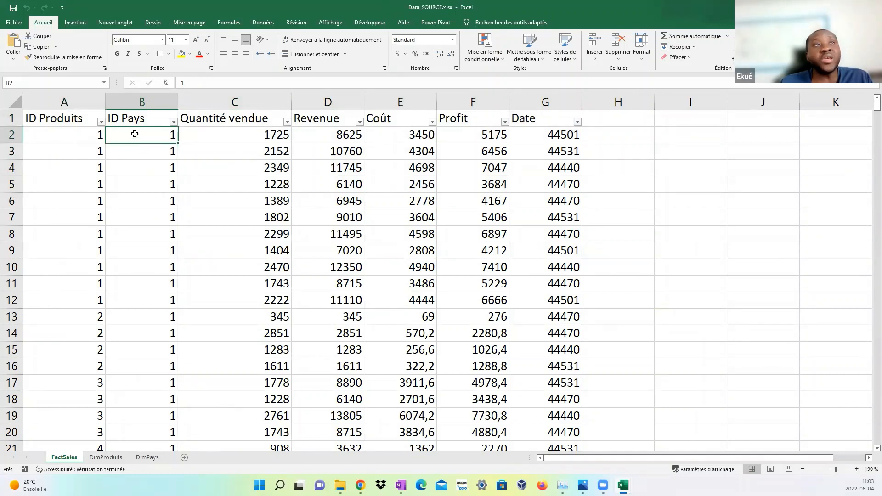
pyautogui.click(95, 134)
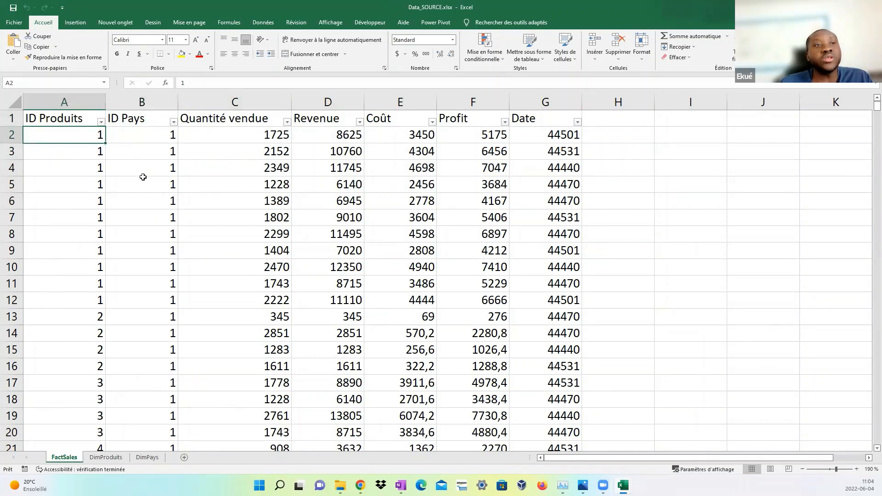
# Examine the Id Produits values and their product names in the DimProduits sheet
pyautogui.click(106, 457)
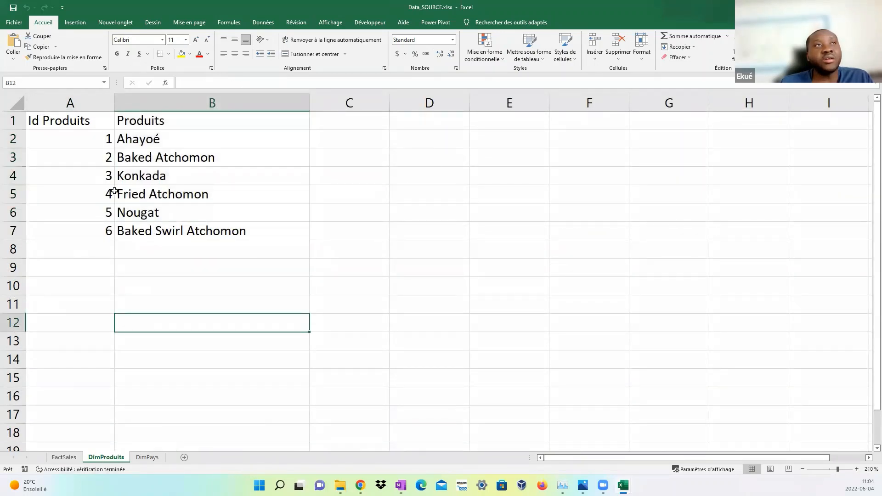
pyautogui.click(85, 140)
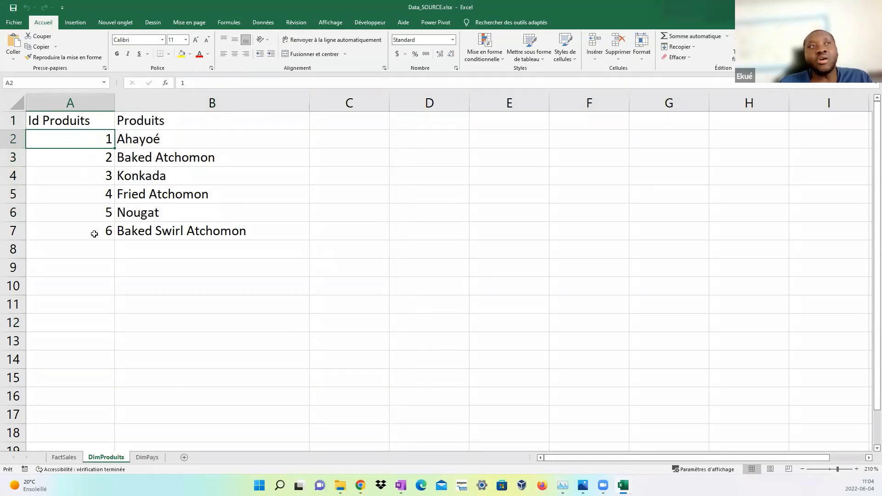
pyautogui.moveTo(95, 231); pyautogui.dragTo(74, 137)
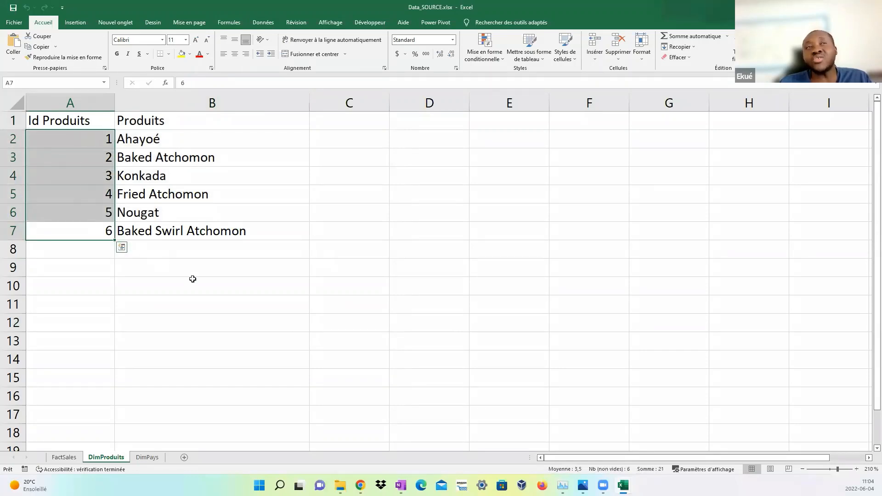
# Compare the Id Produits column of the DimProduits sheet with the ID Produits column of the FactSales sheet
pyautogui.click(188, 233)
pyautogui.moveTo(188, 233); pyautogui.dragTo(69, 120)
pyautogui.click(89, 255)
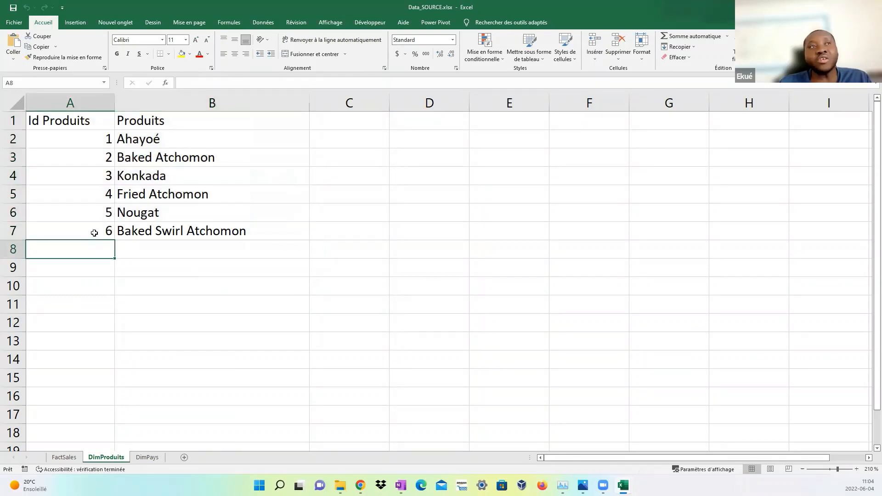
pyautogui.moveTo(95, 231); pyautogui.dragTo(69, 117)
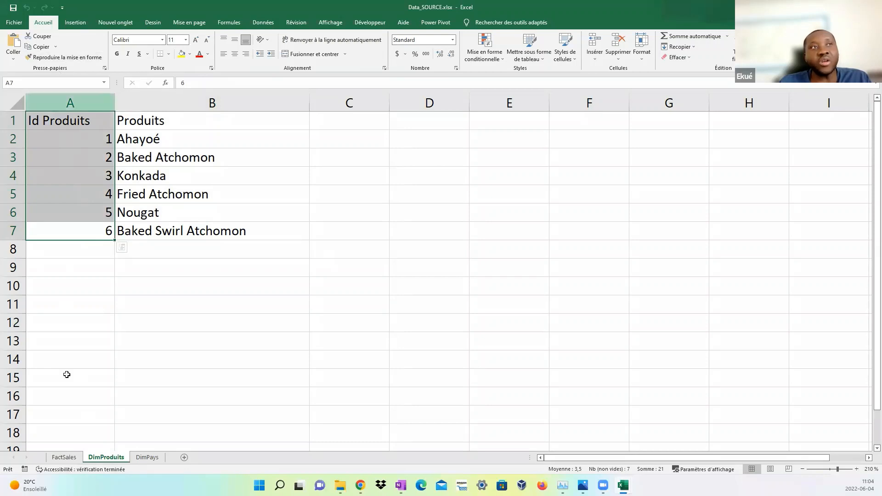
pyautogui.click(69, 457)
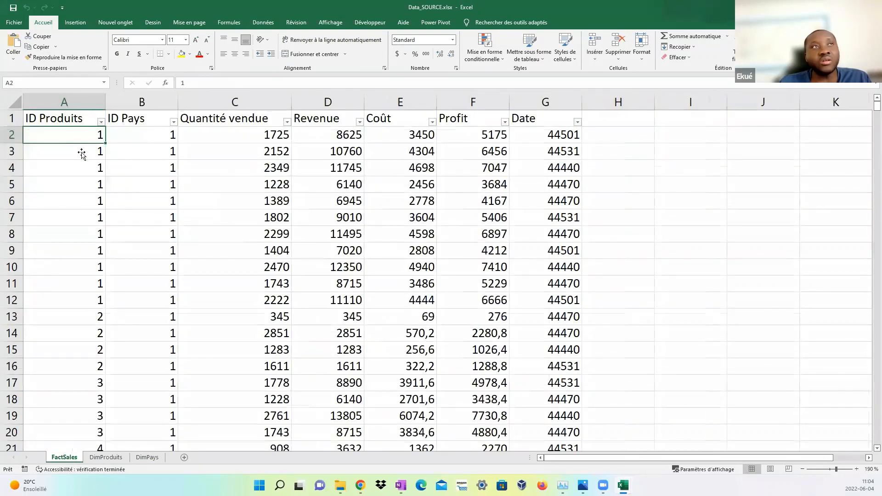
pyautogui.click(73, 118)
pyautogui.hotkey('ctrl', 'shift', 'Down')
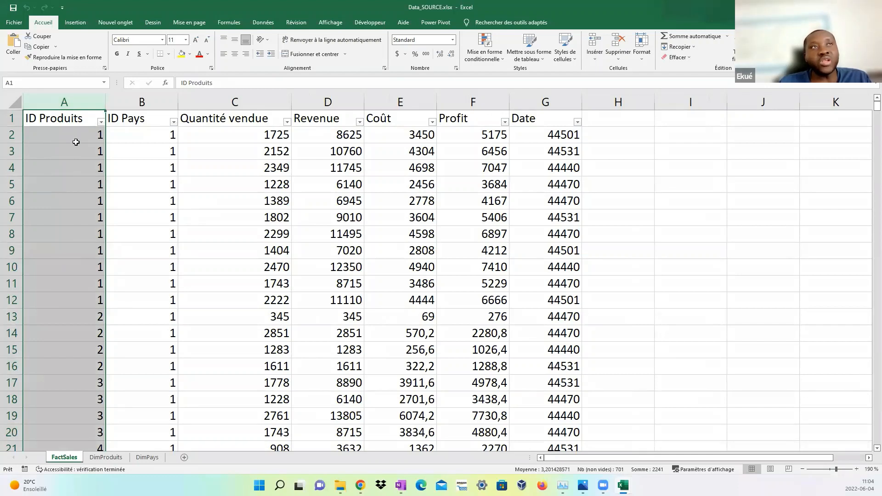
# Enter the heading "Nom d pays" in cell I1 of the FactSales sheet
pyautogui.click(622, 138)
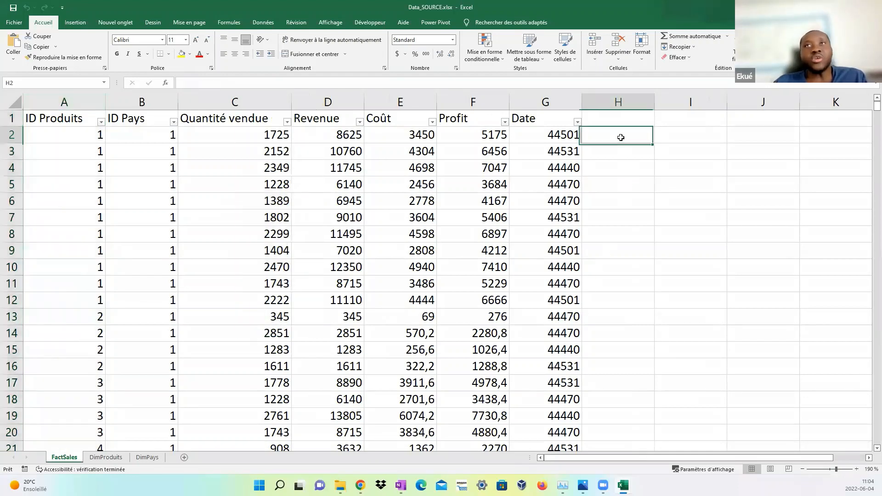
pyautogui.click(674, 122)
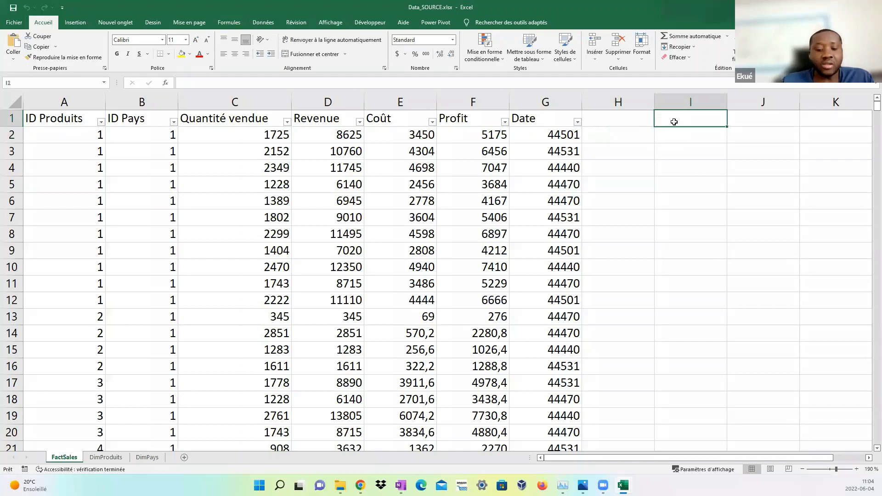
pyautogui.write('Nom d ')
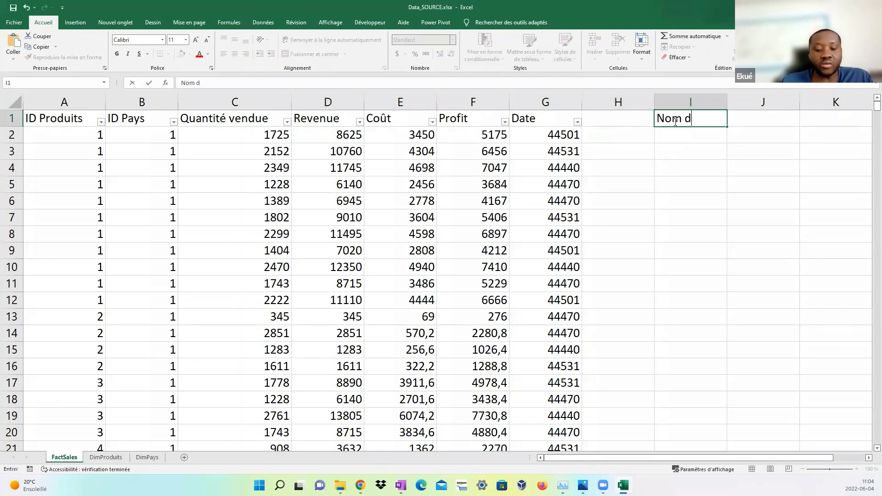
pyautogui.write('pays')
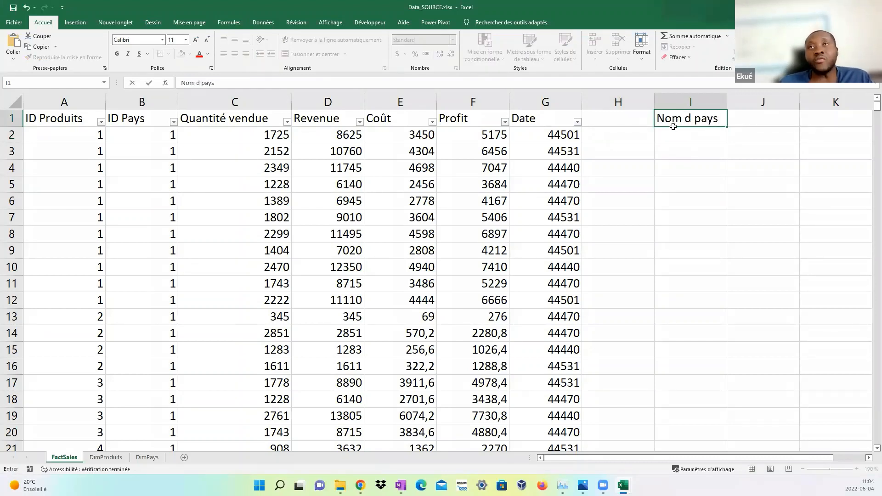
pyautogui.click(673, 140)
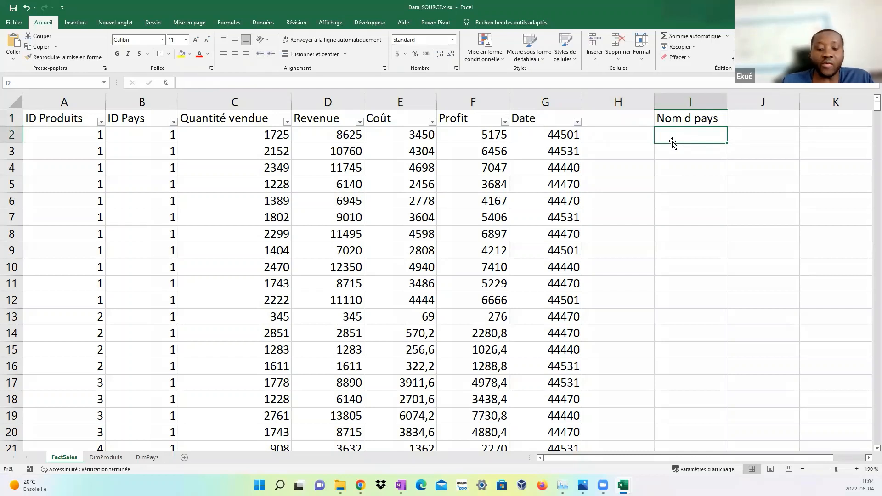
pyautogui.write('+recherc')
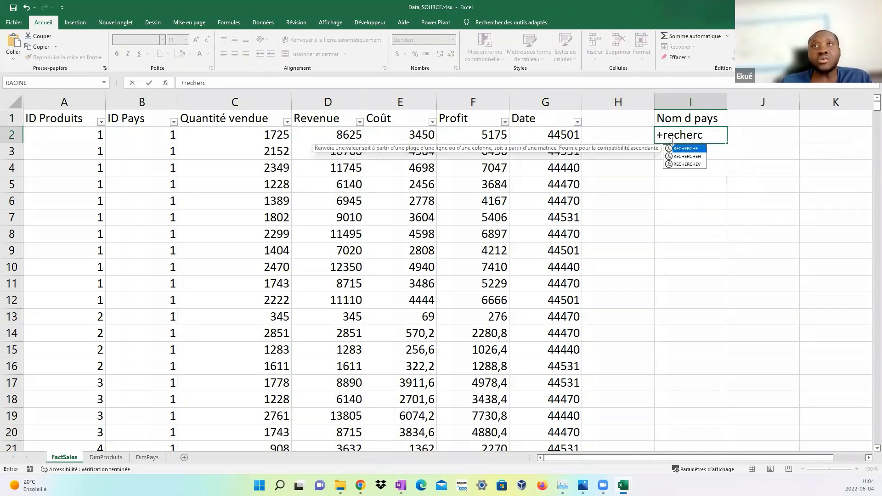
pyautogui.write('h')
pyautogui.press('BackSpace')
pyautogui.press('BackSpace')
pyautogui.press('BackSpace')
pyautogui.press('BackSpace')
pyautogui.press('BackSpace')
pyautogui.press('BackSpace')
pyautogui.press('BackSpace')
pyautogui.press('BackSpace')
pyautogui.press('BackSpace')
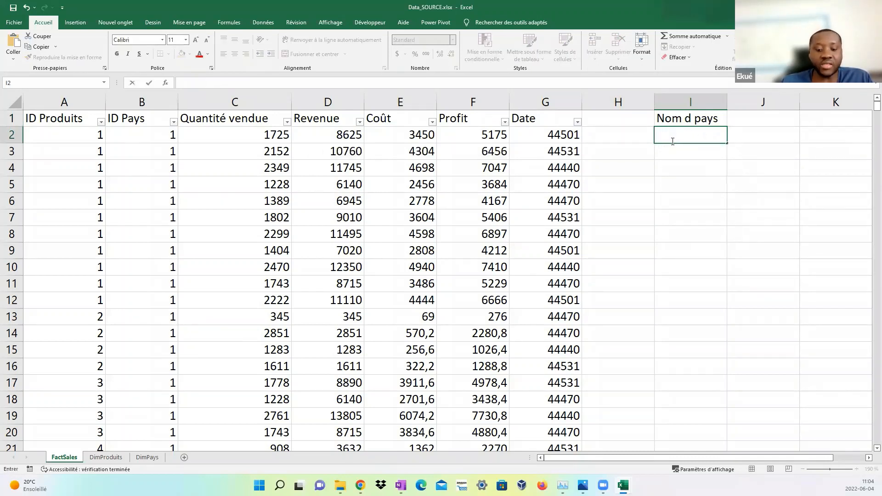
# Begin a RECHERCHEV formula in I2 that looks up A2 in columns A:B of the DimProduits sheet
pyautogui.write('=recher')
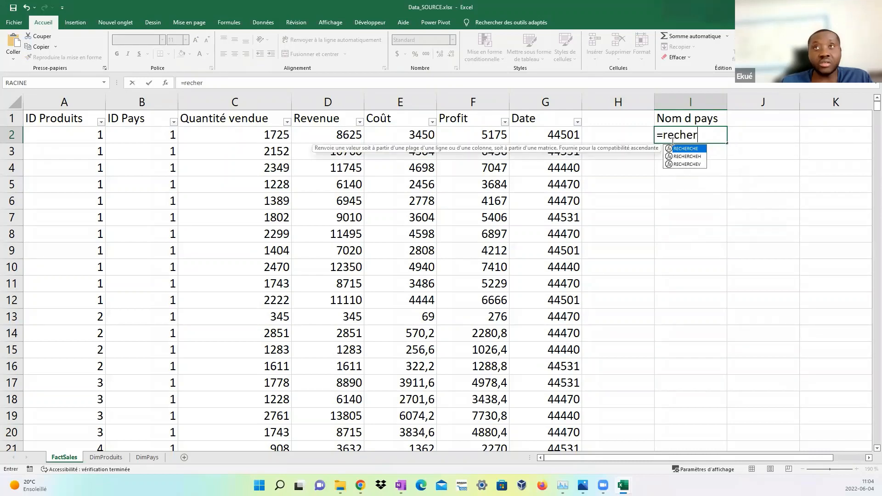
pyautogui.write('chev(')
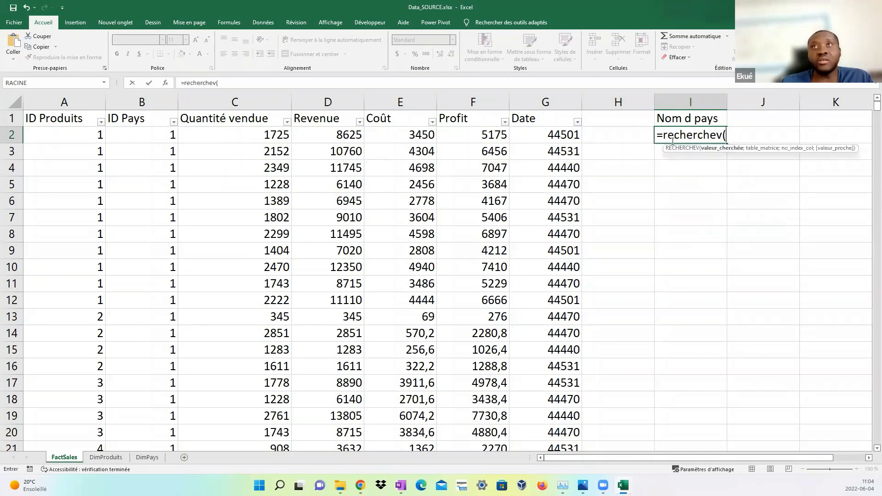
pyautogui.click(83, 134)
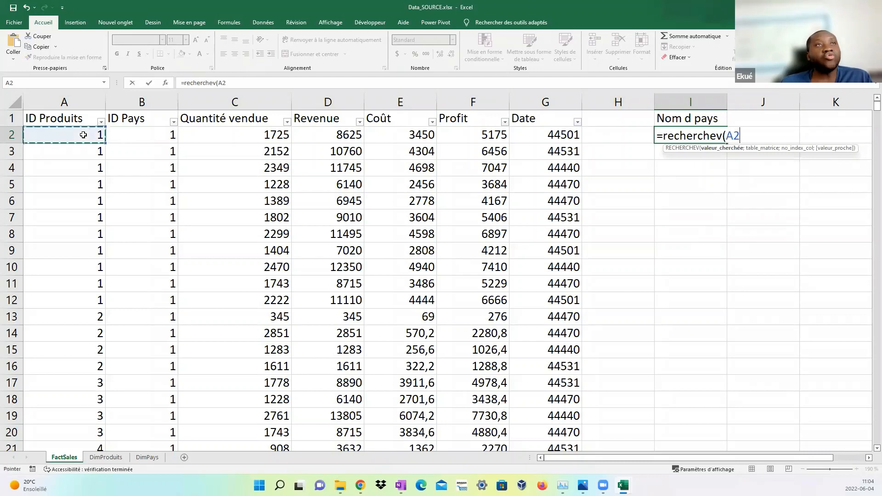
pyautogui.write(';')
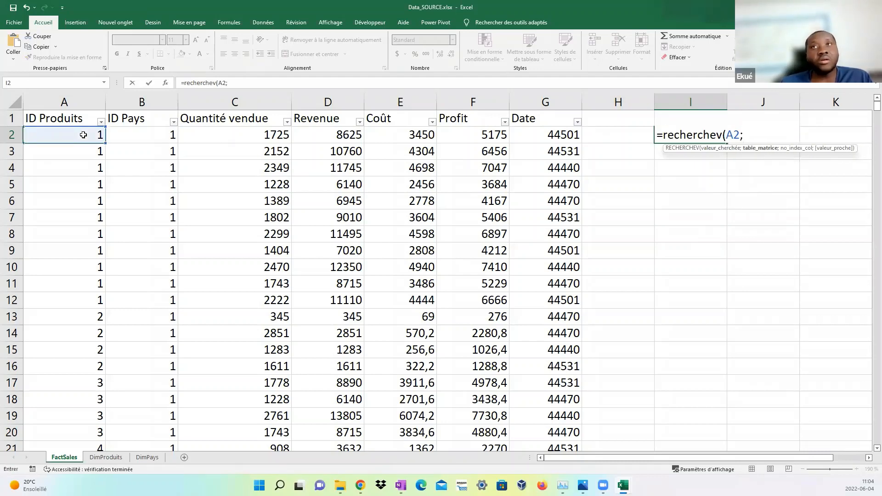
pyautogui.click(106, 457)
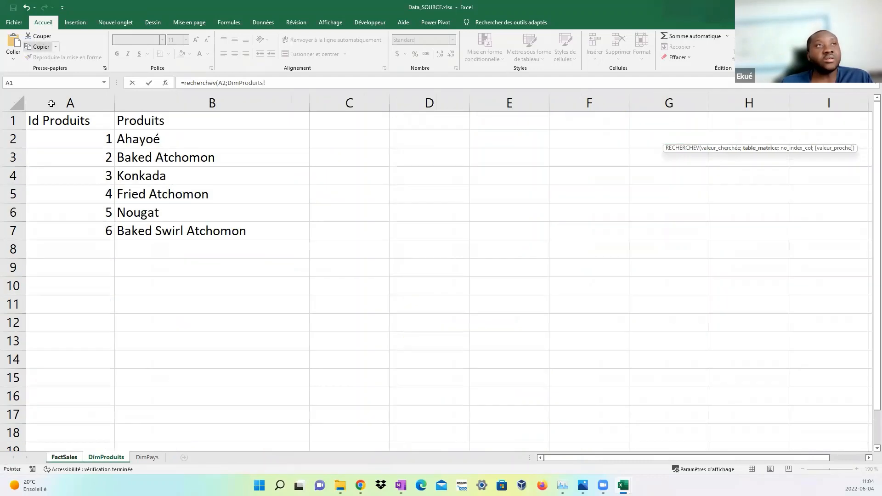
pyautogui.click(87, 102)
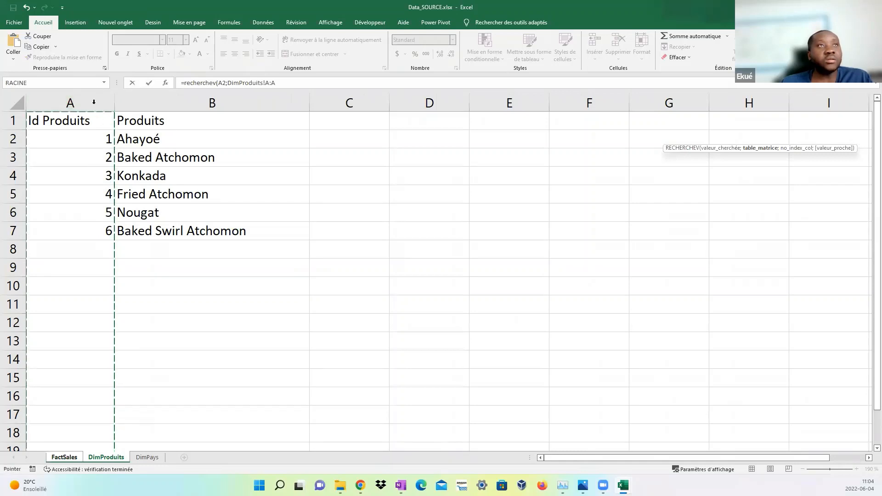
pyautogui.moveTo(94, 102); pyautogui.dragTo(241, 99)
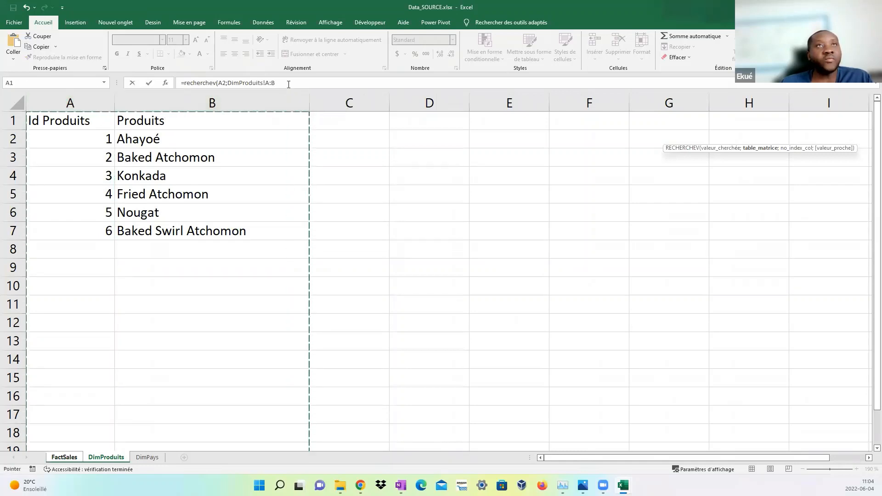
# Complete the RECHERCHEV formula with column index 2 and FAUX for an exact match
pyautogui.click(288, 84)
pyautogui.write(';')
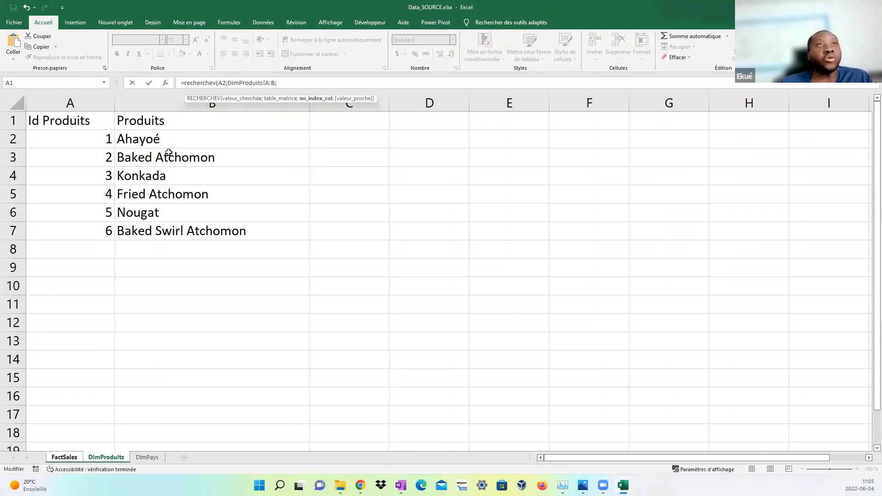
pyautogui.write('2')
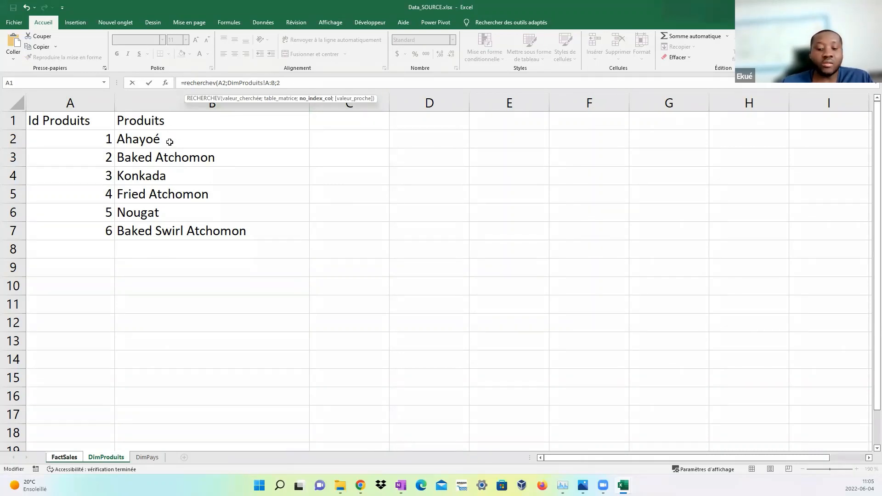
pyautogui.write(';FAXU')
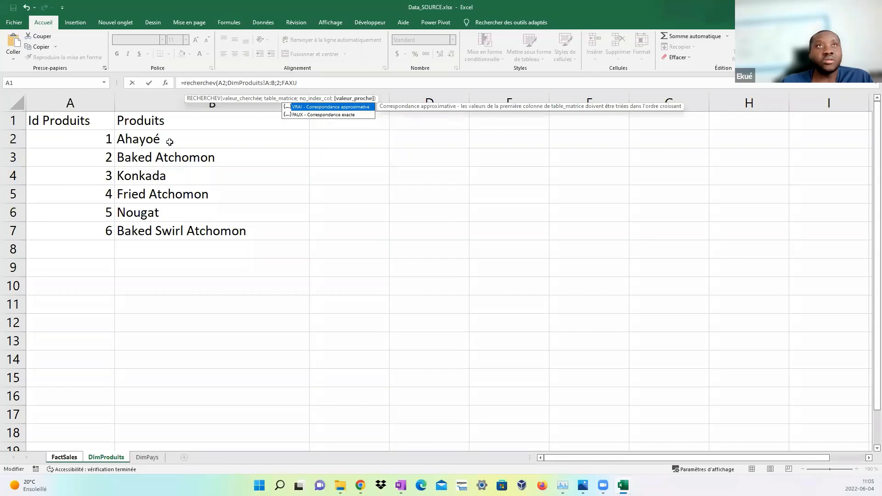
pyautogui.press('BackSpace')
pyautogui.press('BackSpace')
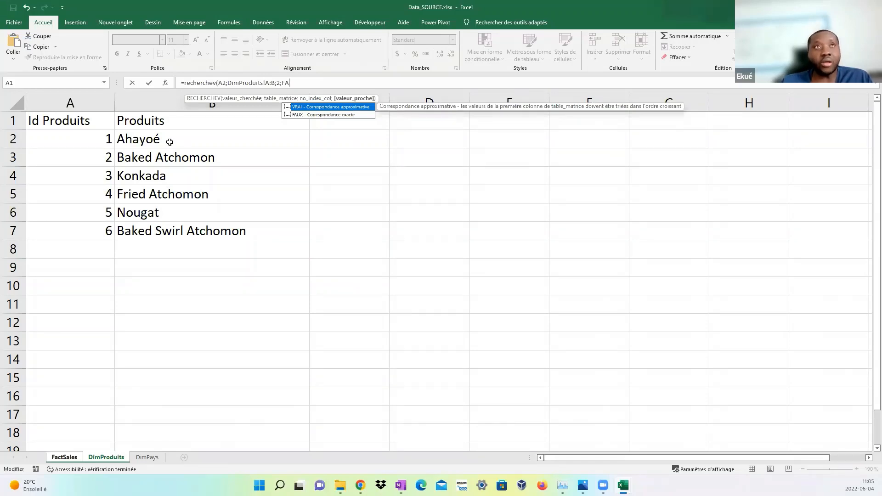
pyautogui.write('UX)')
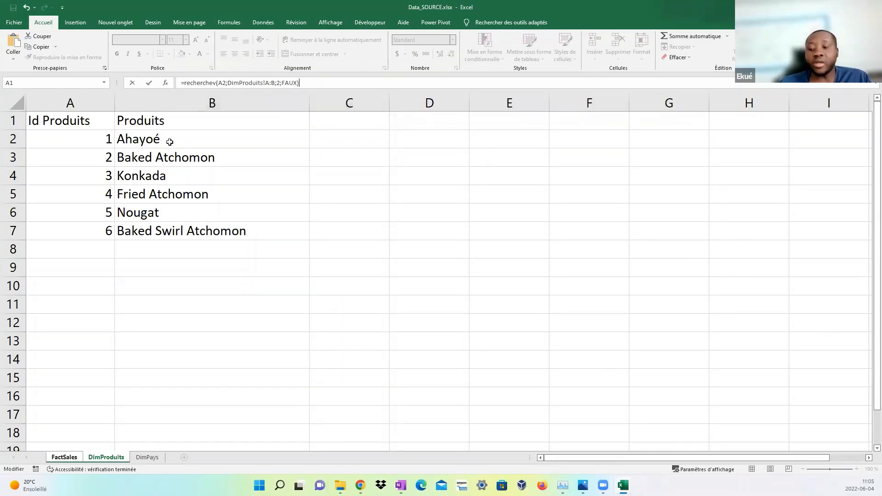
pyautogui.press('Return')
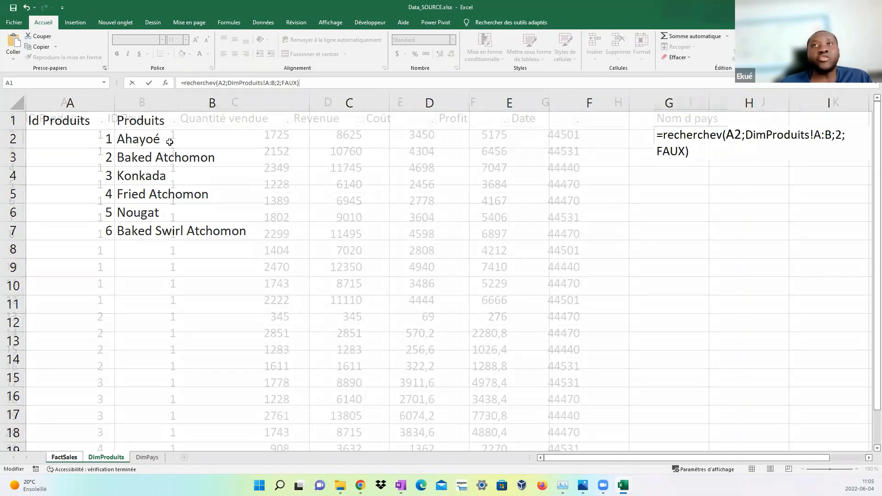
# Check the product name returned in I2 against the ID in A2 and the DimProduits list
pyautogui.click(678, 138)
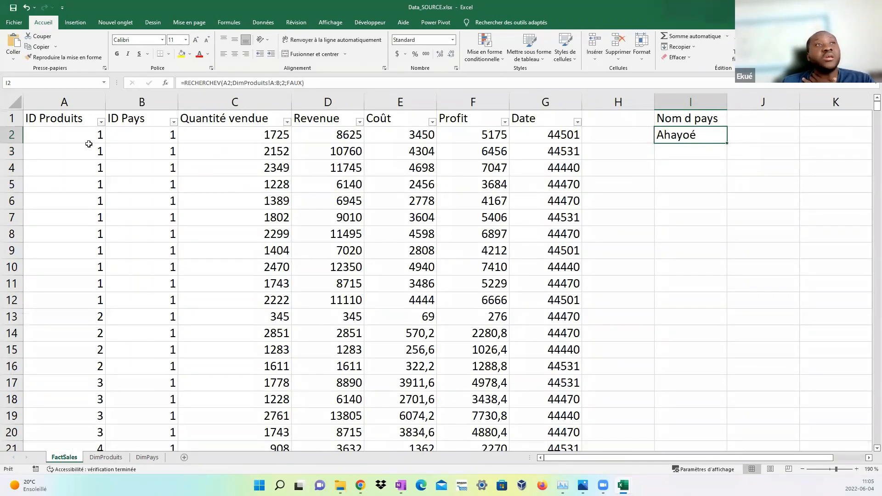
pyautogui.click(65, 135)
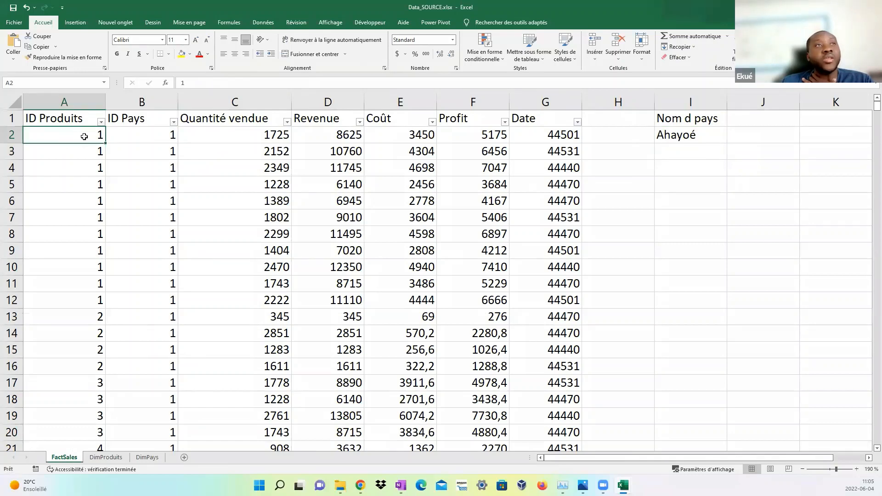
pyautogui.click(106, 457)
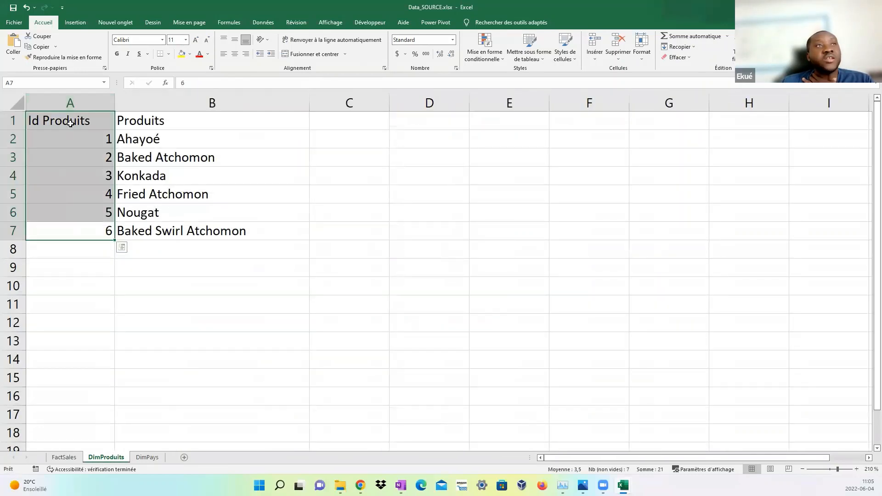
pyautogui.click(64, 458)
pyautogui.click(689, 134)
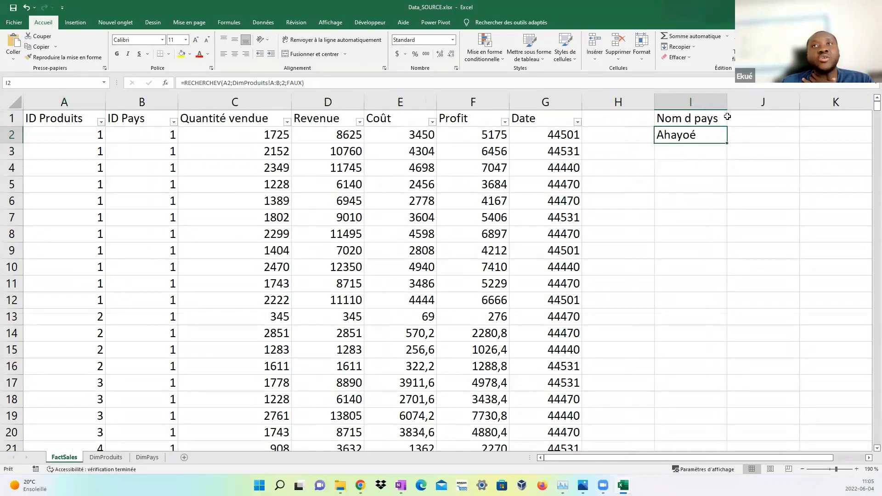
# Change the heading in I1 to "Nom du produits" and widen column I to fit it
pyautogui.doubleClick(703, 121)
pyautogui.moveTo(720, 120); pyautogui.dragTo(694, 120)
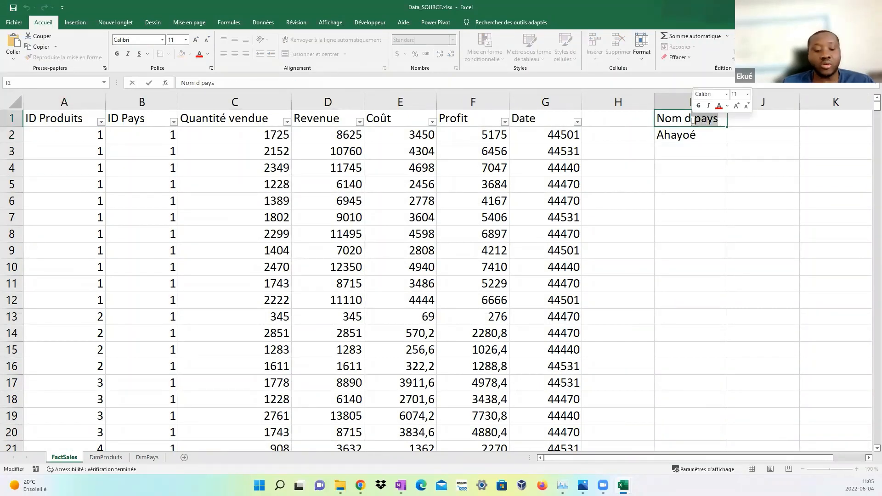
pyautogui.write('u produit')
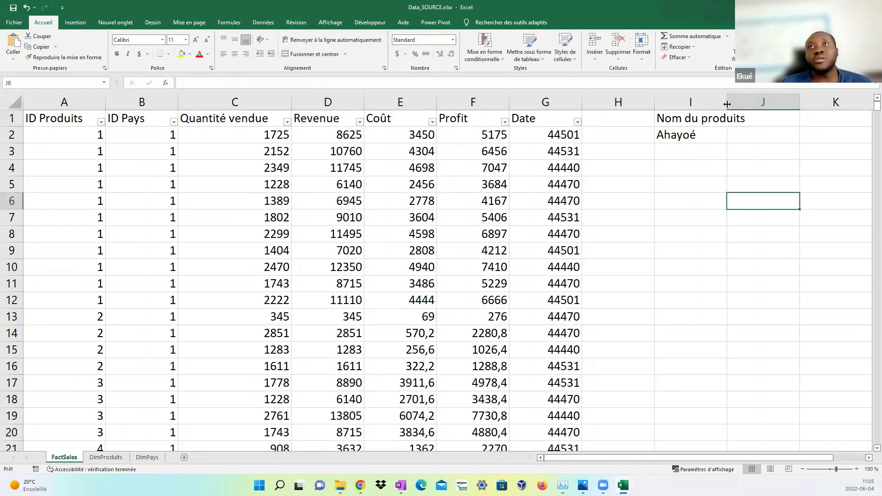
pyautogui.moveTo(728, 104); pyautogui.dragTo(760, 105)
pyautogui.click(726, 119)
# Fill the lookup formula from I2 down to I17
pyautogui.click(729, 136)
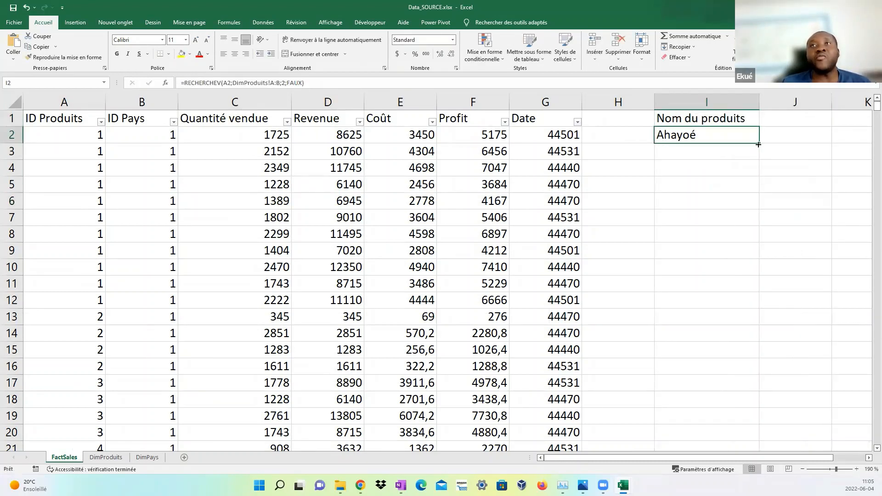
pyautogui.moveTo(758, 145); pyautogui.dragTo(756, 395)
pyautogui.click(678, 318)
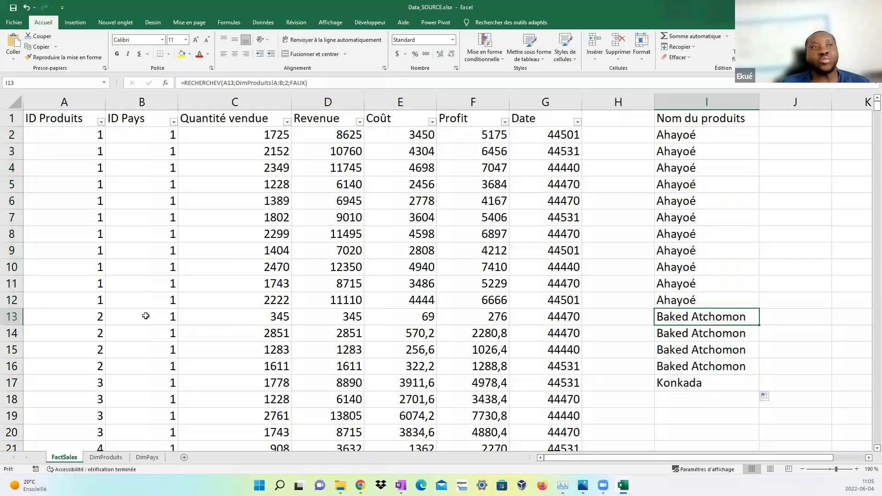
# Compare the looked-up names for product IDs 2 and 3 with their rows in the DimProduits sheet
pyautogui.click(98, 318)
pyautogui.click(692, 313)
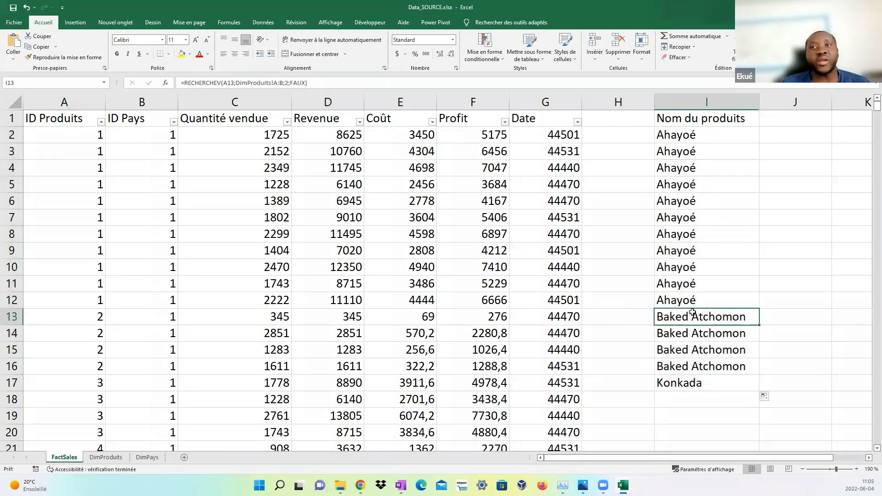
pyautogui.click(684, 382)
pyautogui.click(106, 457)
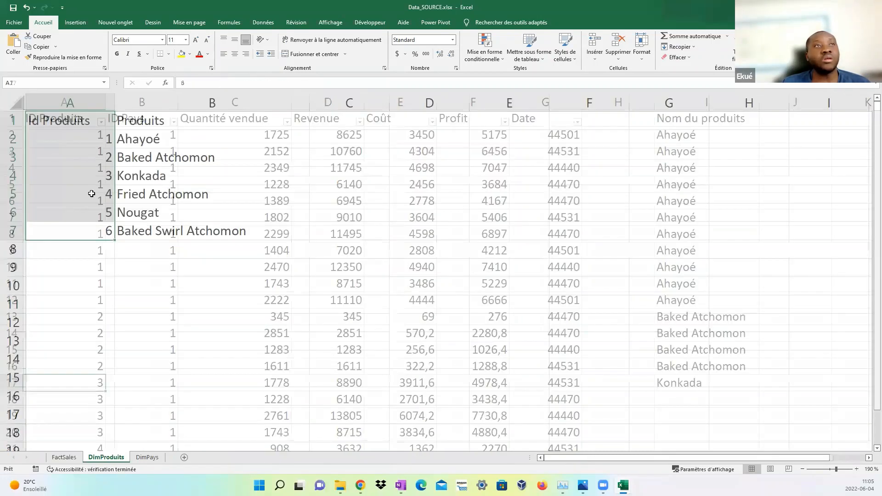
pyautogui.moveTo(102, 180); pyautogui.dragTo(168, 181)
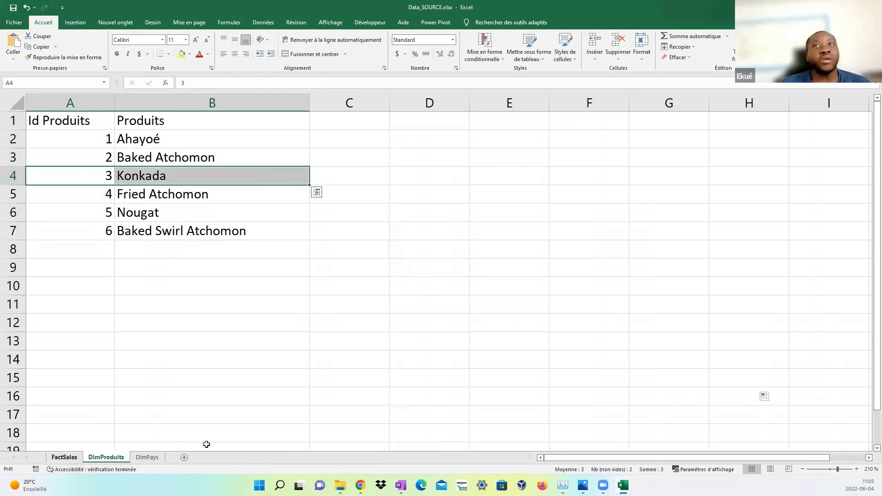
# Compare the product and country ID columns in FactSales with the ID columns of the DimProduits and DimPays sheets
pyautogui.click(64, 457)
pyautogui.click(766, 279)
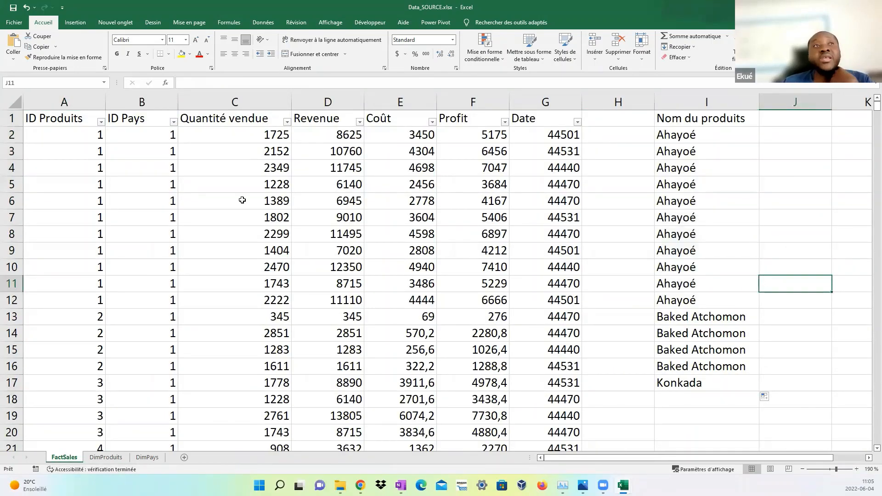
pyautogui.click(86, 110)
pyautogui.click(106, 458)
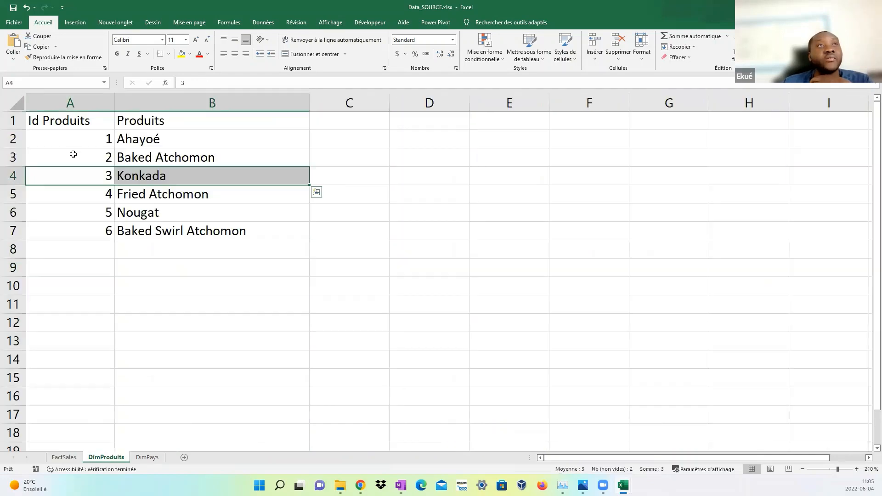
pyautogui.click(68, 103)
pyautogui.click(147, 457)
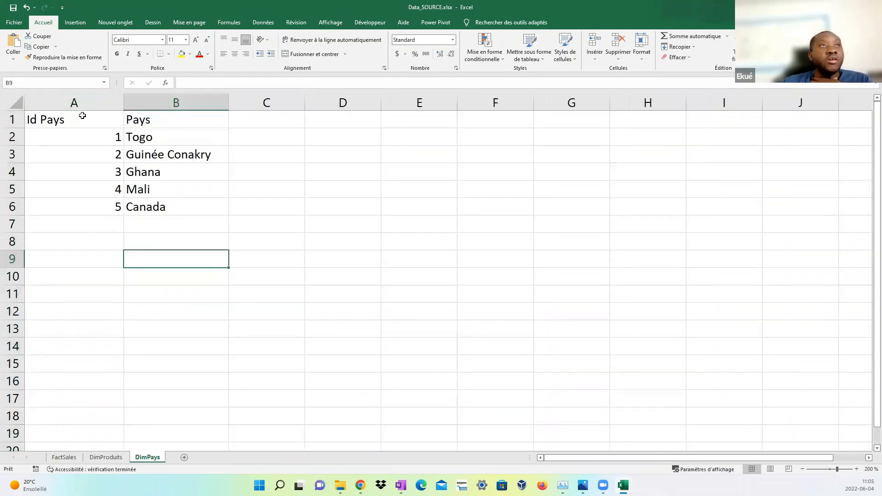
pyautogui.click(80, 103)
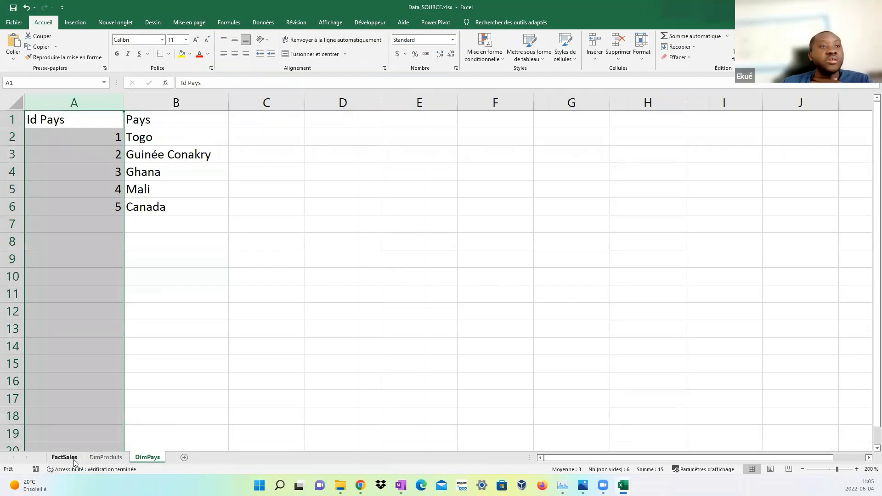
pyautogui.click(69, 457)
pyautogui.click(118, 101)
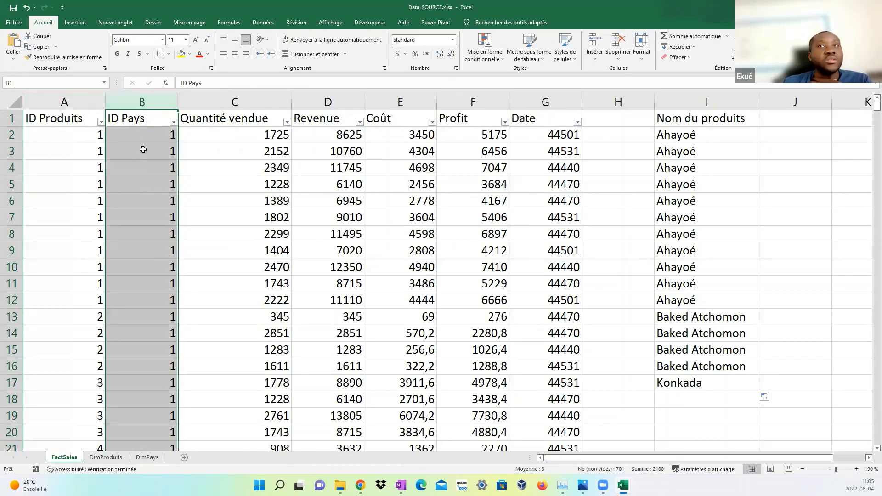
# Enter the heading "Nom du pays" in J1 of the FactSales sheet
pyautogui.click(798, 116)
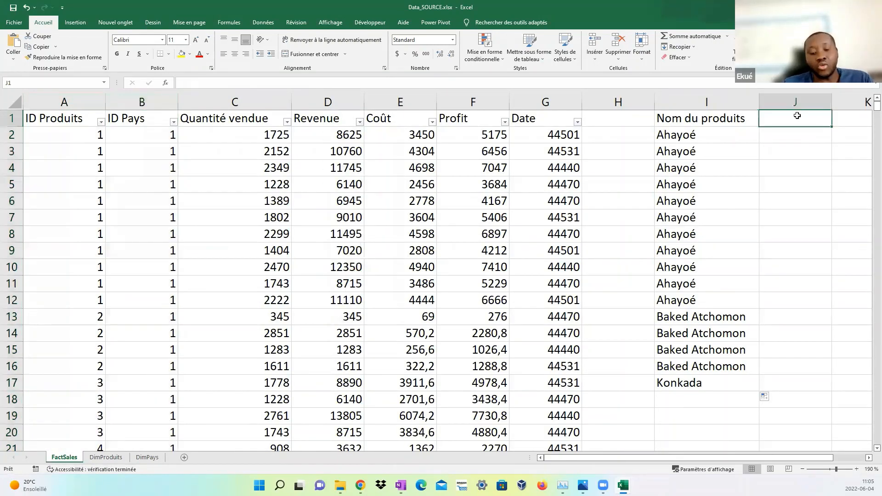
pyautogui.write('Nom du pays')
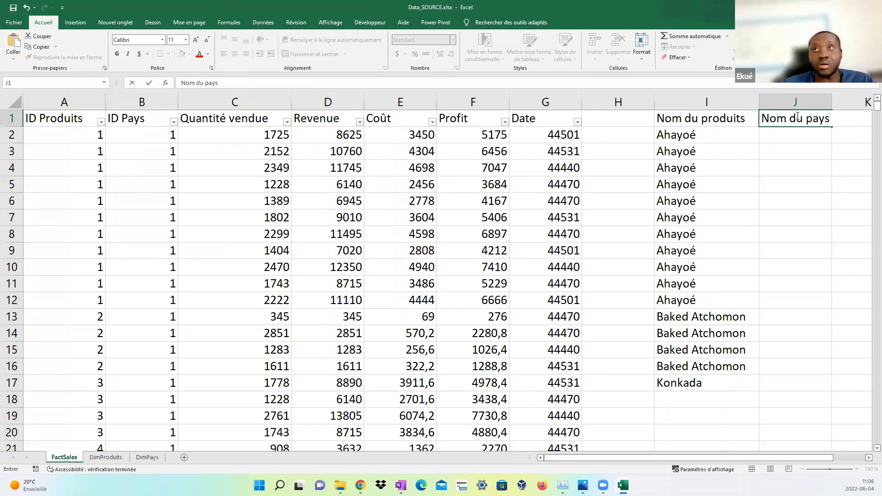
pyautogui.press('Return')
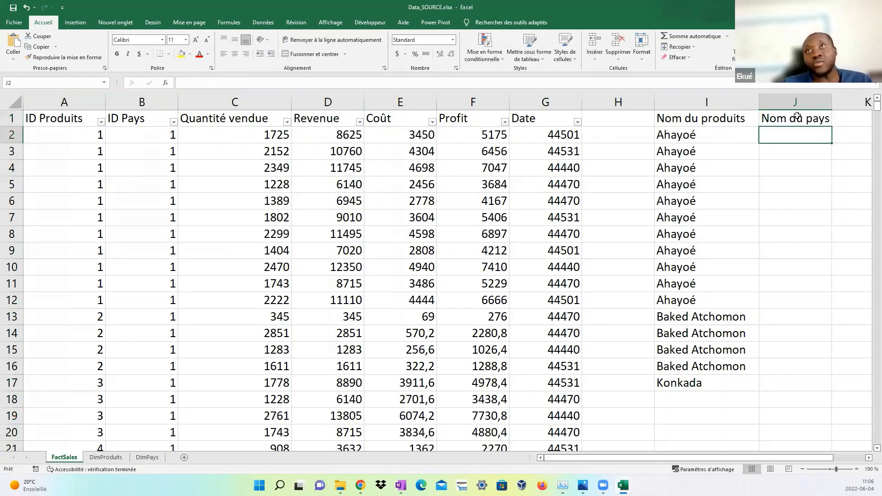
# Enter =RECHERCHEV(B2;DimPays!A:B;2;FAUX) in J2 to look up the country name from its ID
pyautogui.write('=')
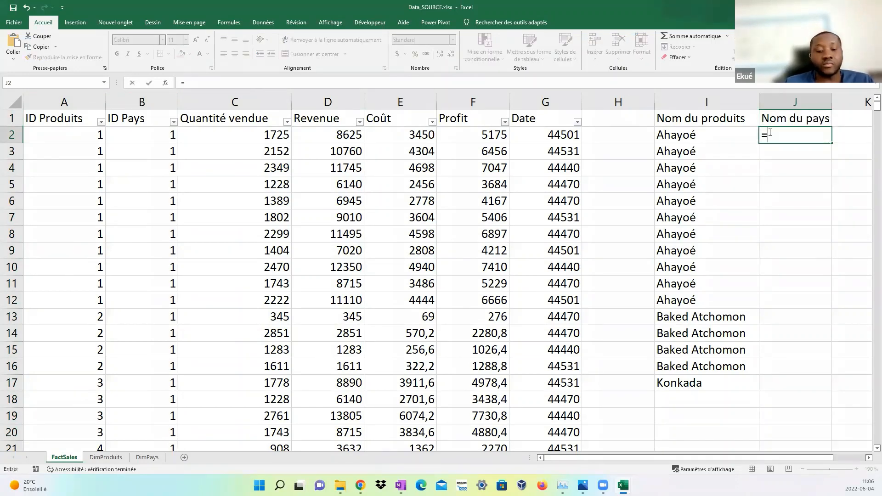
pyautogui.write('recherchve')
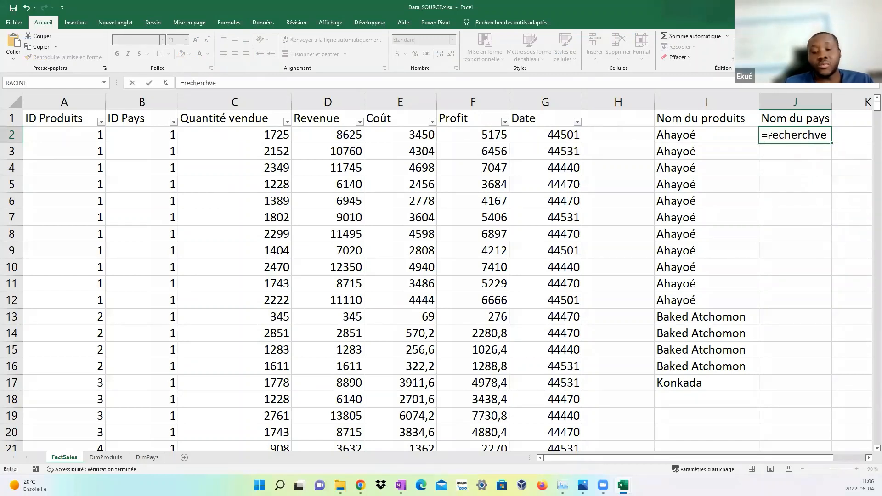
pyautogui.press('BackSpace')
pyautogui.press('BackSpace')
pyautogui.press('BackSpace')
pyautogui.write('he')
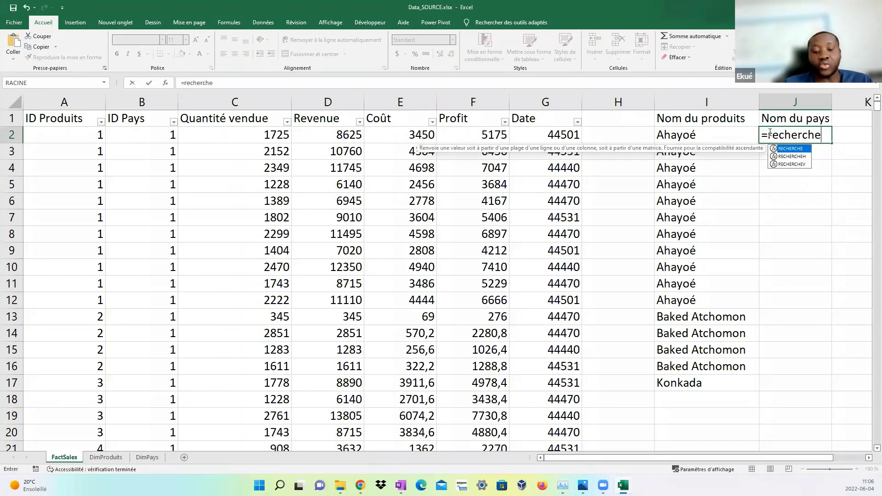
pyautogui.write('v(')
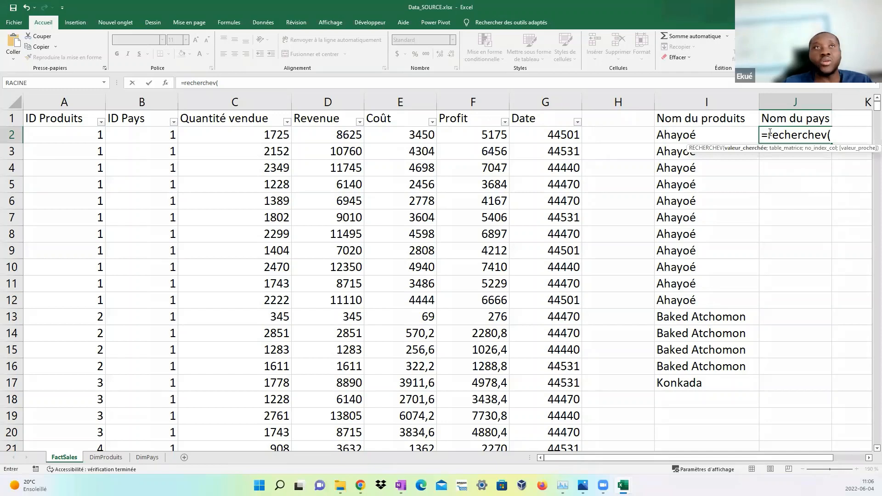
pyautogui.click(136, 134)
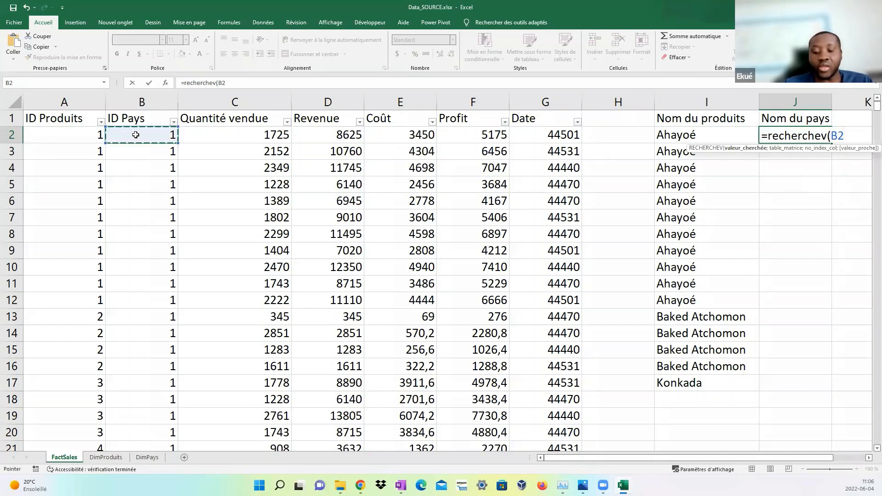
pyautogui.write(';')
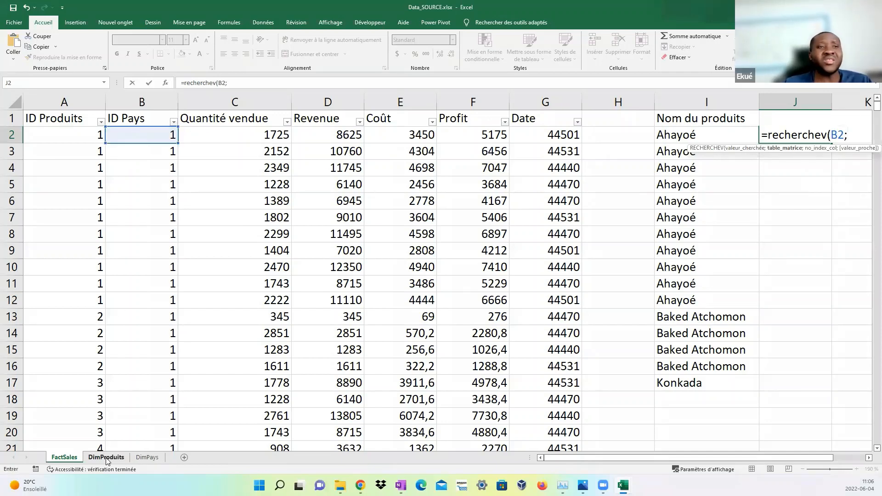
pyautogui.click(147, 457)
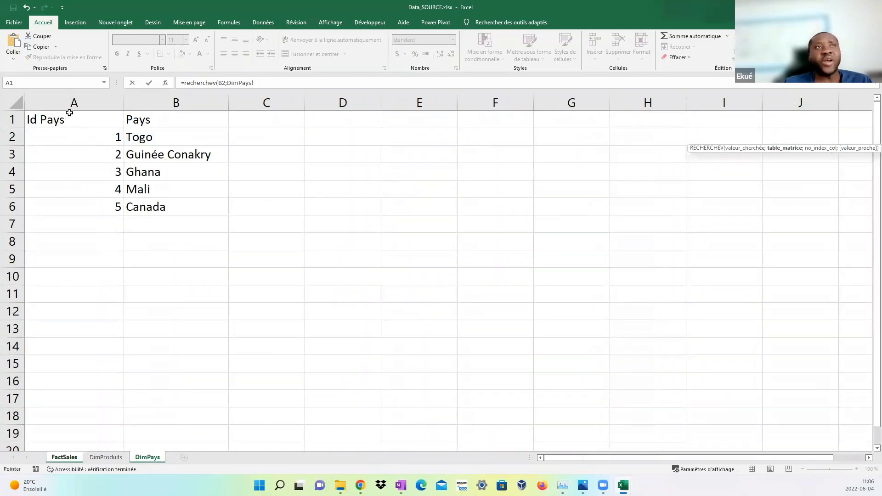
pyautogui.moveTo(73, 103); pyautogui.dragTo(177, 103)
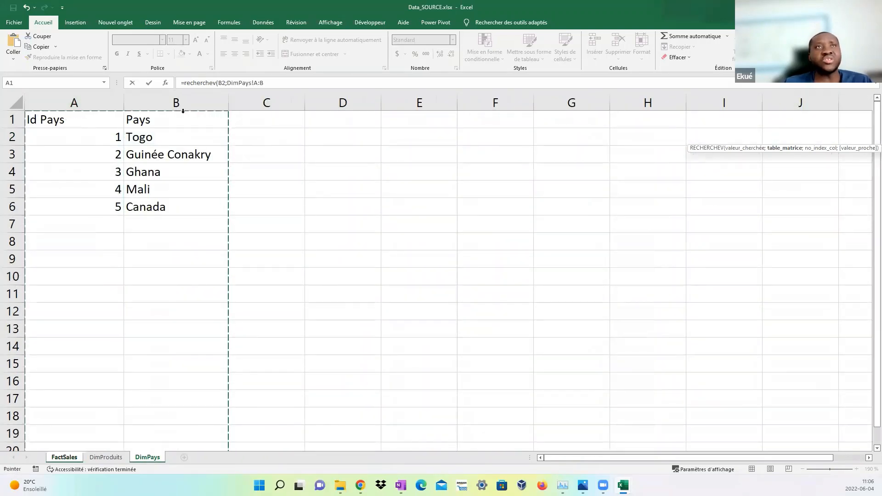
pyautogui.click(274, 83)
pyautogui.write(';')
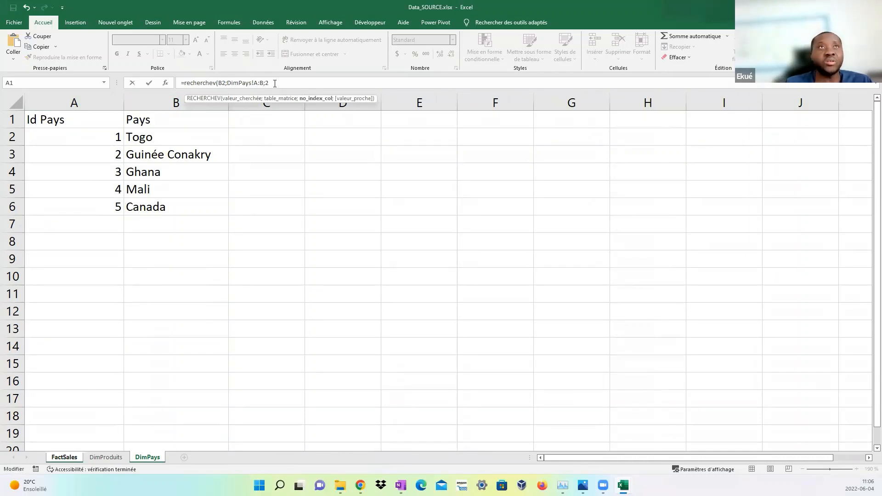
pyautogui.write('2;')
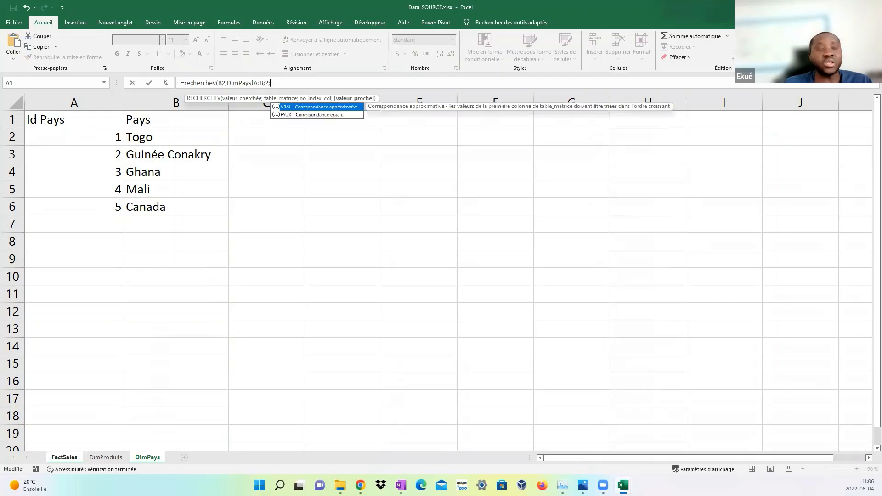
pyautogui.write('FAUX)')
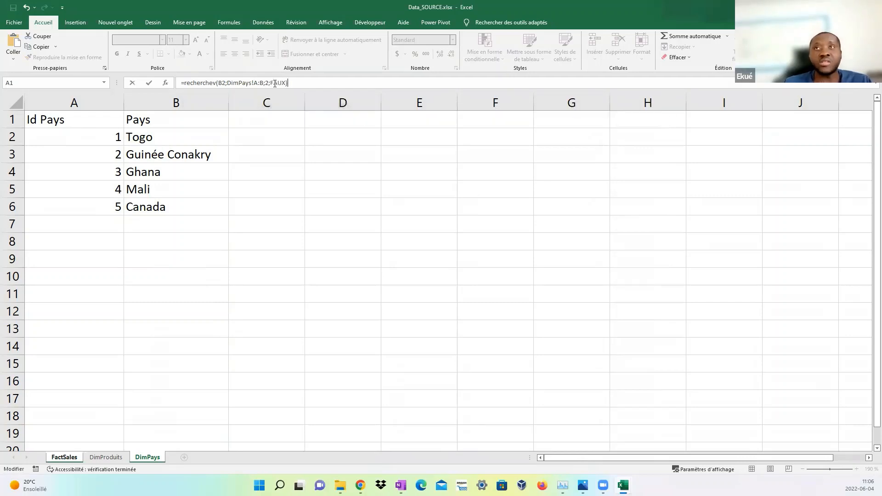
pyautogui.press('Return')
# Widen column J to fit its heading and fill the country lookup formula from J2 down to J19
pyautogui.click(812, 136)
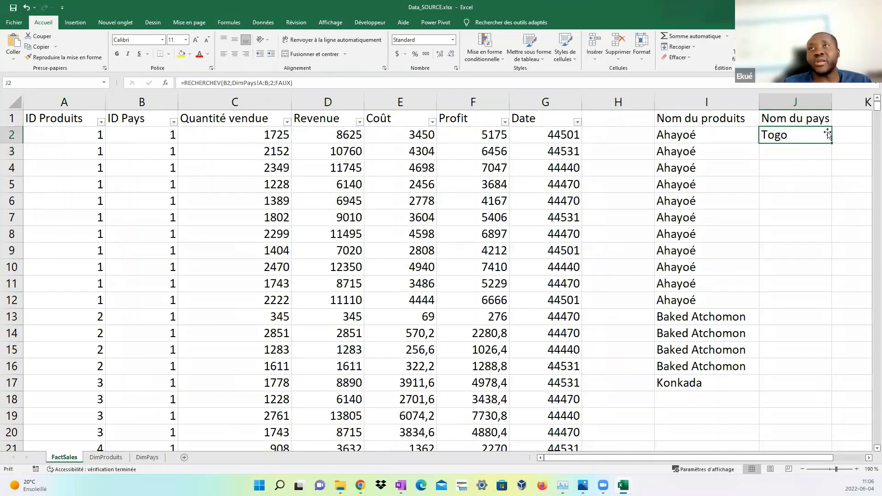
pyautogui.doubleClick(833, 101)
pyautogui.moveTo(841, 144); pyautogui.dragTo(826, 390)
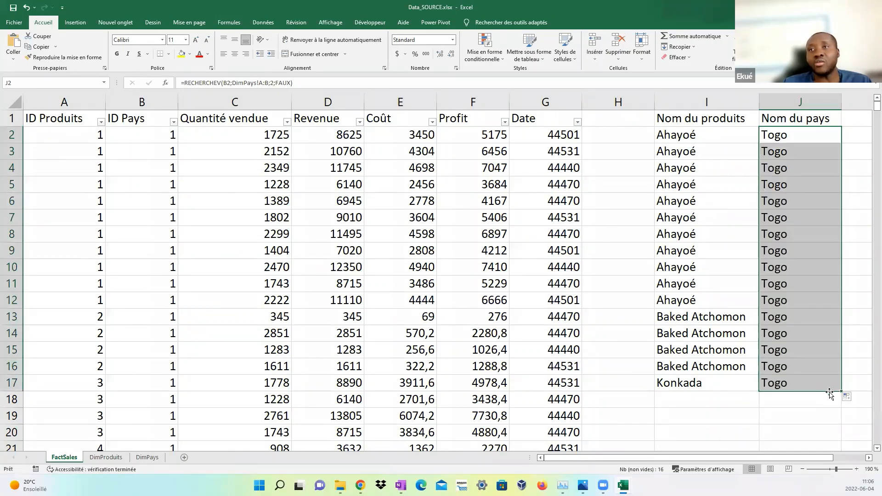
pyautogui.moveTo(839, 419); pyautogui.dragTo(839, 418)
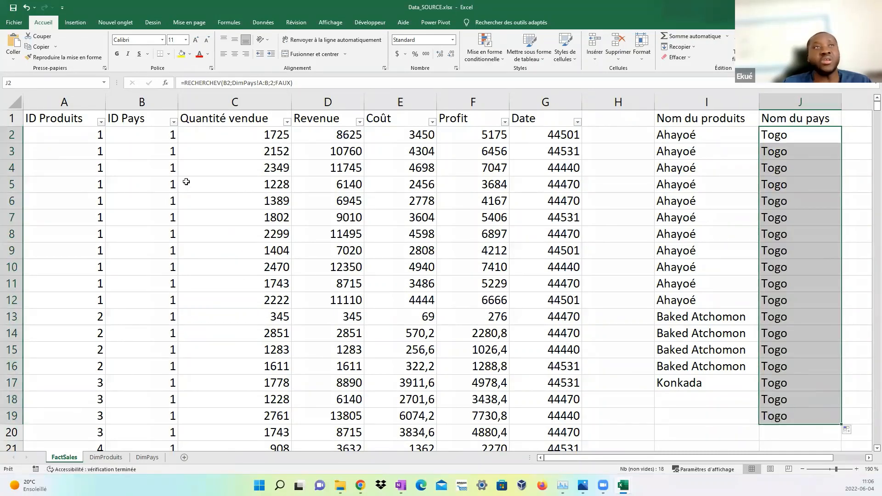
# Compare the looked-up product and country names with the ID columns in FactSales, DimPays and DimProduits
pyautogui.moveTo(145, 131); pyautogui.dragTo(139, 301)
pyautogui.click(775, 316)
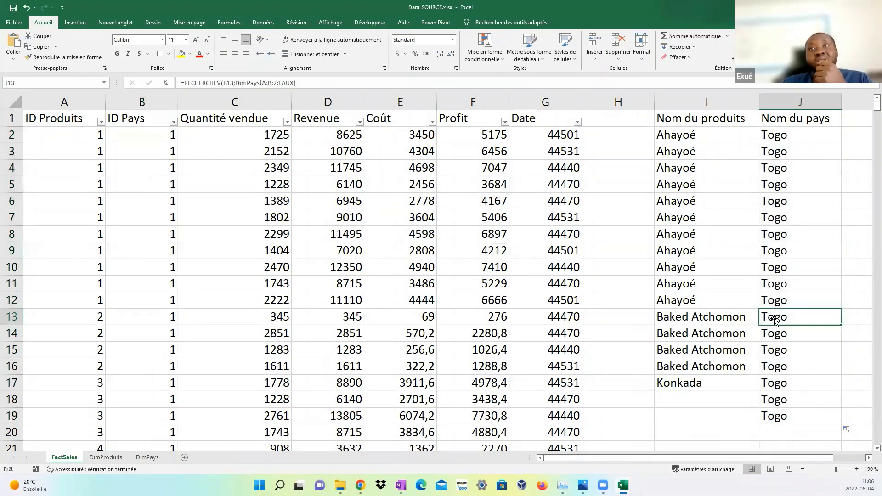
pyautogui.moveTo(707, 102); pyautogui.dragTo(801, 102)
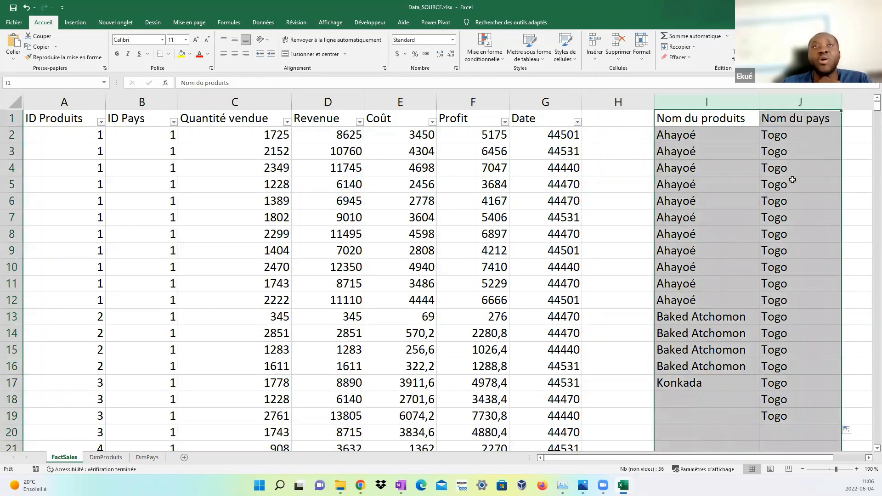
pyautogui.click(139, 97)
pyautogui.click(147, 458)
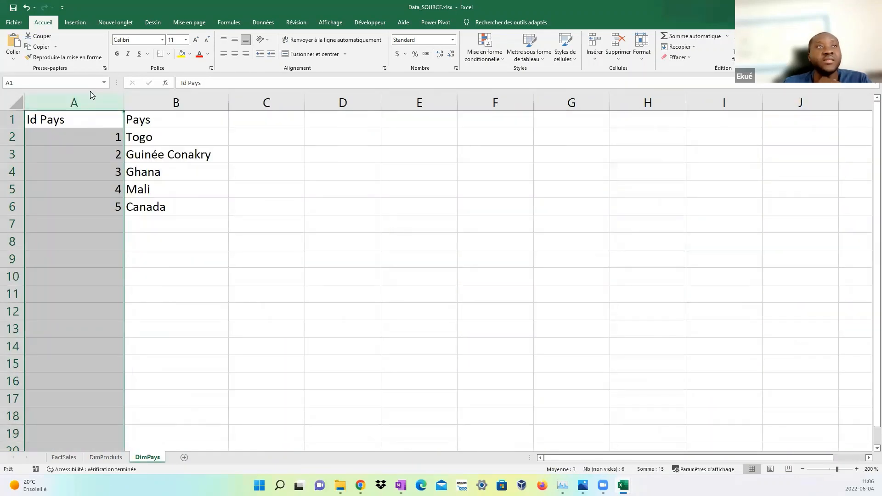
pyautogui.click(106, 457)
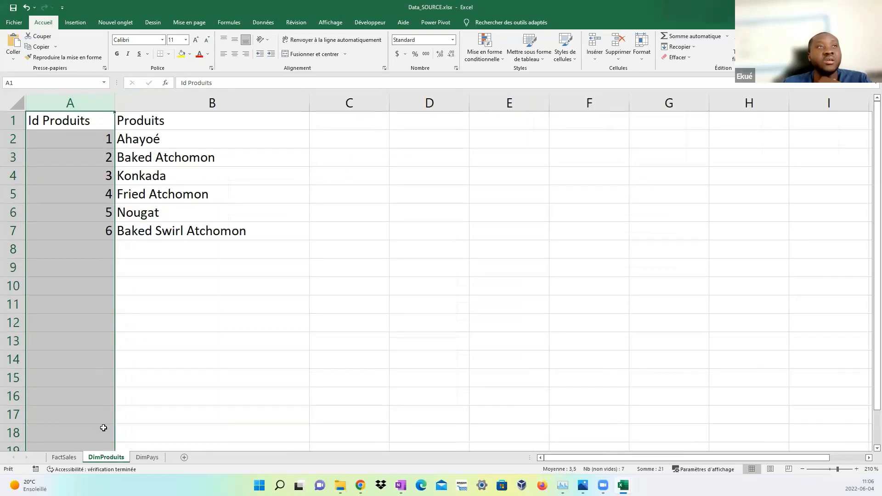
pyautogui.click(64, 457)
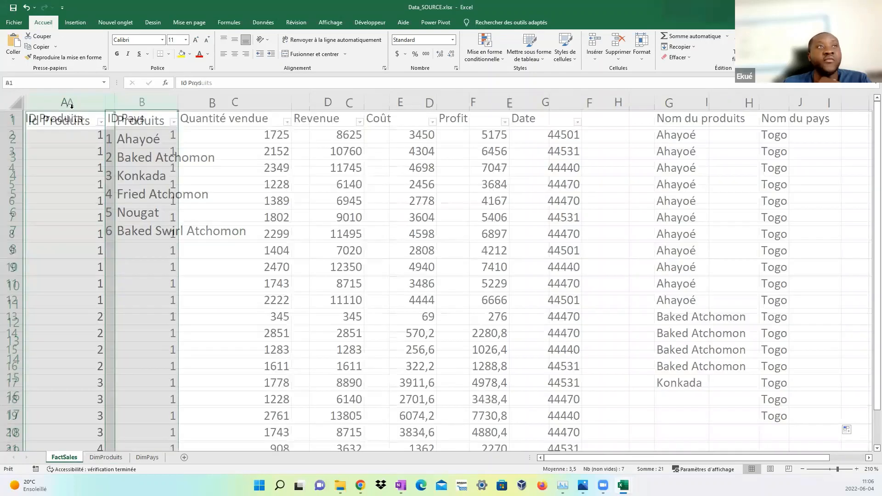
pyautogui.click(99, 103)
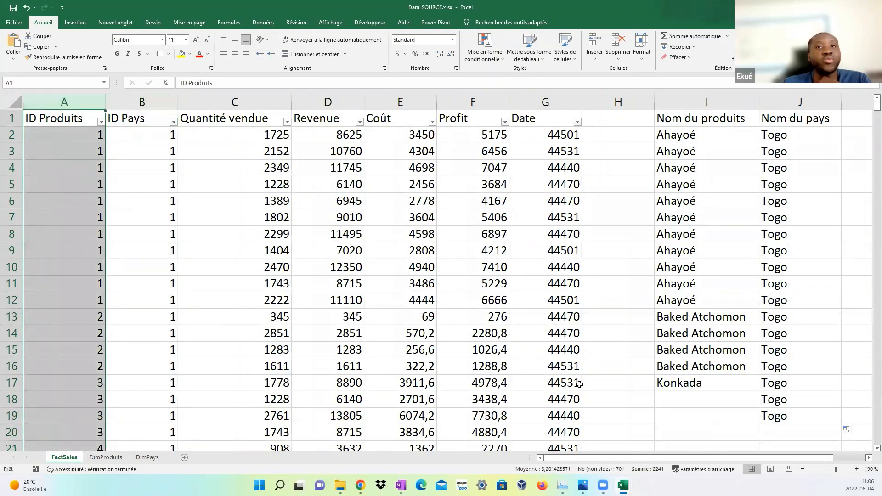
pyautogui.click(800, 102)
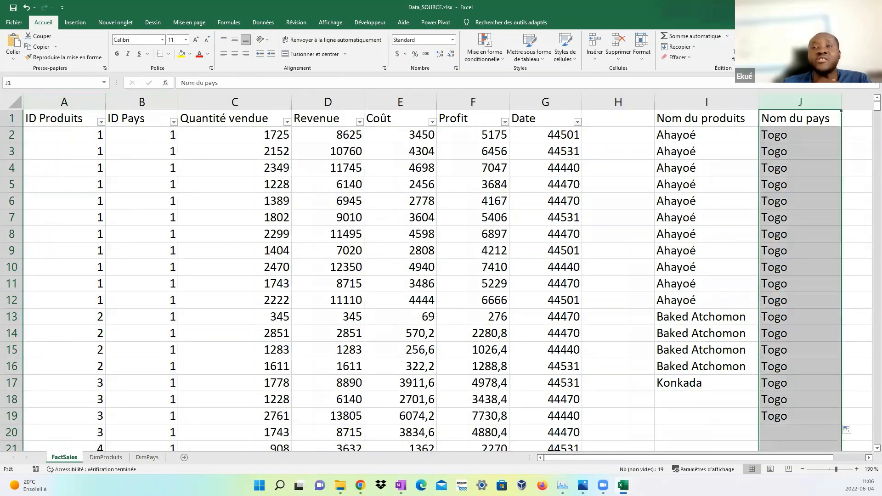
# Close Data_SOURCE.xlsx without saving and preview the details of the Ventes query in the Tableau de bord Apambas workbook
pyautogui.click(871, 7)
pyautogui.click(441, 256)
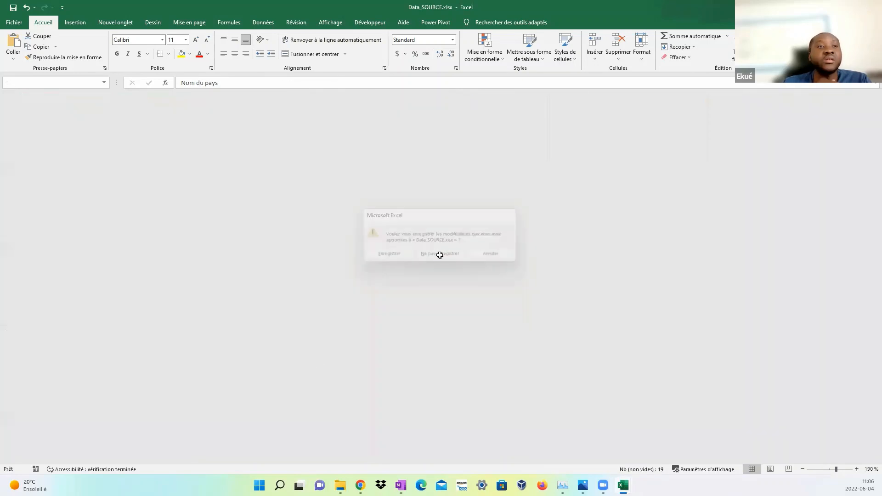
pyautogui.click(324, 367)
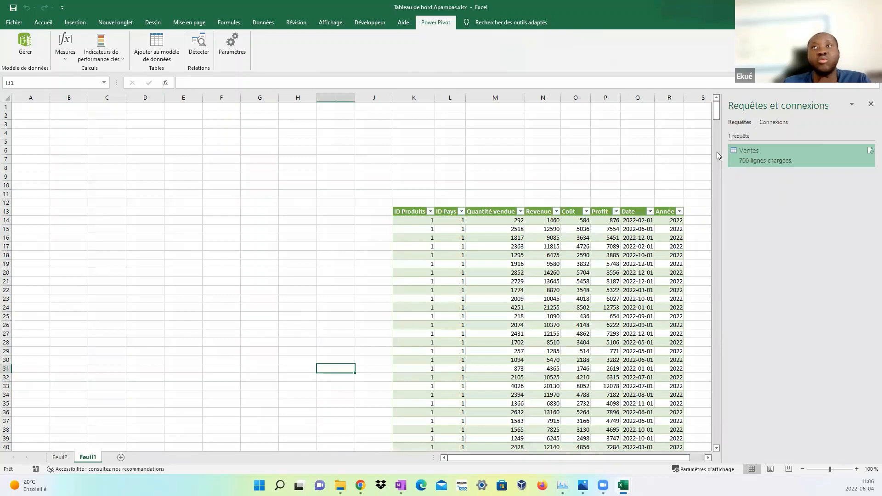
pyautogui.moveTo(763, 160)
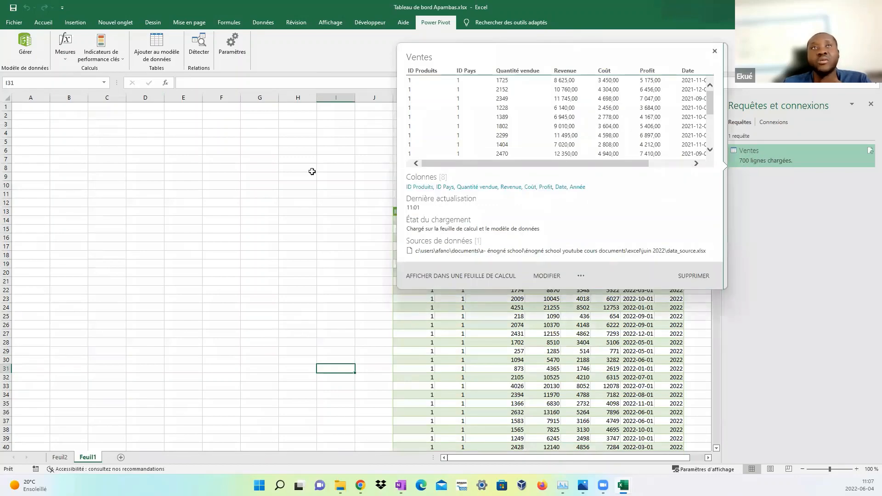
pyautogui.click(284, 175)
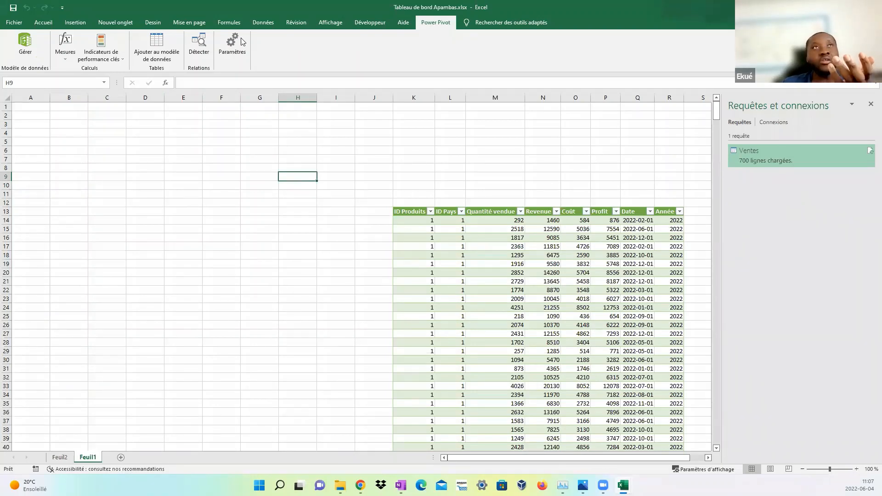
pyautogui.click(263, 22)
pyautogui.click(31, 63)
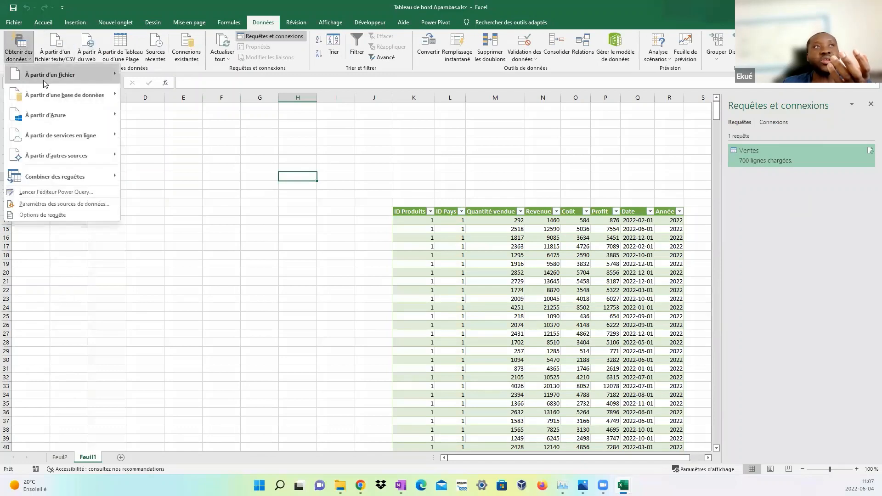
pyautogui.moveTo(108, 75)
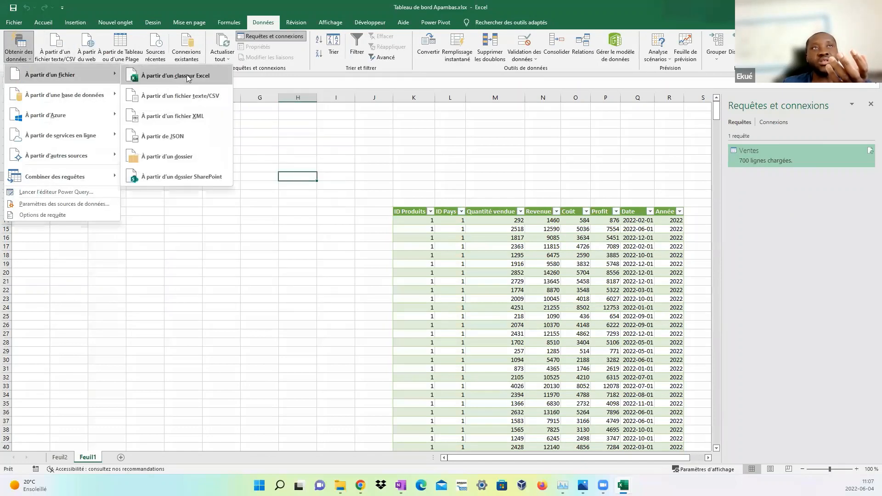
pyautogui.click(340, 148)
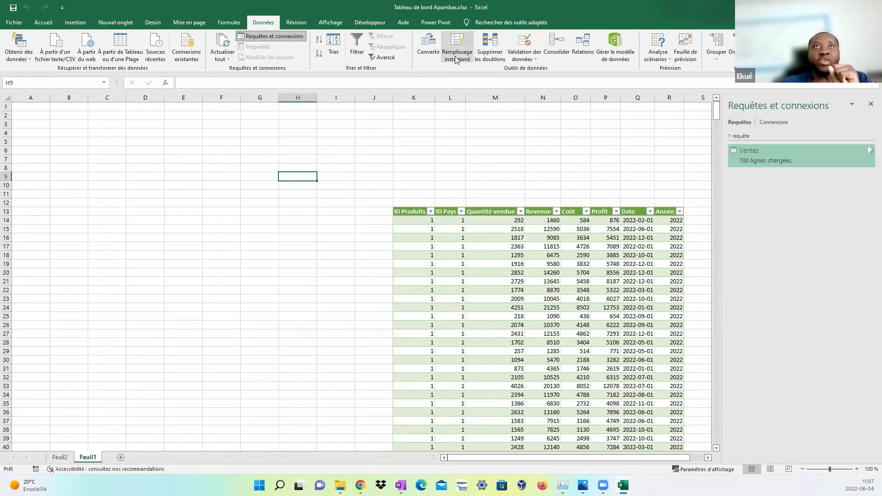
# Open the workbook's data model in Power Pivot, then move its restored window over the worksheet and widen it to the screen edge
pyautogui.click(435, 22)
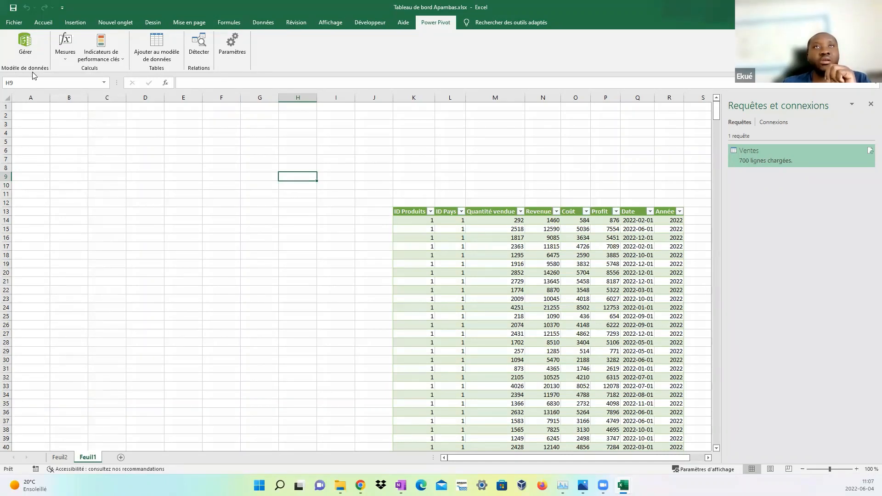
pyautogui.click(28, 45)
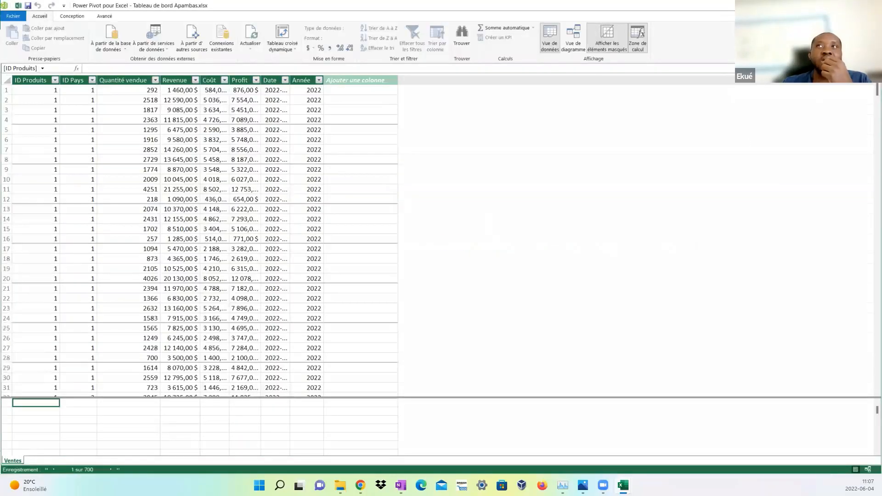
pyautogui.click(851, 6)
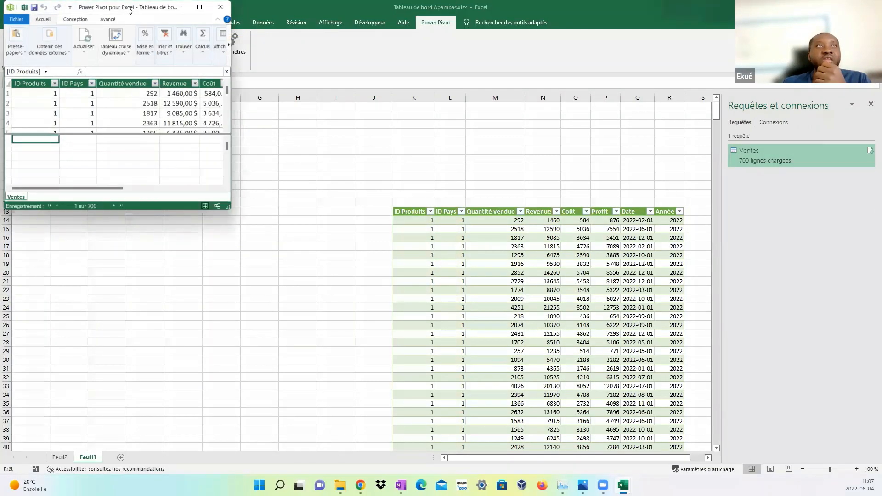
pyautogui.moveTo(128, 9); pyautogui.dragTo(199, 52)
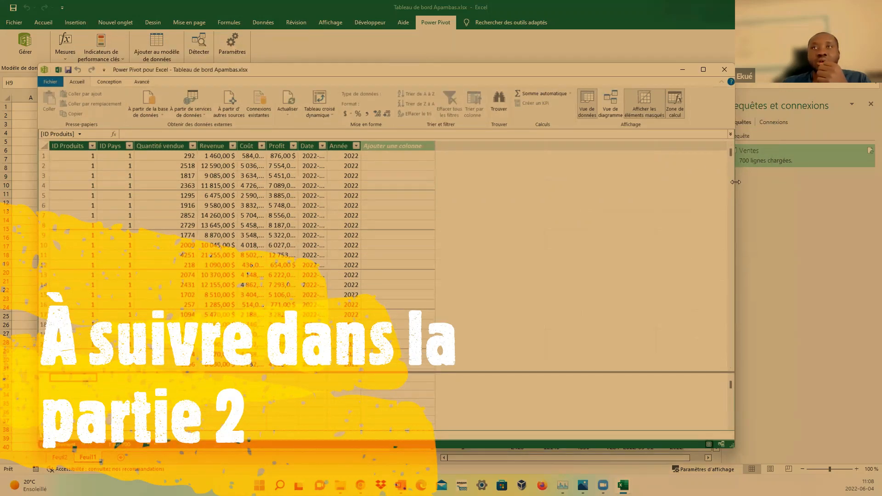
pyautogui.moveTo(735, 182); pyautogui.dragTo(880, 182)
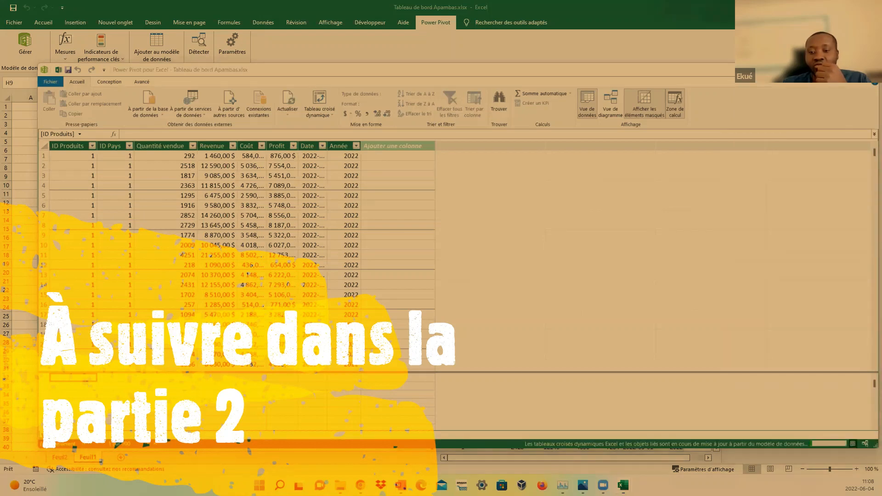